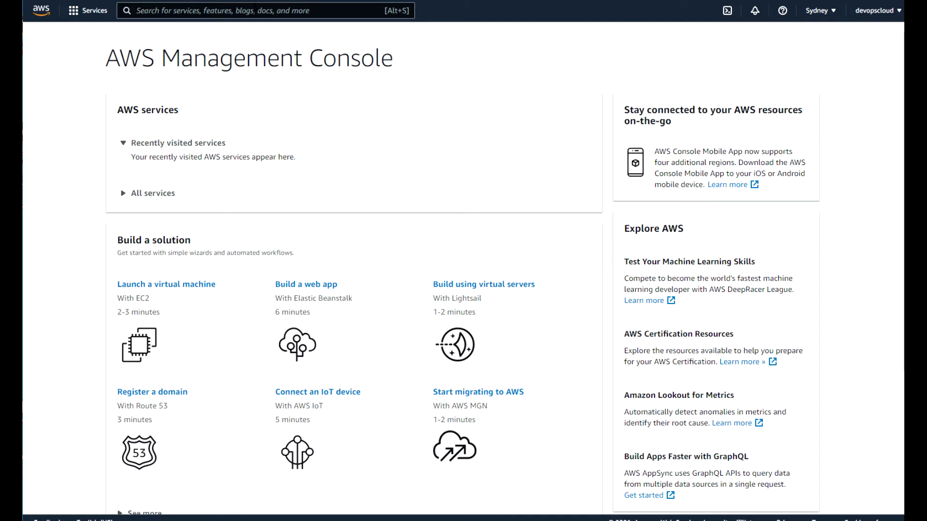
Search for S3 and open Amazon S3 to list the bucket test1-bucket11122021.
left_click(254, 10)
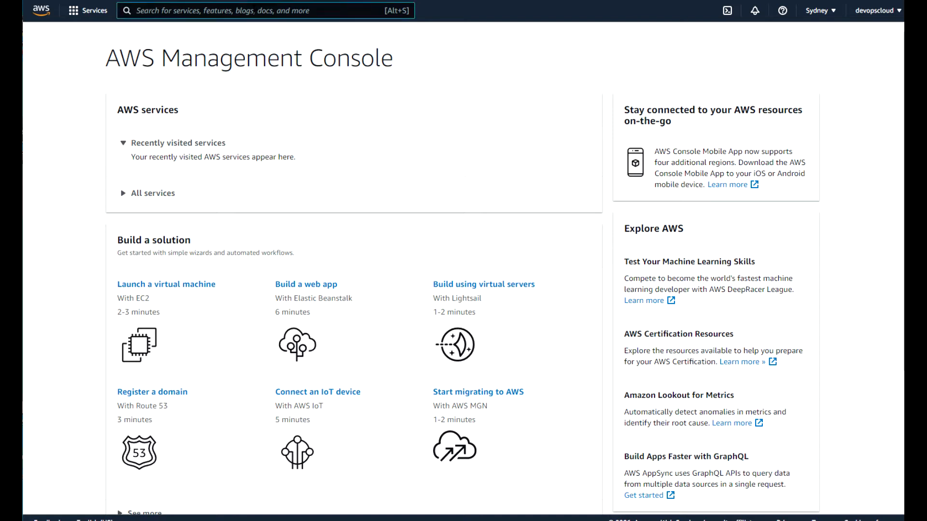
type("S3")
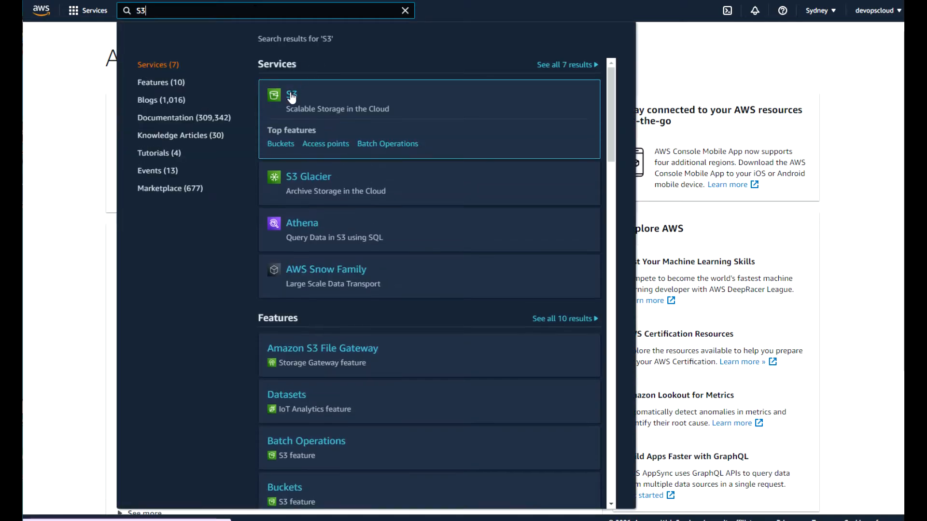
left_click(292, 96)
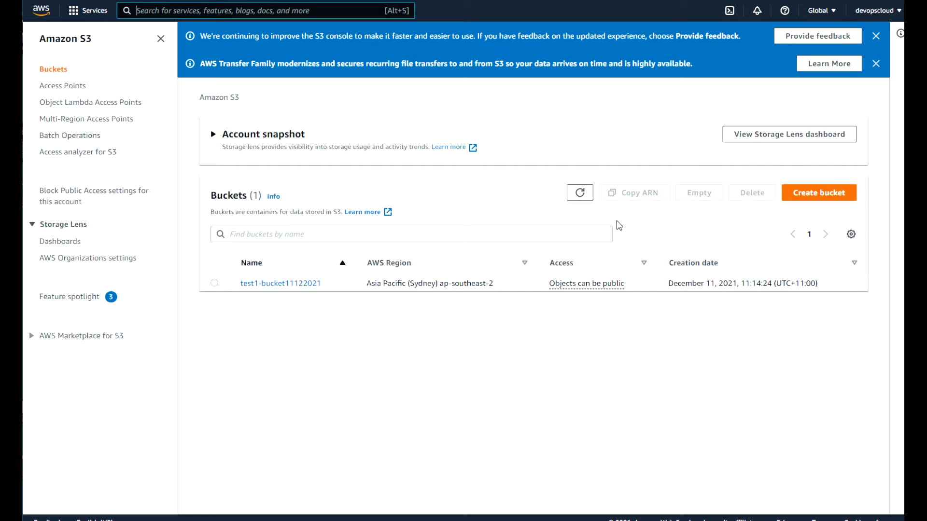
Start a new bucket named demo1 and review its default settings down the form.
left_click(814, 196)
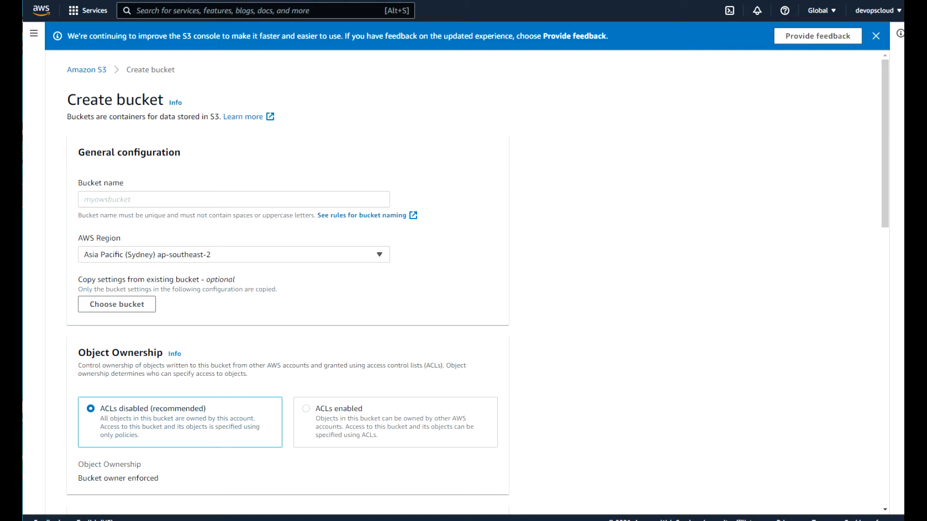
left_click(125, 196)
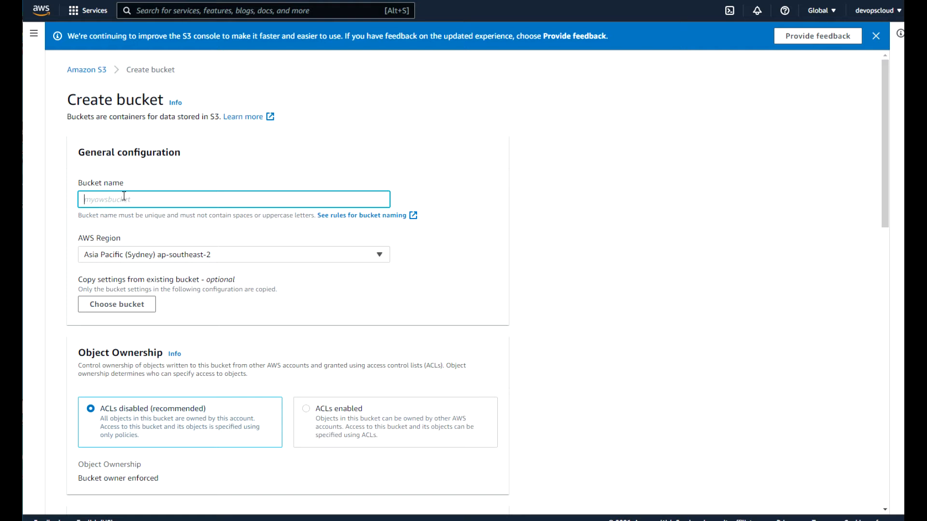
type("demo1")
left_click_drag(885, 190, 881, 281)
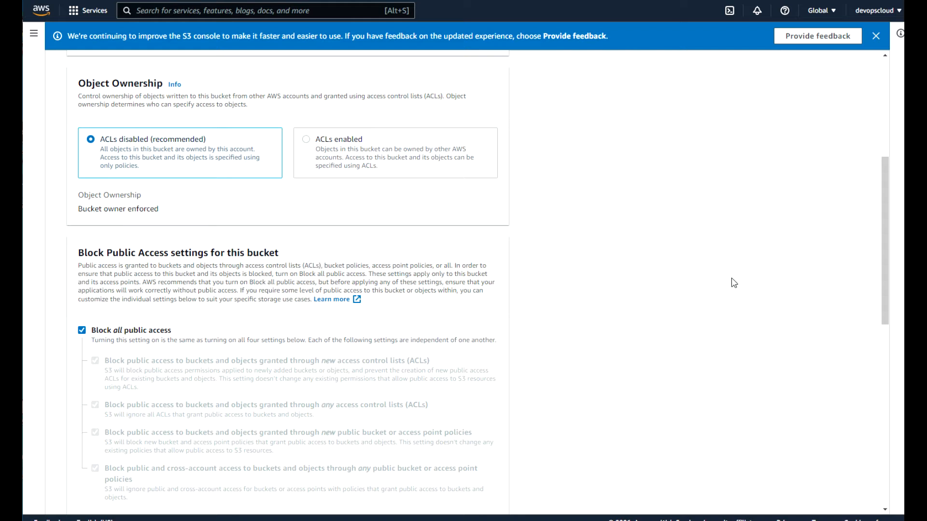
left_click_drag(884, 250, 885, 317)
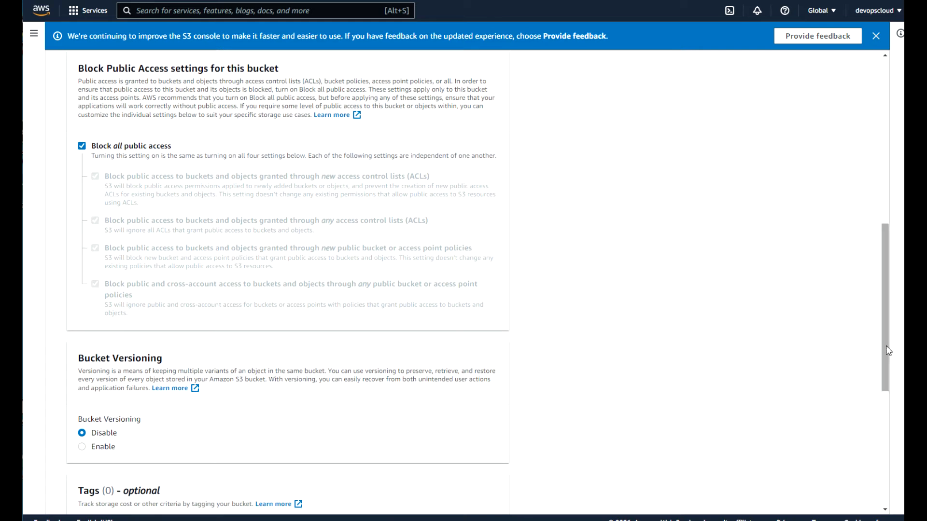
scroll(888, 350, "down", 1)
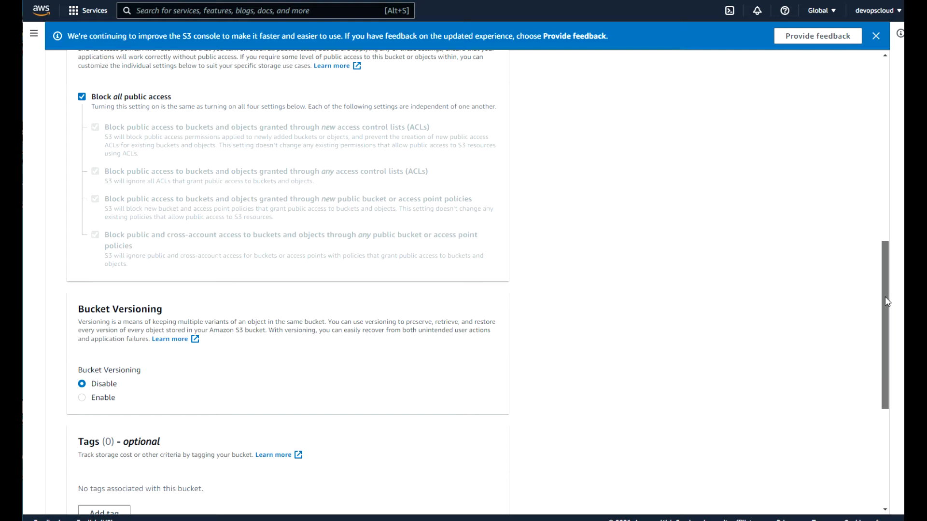
left_click_drag(885, 296, 881, 391)
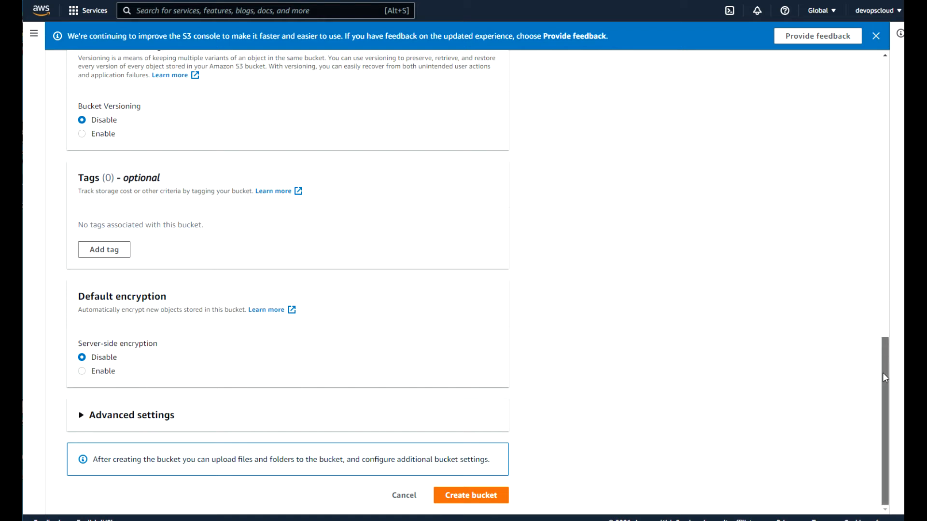
Rename the rejected bucket demo1 to demoeaymd and create it.
left_click(470, 497)
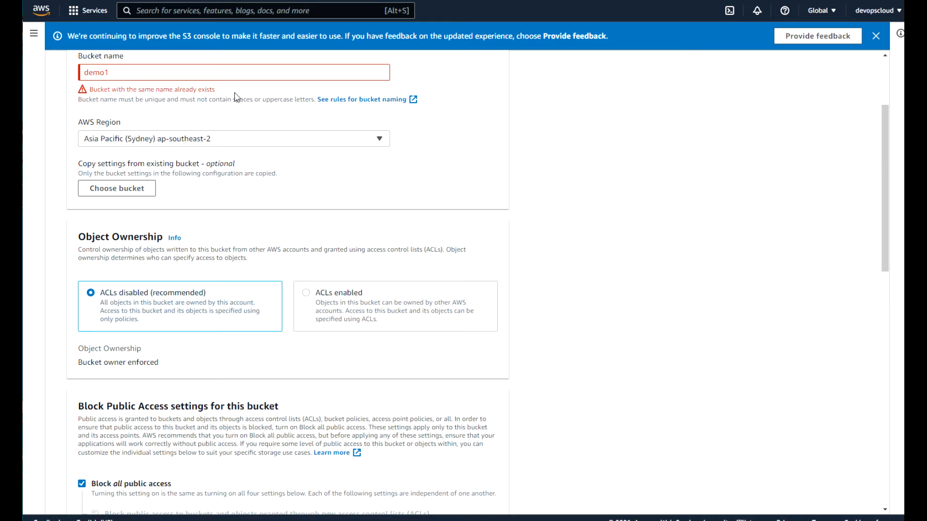
left_click(122, 74)
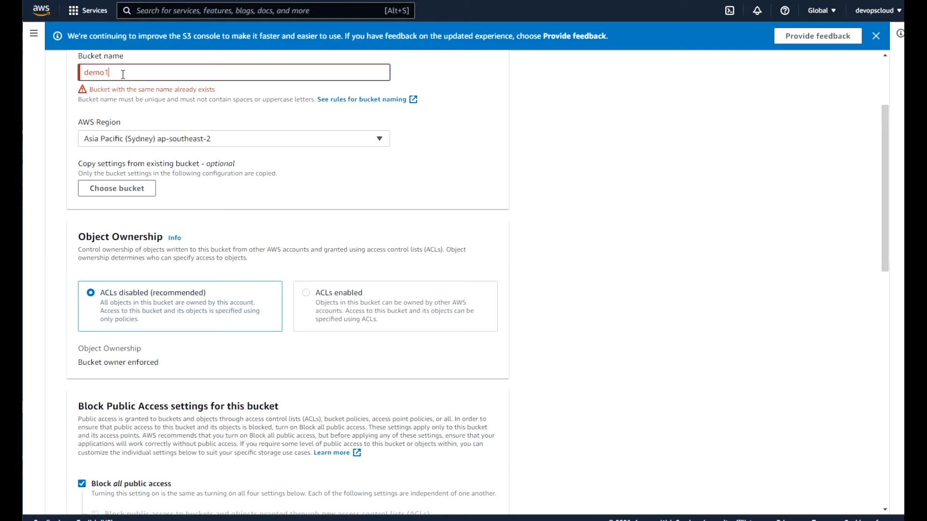
key("BackSpace")
type("eaymd")
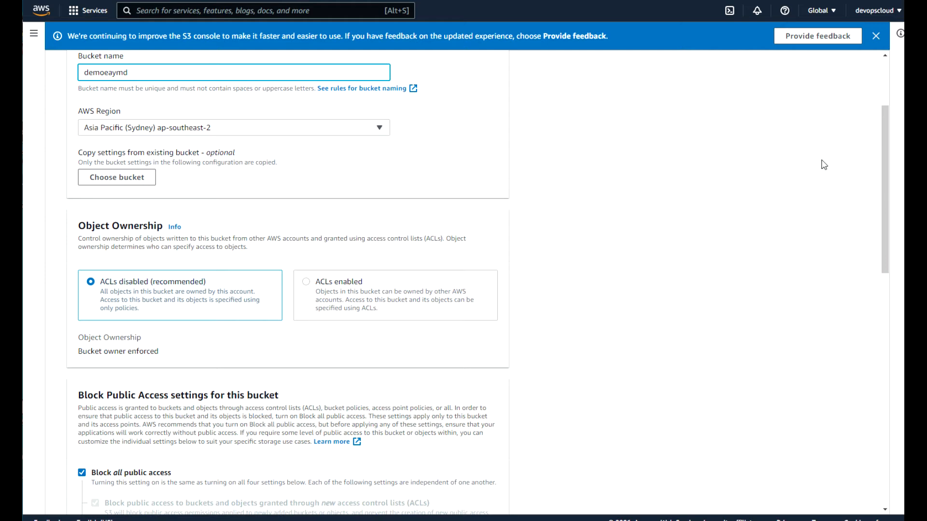
left_click_drag(889, 218, 855, 466)
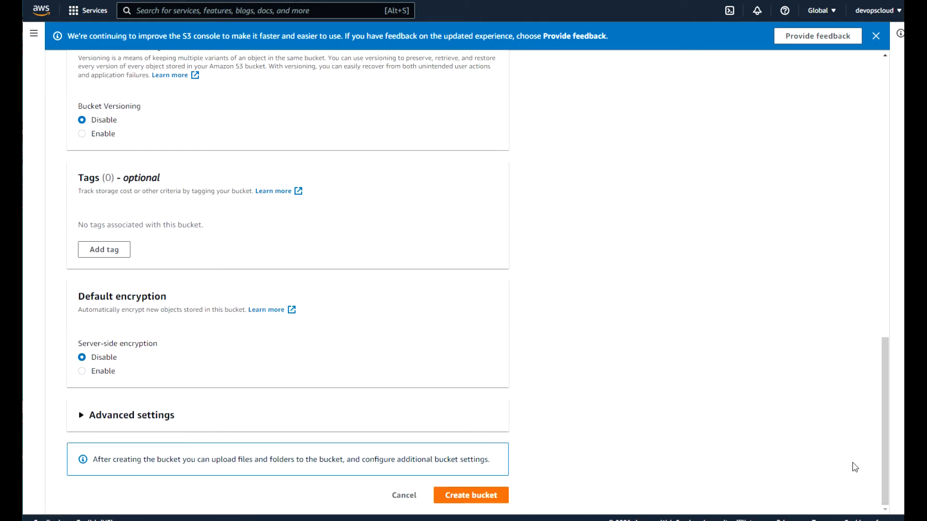
left_click(478, 497)
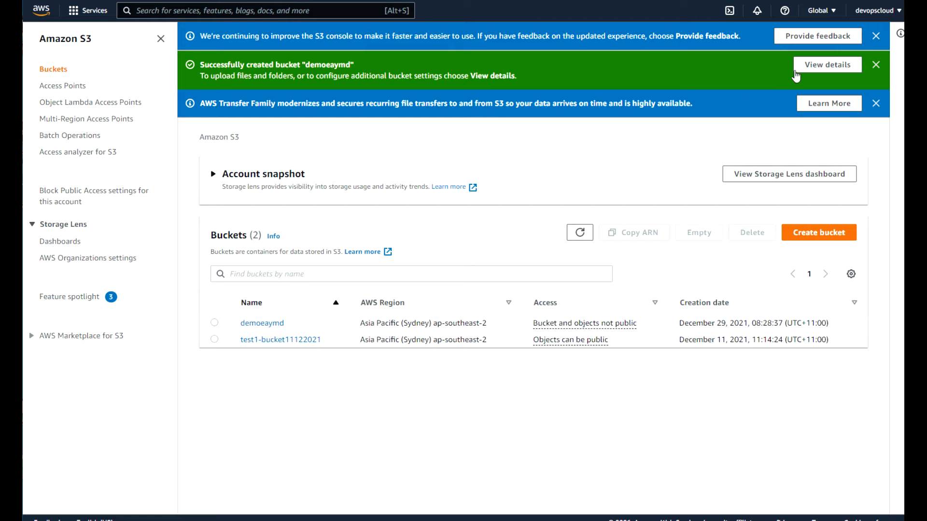
Open demoeaymd, view its Properties, Permissions and Metrics tabs, then return to Objects.
left_click(827, 68)
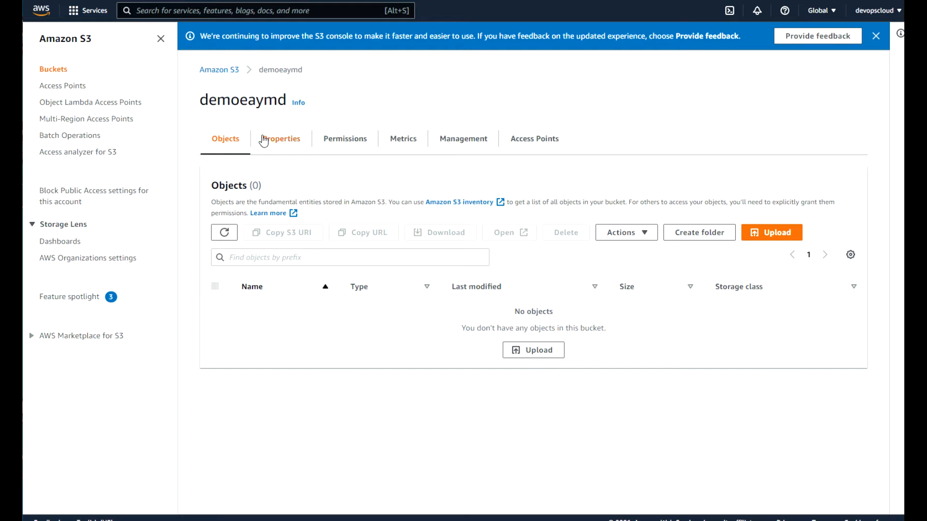
left_click(281, 143)
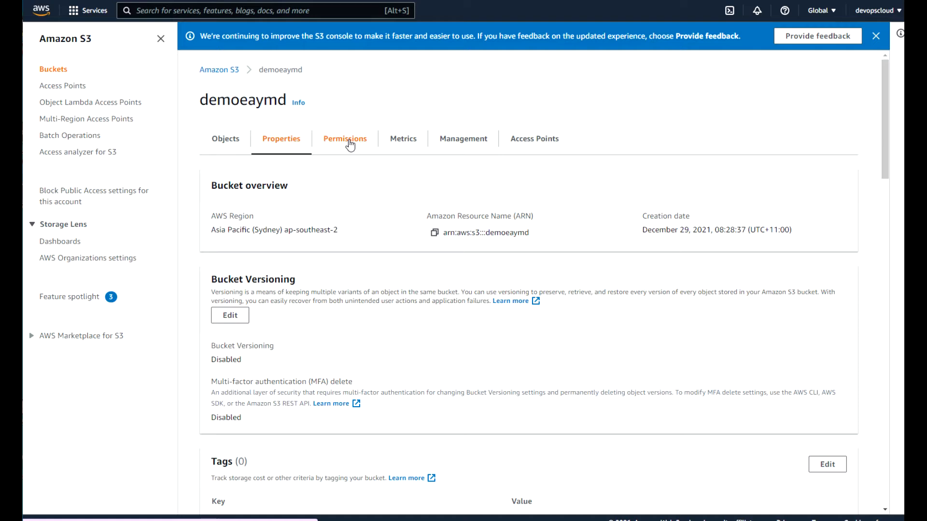
left_click(350, 144)
left_click(400, 141)
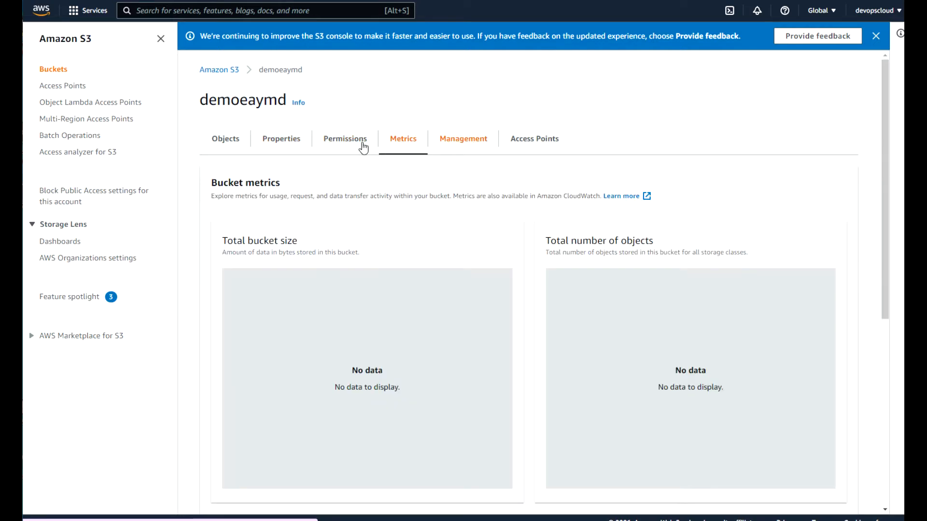
left_click(225, 144)
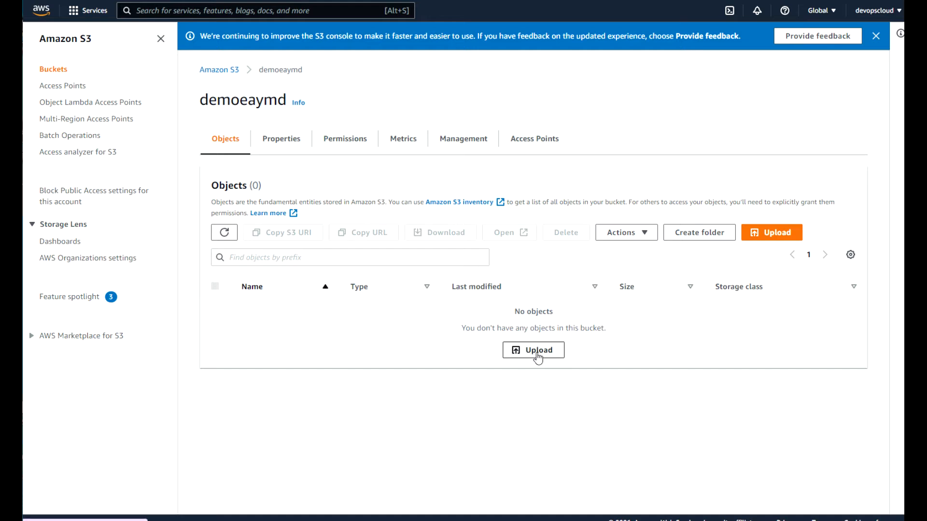
Drag 20170930_055911.jpg from File Explorer into demoeaymd's upload list and upload it.
left_click(777, 234)
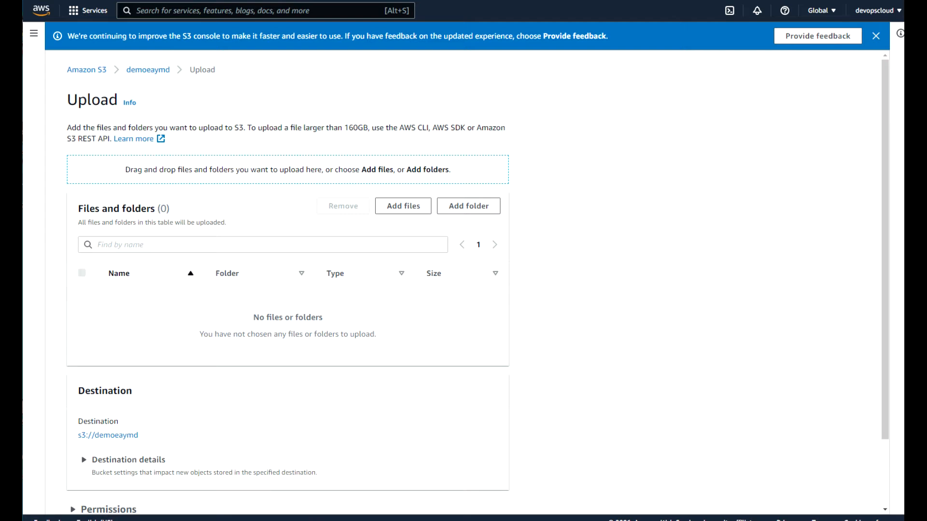
key("alt+Tab")
left_click(717, 149)
left_click_drag(717, 153, 375, 183)
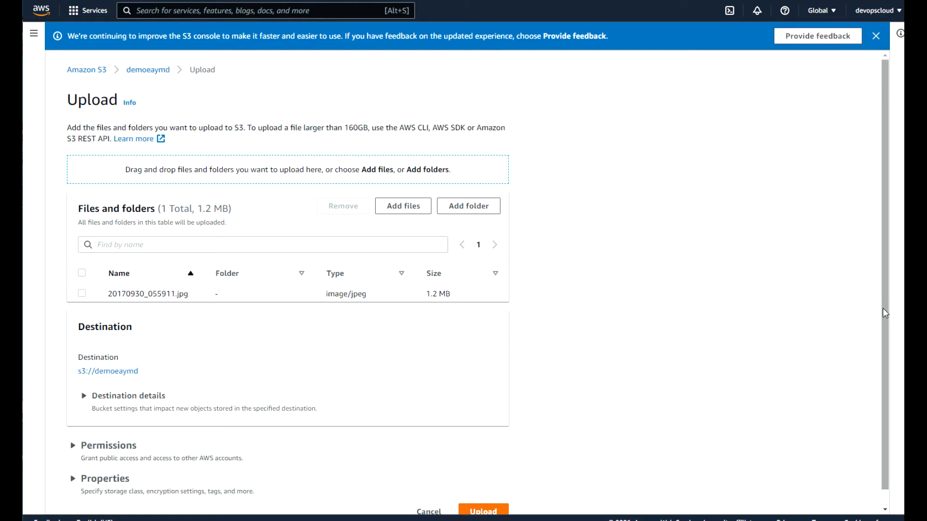
left_click_drag(887, 303, 888, 354)
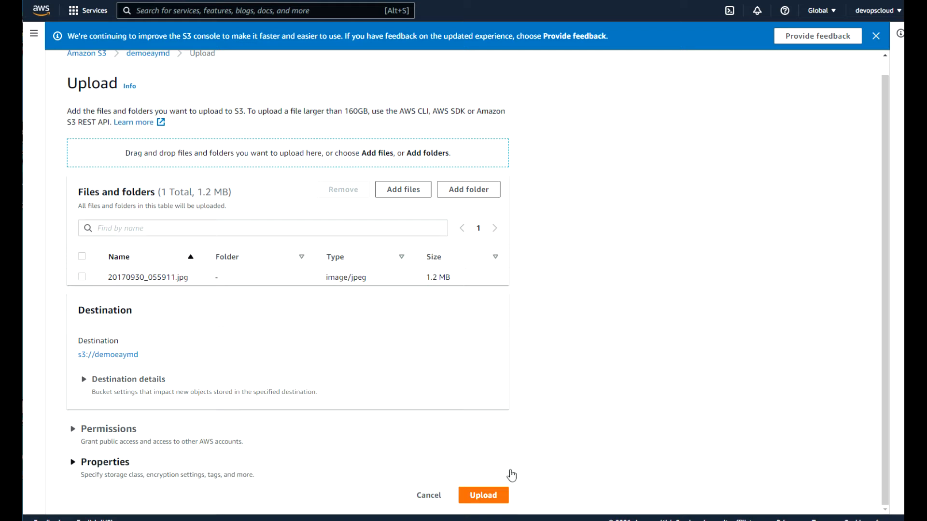
left_click(486, 500)
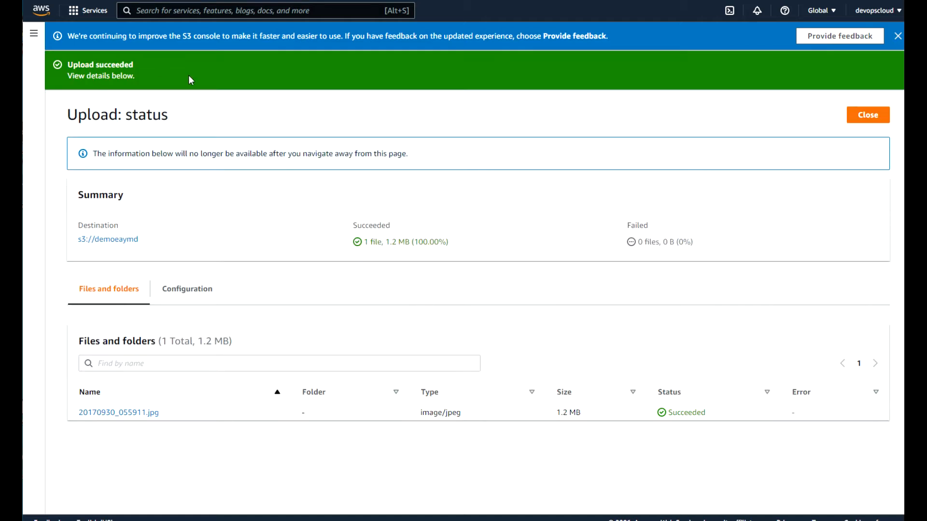
Copy the Object URL of 20170930_055911.jpg and open a new browser tab.
left_click(133, 414)
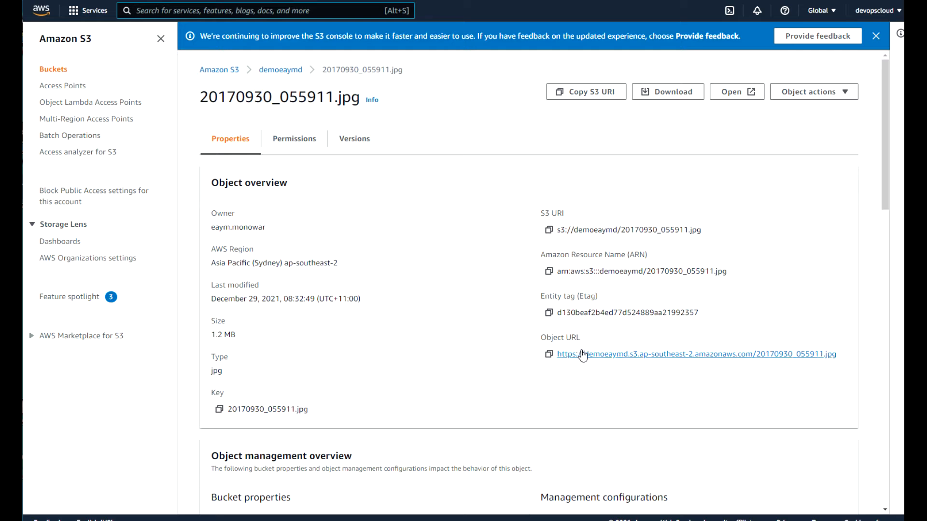
left_click(549, 354)
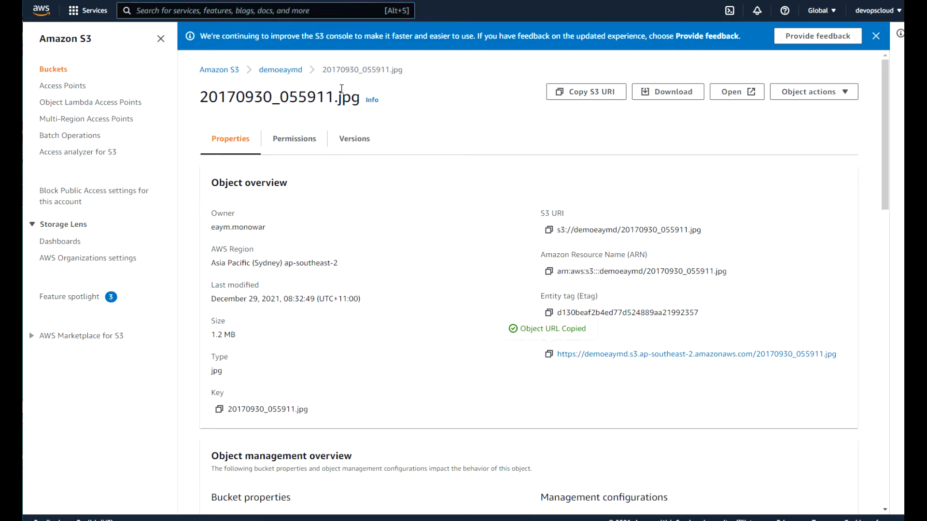
key("ctrl+t")
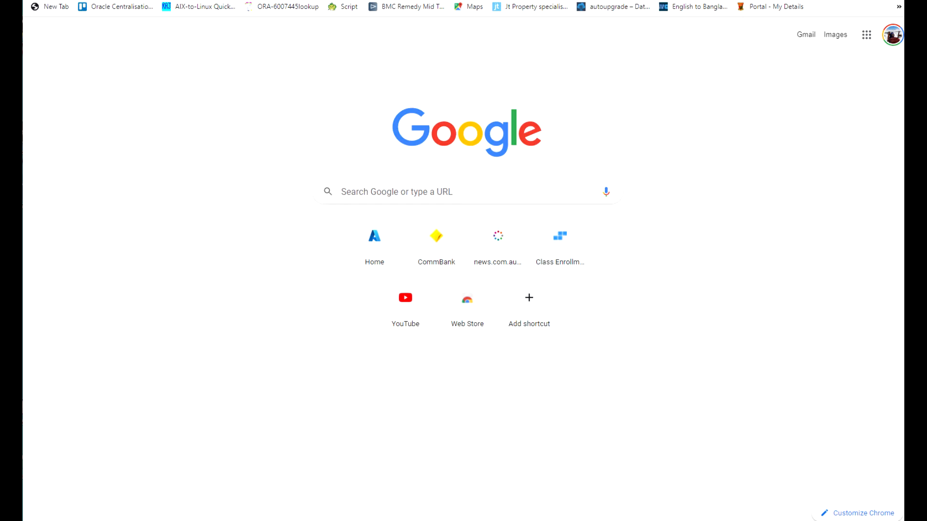
Load the pasted object URL, which returns AccessDenied, then go back to the S3 tab.
key("ctrl+v")
key("Return")
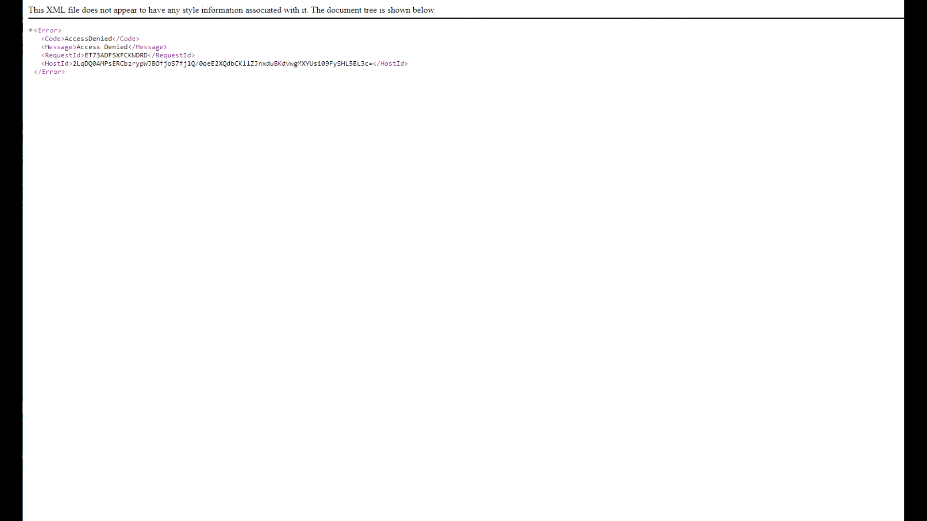
left_click(261, 1)
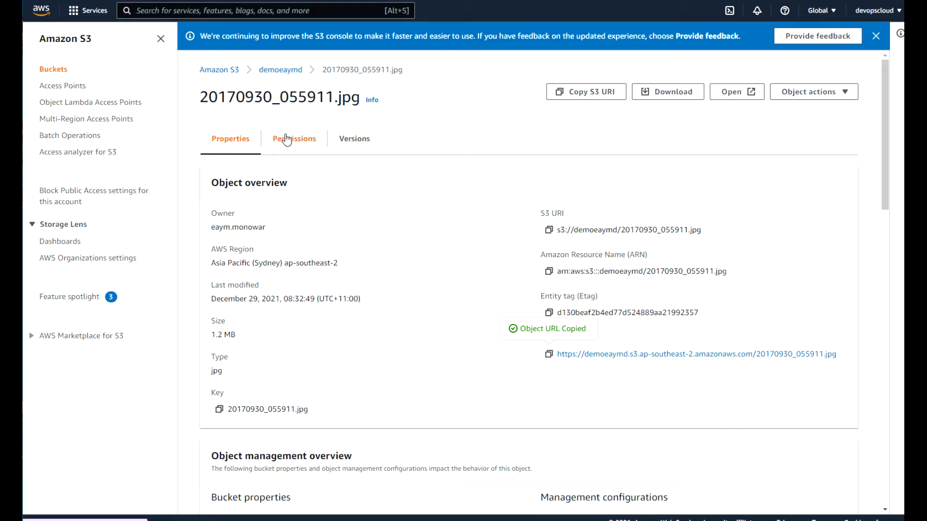
Show demoeaymd's Permissions tab and highlight the Block public access heading, currently On.
left_click(284, 71)
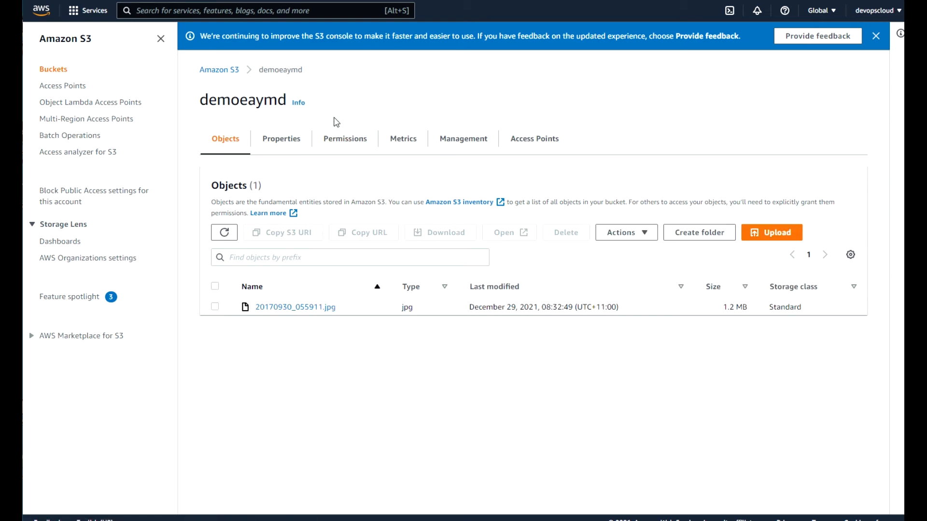
left_click(346, 141)
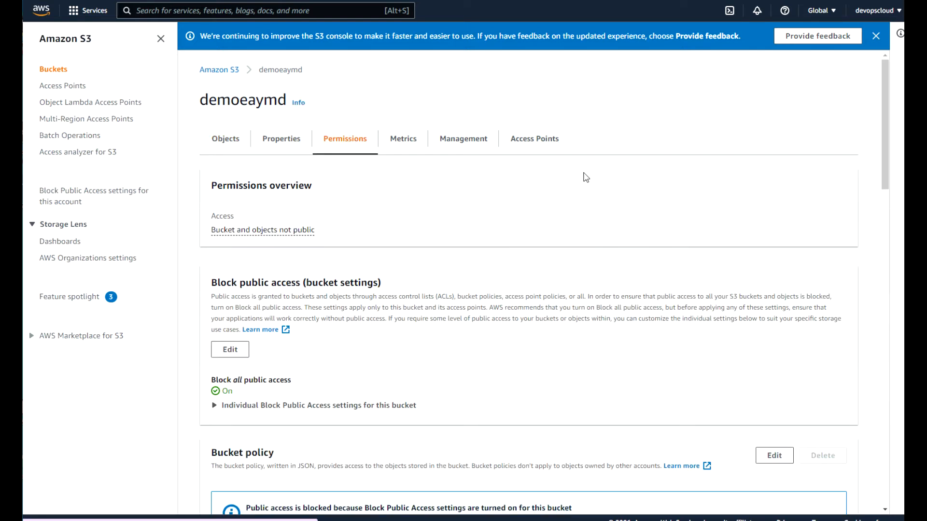
left_click_drag(886, 132, 892, 191)
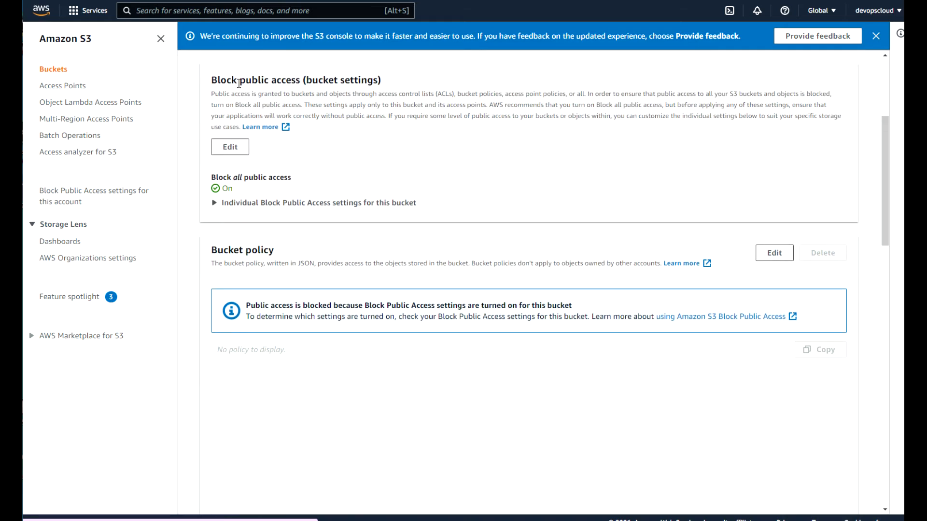
left_click_drag(212, 81, 424, 75)
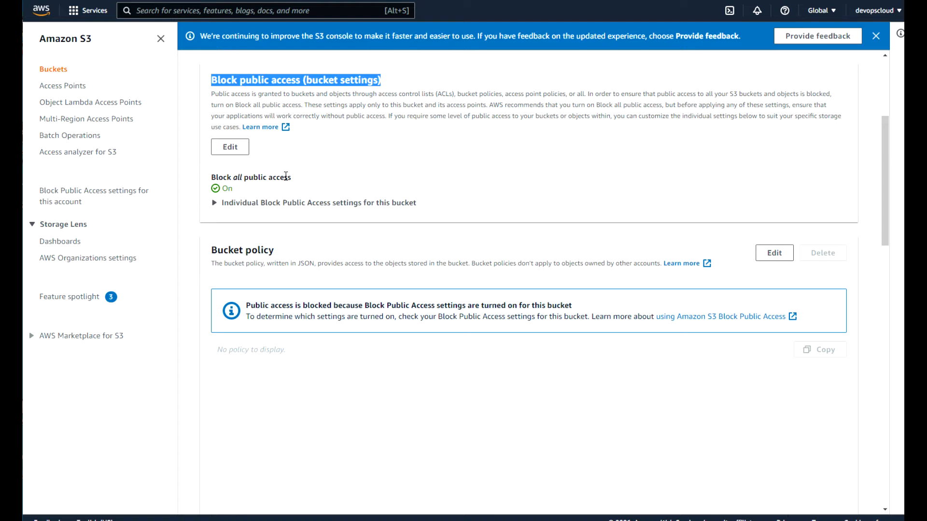
Turn off Block all public access for demoeaymd, confirming the change with 'confirm'.
left_click(231, 151)
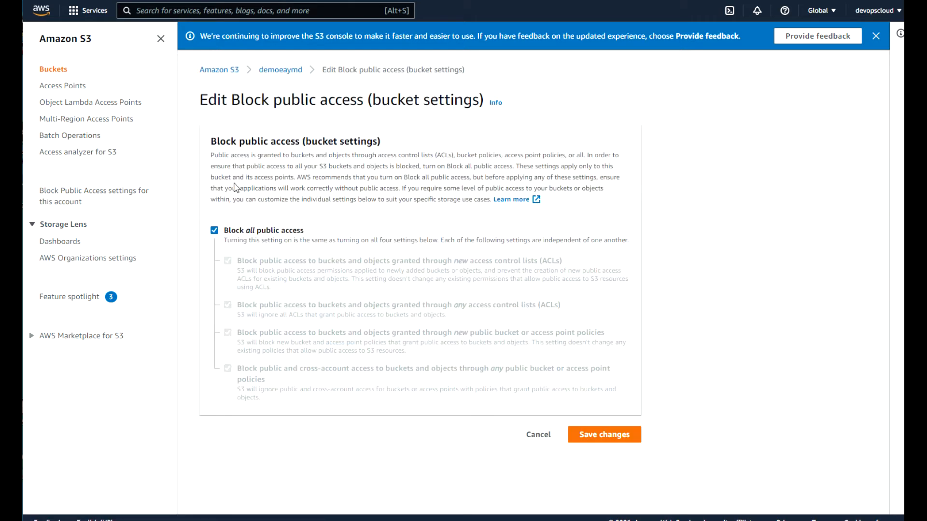
left_click(215, 231)
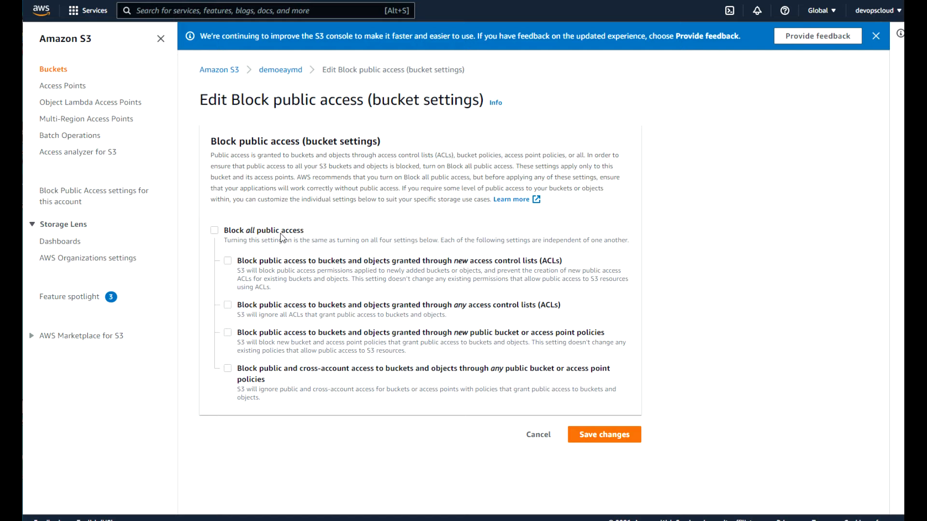
left_click(604, 436)
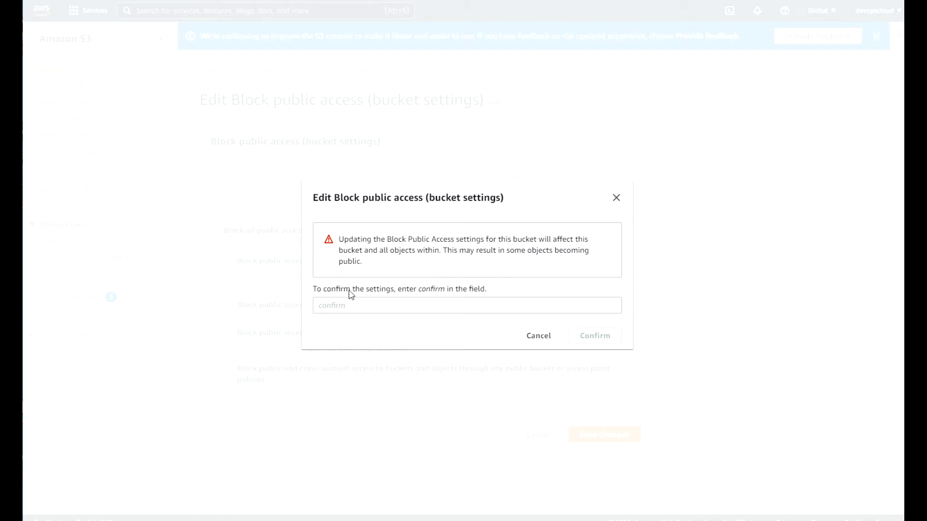
left_click(318, 306)
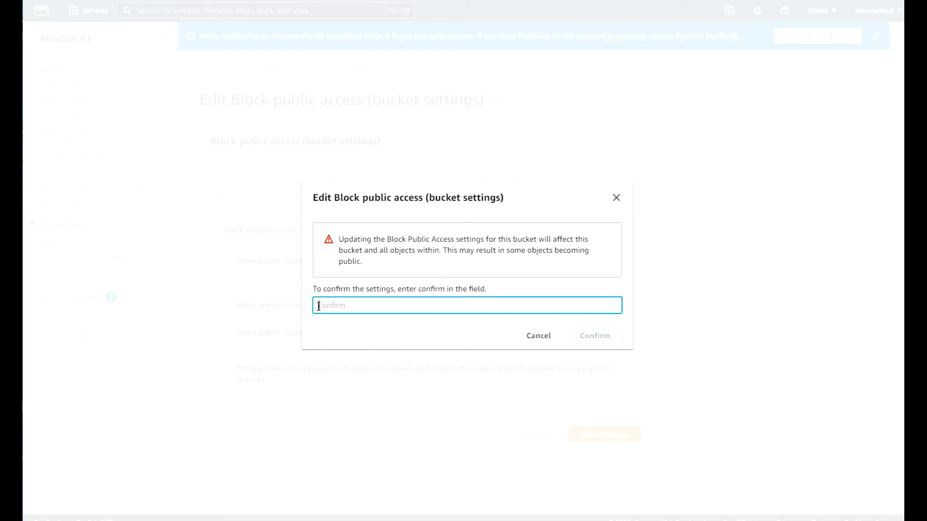
type("confirm")
left_click(598, 340)
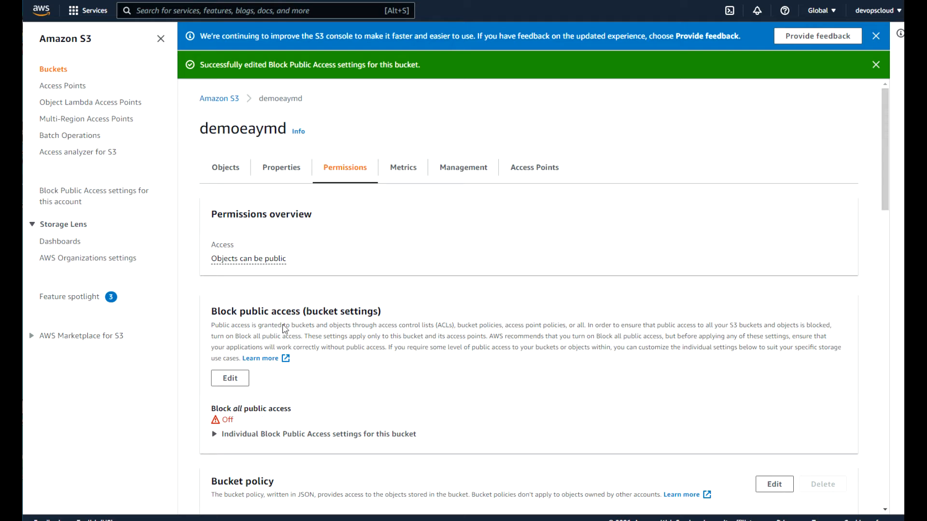
Highlight the 'Objects can be public' status, dismiss the success banner and show the objects.
left_click_drag(293, 259, 209, 263)
left_click(299, 261)
left_click_drag(883, 164, 879, 103)
left_click(875, 65)
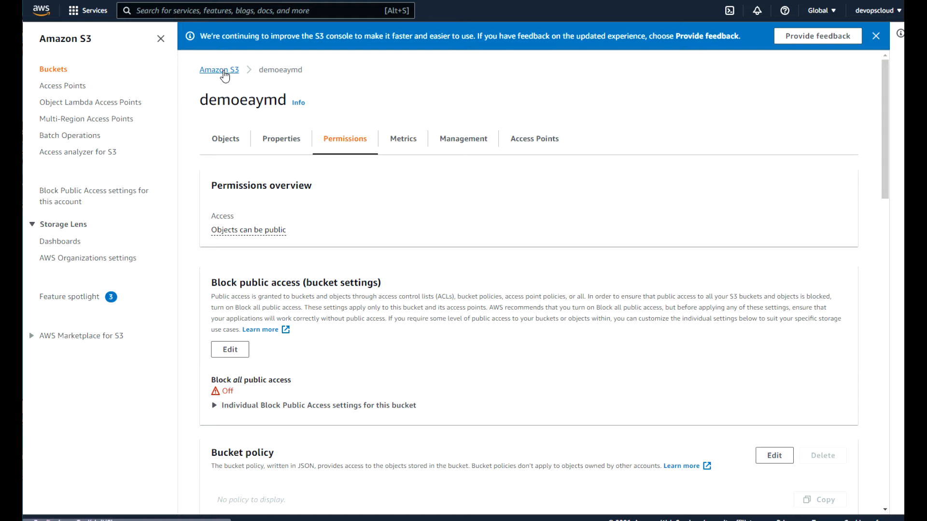
left_click(225, 142)
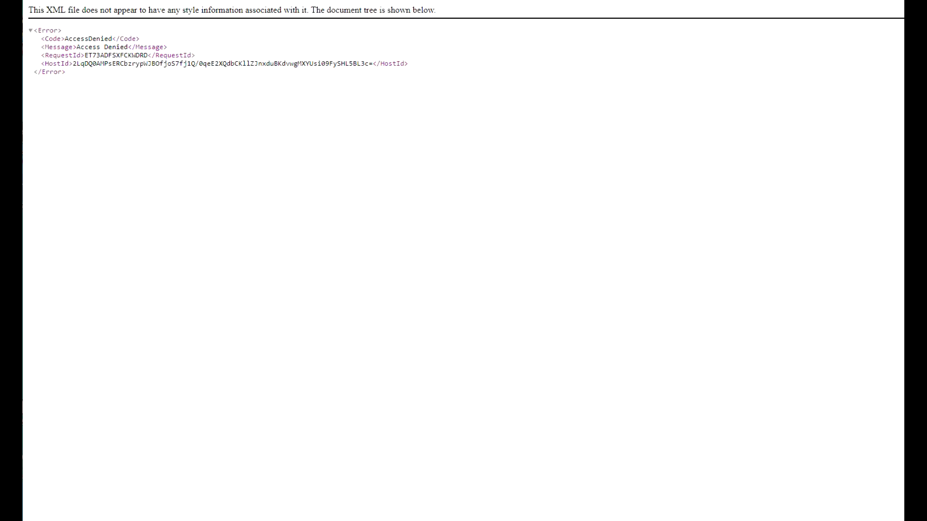
Reload the object URL, still AccessDenied, and return to demoeaymd's object list.
key("F5")
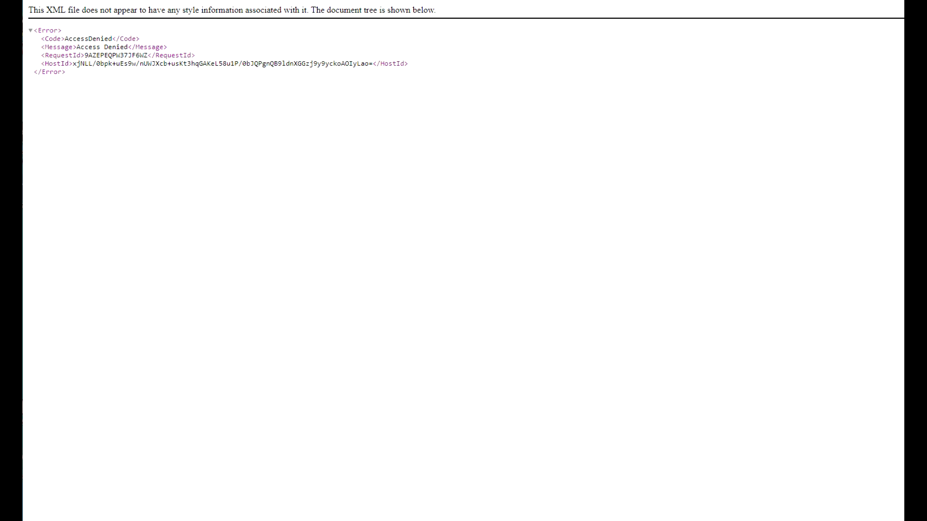
key("ctrl+shift+Tab")
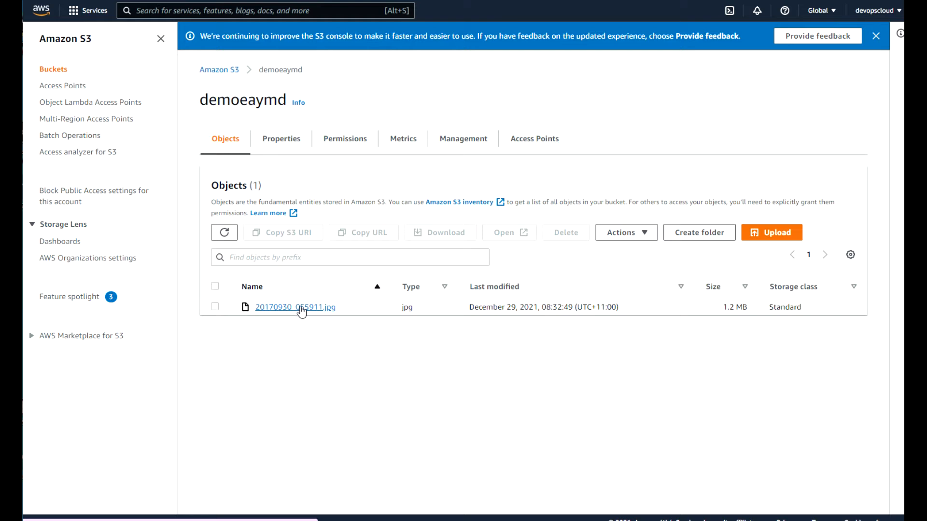
Open 20170930_055911.jpg and switch to its Permissions tab to see the ACL.
left_click(283, 309)
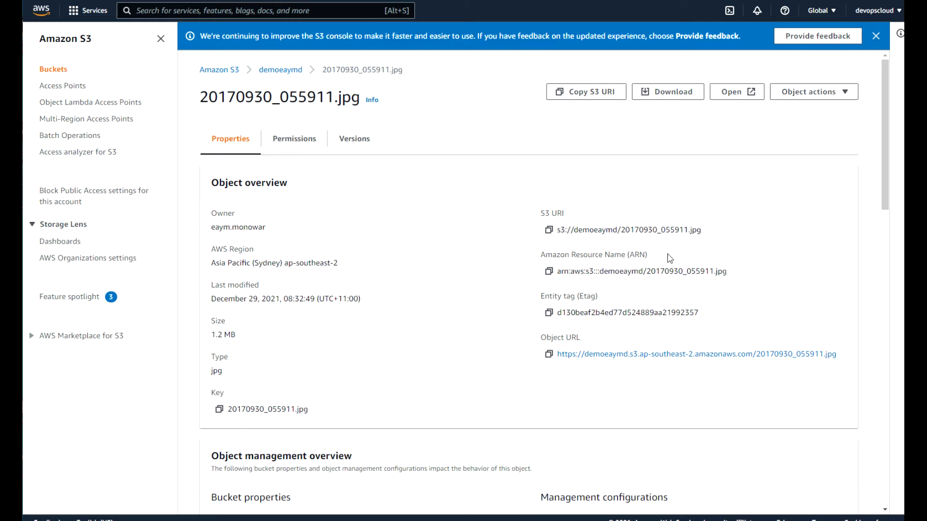
left_click_drag(885, 152, 879, 274)
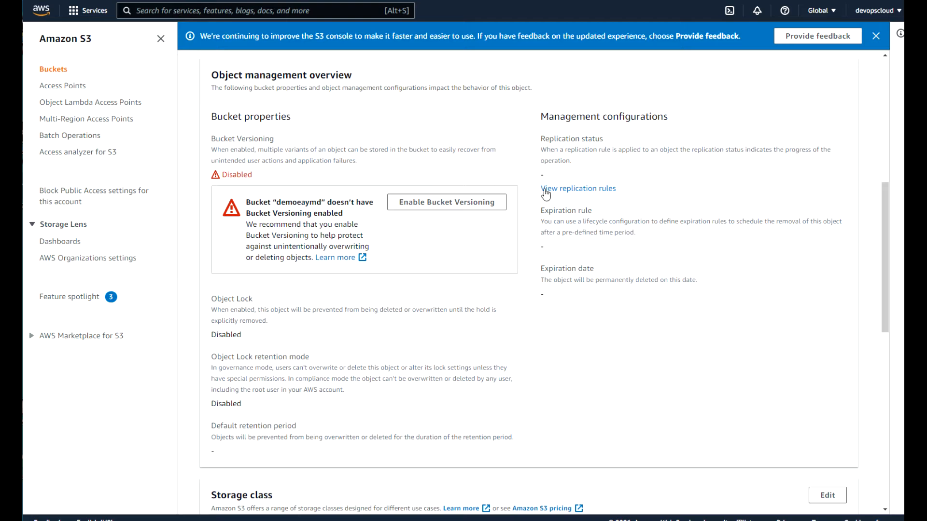
left_click_drag(884, 273, 878, 154)
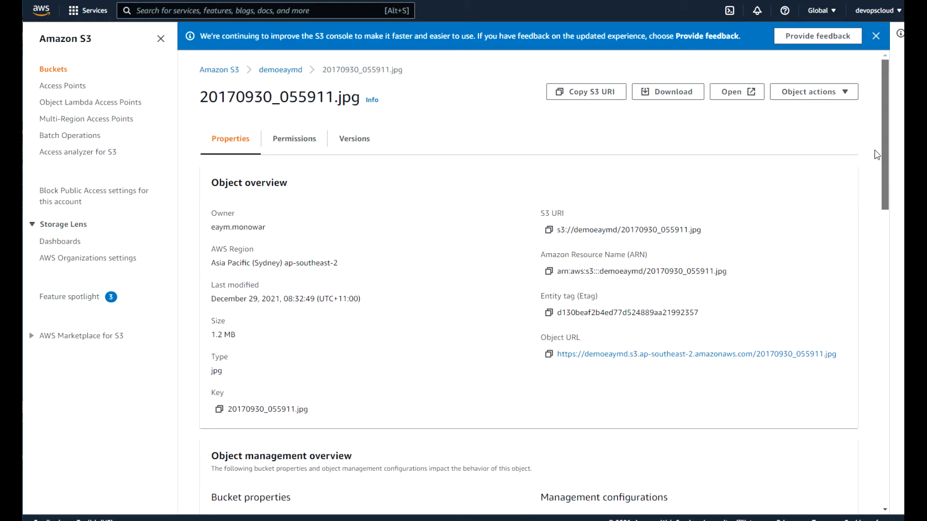
left_click(300, 140)
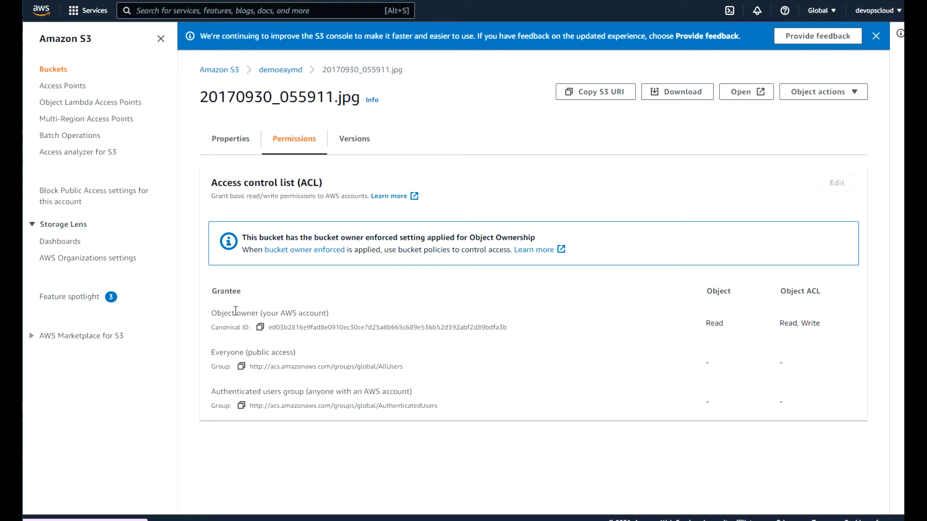
Point out the Object owner grantee and the Everyone (public access) grantee's empty permissions.
left_click_drag(215, 314, 261, 314)
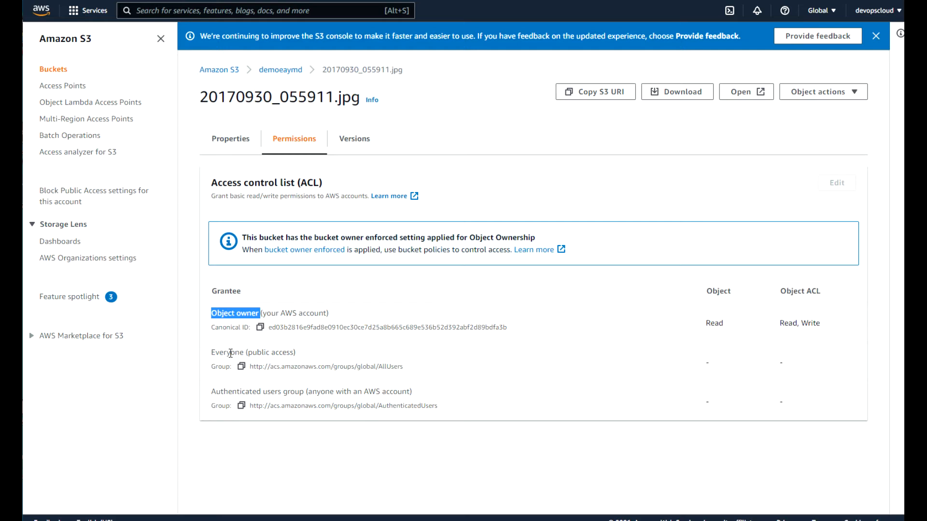
left_click_drag(213, 354, 297, 357)
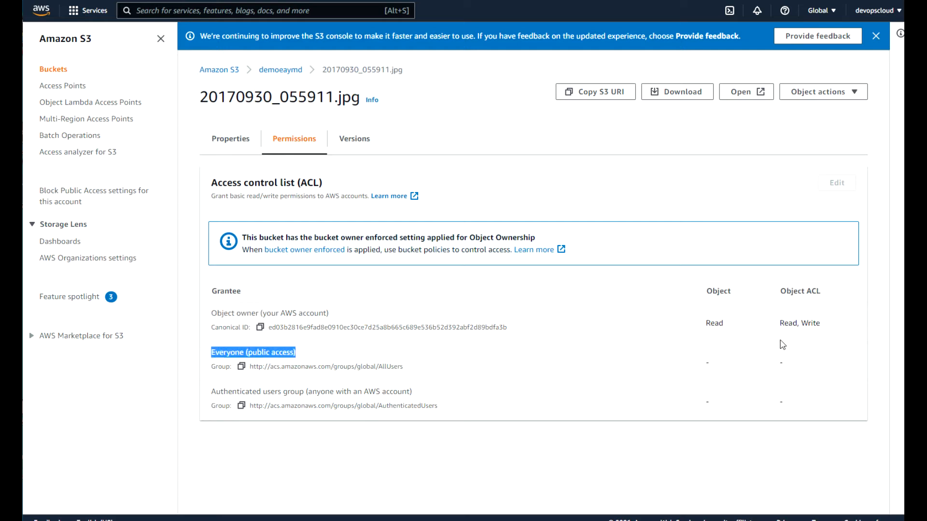
left_click(710, 367)
left_click_drag(708, 362, 810, 361)
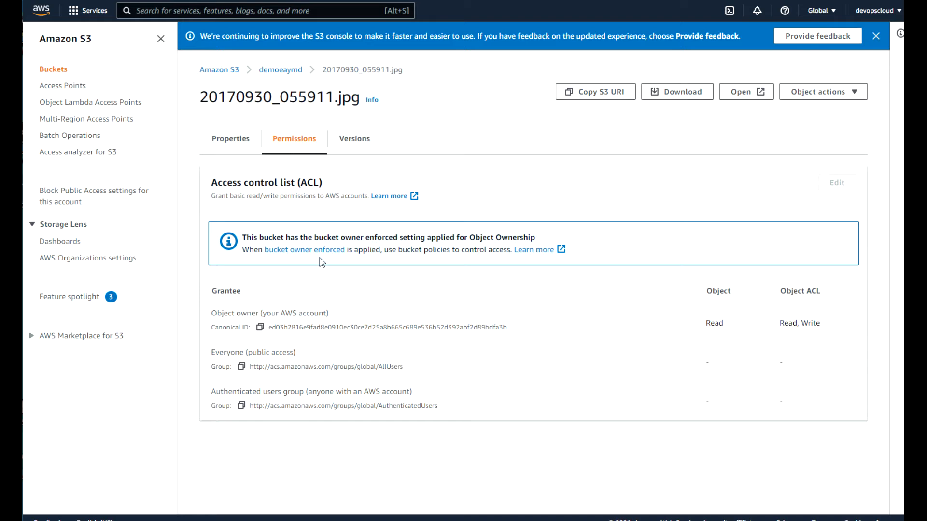
Switch demoeaymd's Object Ownership from bucket owner enforced to ACLs enabled and save.
left_click(301, 251)
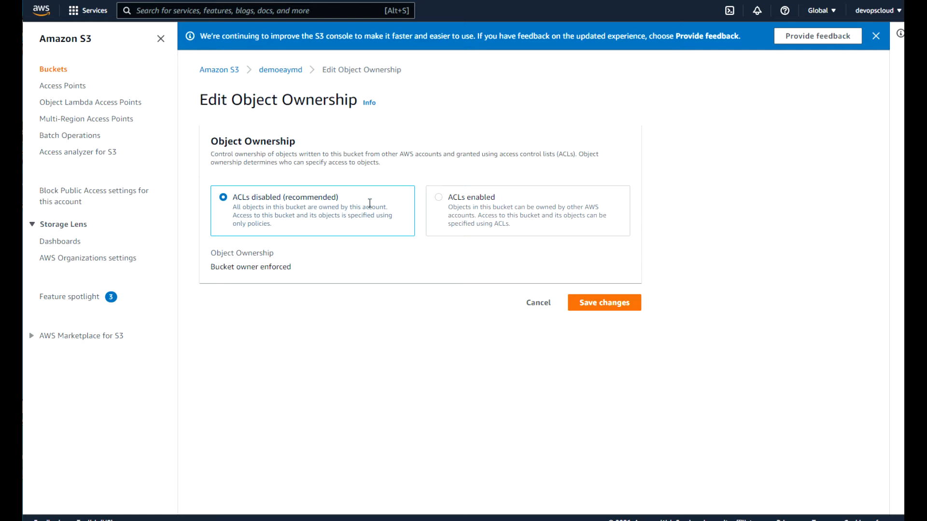
left_click(440, 204)
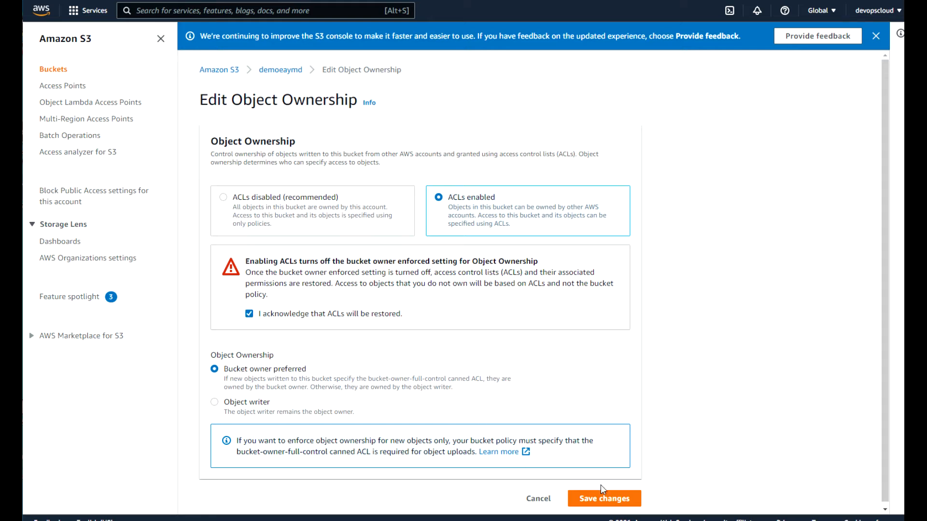
left_click(602, 500)
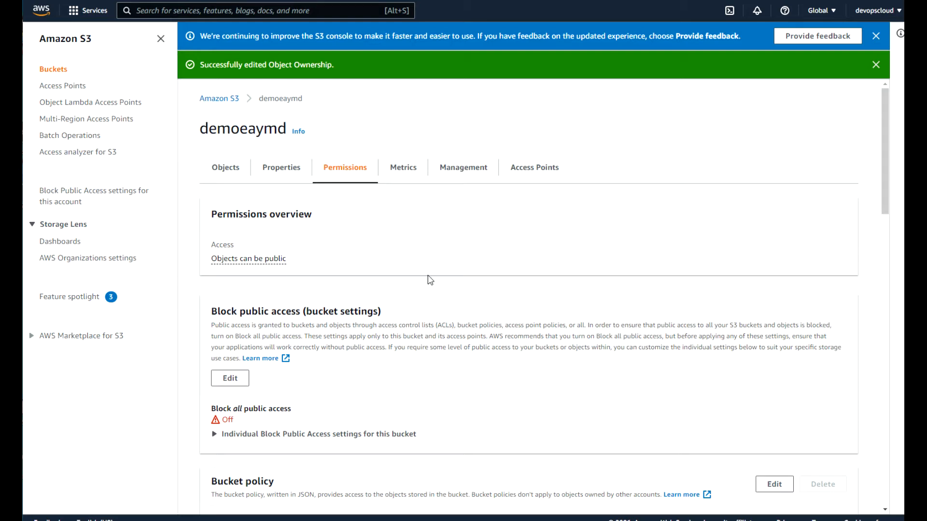
Note the Objects can be public status, close both notices, and return to the Buckets list.
left_click_drag(291, 261, 213, 259)
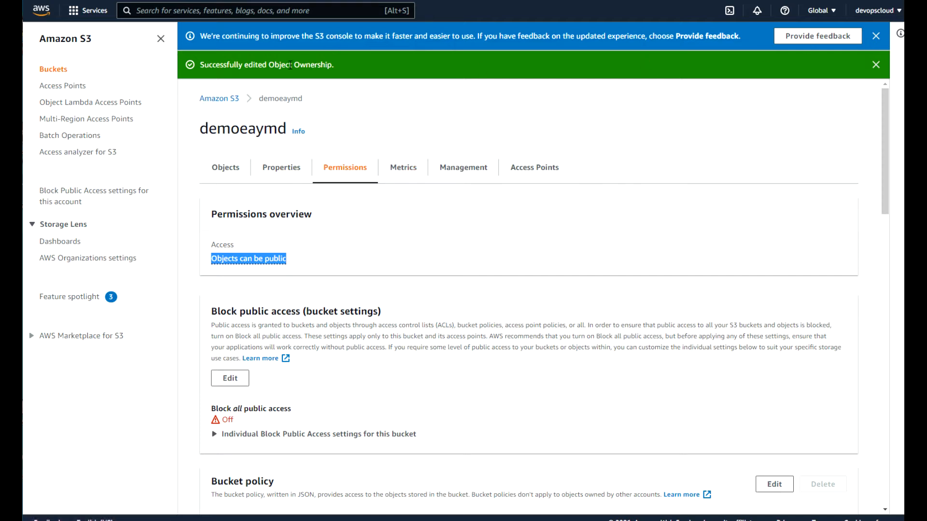
left_click(876, 65)
left_click(876, 36)
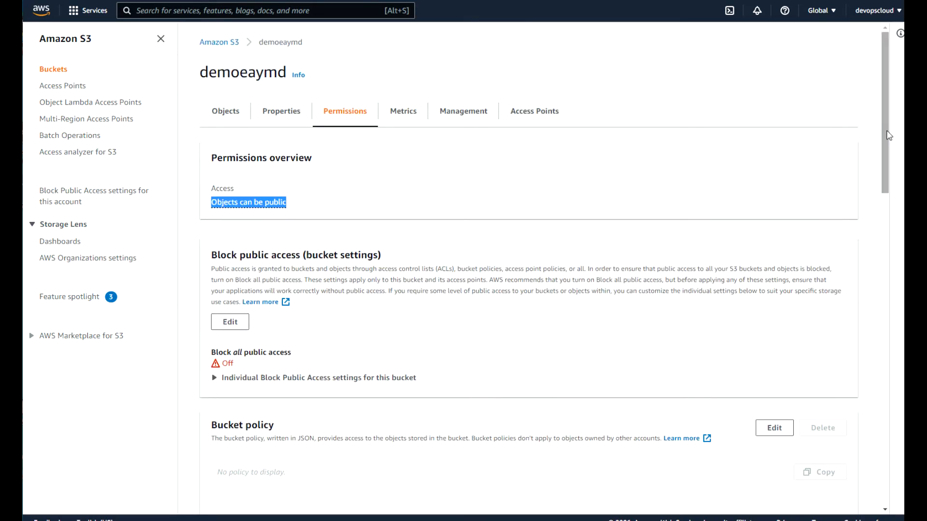
left_click_drag(885, 143, 883, 394)
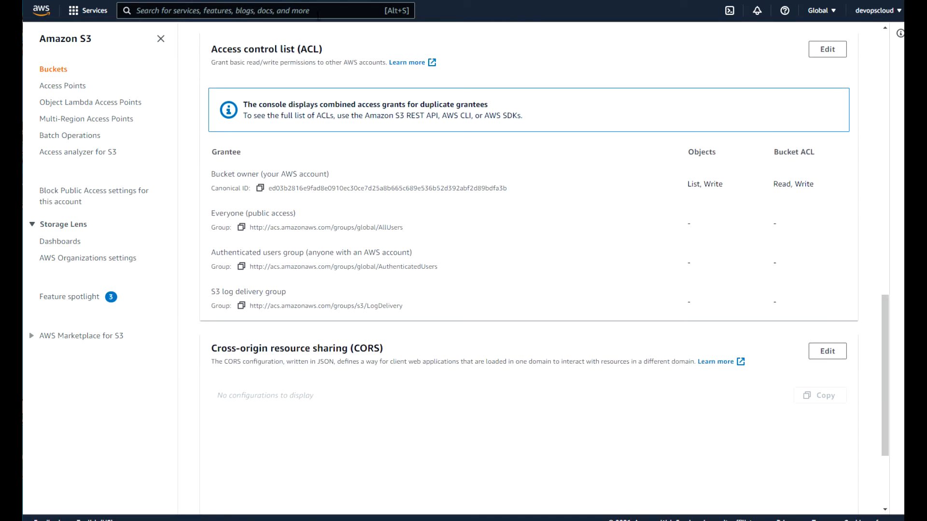
left_click_drag(885, 320, 877, 30)
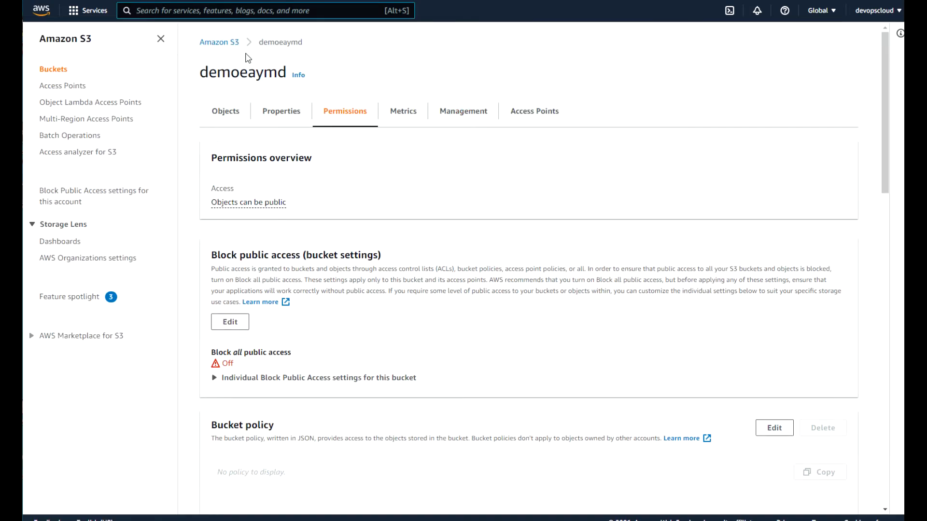
left_click(219, 42)
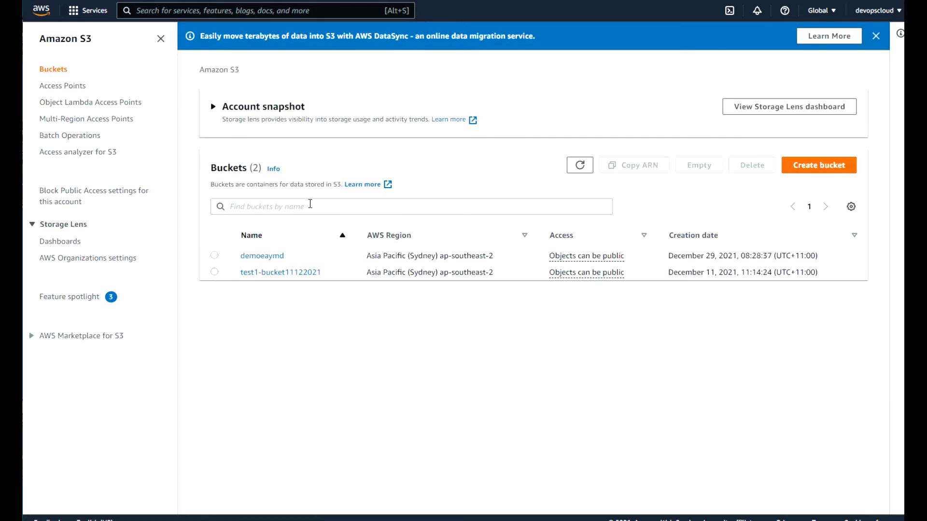
In demoeaymd, show 20170930_055911.jpg's now-editable permissions and its Object actions menu.
left_click(261, 259)
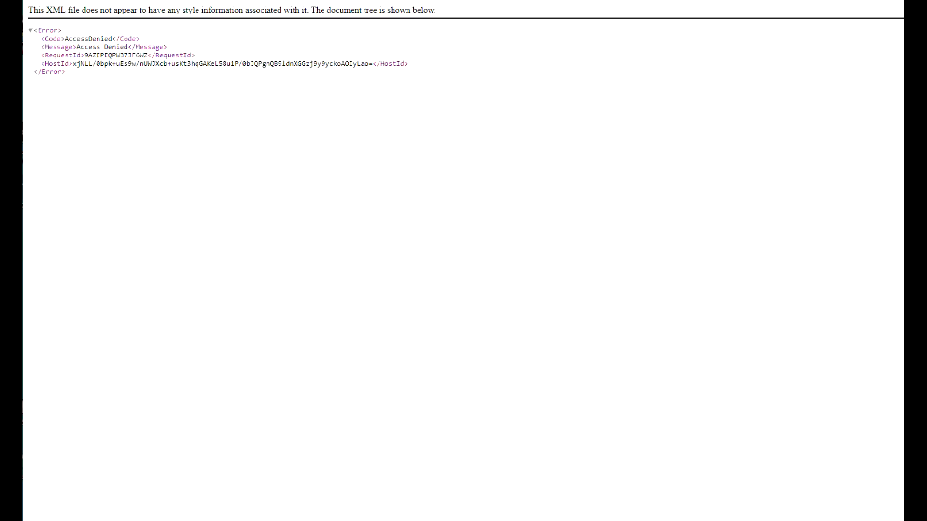
key("F5")
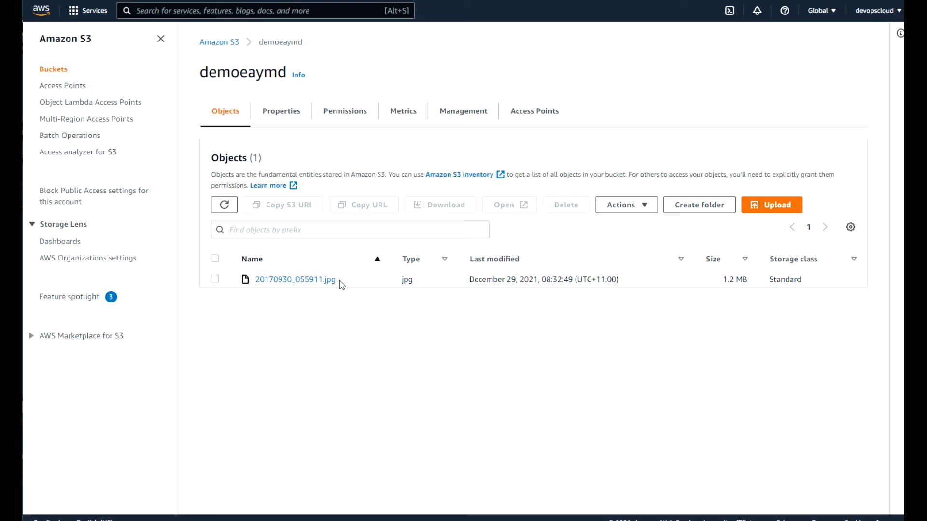
left_click(300, 280)
mouse_move(885, 118)
left_mouse_down()
mouse_move(888, 172)
mouse_move(889, 104)
left_mouse_up()
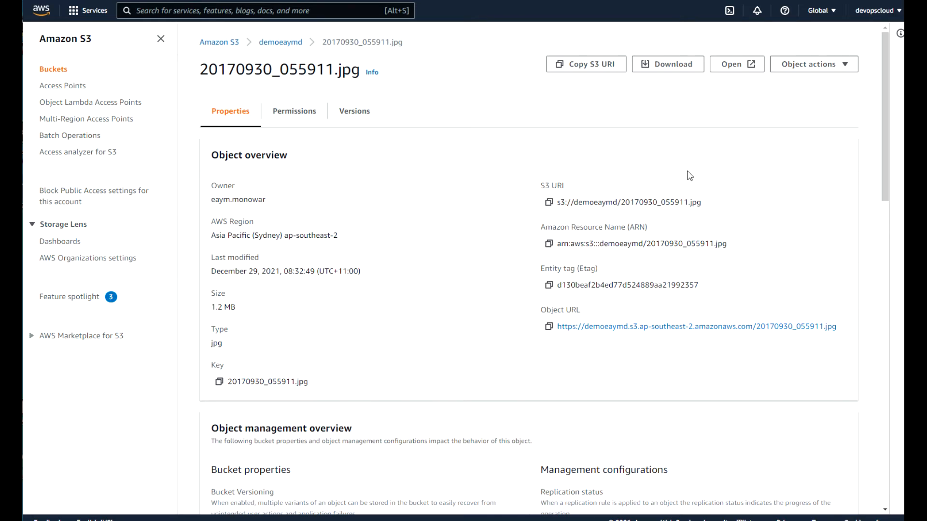
left_click(292, 114)
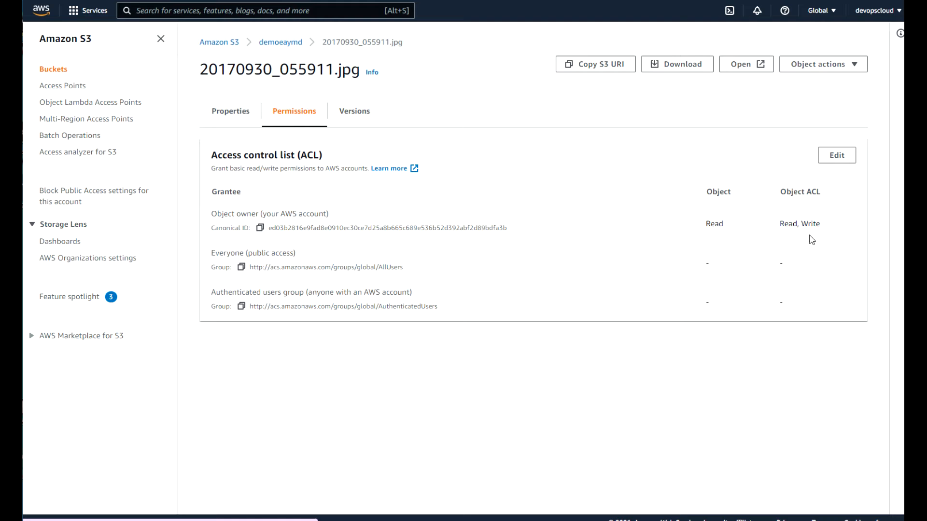
left_click(856, 68)
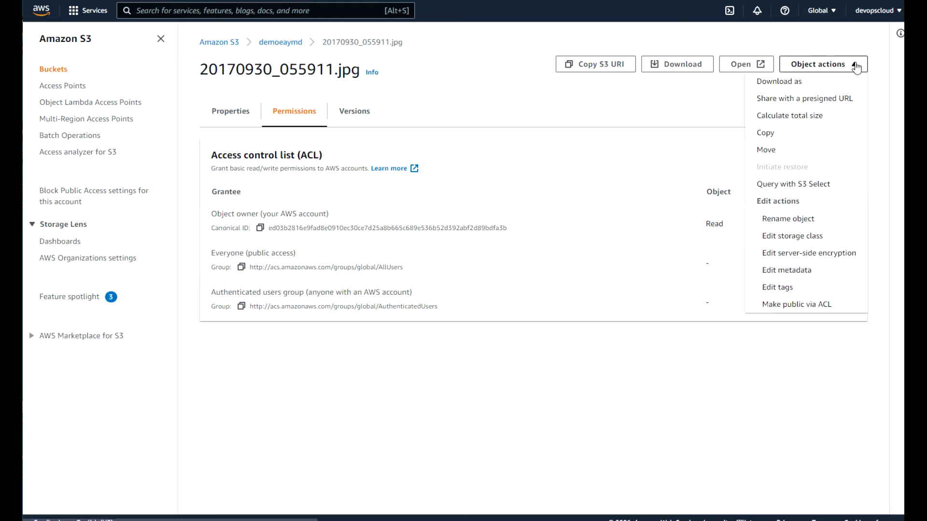
Make 20170930_055911.jpg public using ACL, then return to the object page.
left_click(816, 303)
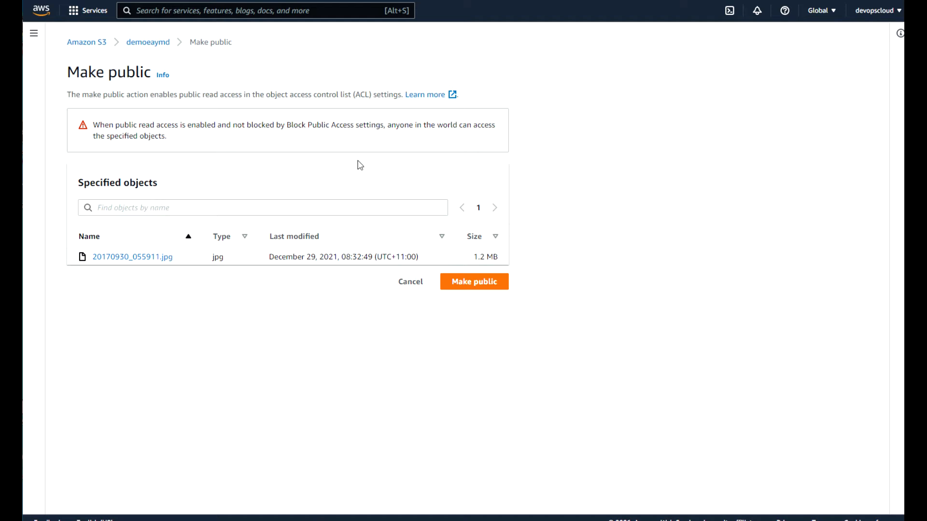
left_click(471, 285)
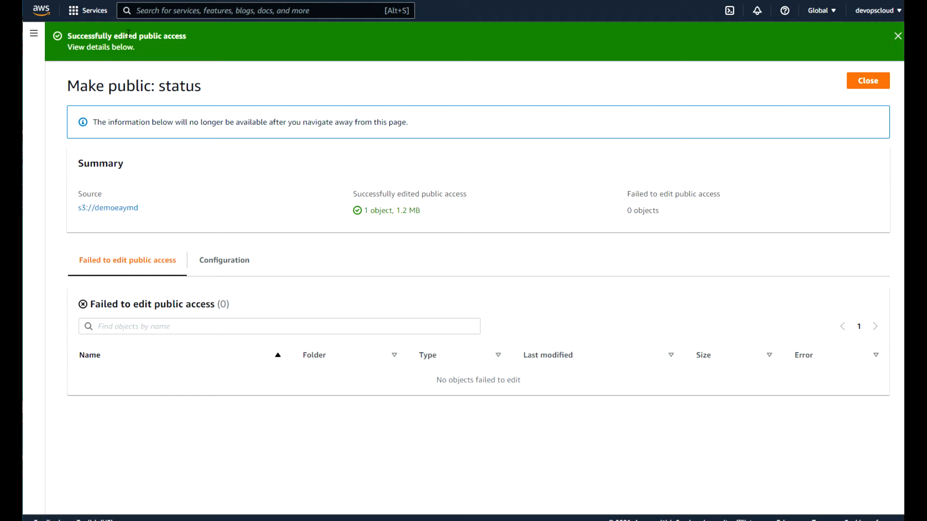
left_click(897, 36)
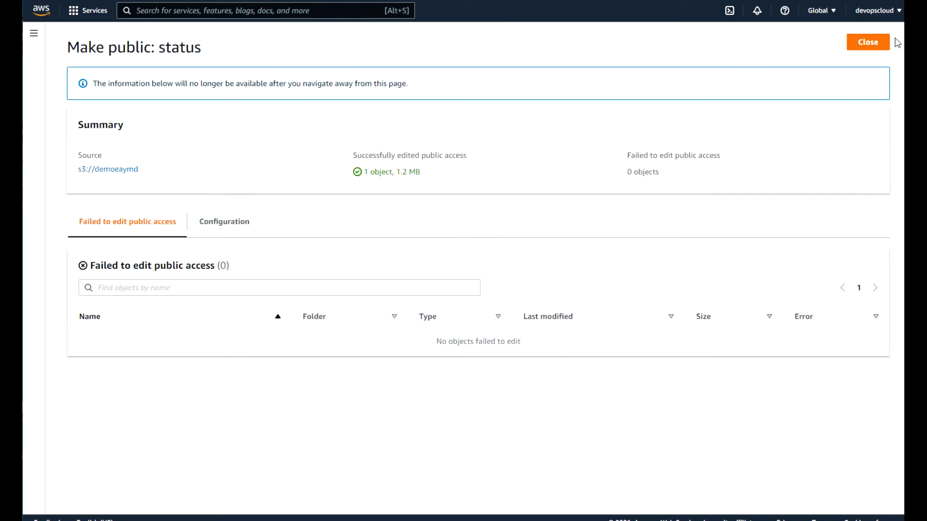
left_click(869, 44)
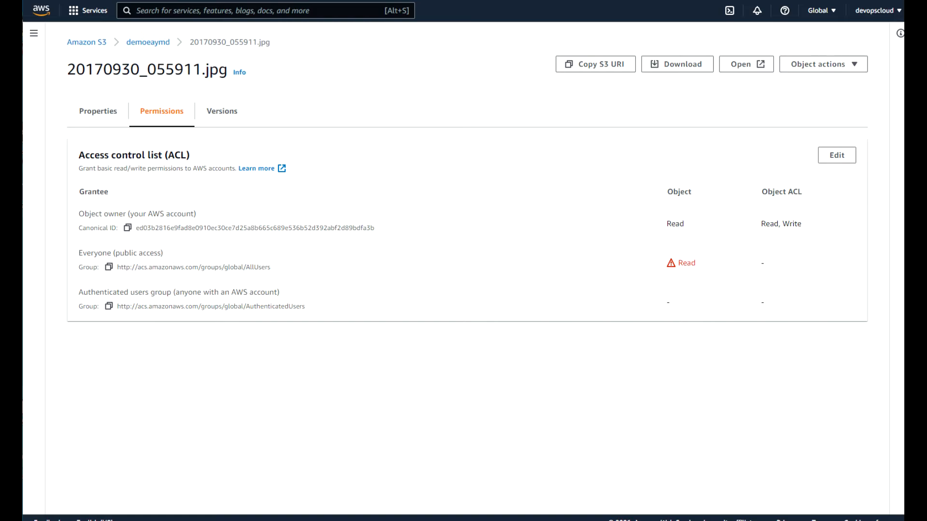
Recheck the file's public link in the other tabs, then return to demoeaymd's object list.
key("ctrl+Tab")
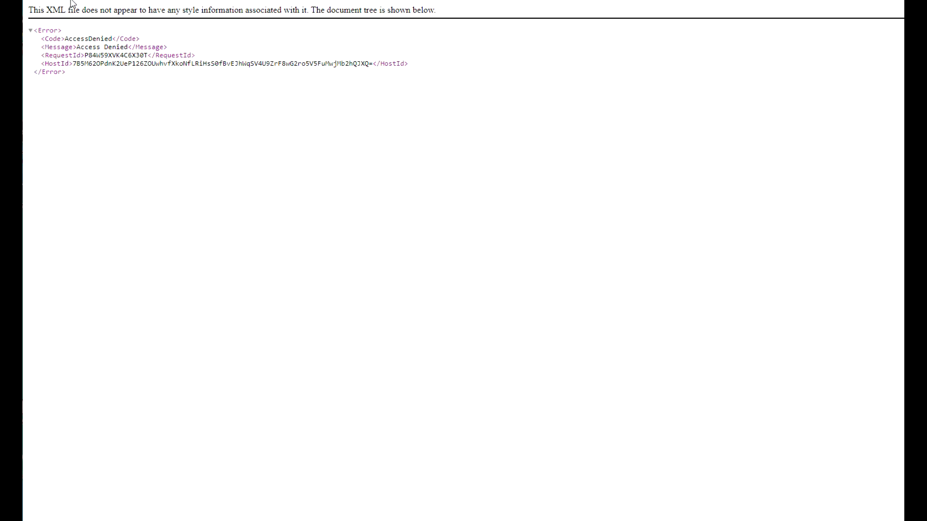
key("F5")
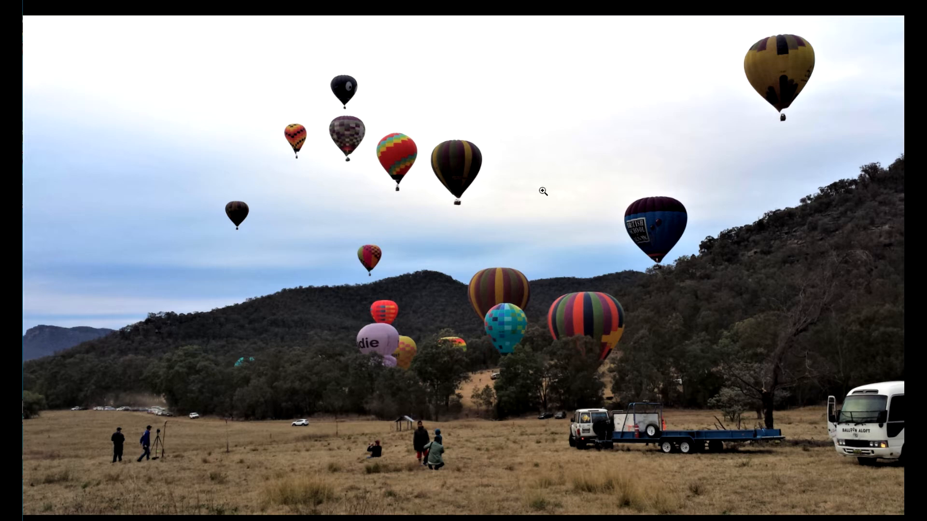
key("ctrl+shift+Tab")
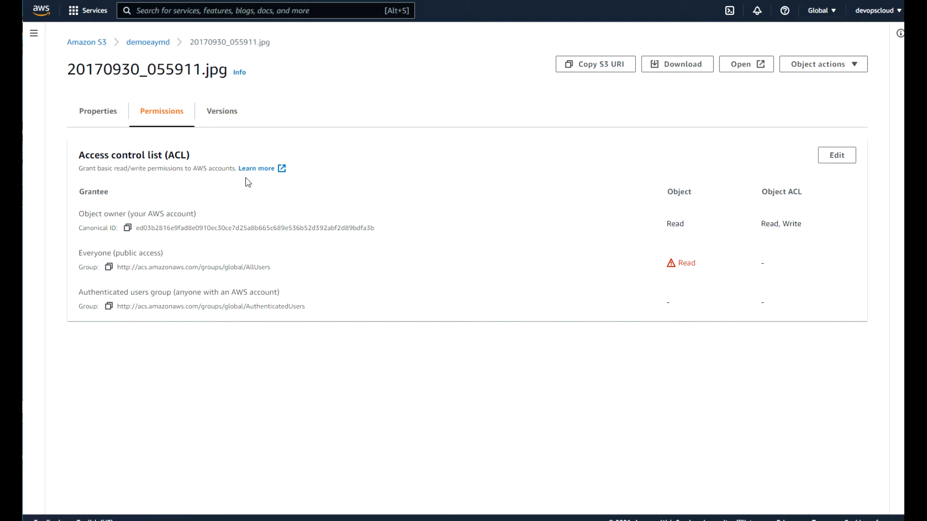
left_click(145, 46)
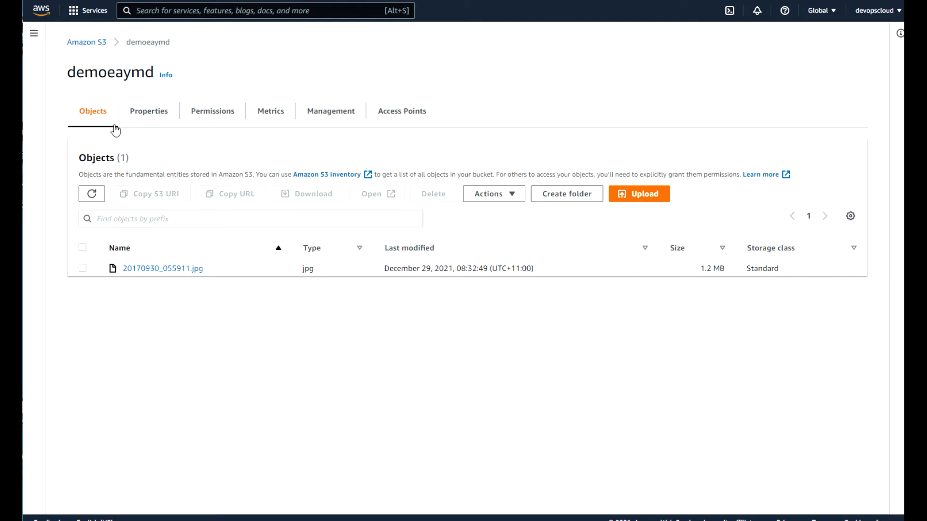
Open demoeaymd's Properties and point out the Bucket Versioning section showing Disabled.
left_click(153, 115)
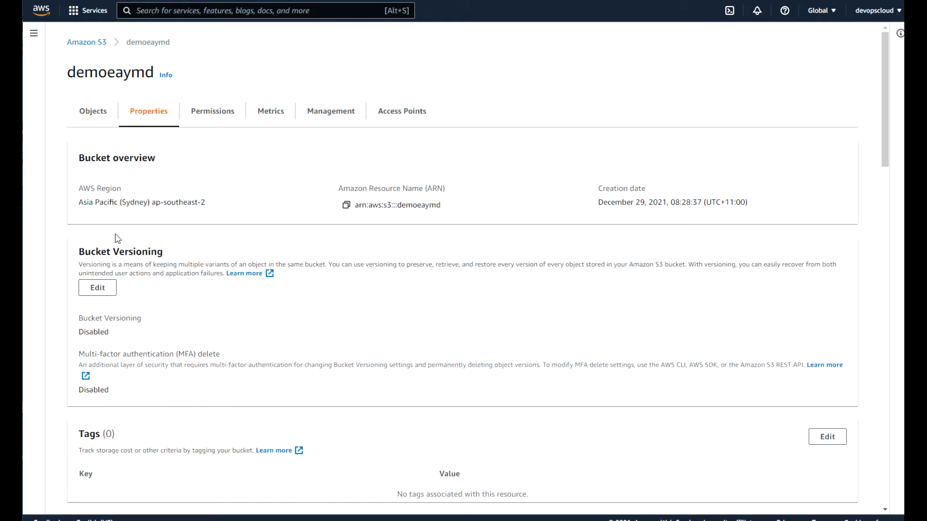
left_click_drag(180, 256, 78, 252)
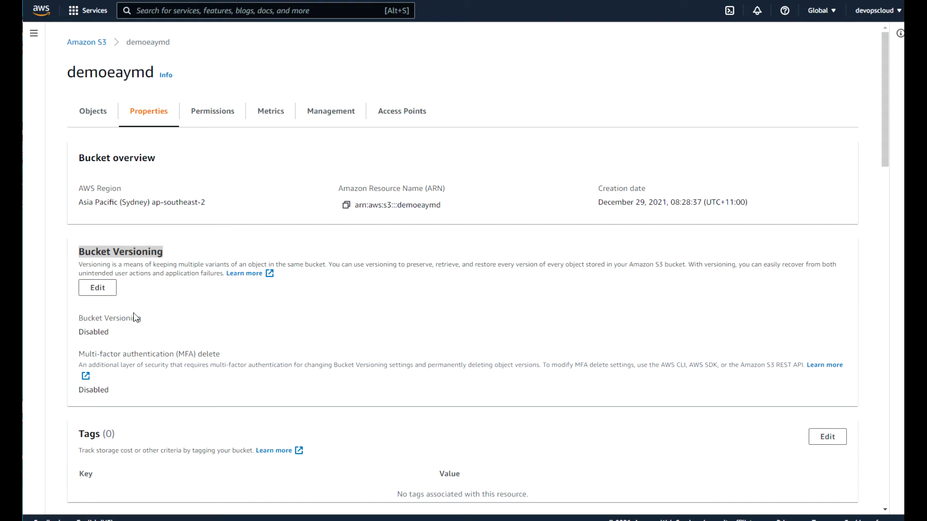
left_click_drag(112, 334, 79, 336)
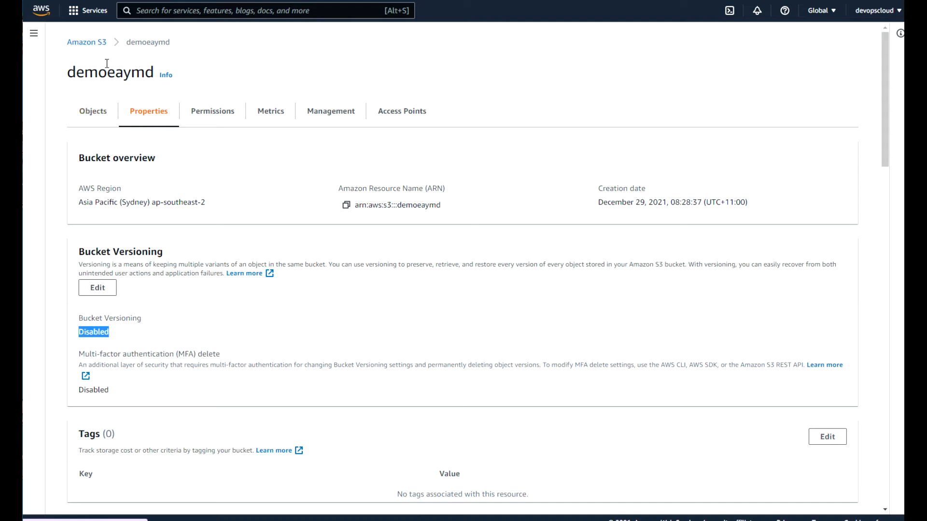
left_click(121, 75)
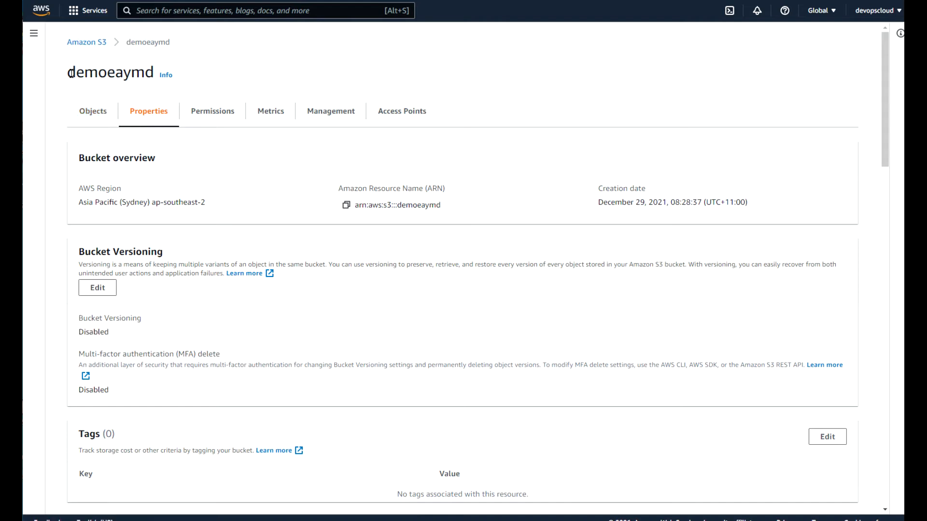
left_click_drag(70, 72, 144, 72)
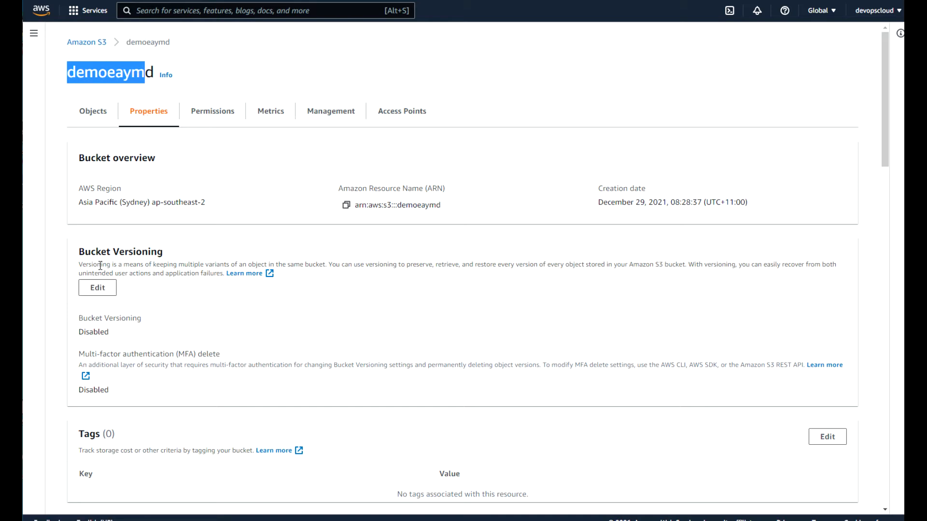
left_click(84, 254)
left_click_drag(84, 255, 168, 265)
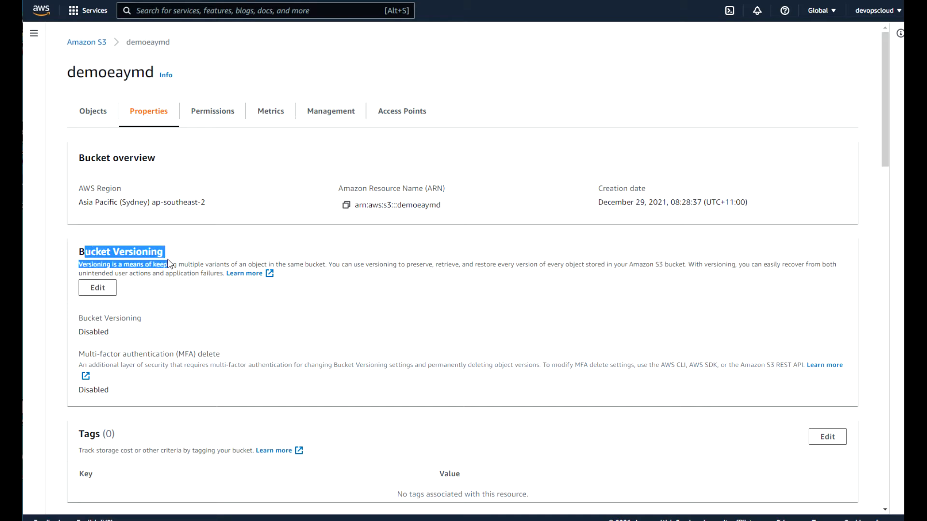
Set demoeaymd's Bucket Versioning to Enable, noting the lifecycle rules remark, and save.
left_click(98, 289)
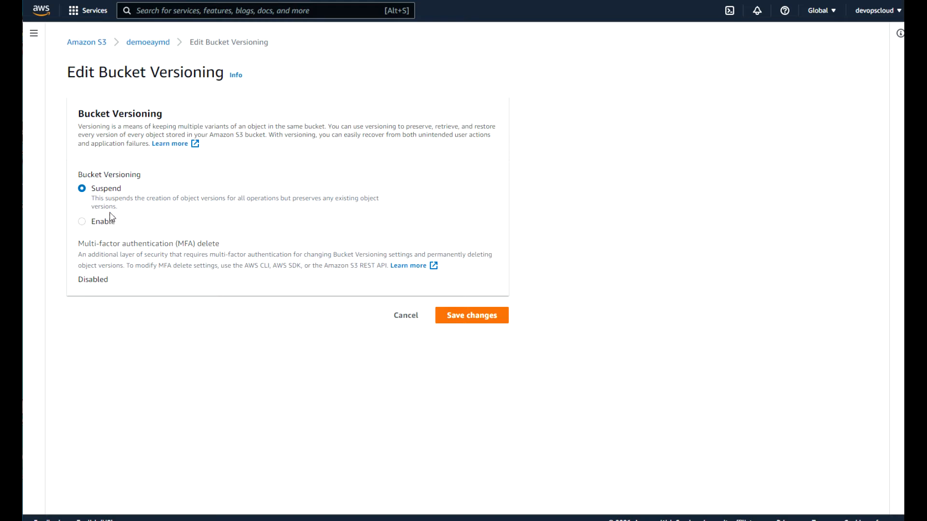
left_click(82, 223)
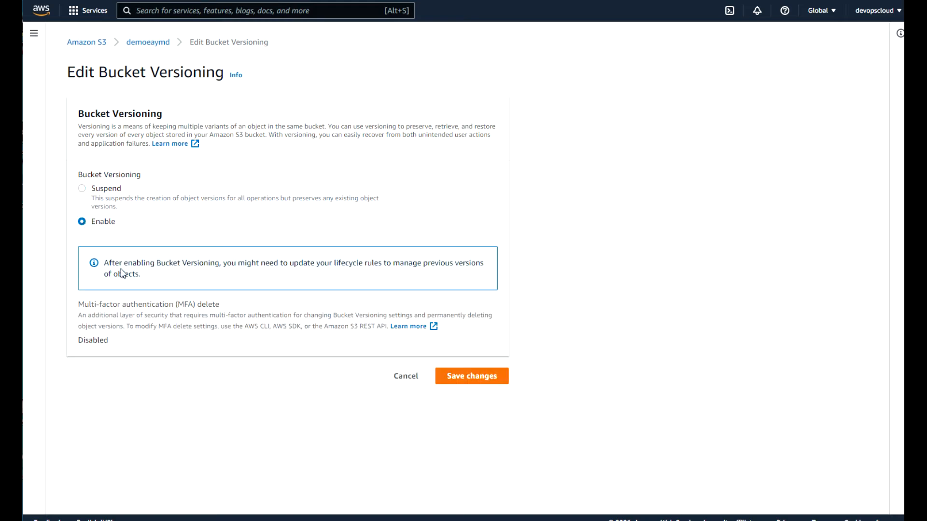
left_click_drag(156, 263, 421, 277)
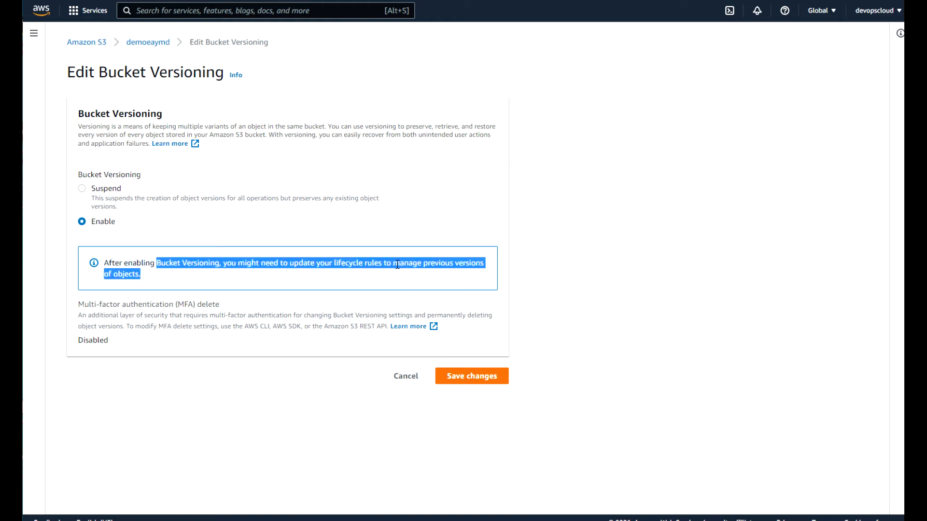
left_click(374, 261)
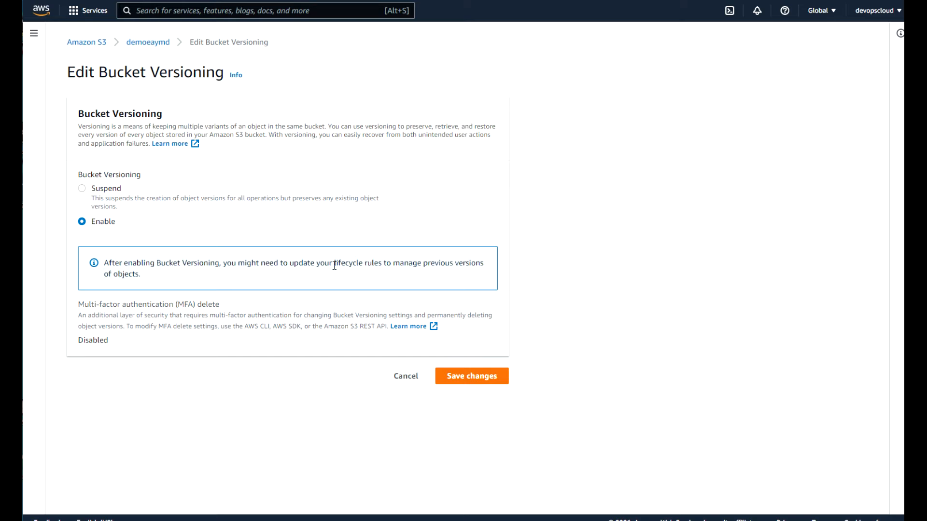
left_click_drag(335, 265, 378, 265)
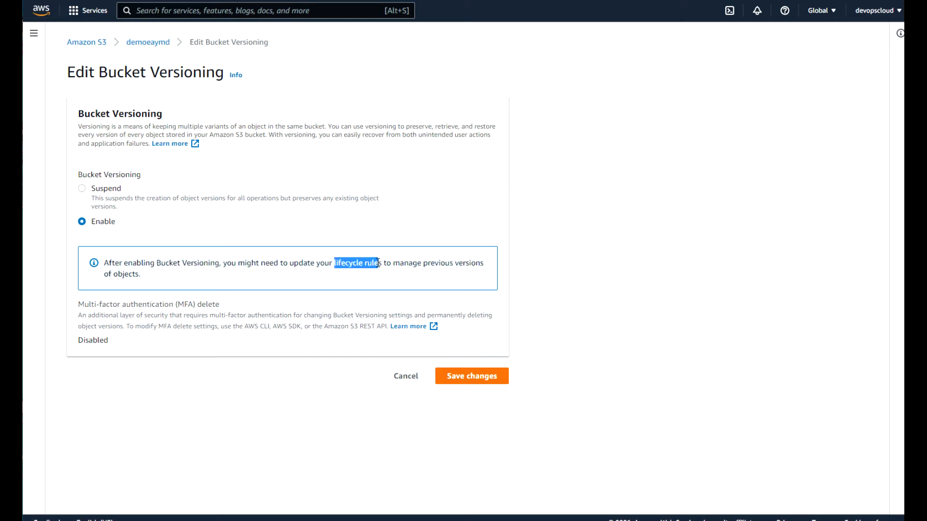
left_click(472, 377)
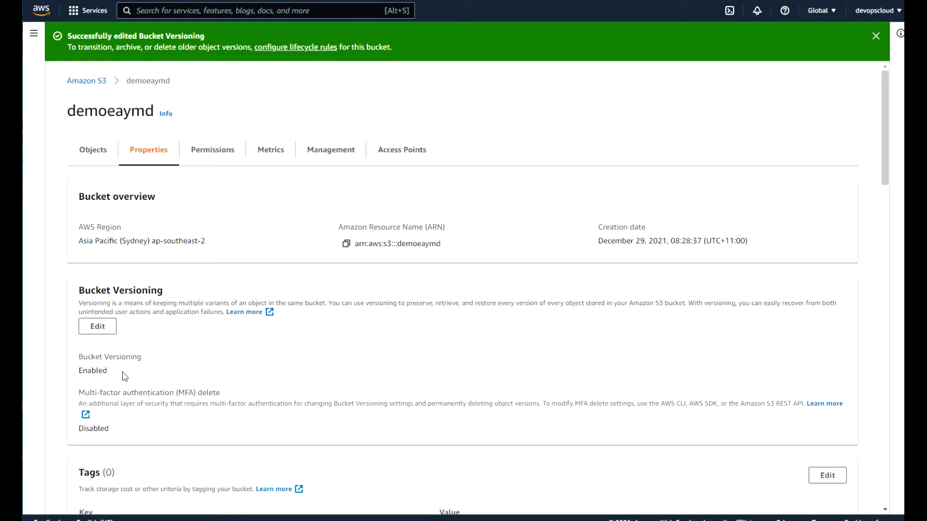
left_click_drag(115, 375, 78, 374)
From the Objects list, open 20170930_055911.jpg and scroll through its Properties.
left_click(93, 150)
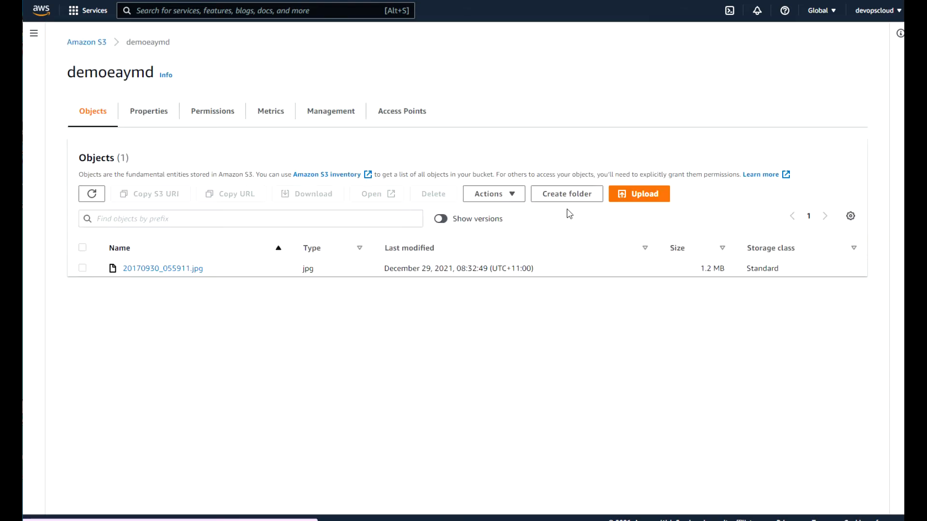
left_click(194, 270)
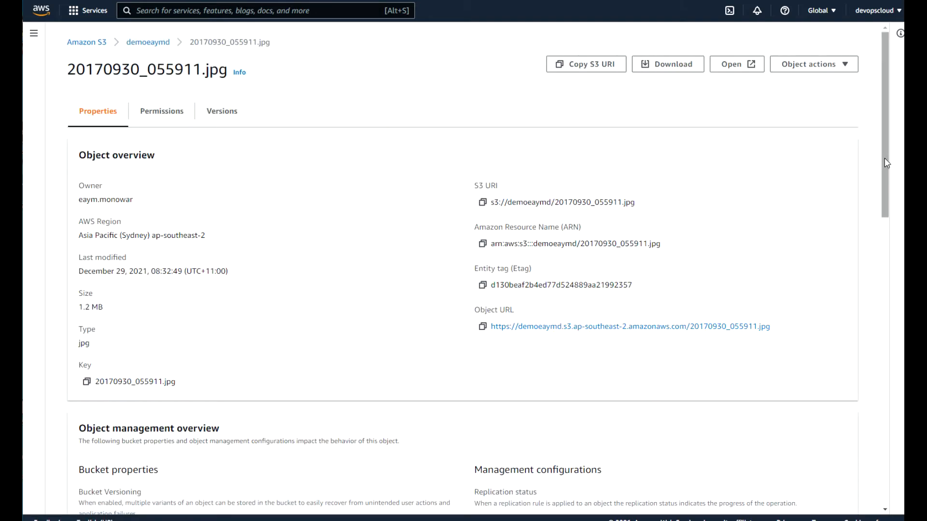
left_click_drag(886, 170, 882, 471)
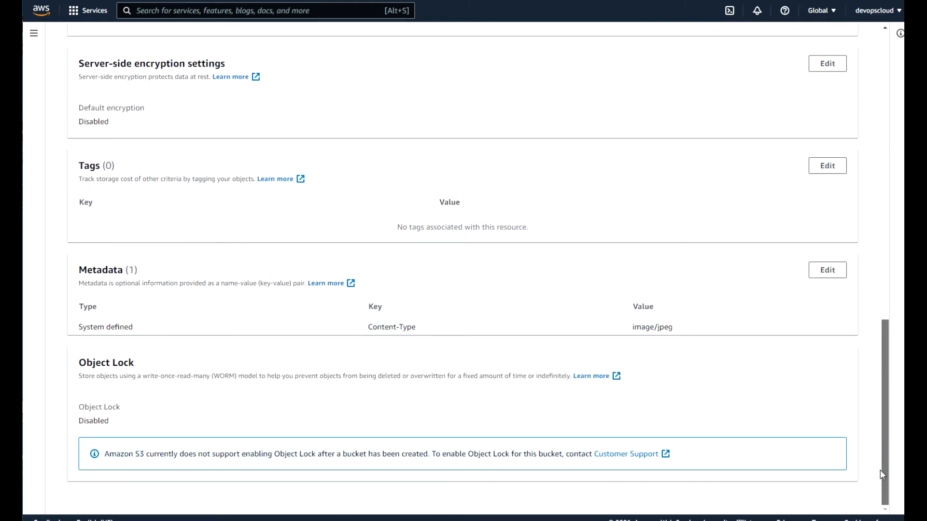
left_click_drag(882, 413, 891, 140)
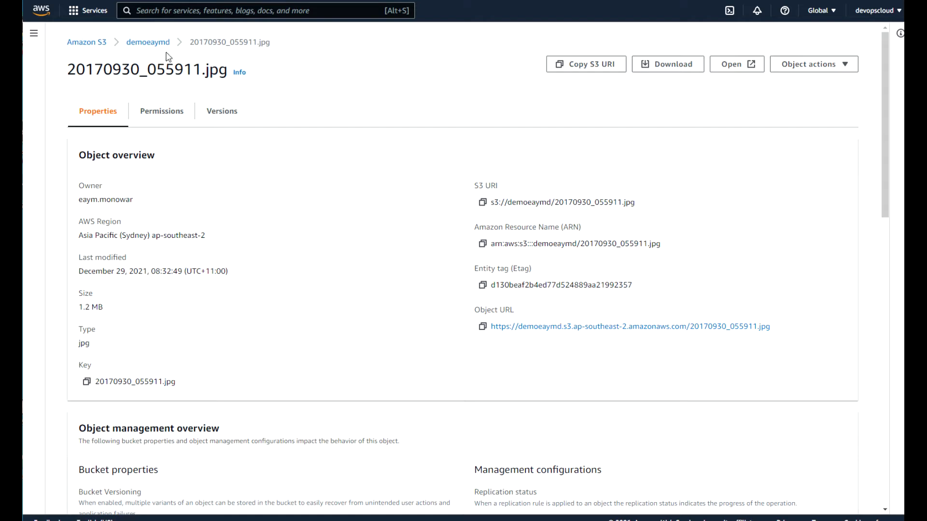
Review the object's single null Current version, then switch to the Object_Storage folder in File Explorer.
left_click(227, 117)
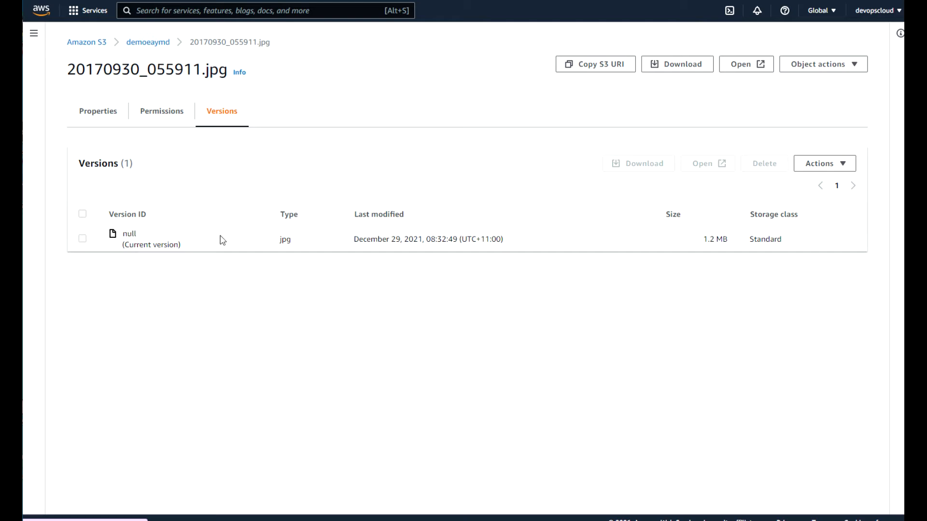
left_click_drag(155, 220, 110, 219)
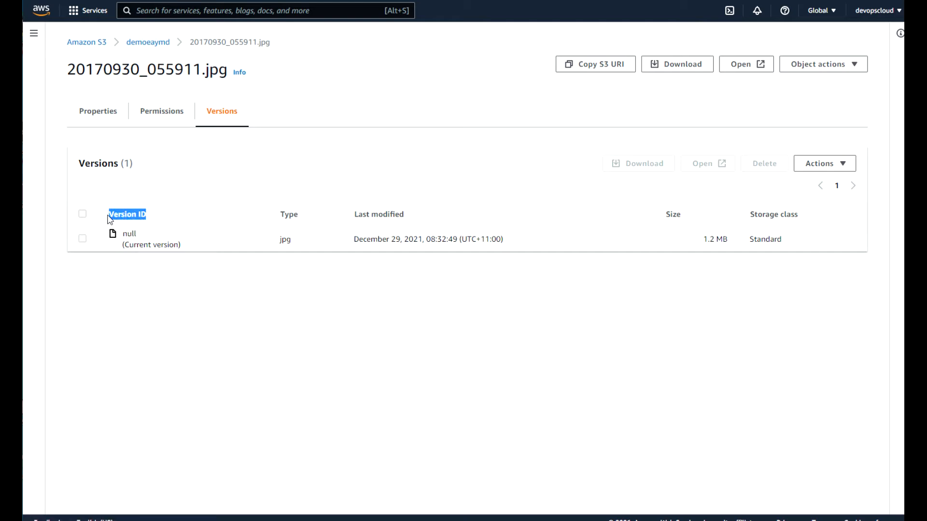
left_click(146, 236)
left_click_drag(146, 236, 123, 235)
left_click(183, 248)
left_click_drag(182, 249, 121, 248)
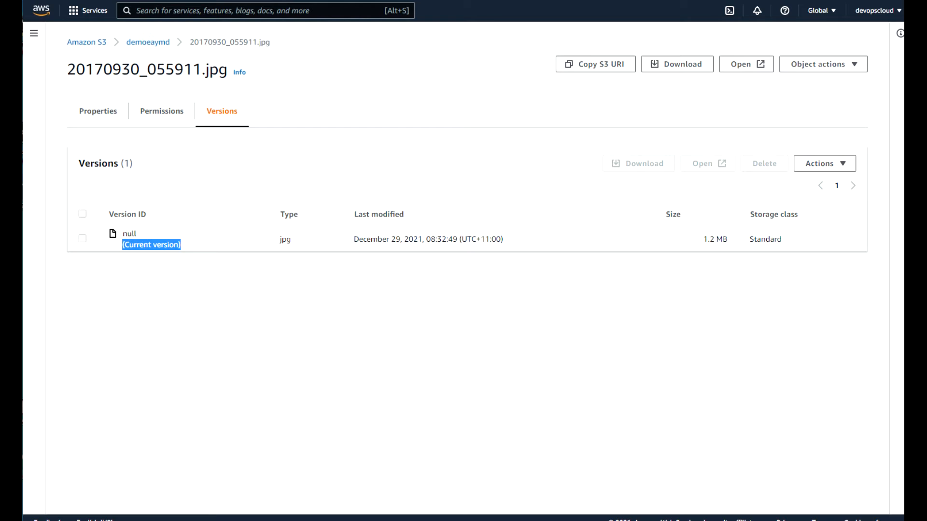
key("alt+Tab")
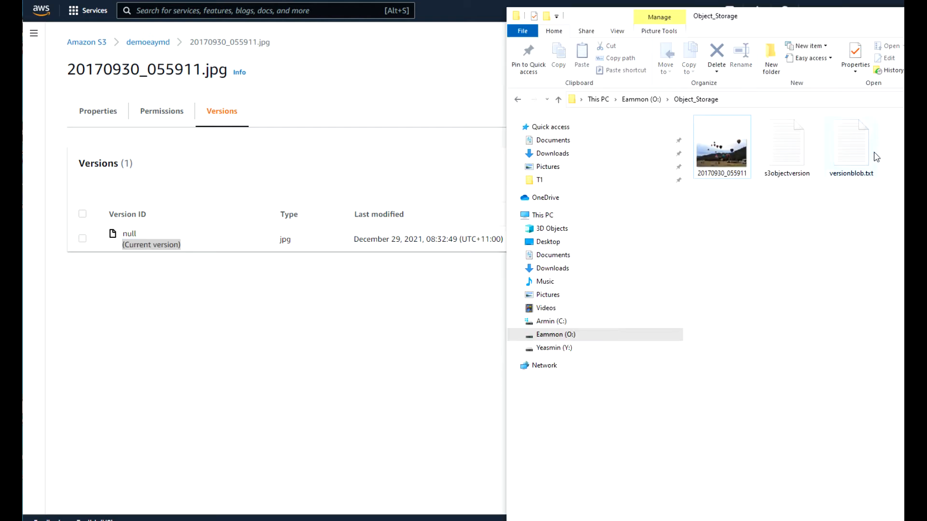
Replace 'initial' with 'first' in s3objectversion, save it in Notepad, and return to the S3 page.
double_click(801, 149)
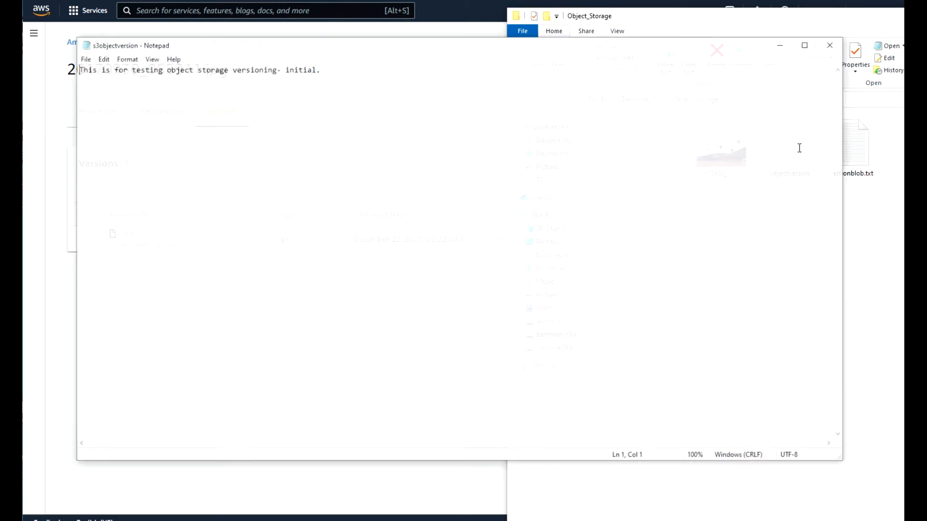
left_click_drag(317, 68, 285, 69)
type("firs")
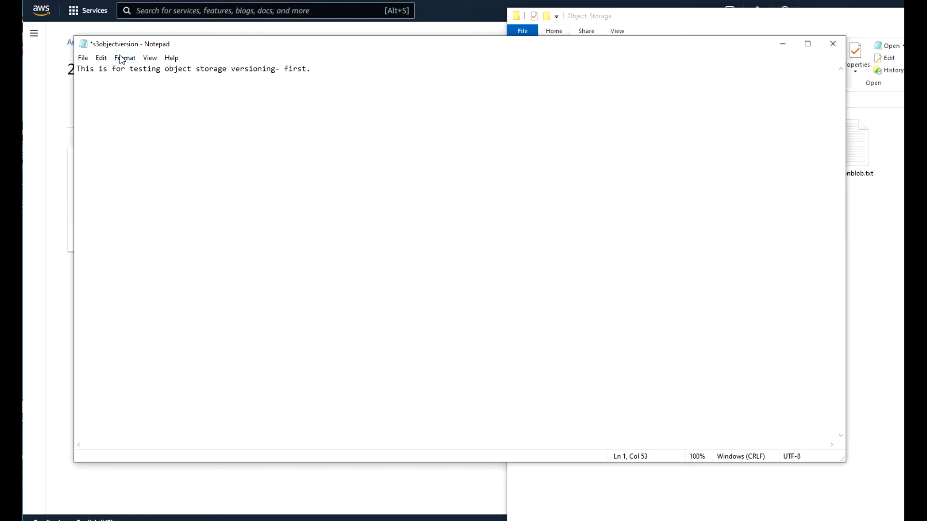
left_click(84, 58)
left_click(99, 107)
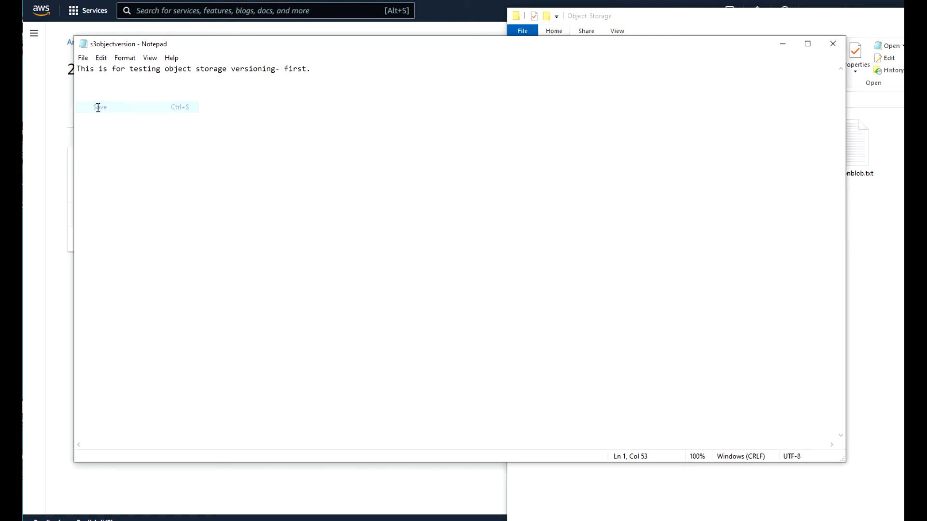
left_click(58, 288)
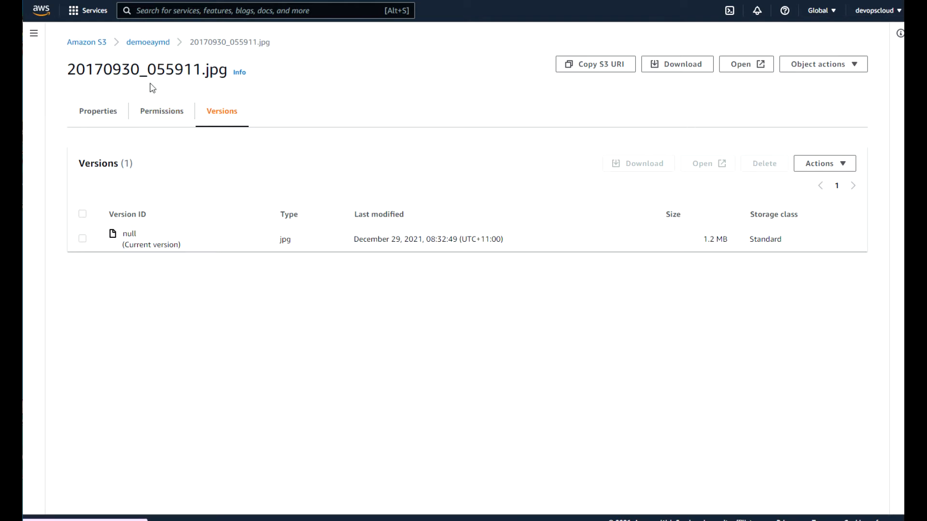
Open demoeaymd's empty Upload page, dismiss the file picker, and bring the Object_Storage folder alongside.
left_click(153, 48)
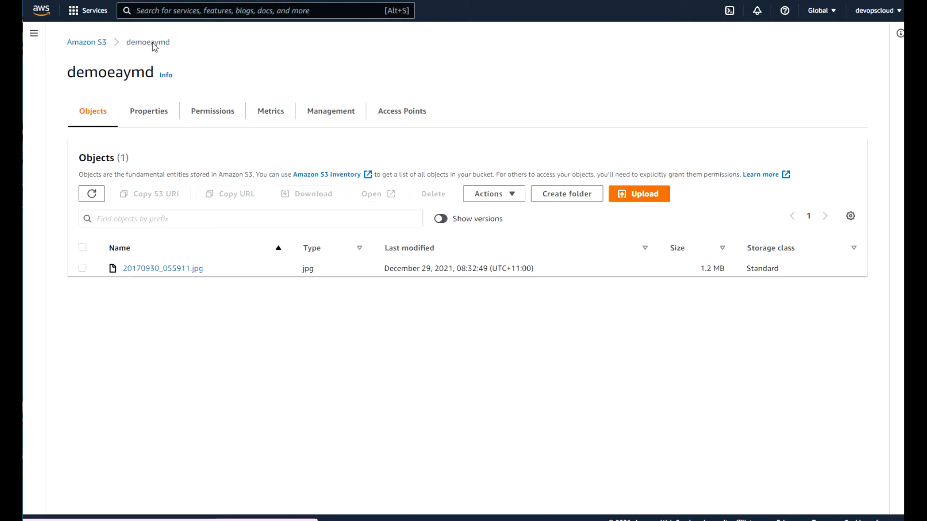
left_click(637, 194)
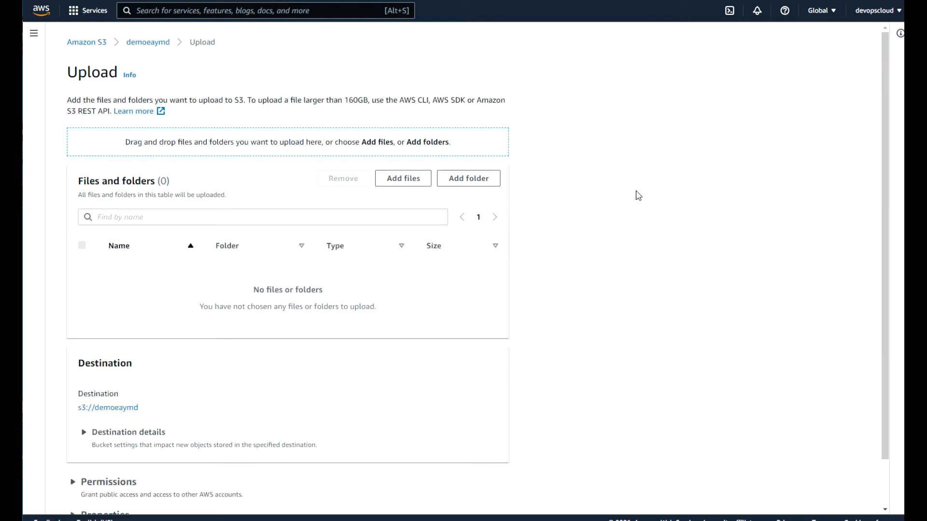
left_click(148, 44)
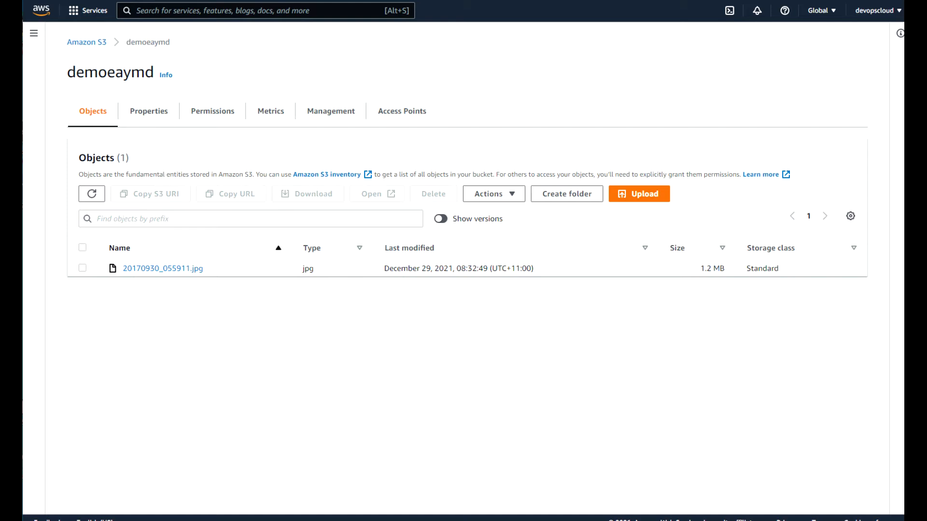
left_click(632, 197)
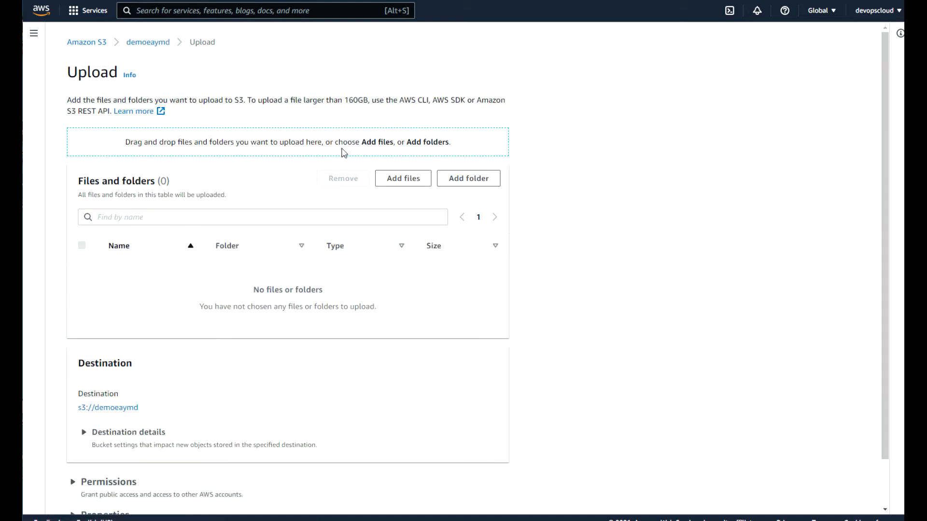
left_click(416, 182)
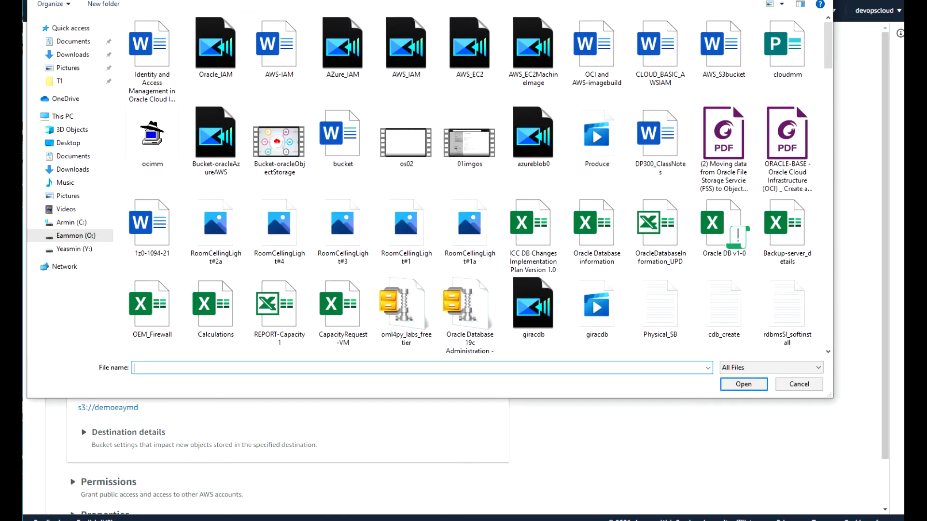
key("Escape")
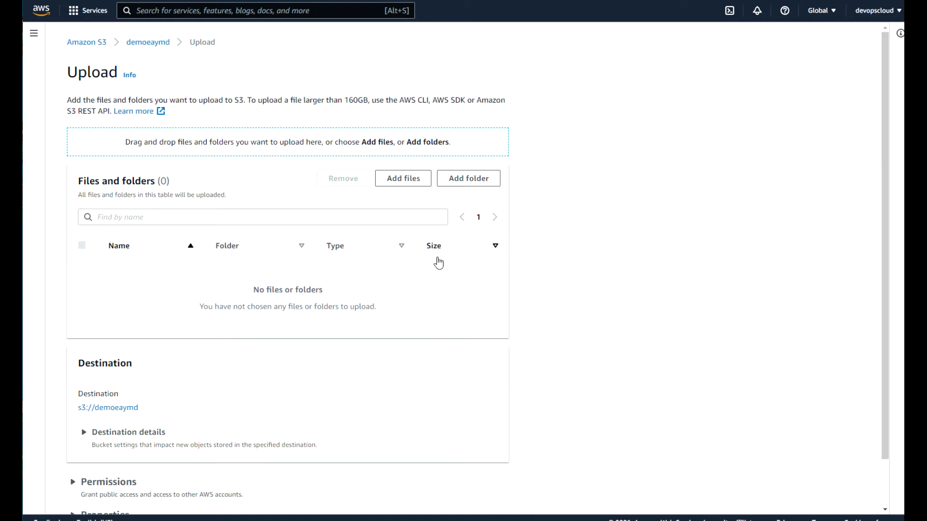
left_click(903, 251)
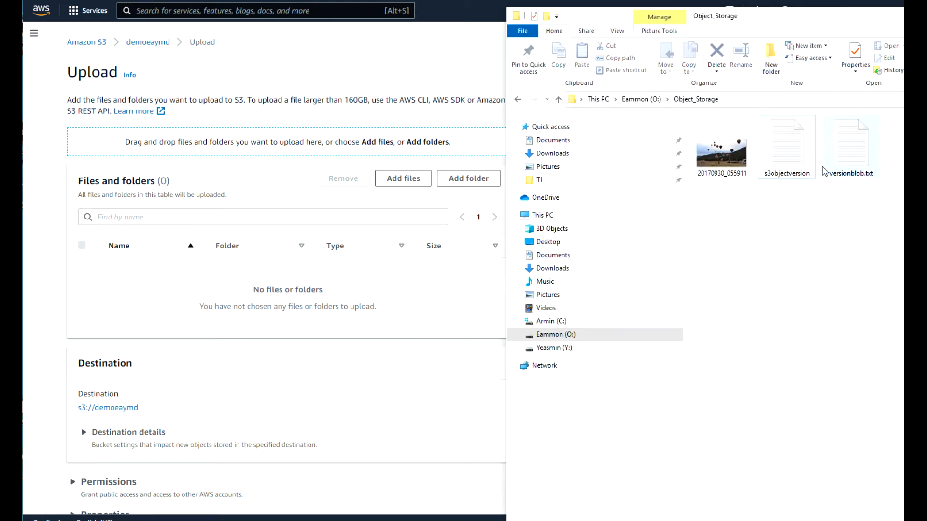
Change 'first' back to 'initial' in s3objectversion, save it, and close Notepad.
double_click(794, 159)
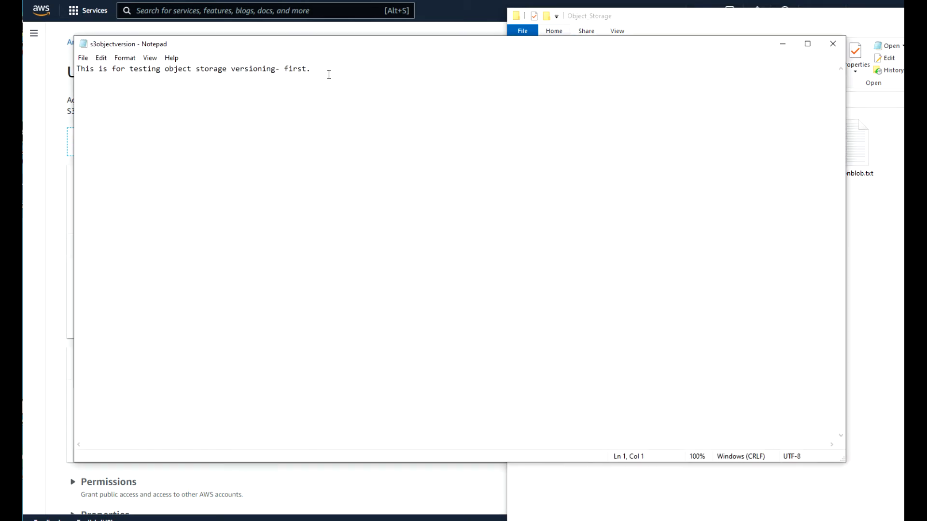
left_click_drag(307, 68, 284, 69)
type("initial")
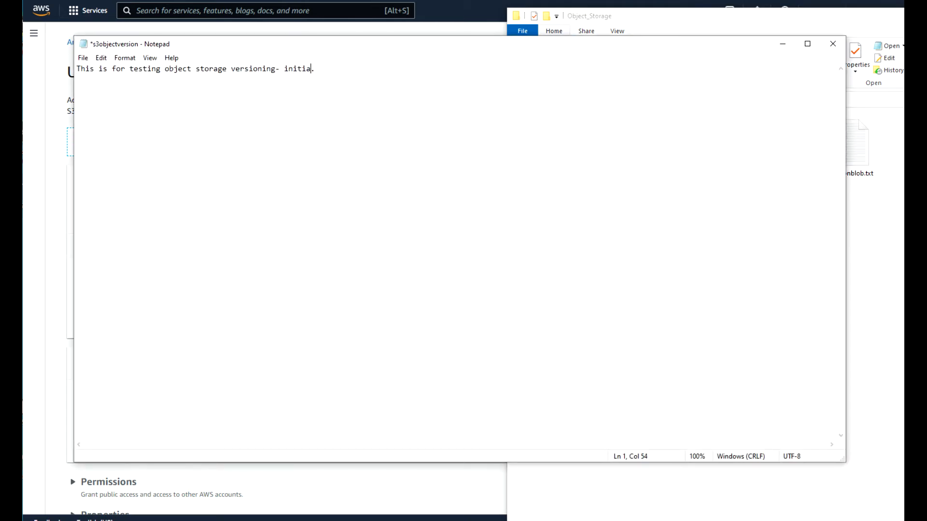
left_click(83, 58)
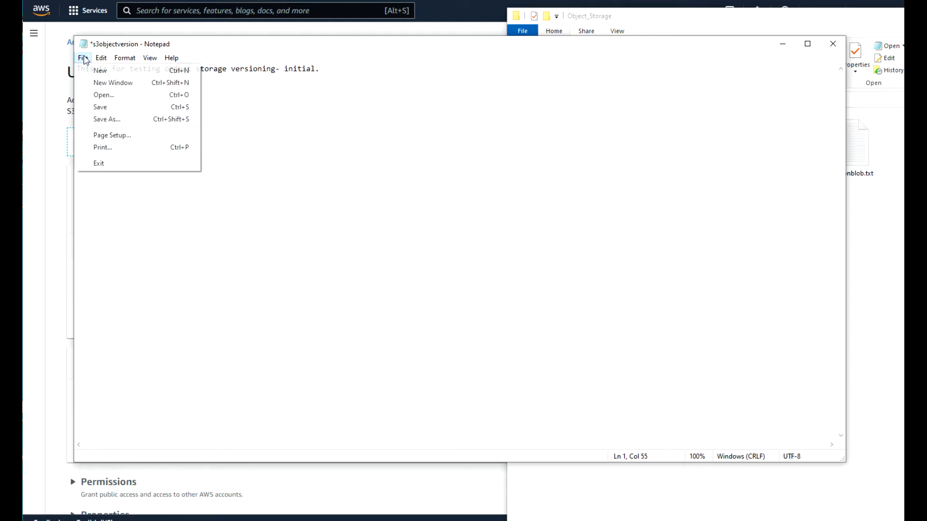
left_click(100, 110)
left_click(834, 44)
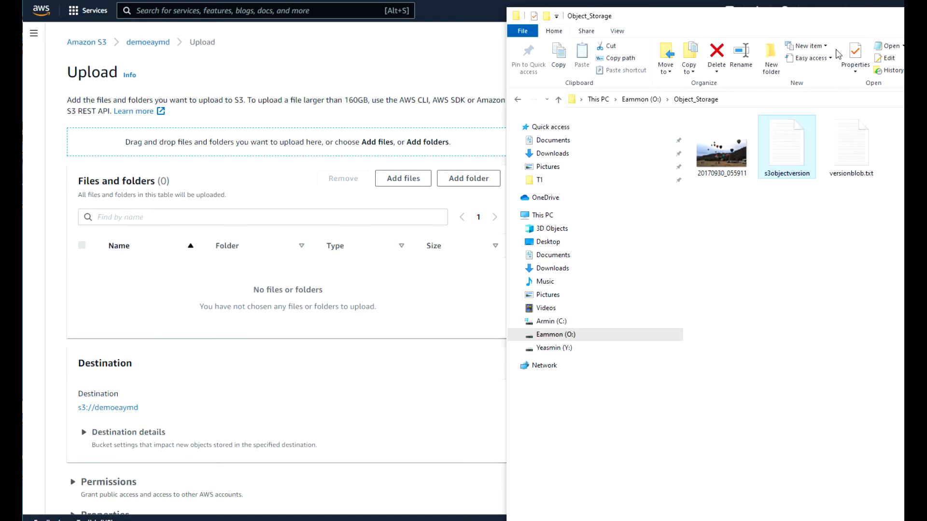
Upload s3objectversion.txt (55.0 B) into demoeaymd and return to the bucket's object list.
left_click_drag(796, 157, 367, 155)
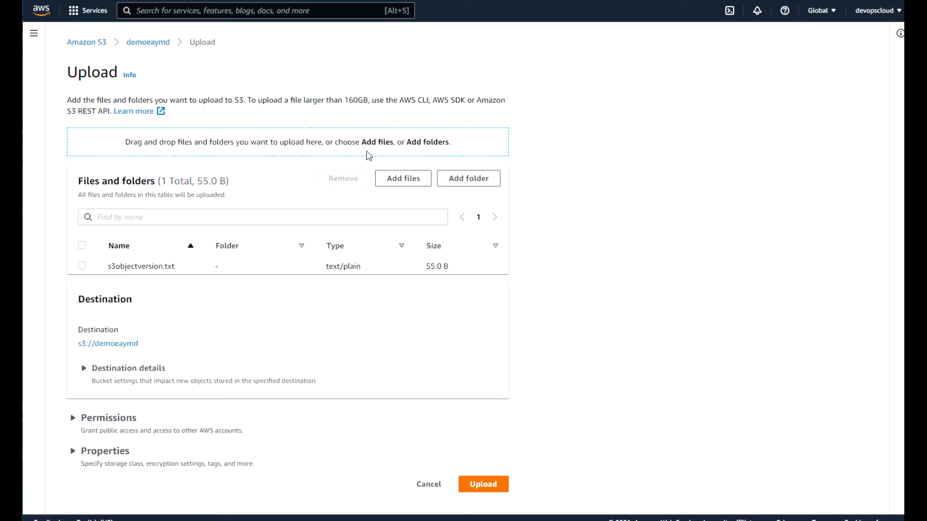
left_click(494, 485)
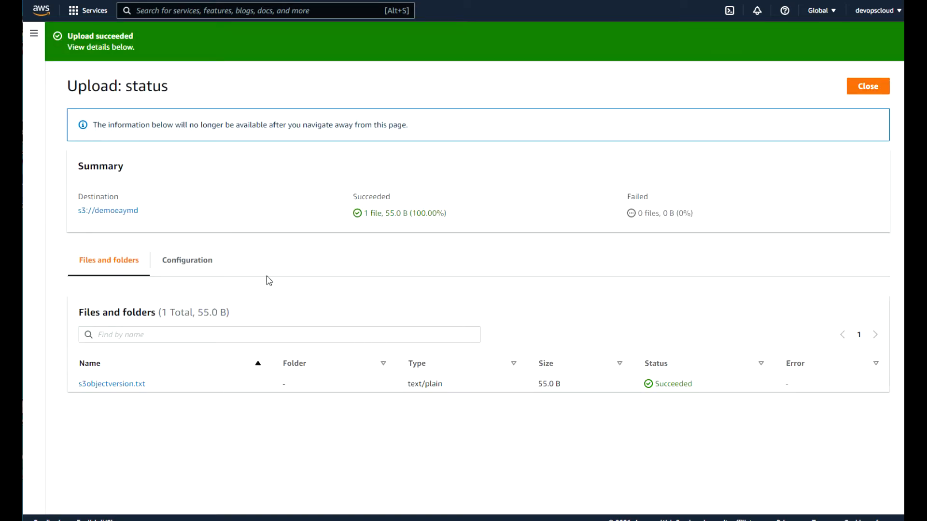
left_click(873, 95)
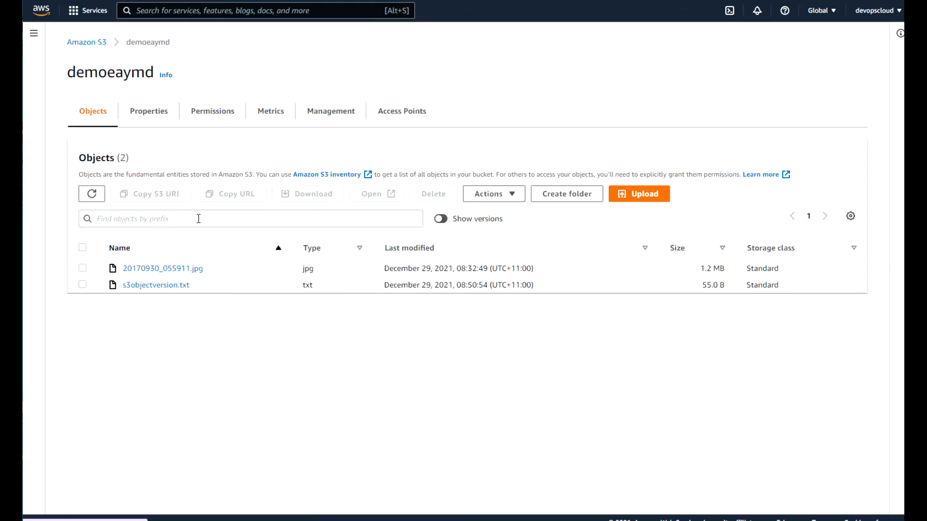
Delete 20170930_055911.jpg from demoeaymd, confirming with 'delete', and return to the object list.
left_click(82, 269)
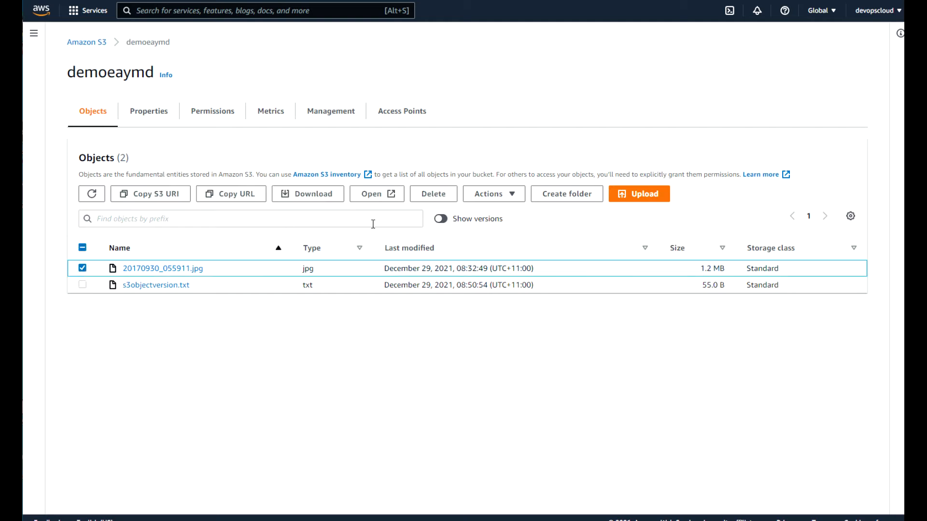
left_click(440, 199)
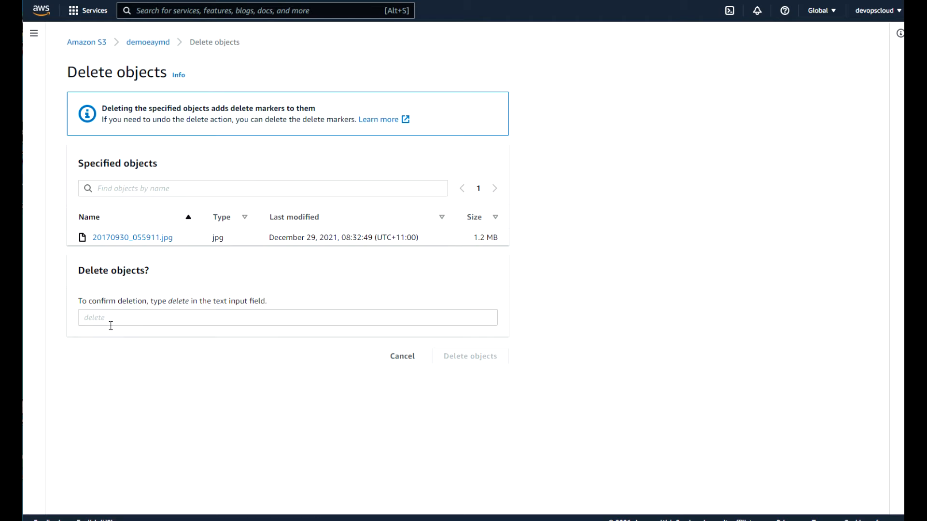
left_click(95, 318)
type("dele")
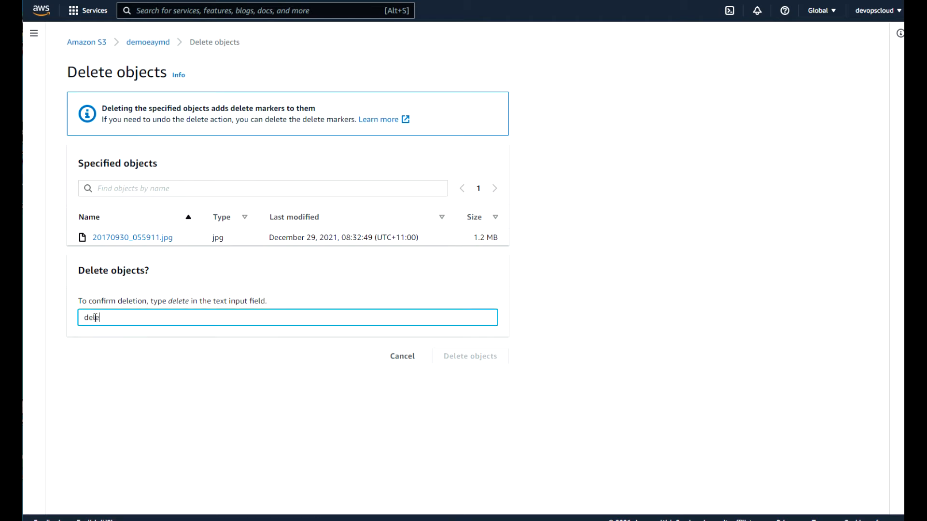
type("te")
left_click(471, 356)
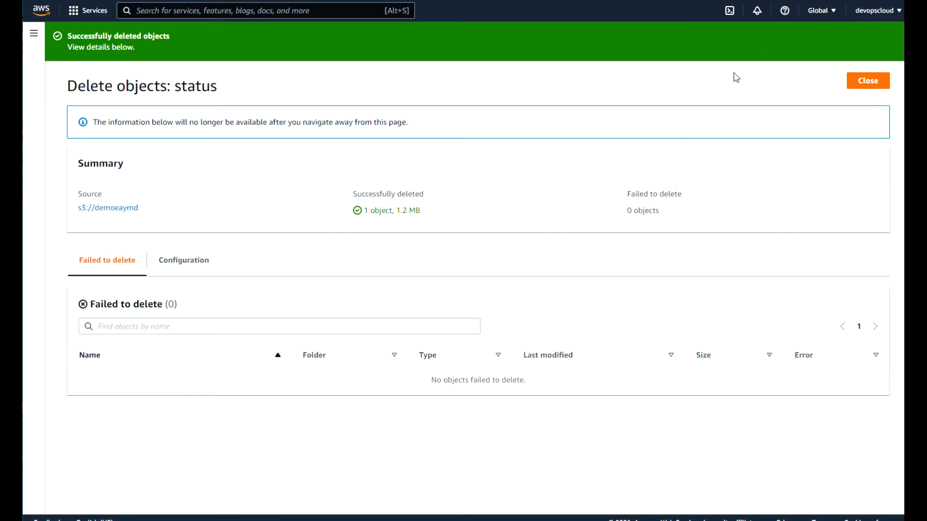
left_click(867, 81)
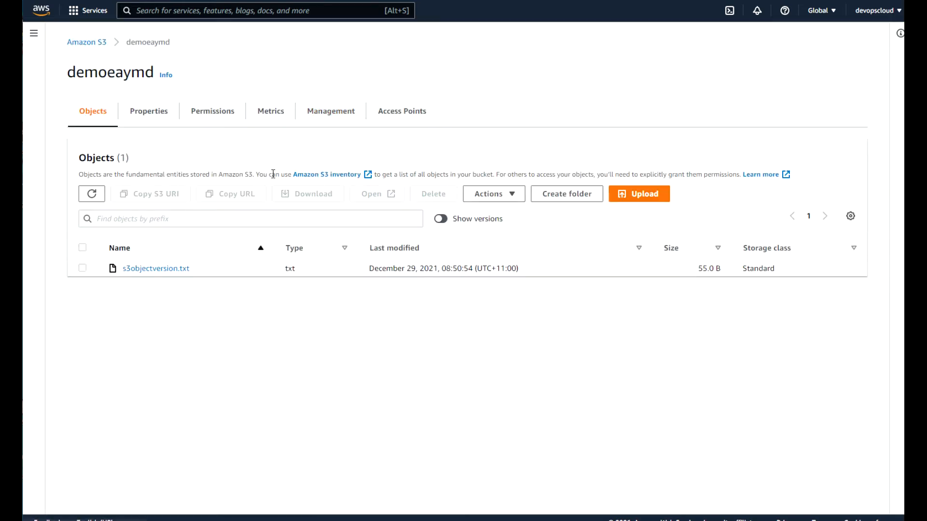
Open s3objectversion.txt, see its Object URL return Access Denied, then view its Permissions ACL.
left_click(137, 269)
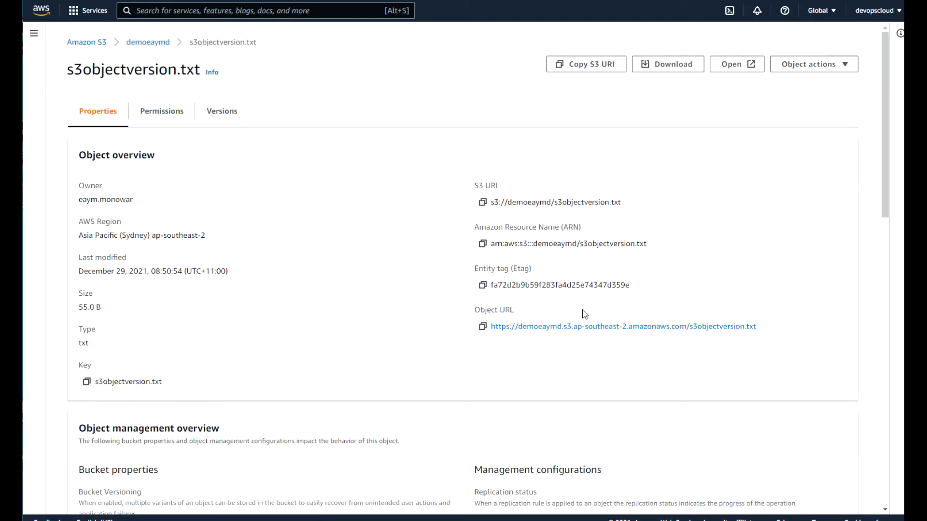
left_click_drag(882, 184, 899, 175)
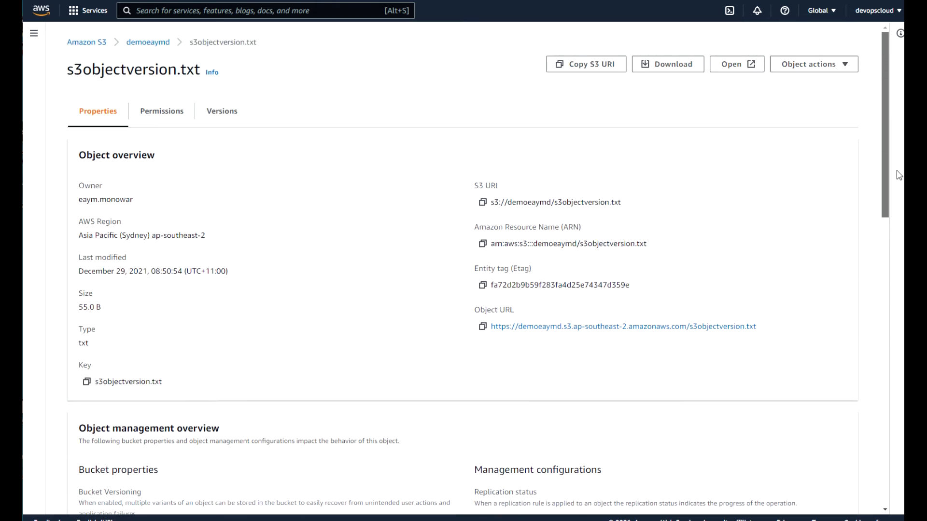
left_click(575, 326)
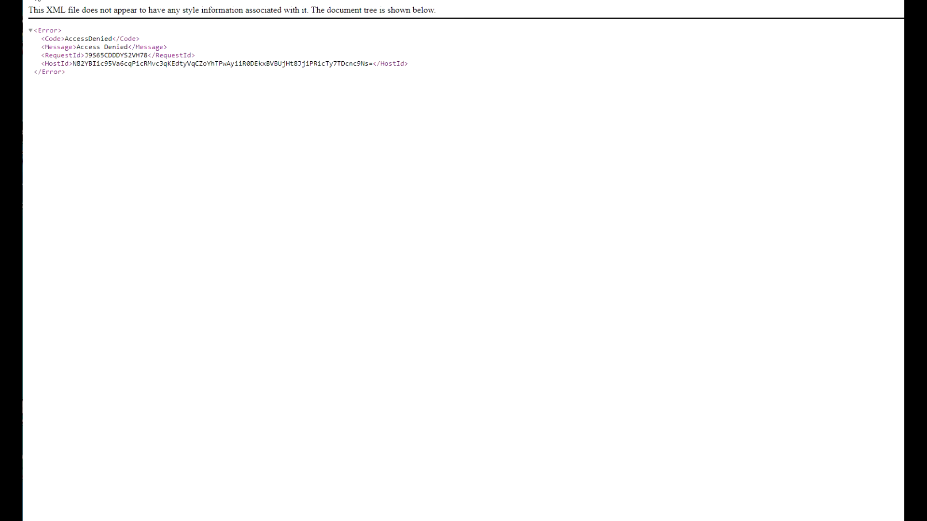
left_click(36, 0)
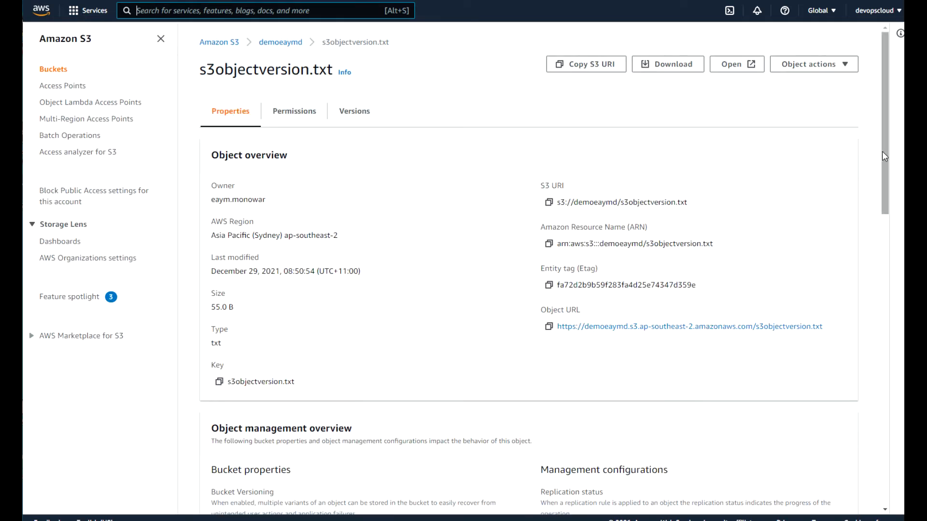
mouse_move(891, 162)
left_mouse_down()
mouse_move(890, 189)
mouse_move(889, 180)
left_mouse_up()
left_click(312, 64)
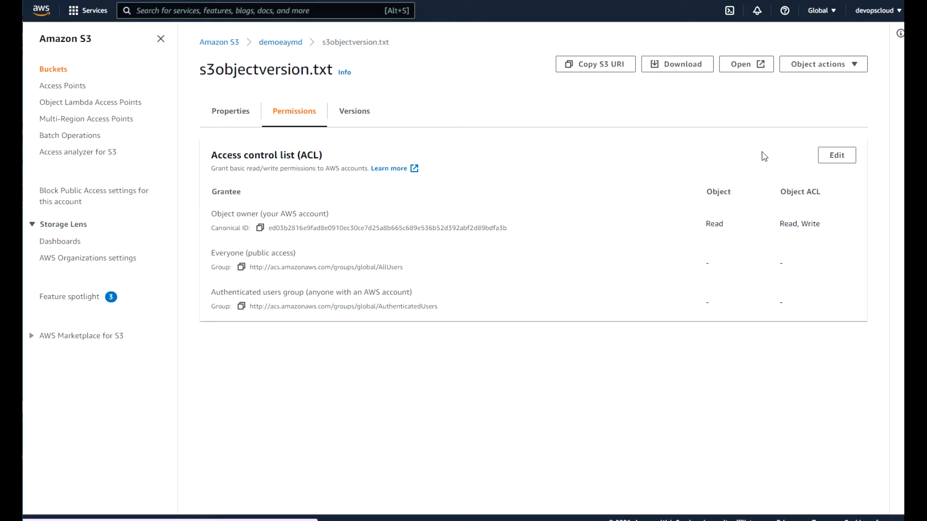
Grant Everyone (public access) Read on s3objectversion.txt's object and its ACL, and save.
left_click(846, 158)
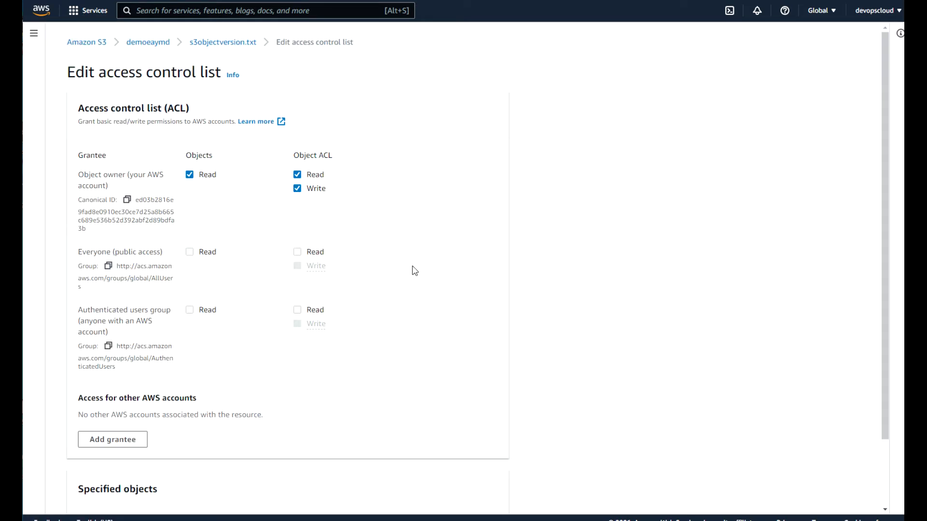
left_click(189, 252)
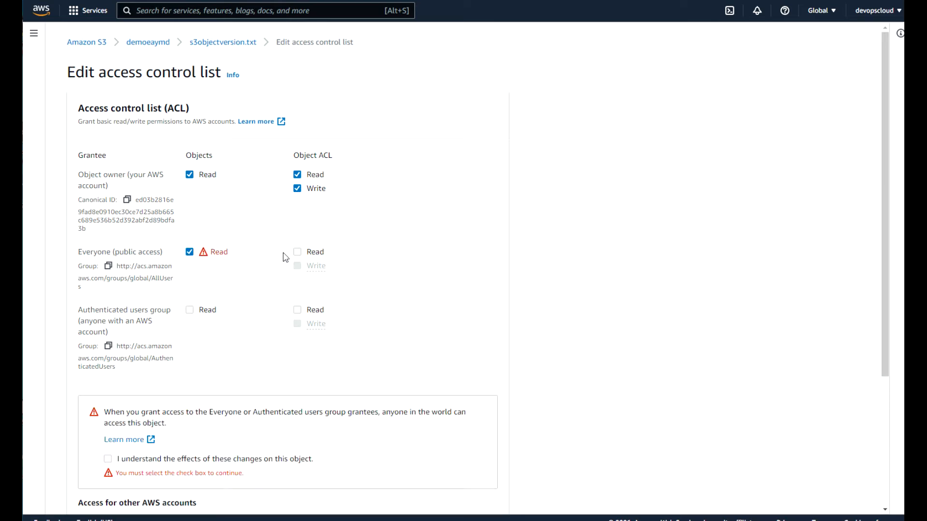
left_click(297, 252)
left_click_drag(883, 315, 882, 496)
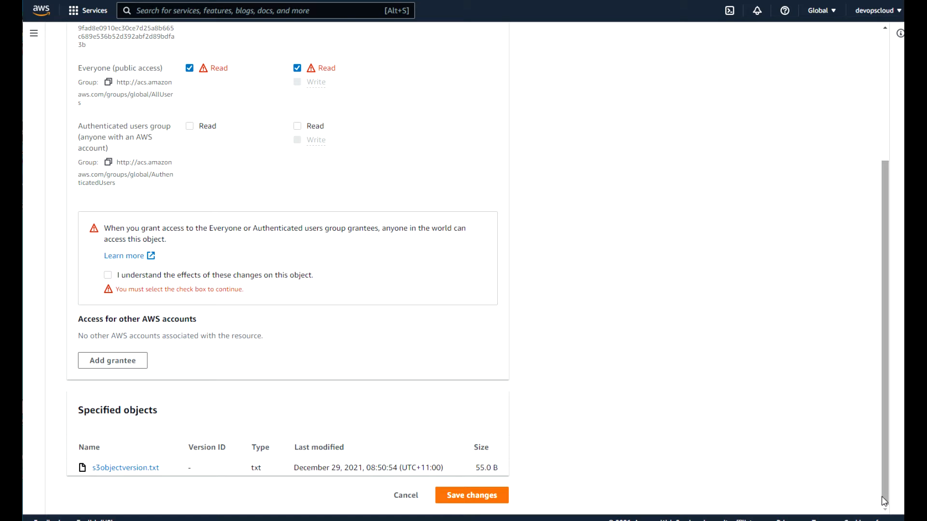
left_click(107, 277)
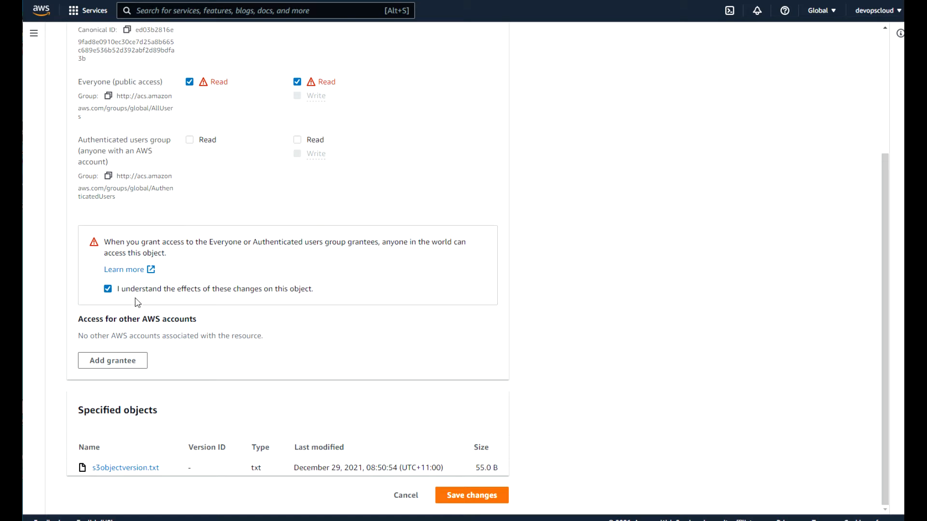
left_click(479, 497)
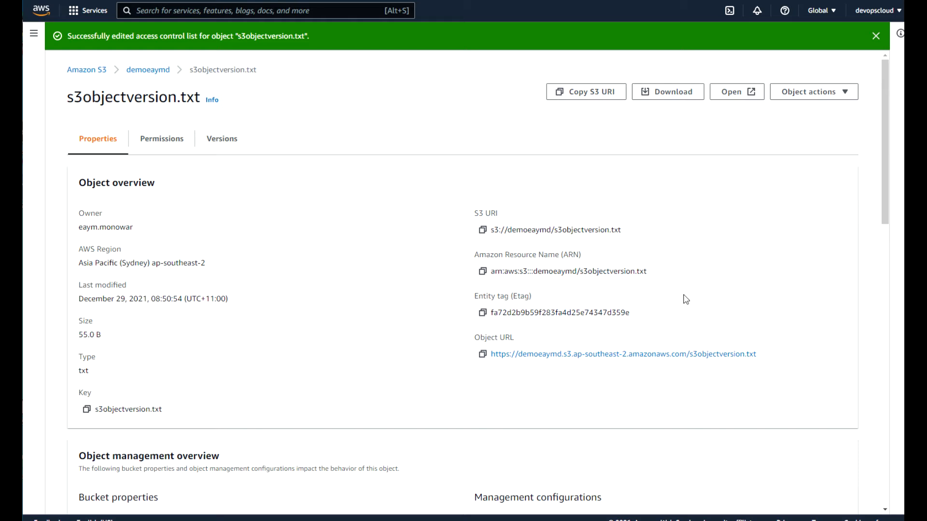
Load the copied Object URL to confirm it shows the file's initial text, then return to demoeaymd's list.
left_click(482, 355)
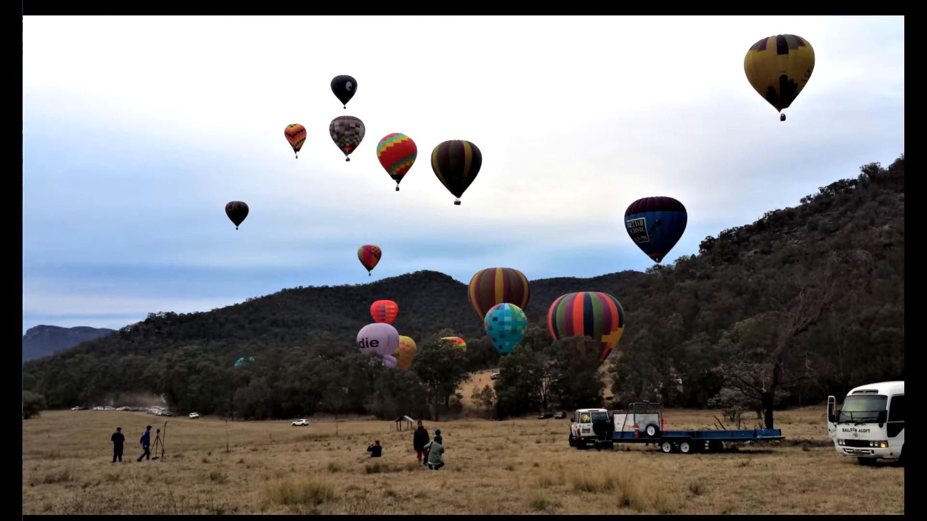
key("ctrl+v")
key("Return")
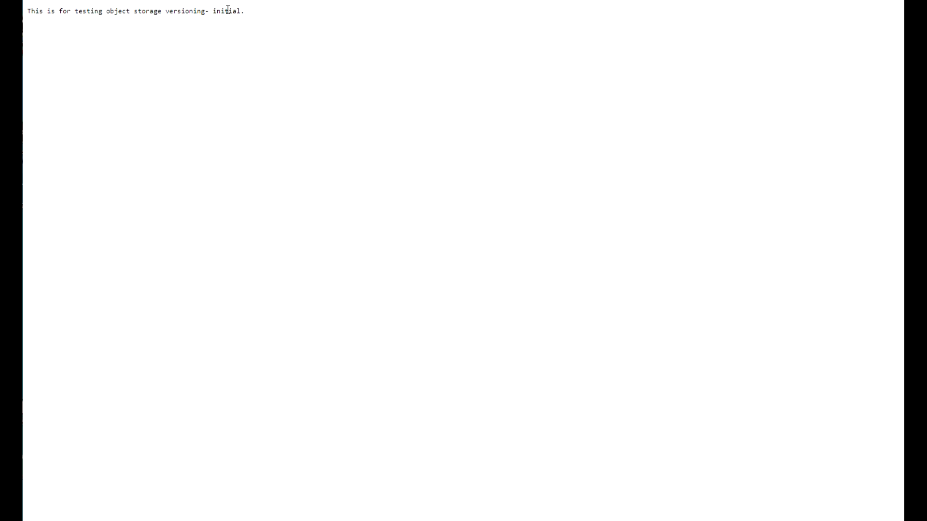
left_click_drag(255, 17, 24, 7)
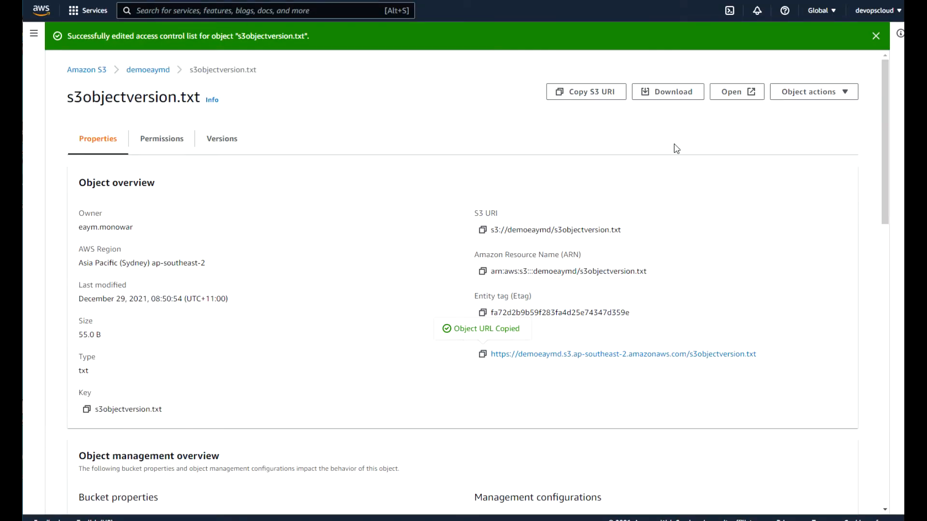
left_click(157, 69)
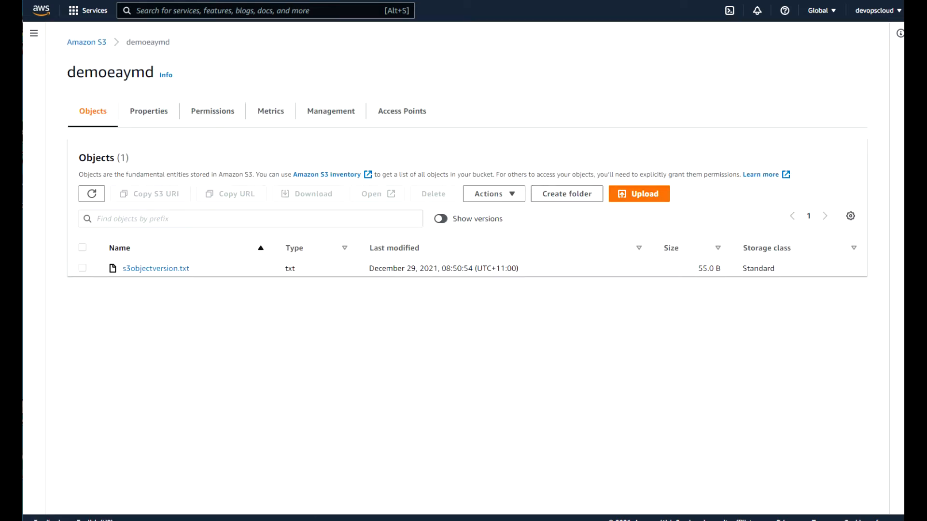
key("alt+Tab")
Edit s3objectversion to end with 'first version.', save it, and bring back the bucket page and Object_Storage folder.
double_click(793, 148)
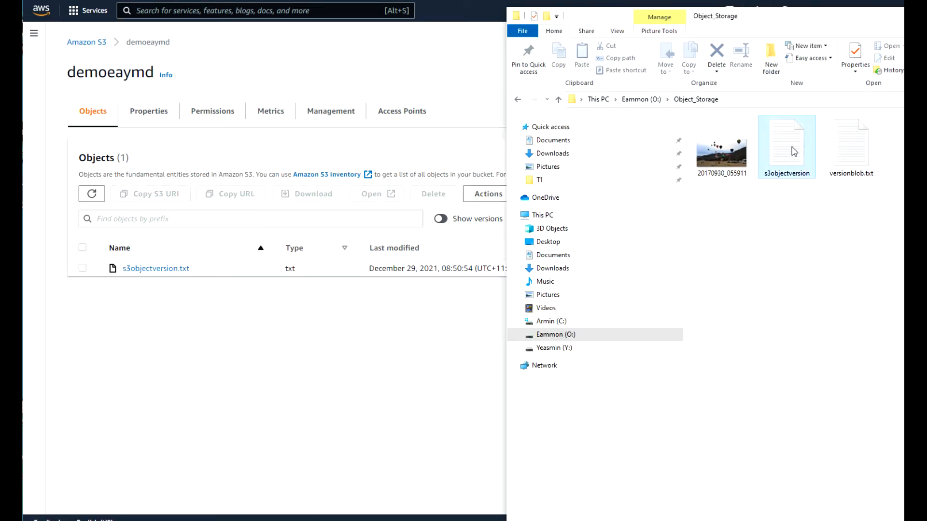
left_click_drag(315, 68, 284, 69)
type("first version.")
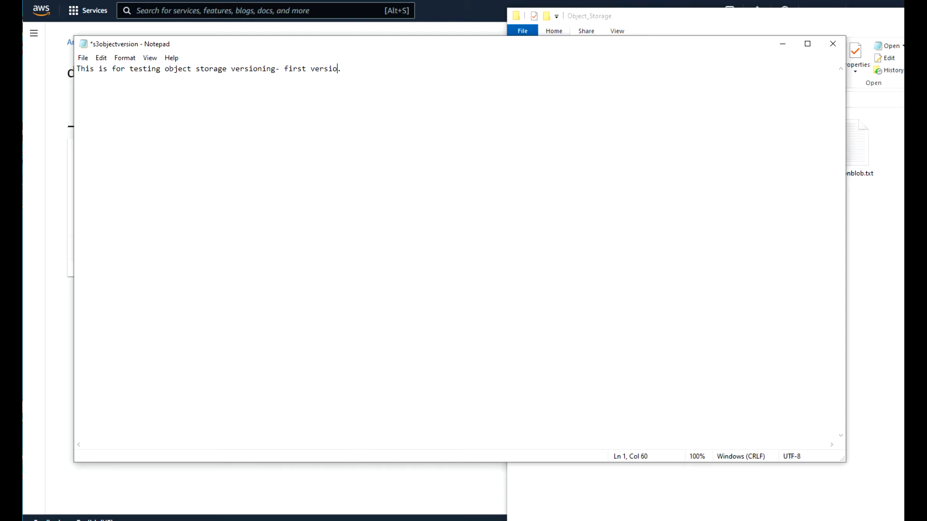
left_click(83, 58)
left_click(102, 108)
left_click(54, 115)
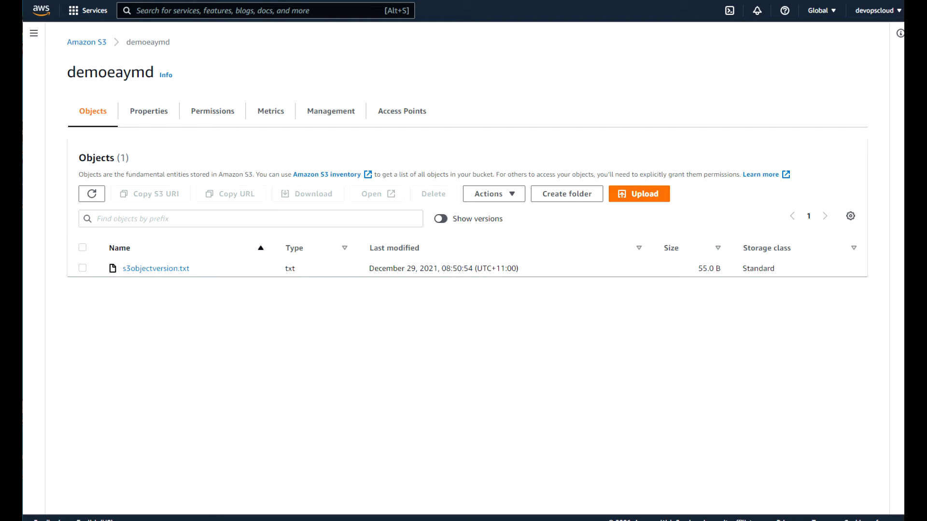
key("alt+Tab")
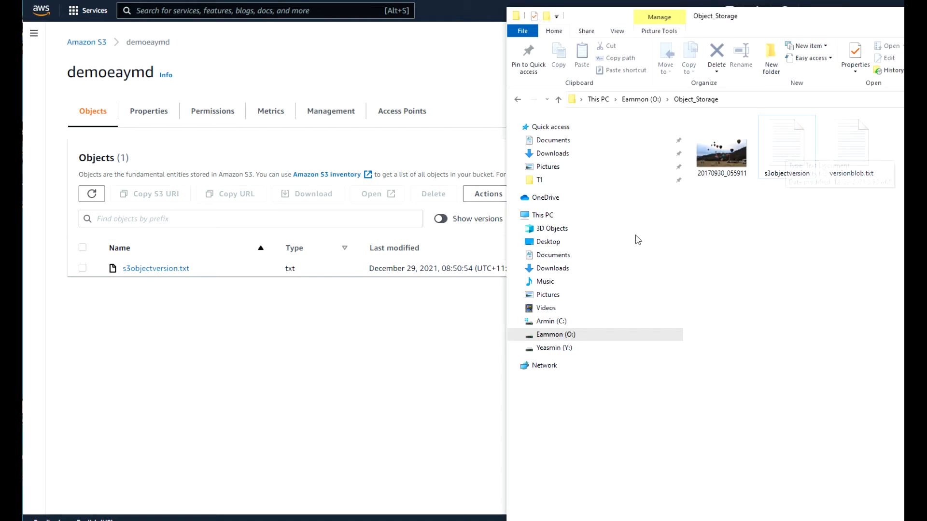
Upload the edited 61.0 B s3objectversion.txt to demoeaymd as a new version.
left_click(387, 343)
left_click(663, 192)
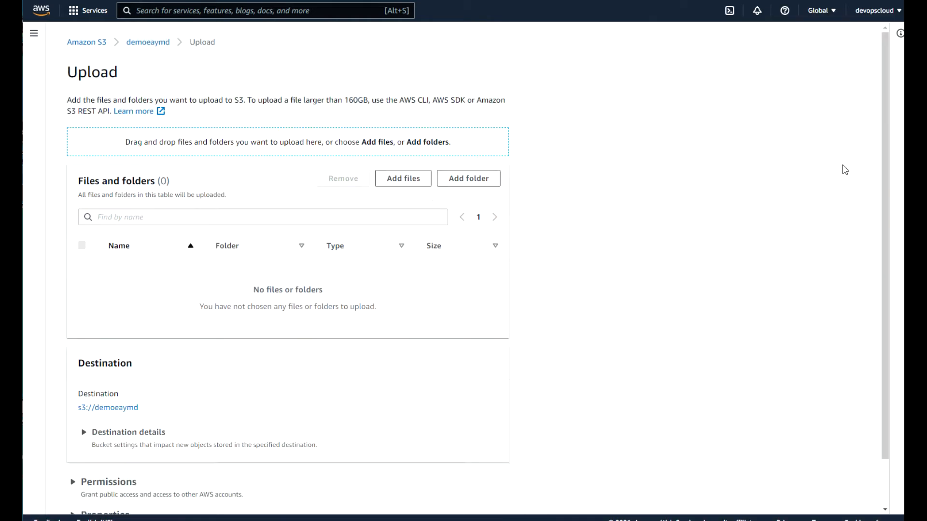
key("alt+Tab")
left_click(806, 145)
left_click_drag(806, 144, 354, 178)
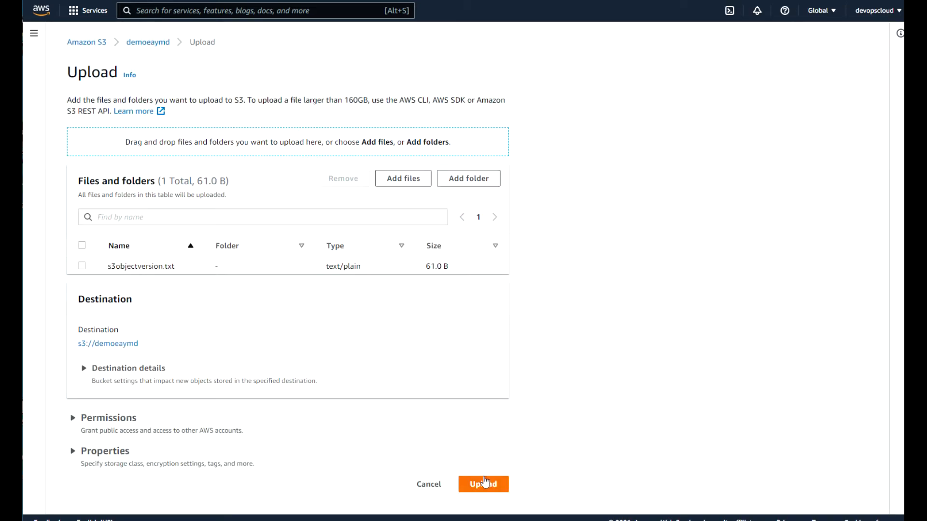
left_click(484, 483)
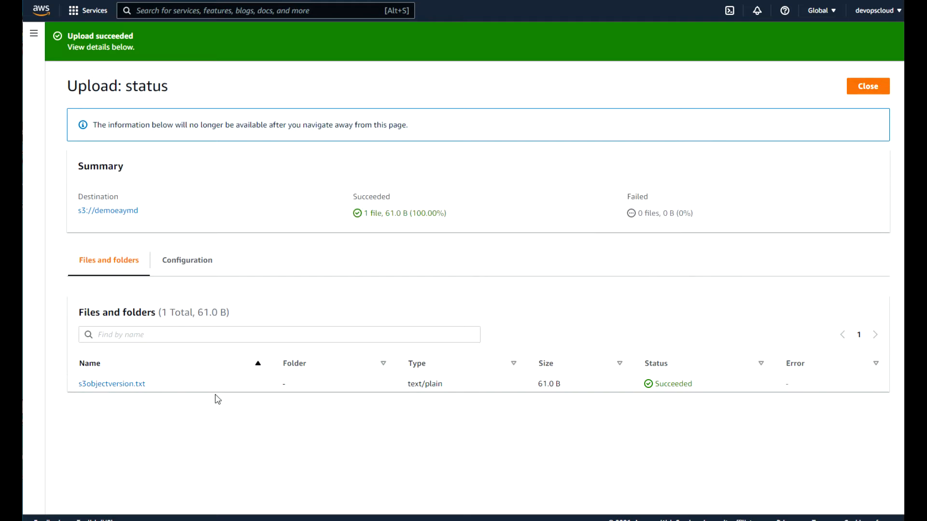
Load the 61.0 B s3objectversion.txt object URL in a new tab, confirm AccessDenied, and return to S3.
left_click(113, 389)
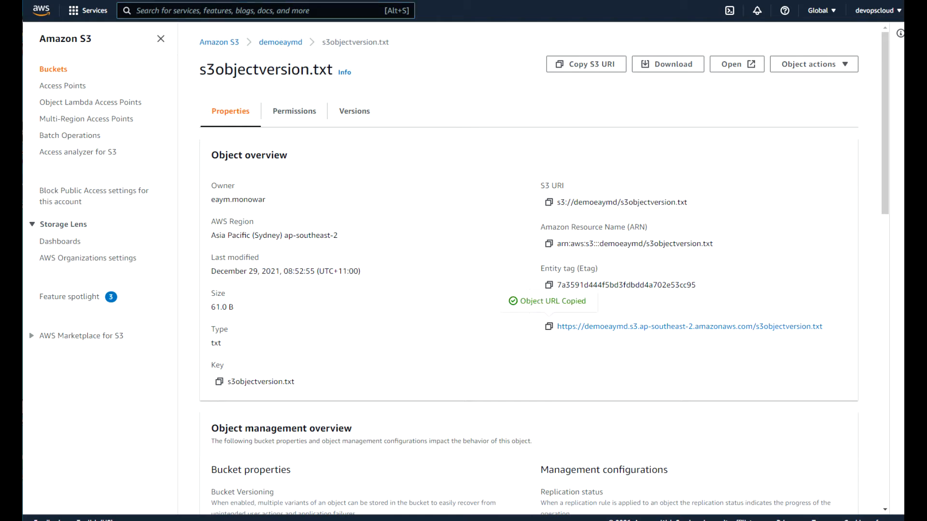
key("ctrl+t")
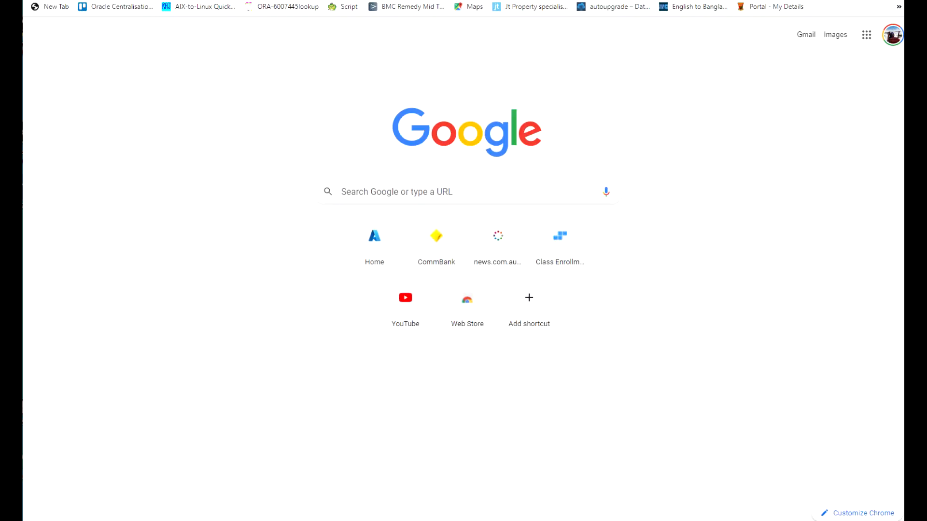
key("ctrl+v")
key("Return")
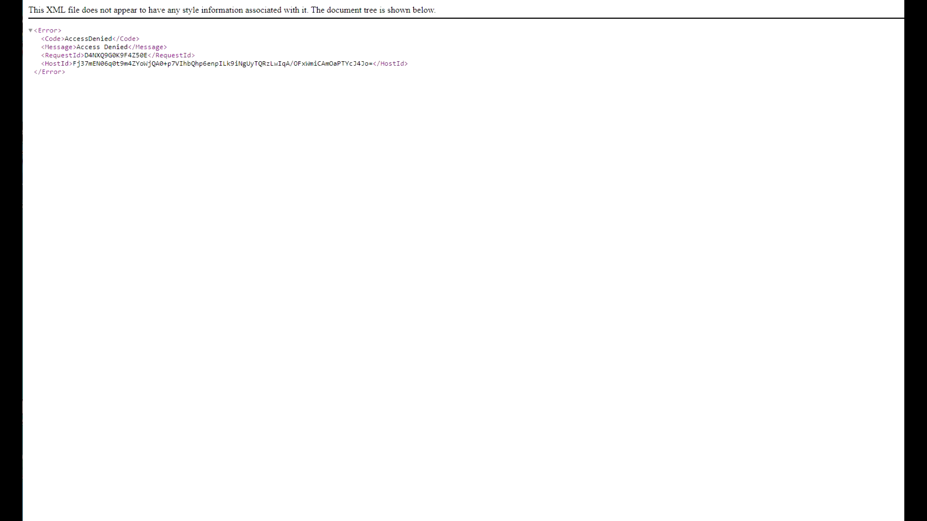
key("ctrl+shift+Tab")
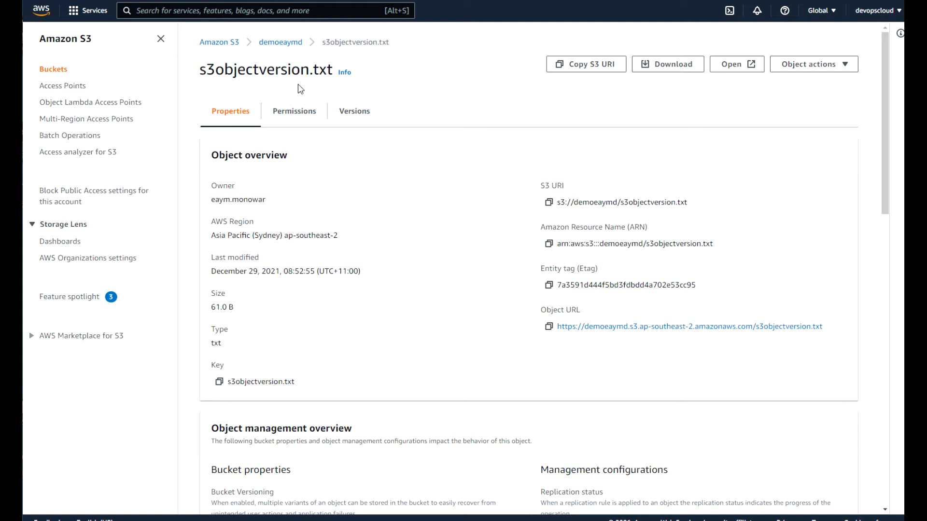
Grant Everyone Read on the s3objectversion.txt object and its ACL, acknowledge the warning, and save.
left_click(295, 113)
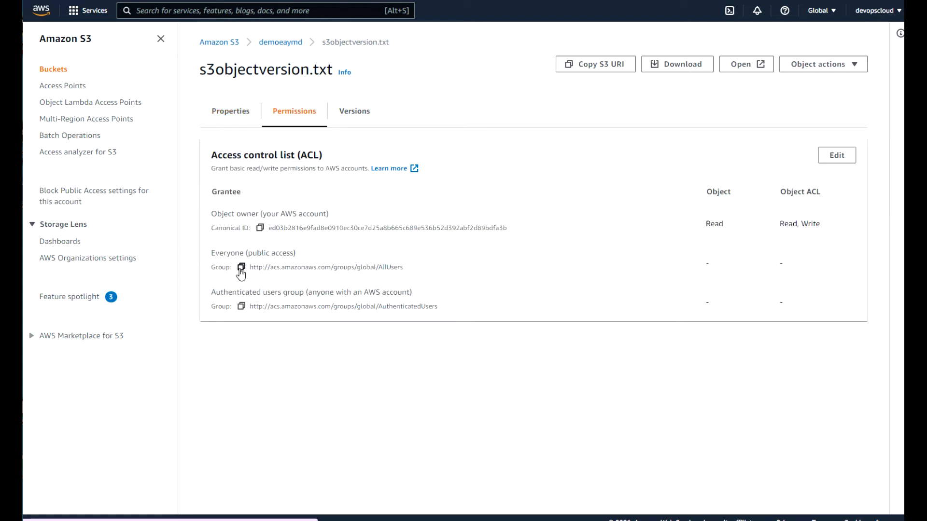
left_click(837, 155)
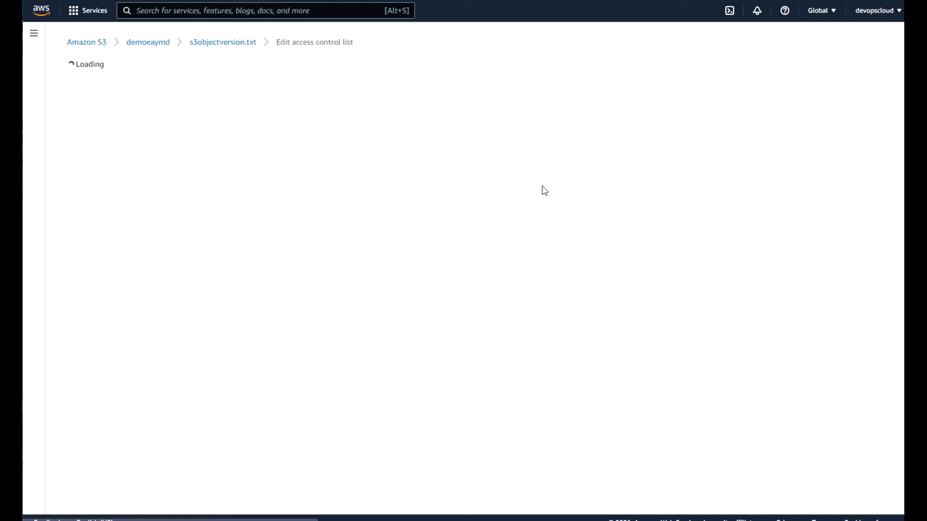
left_click(297, 252)
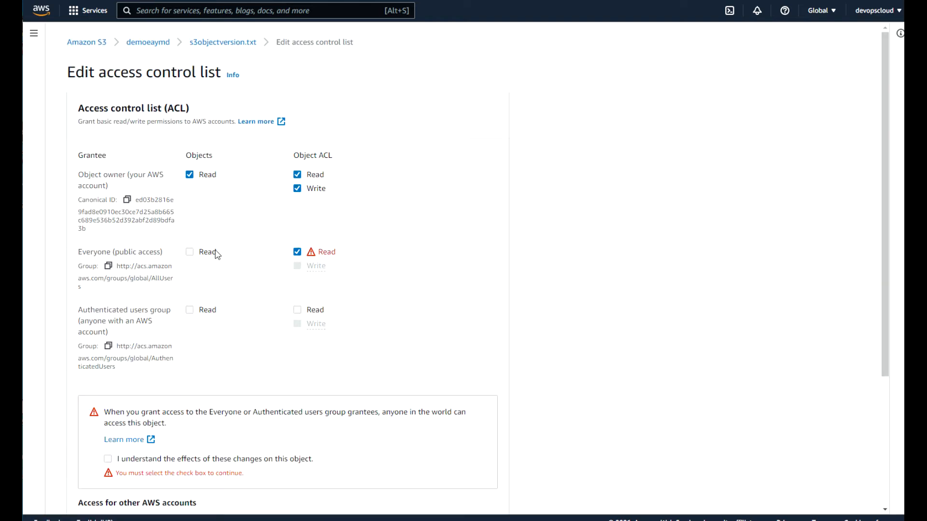
left_click(190, 252)
left_click(108, 459)
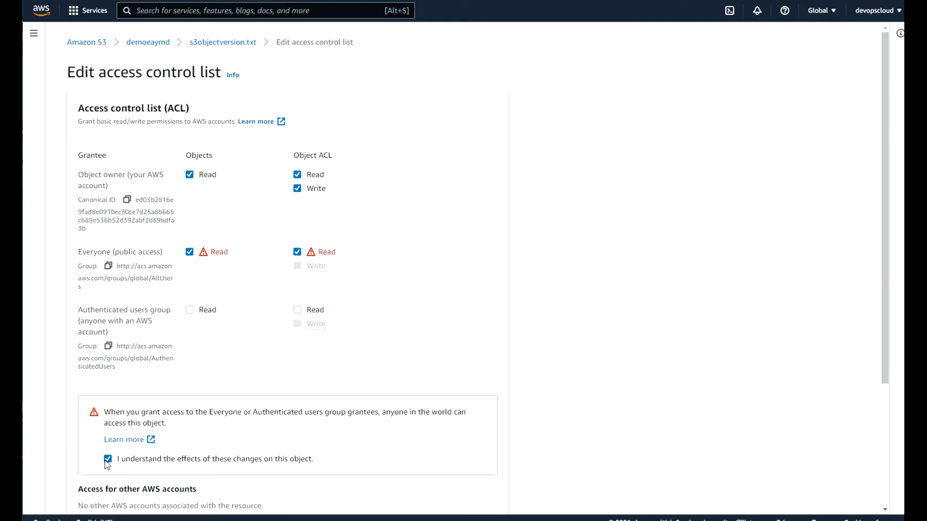
scroll(882, 323, "down", 3)
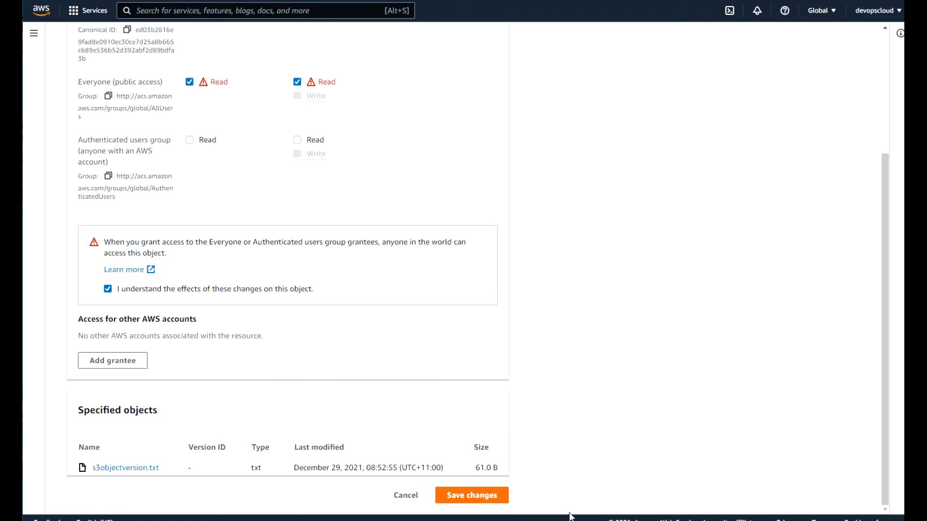
left_click(480, 495)
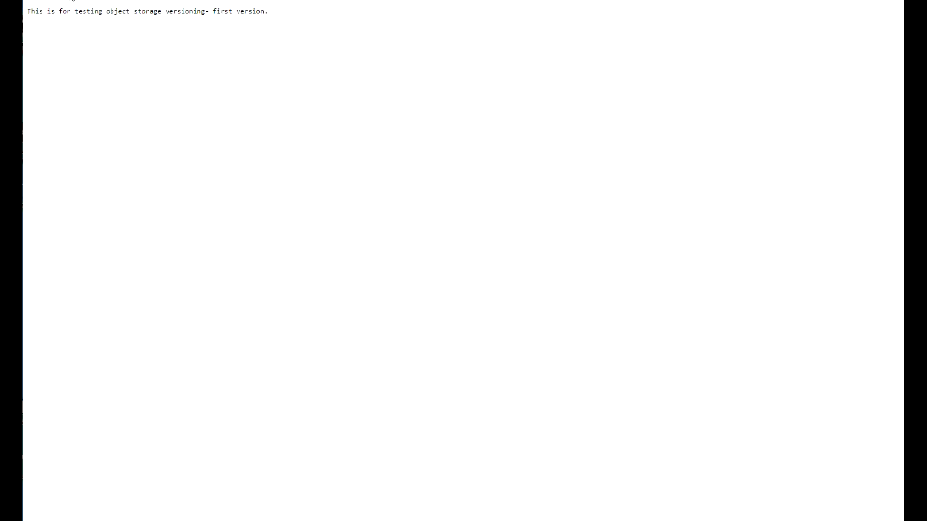
Confirm the public URL now shows the file's 'first version' text.
left_click_drag(264, 13, 215, 15)
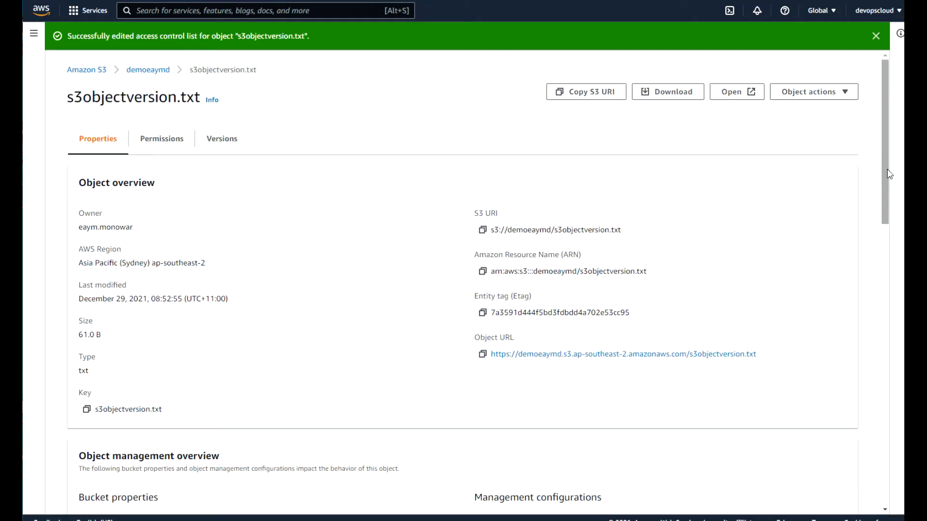
left_click_drag(883, 172, 871, 157)
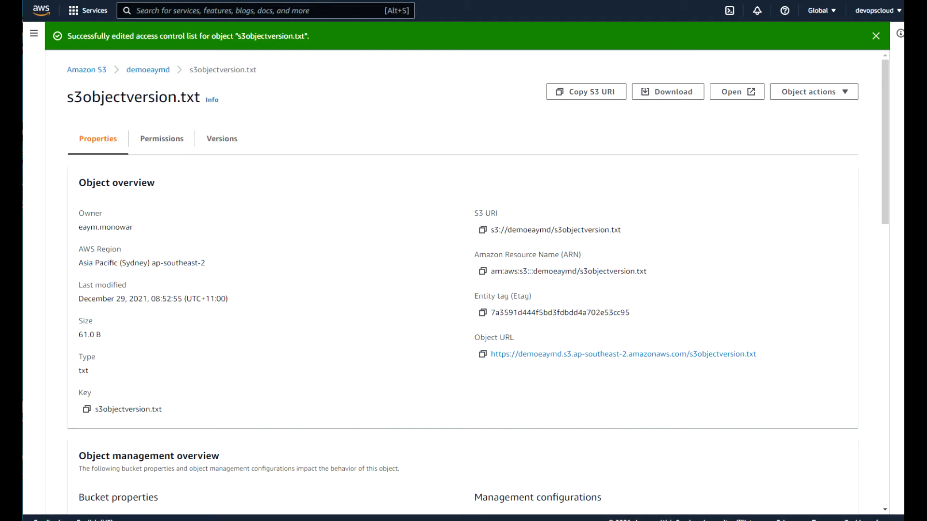
key("alt+Tab")
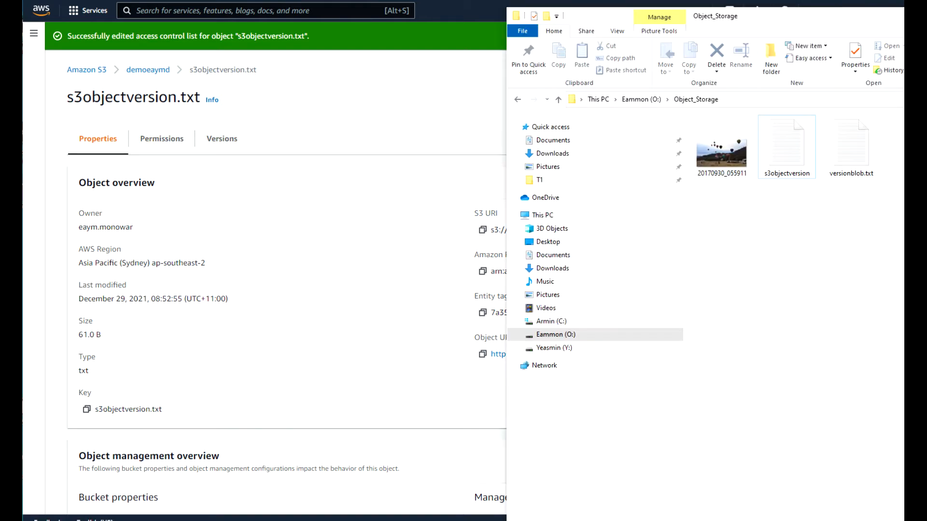
In Notepad, replace 'first' with 'Second' in s3objectversion and save the file.
double_click(796, 156)
left_click_drag(307, 68, 285, 69)
type("Second")
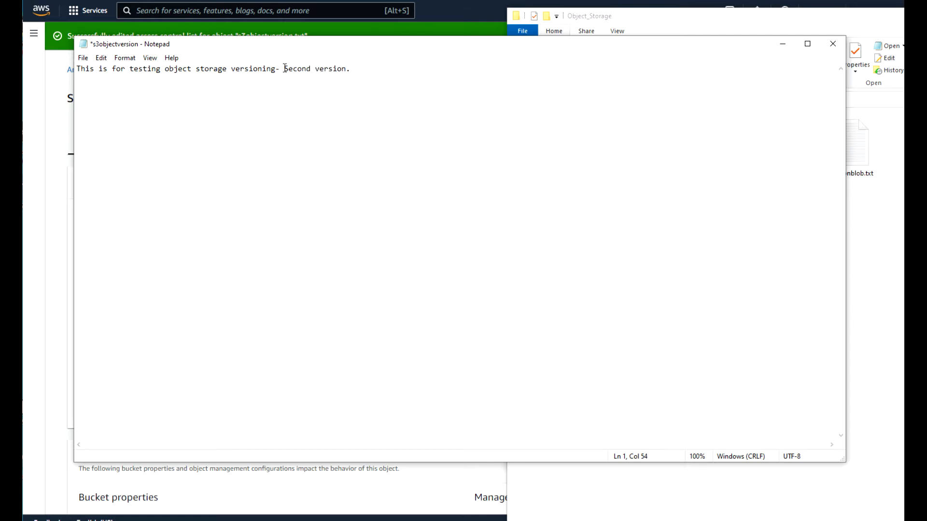
left_click(84, 58)
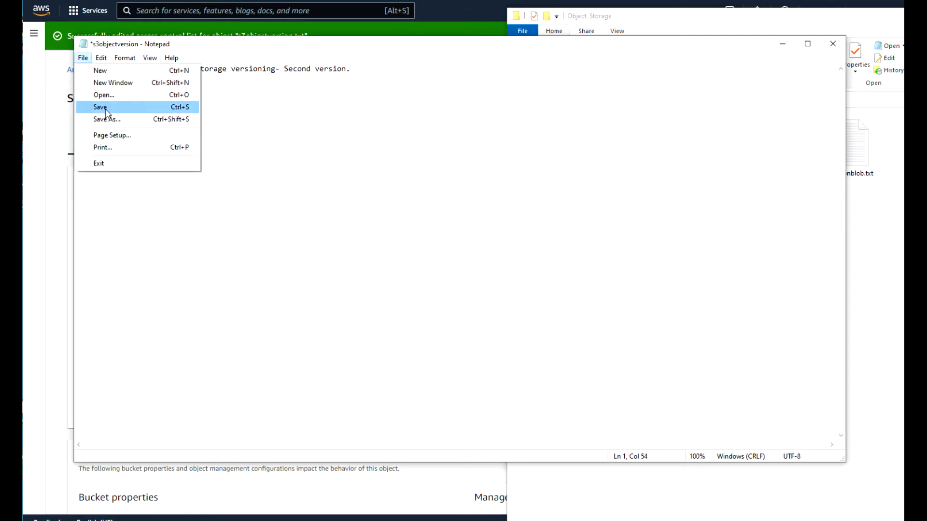
left_click(106, 107)
left_click(51, 141)
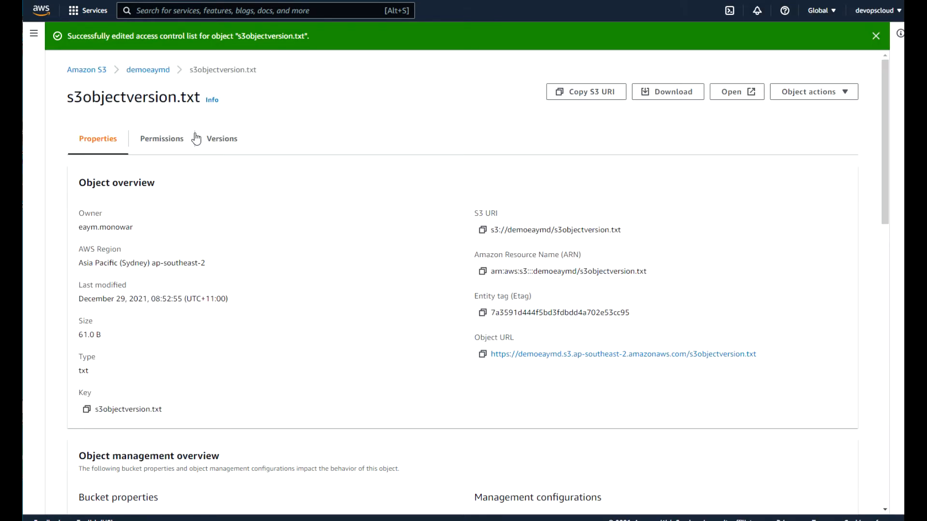
Upload the edited s3objectversion.txt (62.0 B) to demoeaymd and open its details page.
left_click(163, 71)
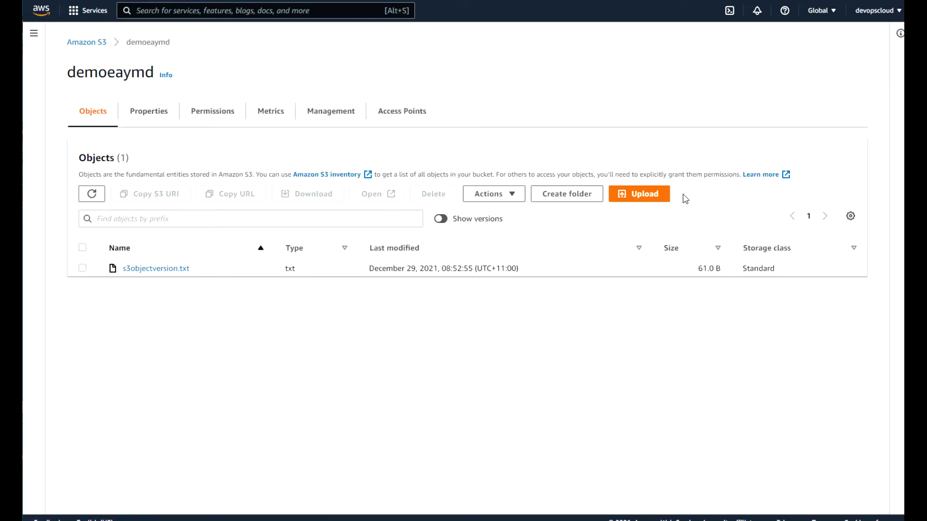
left_click(647, 198)
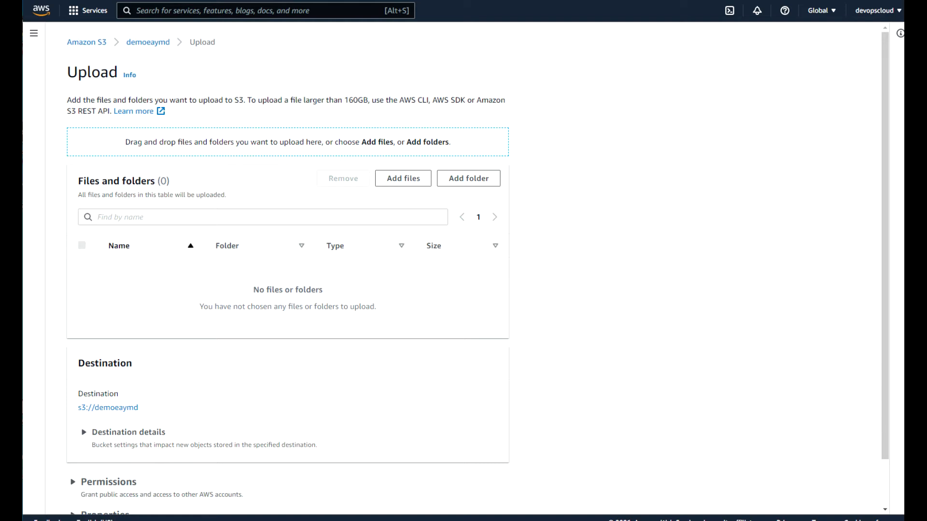
key("alt+Tab")
left_click_drag(793, 153, 408, 174)
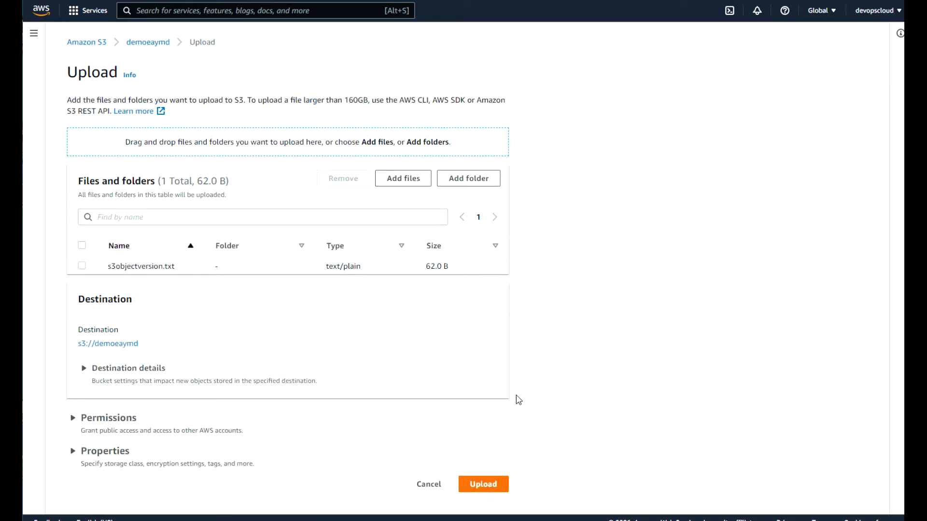
left_click(482, 486)
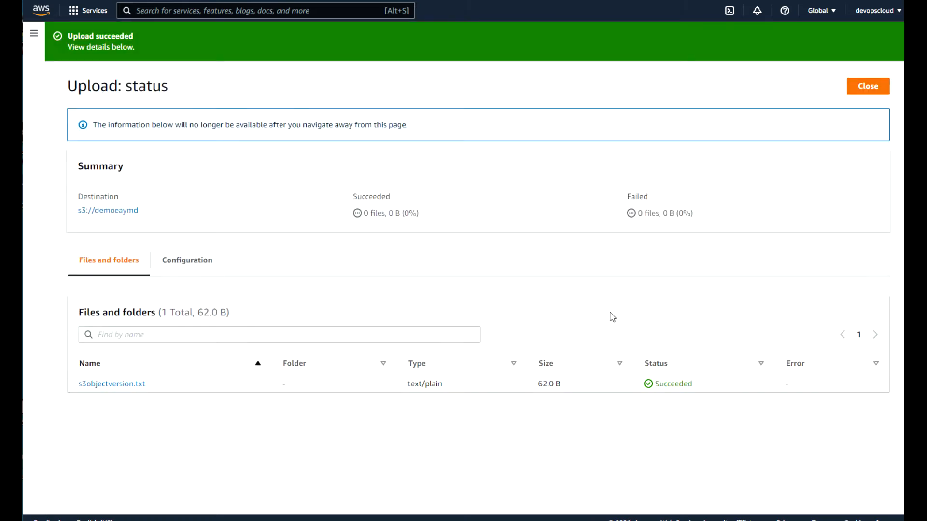
left_click(130, 388)
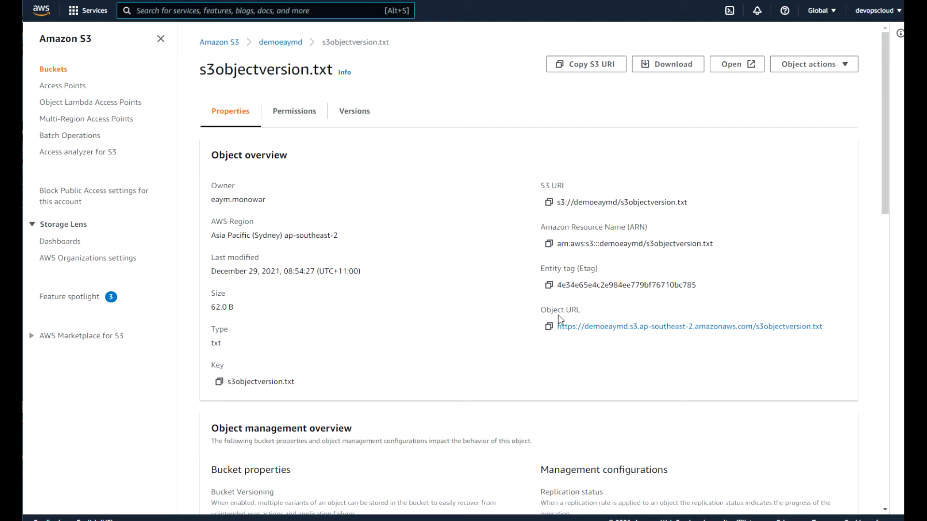
Grant Everyone Read on the new s3objectversion.txt object and its ACL, then save.
left_click(311, 117)
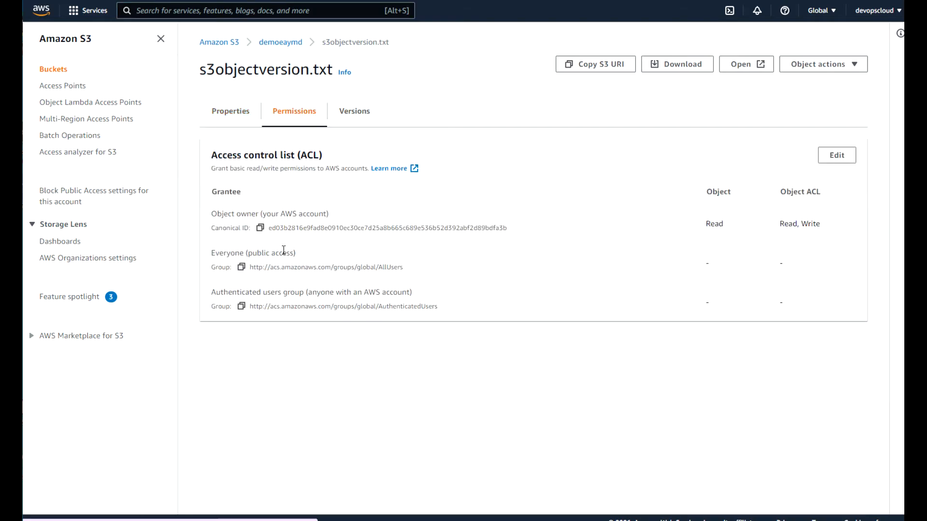
left_click(839, 155)
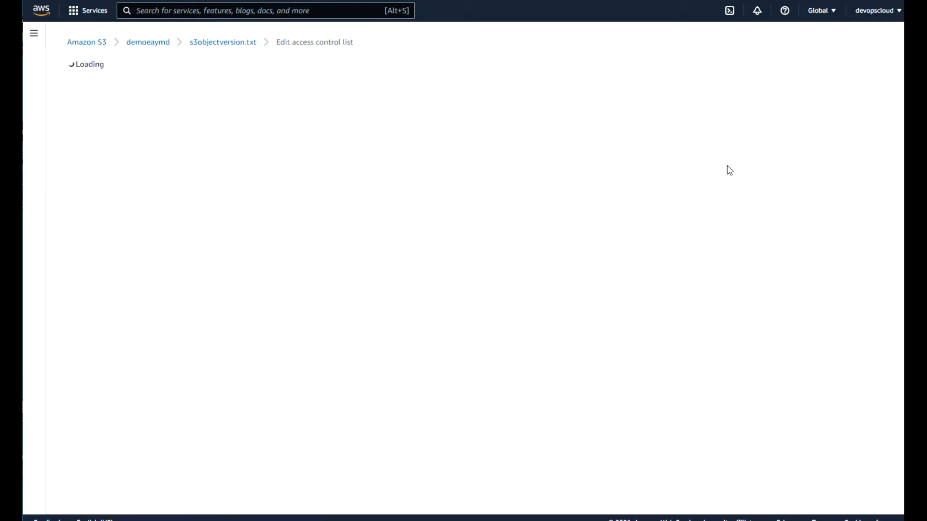
left_click(307, 251)
left_click(190, 252)
left_click(108, 460)
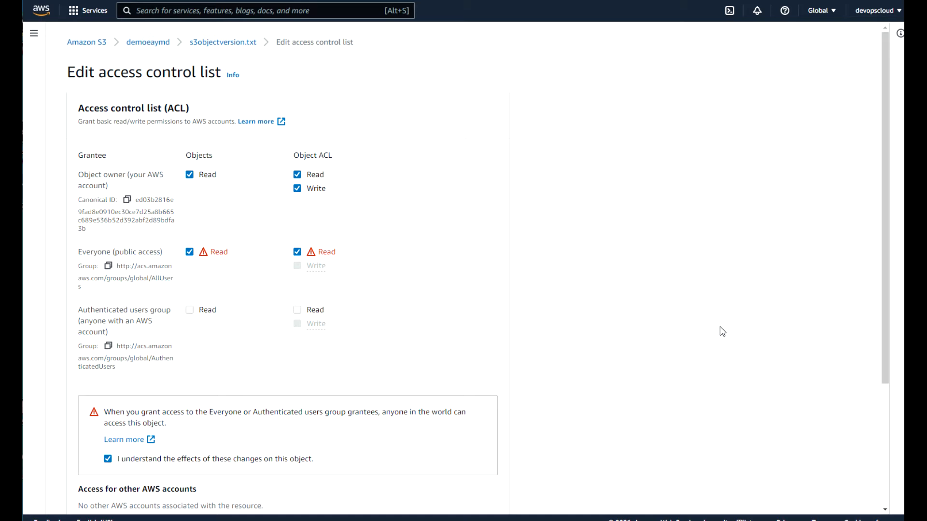
left_click_drag(887, 346, 886, 467)
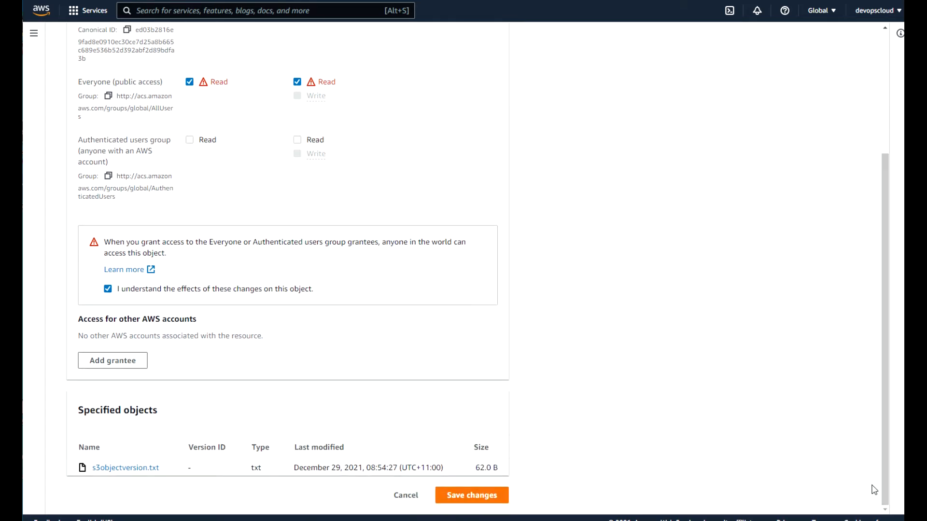
left_click(461, 497)
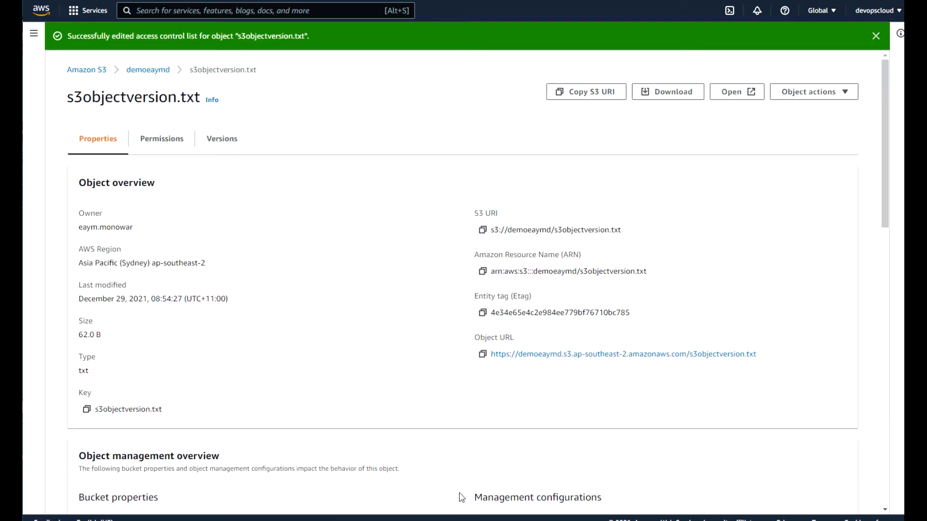
Open the copied object URL in a new tab and confirm it reads 'Second version.'.
left_click(483, 355)
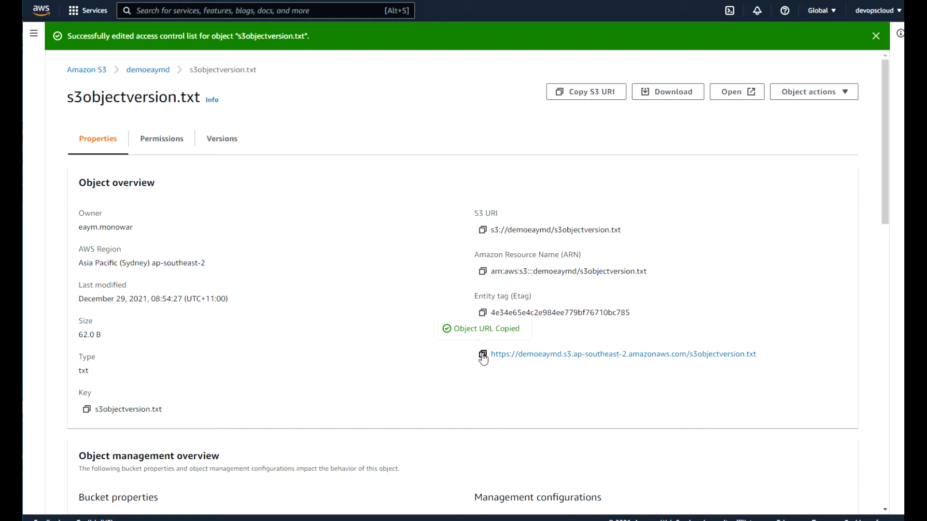
key("ctrl+t")
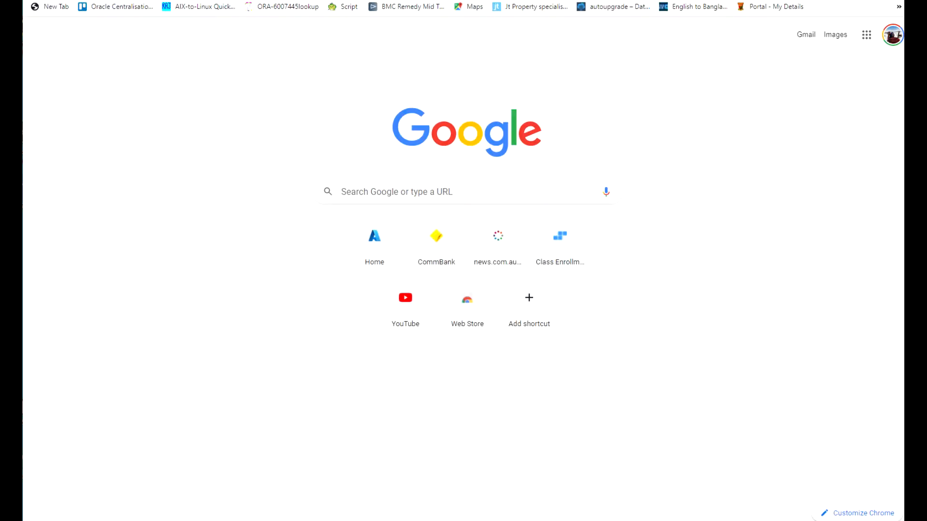
key("ctrl+v")
key("Return")
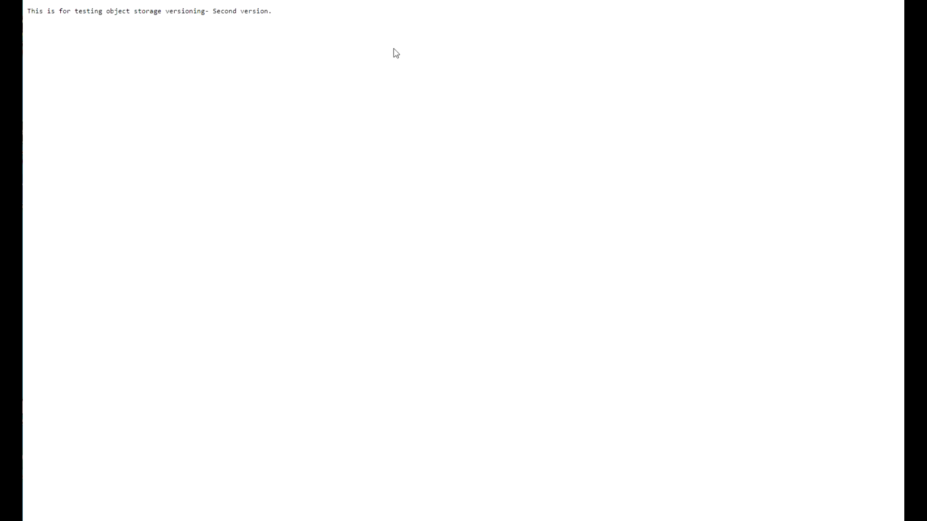
left_click_drag(240, 12, 211, 7)
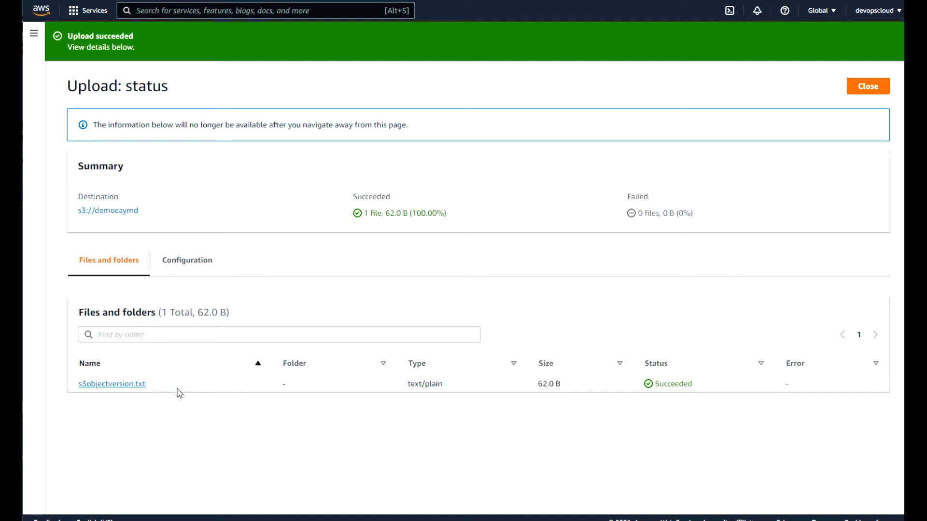
List the s3objectversion.txt versions: 62.0 B current, plus 61.0 B and 55.0 B.
left_click(870, 91)
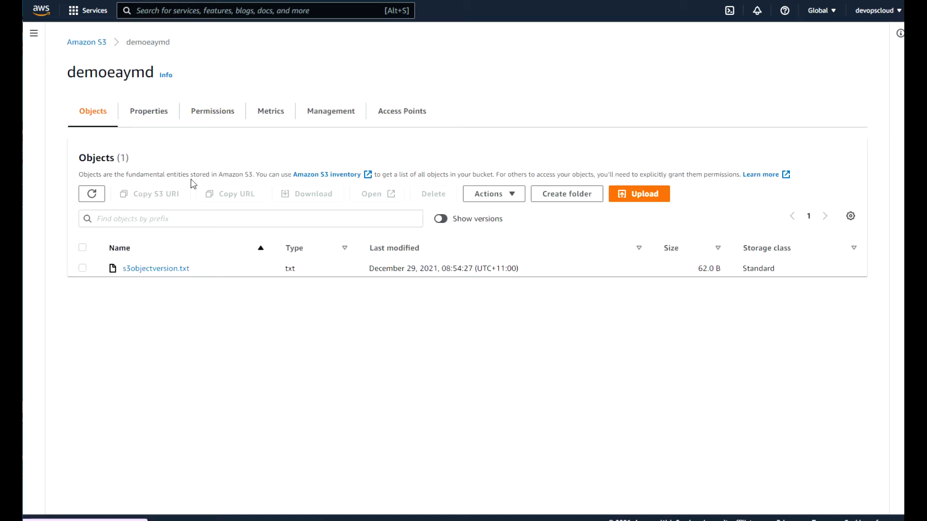
left_click(158, 268)
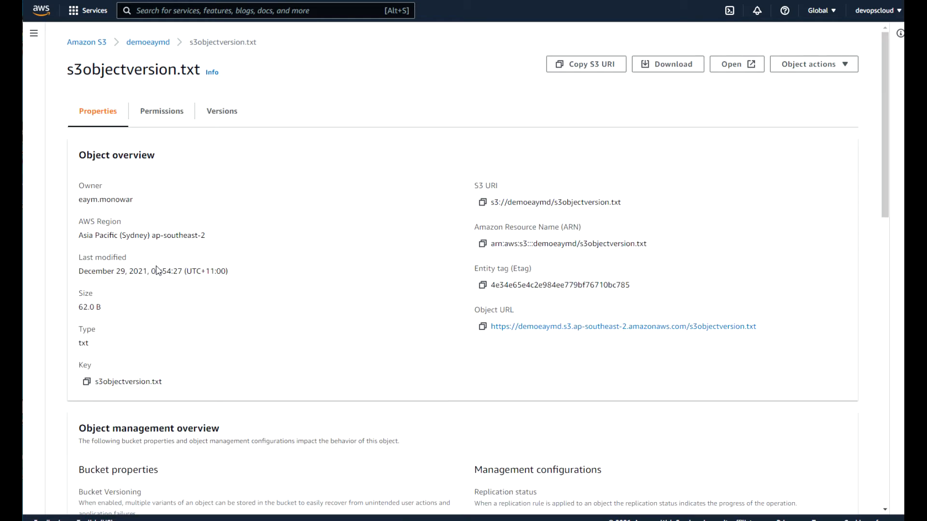
left_click(221, 114)
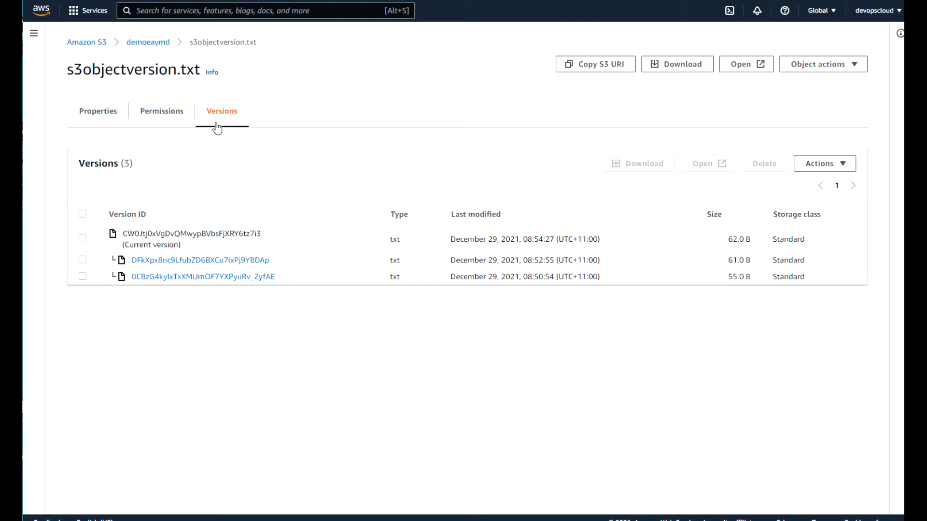
Select s3objectversion.txt in the demoeaymd object list and choose Delete.
left_click(144, 45)
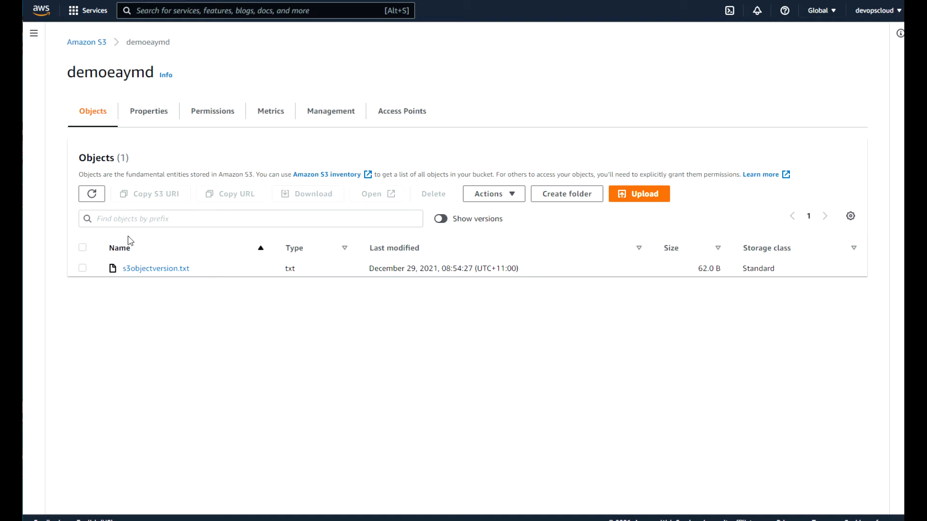
left_click(83, 269)
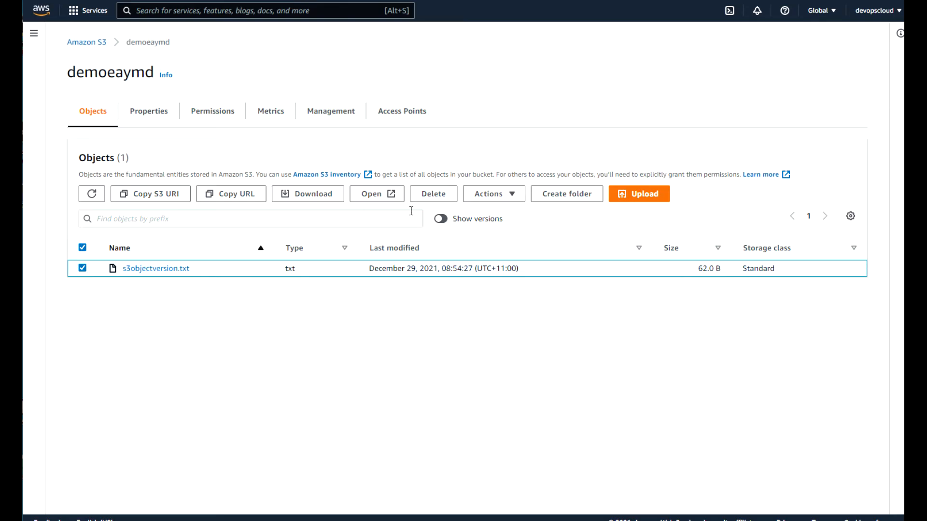
left_click(434, 194)
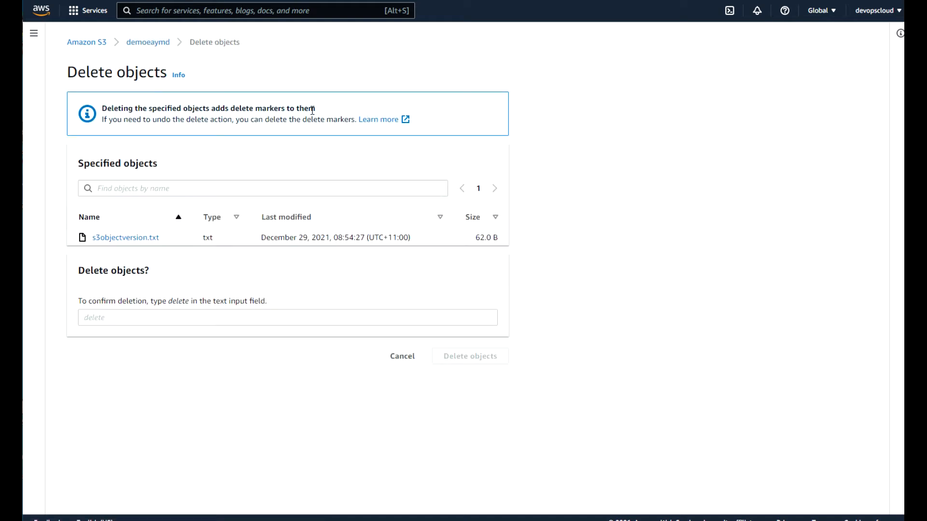
Type 'delete' to confirm and delete s3objectversion.txt, adding a delete marker.
left_click_drag(314, 108, 103, 110)
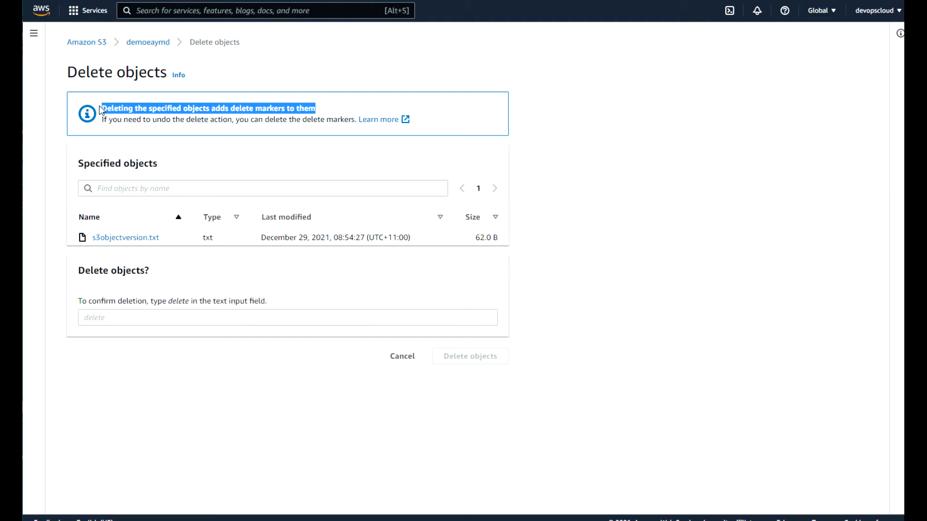
left_click(146, 105)
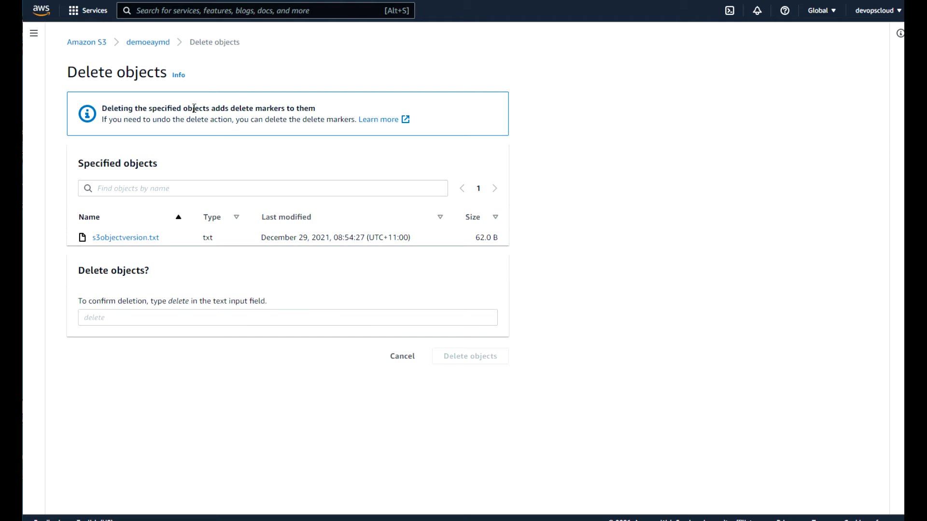
left_click_drag(231, 109, 289, 112)
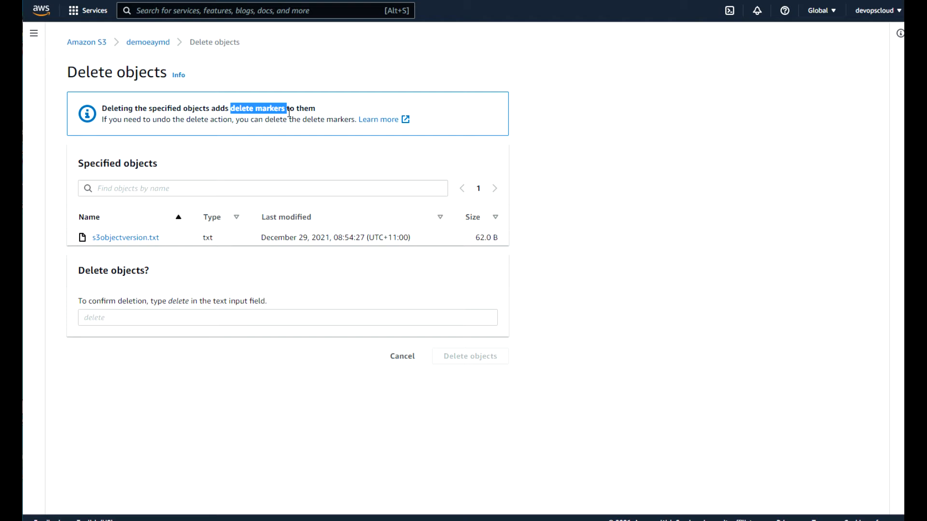
left_click(148, 317)
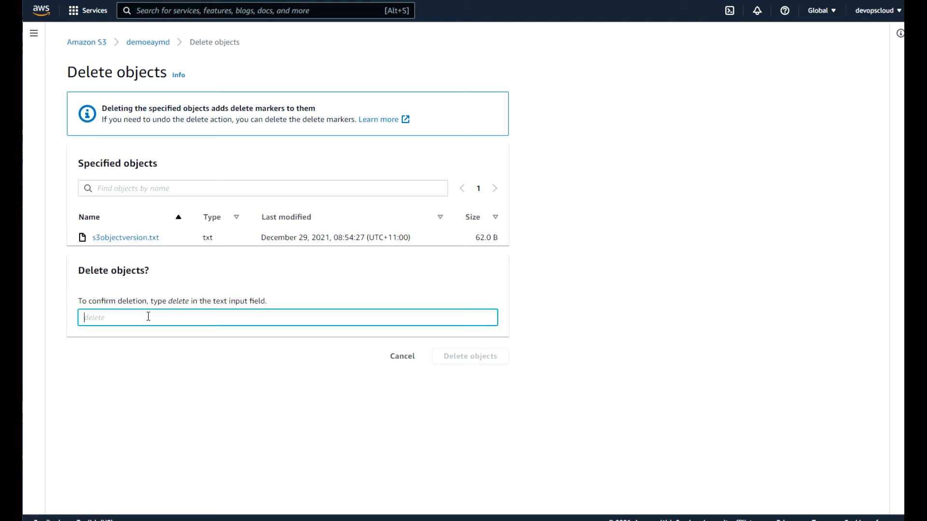
type("delete")
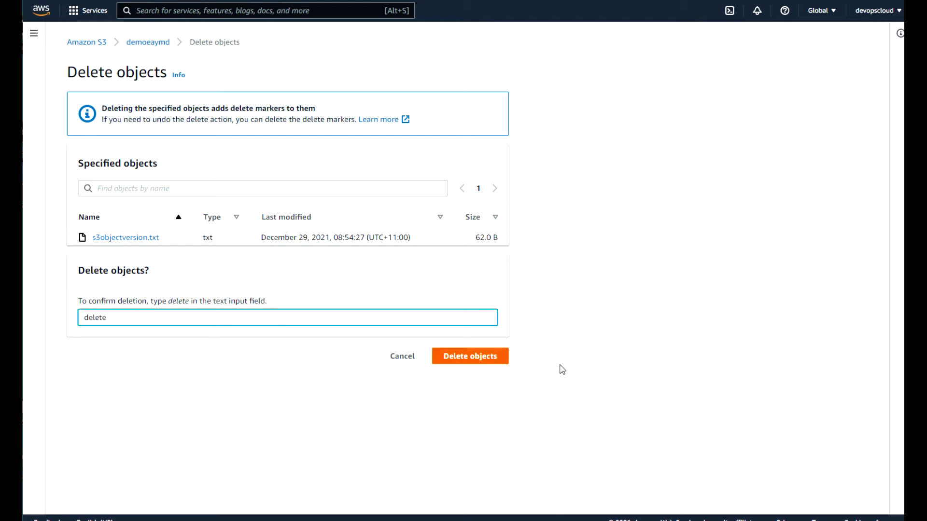
left_click(476, 361)
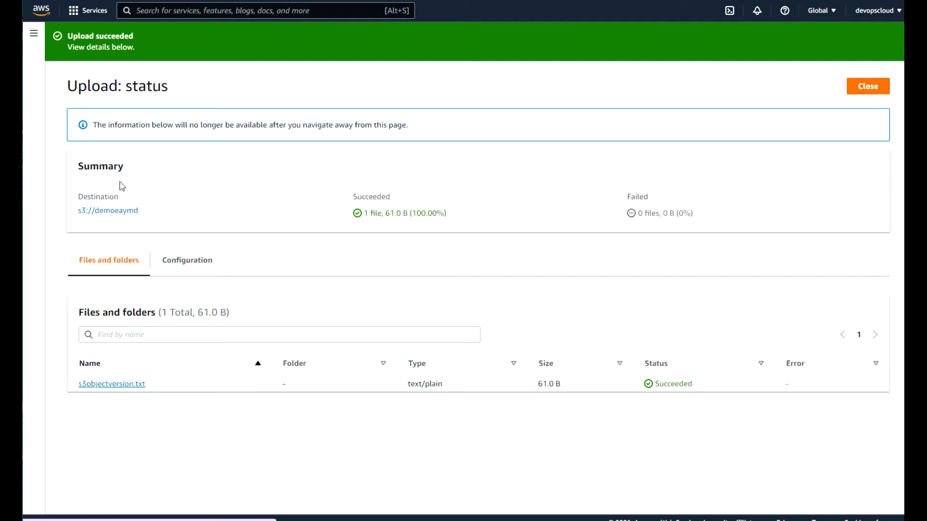
Return to the demoeaymd bucket, whose object list now shows Objects (0).
left_click(872, 93)
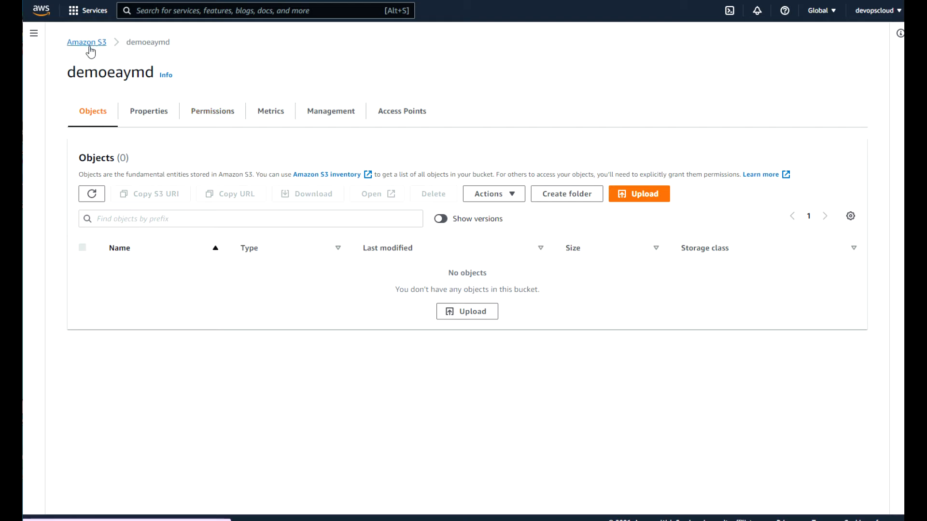
left_click_drag(148, 48, 129, 47)
left_click_drag(192, 45, 117, 47)
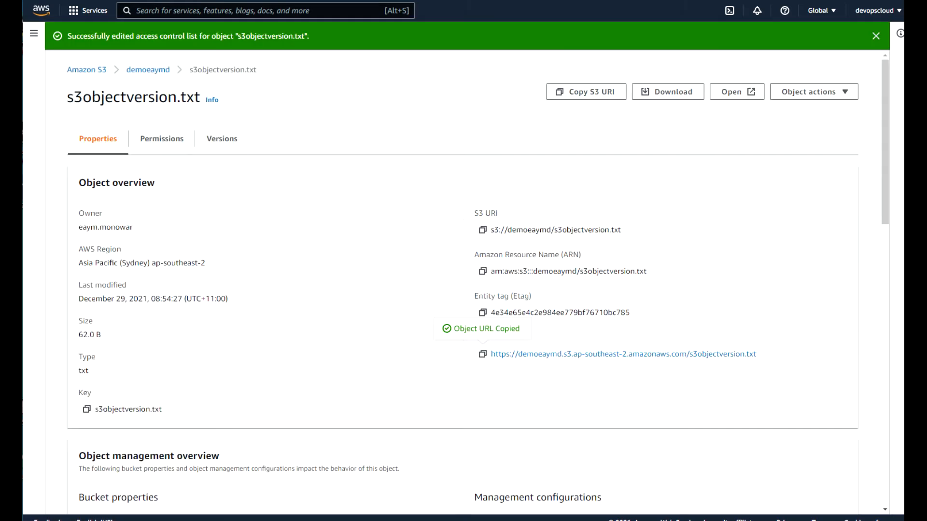
left_click(155, 72)
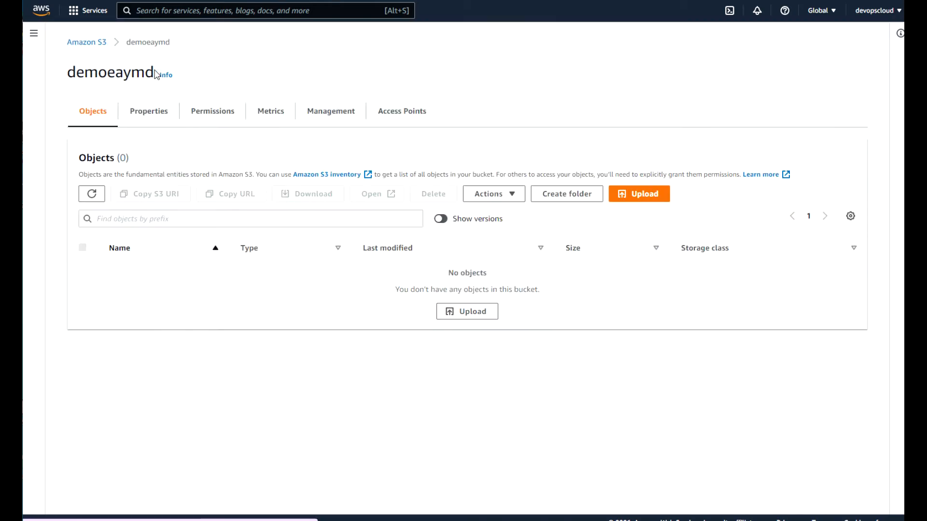
left_click(512, 195)
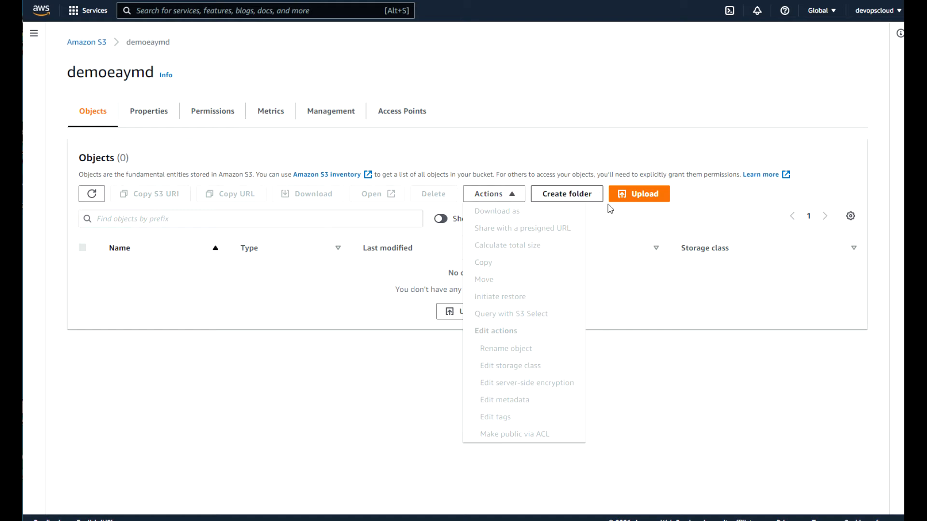
left_click(708, 202)
Check on the Properties tab that Bucket Versioning is still Enabled.
left_click(164, 118)
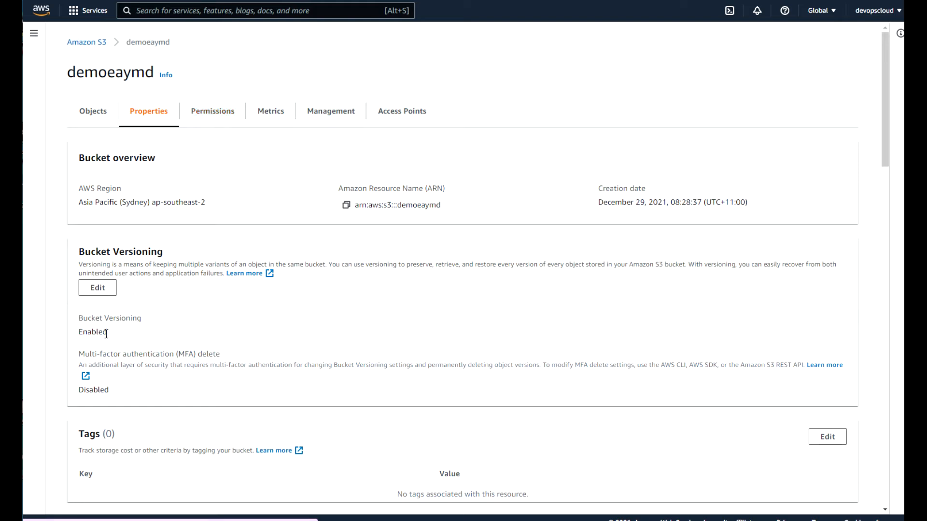
left_click_drag(108, 333, 75, 334)
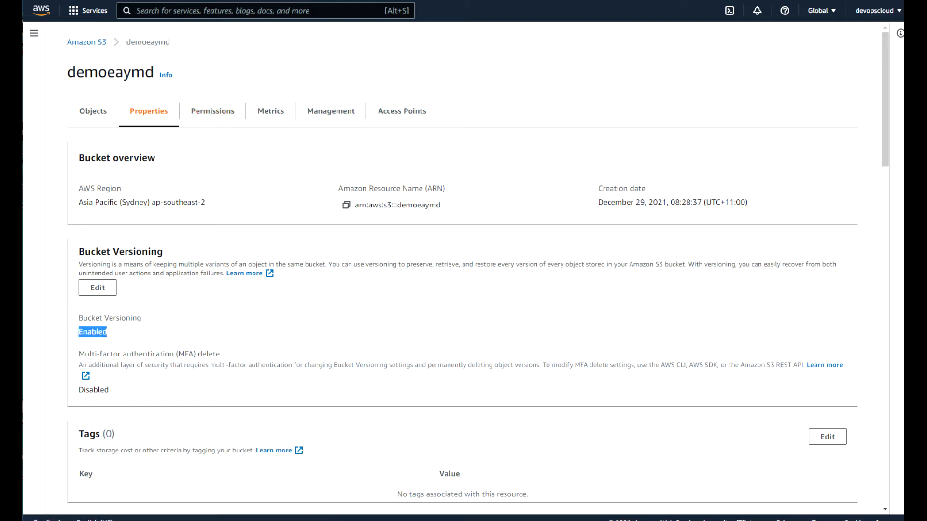
key("alt+Tab")
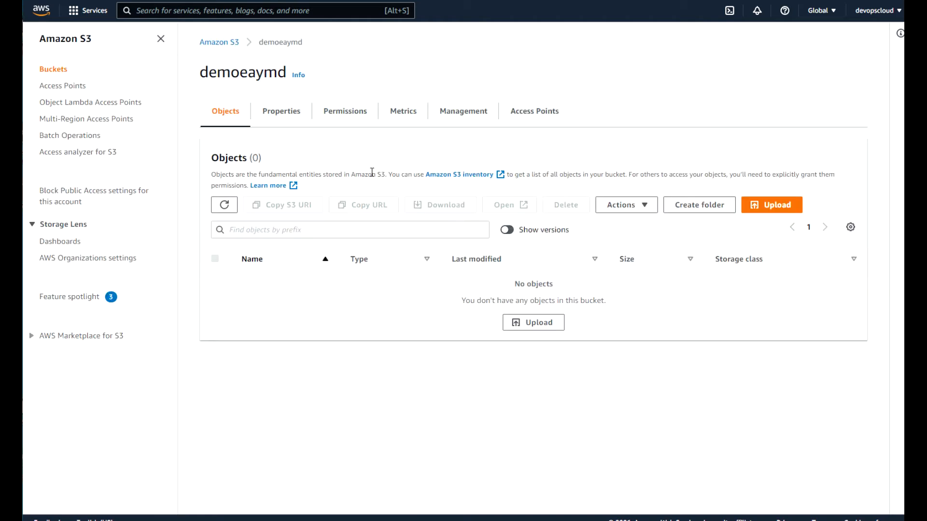
With Show versions on, select the 20170930_055911.jpg delete marker and choose Delete.
left_click(508, 230)
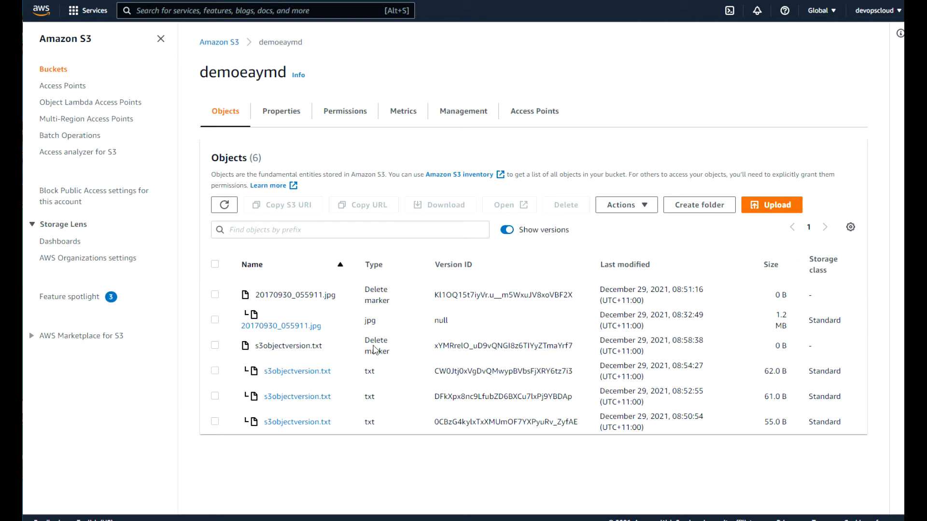
left_click(214, 372)
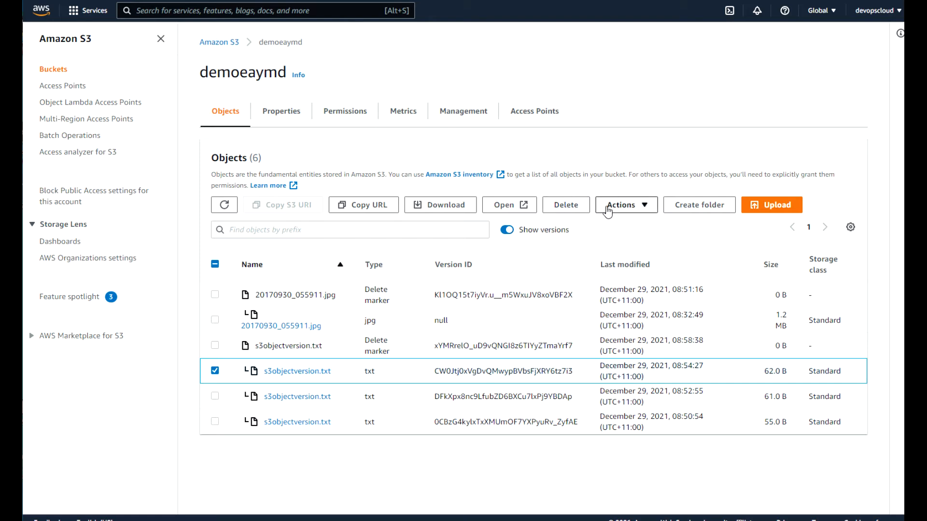
left_click(645, 211)
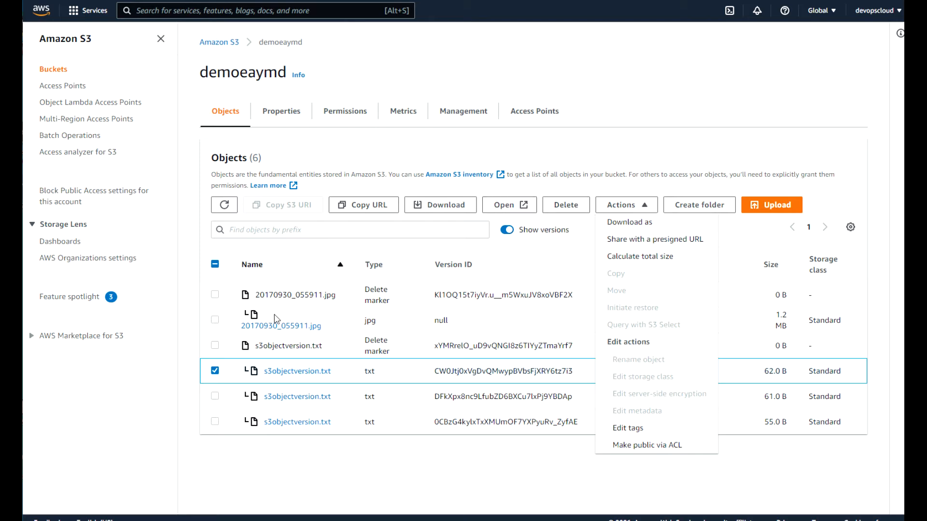
left_click(215, 371)
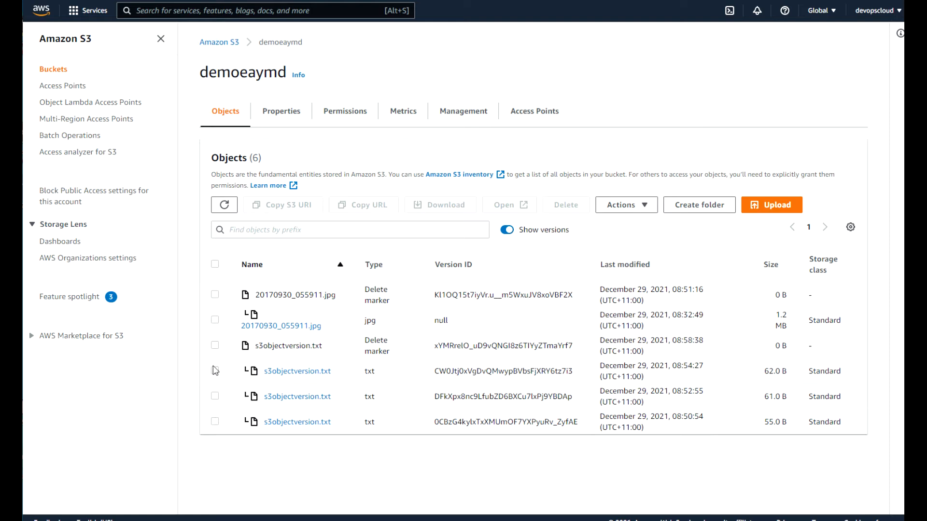
left_click(215, 295)
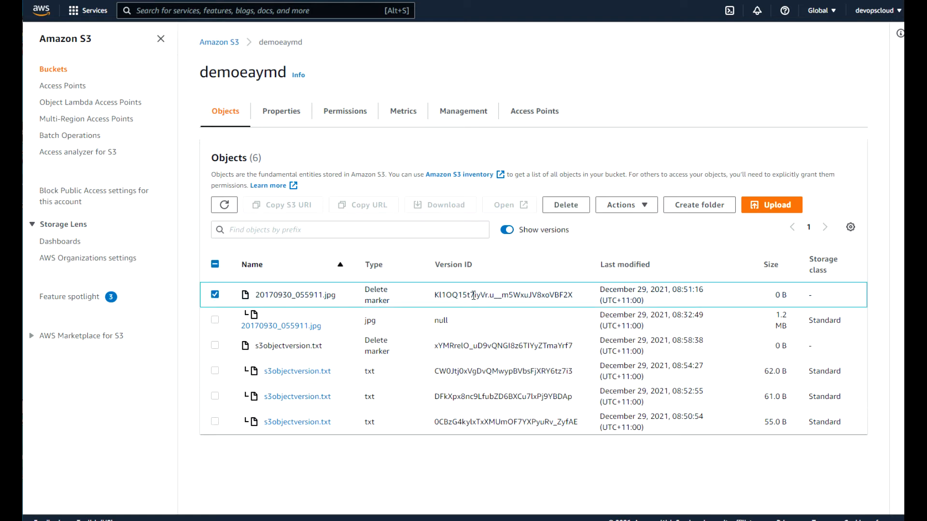
left_click(568, 206)
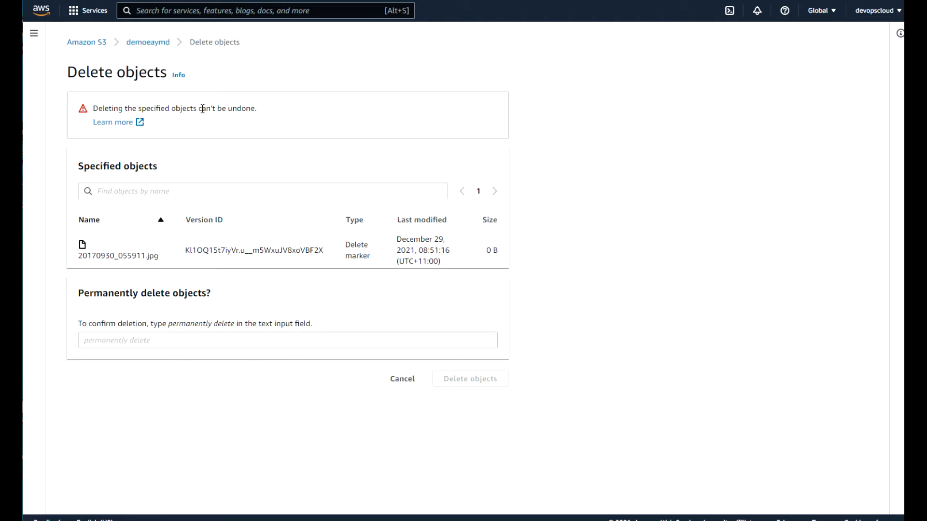
Confirm with 'permanently delete' to remove the 20170930_055911.jpg delete marker, then reload the page.
left_click_drag(261, 113, 95, 110)
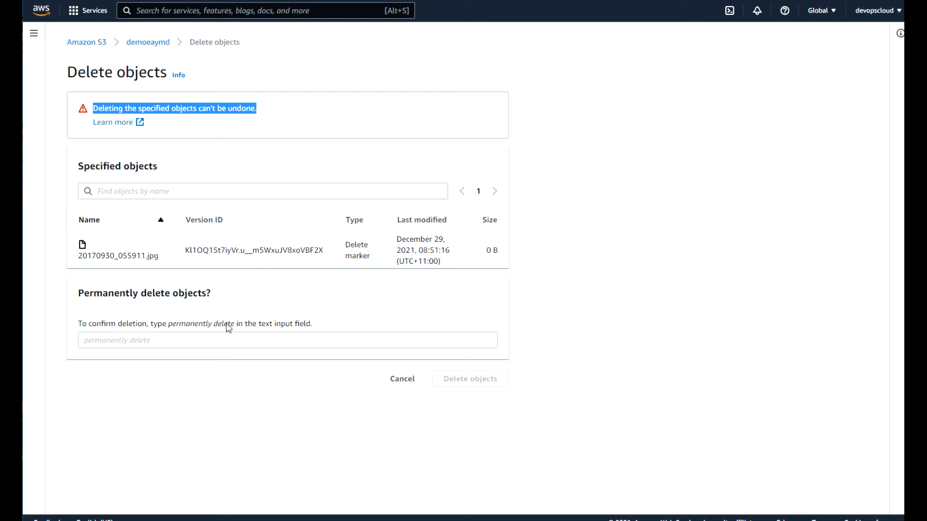
left_click(85, 341)
type("p3")
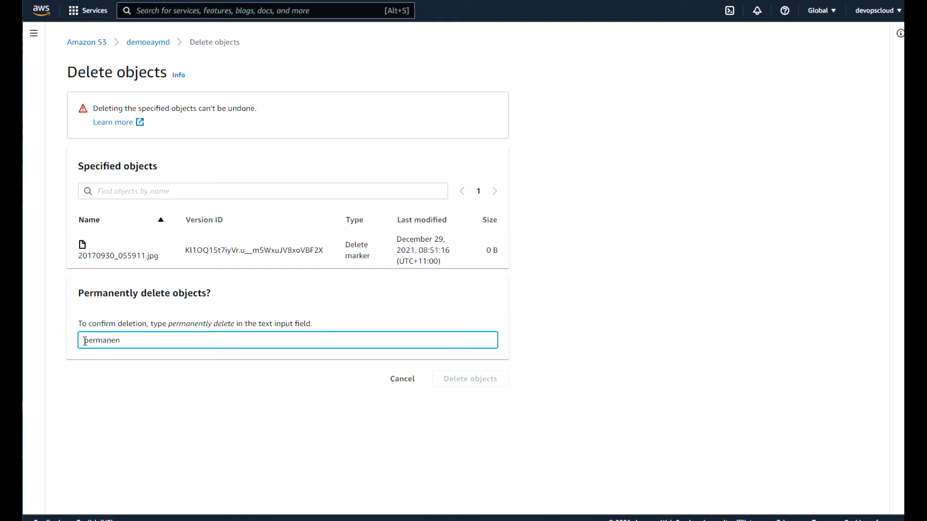
type("rmanently delete")
left_click(483, 380)
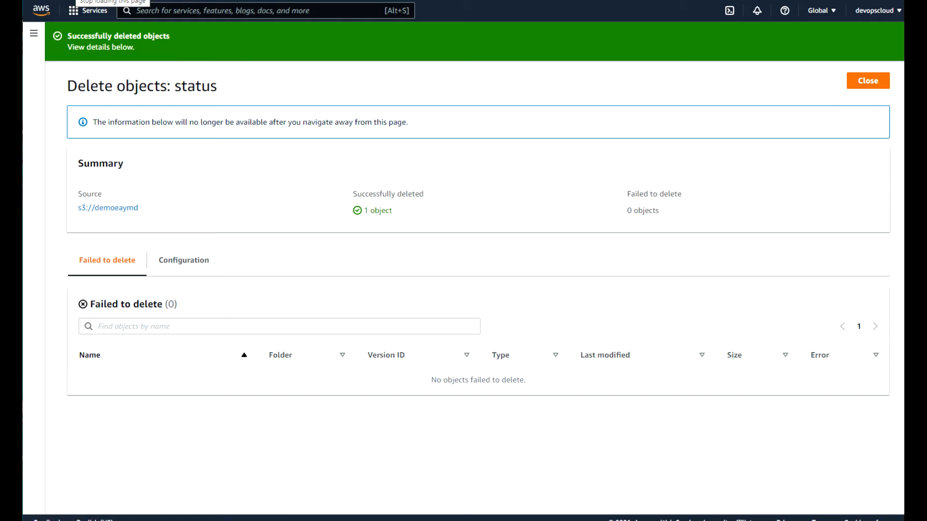
left_click(76, 0)
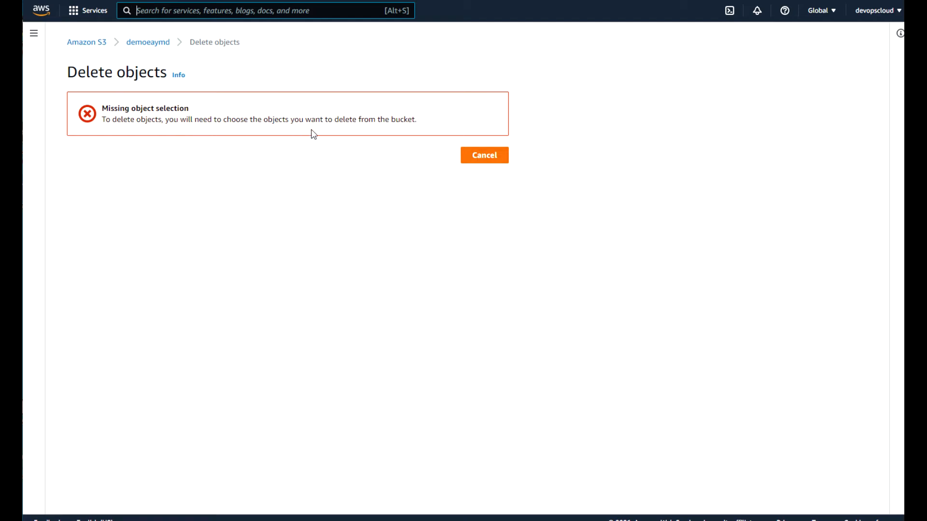
In demoeaymd, toggle Show versions on and off and view the jpg's object URL before returning to Buckets.
left_click(145, 46)
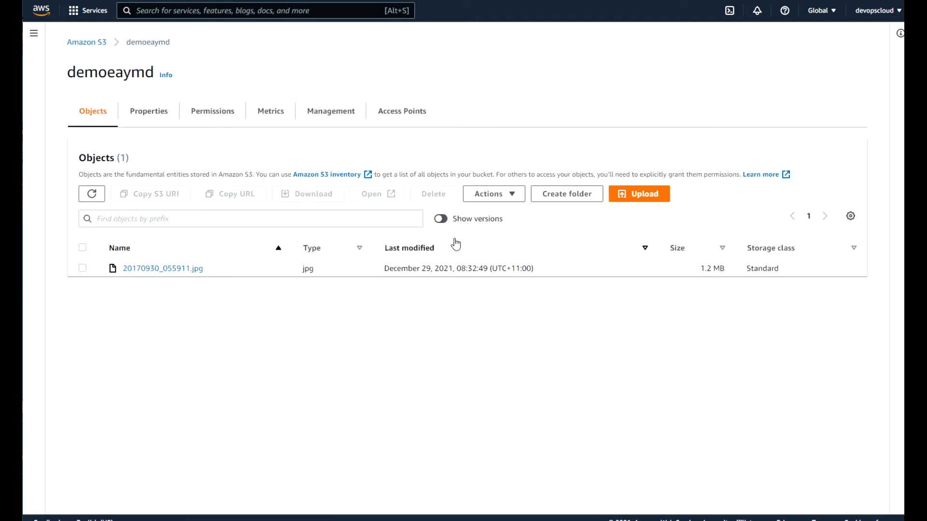
left_click(445, 220)
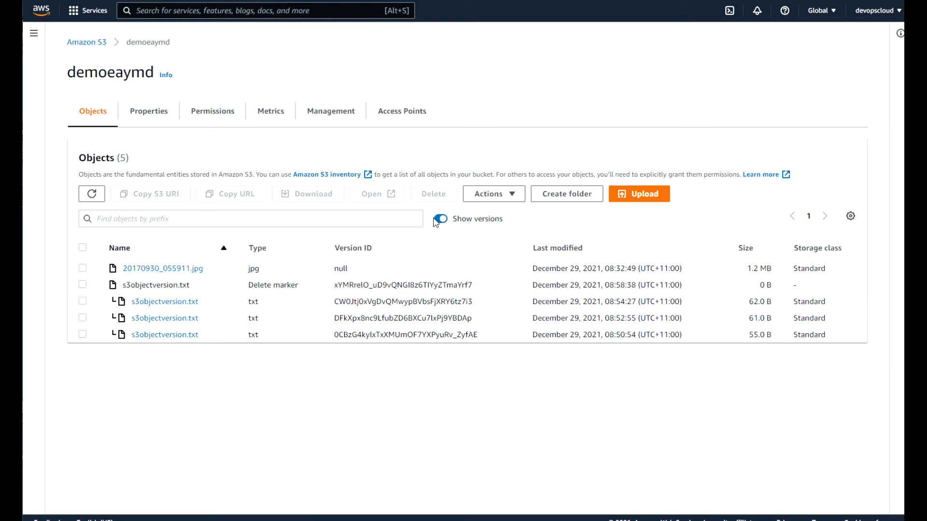
left_click(439, 220)
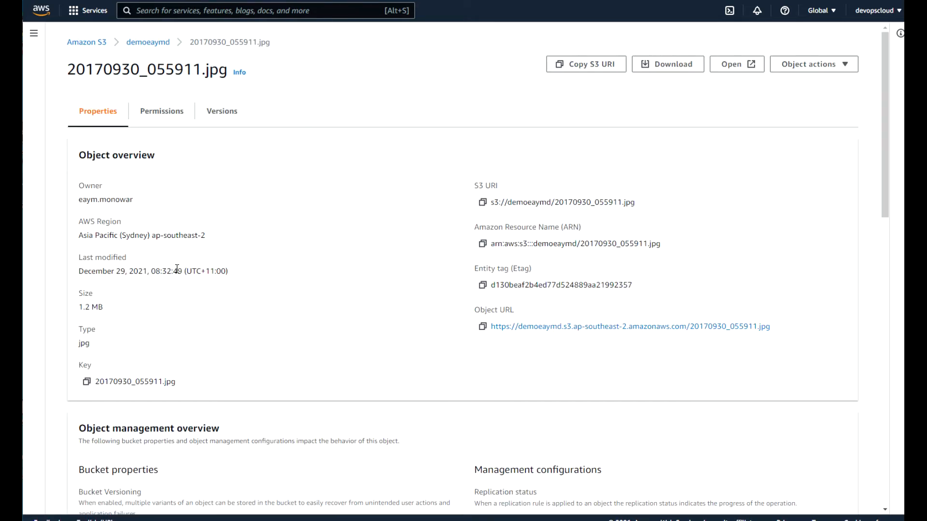
left_click(505, 328)
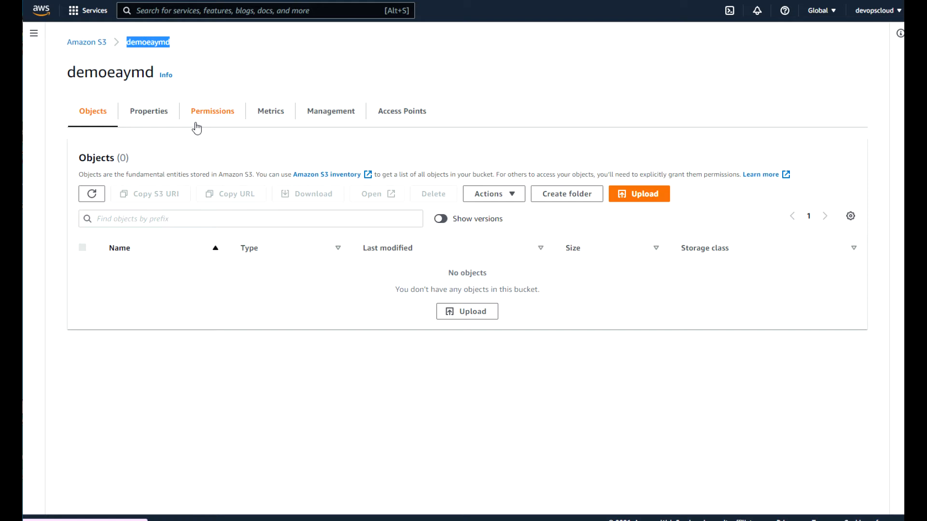
left_click(90, 44)
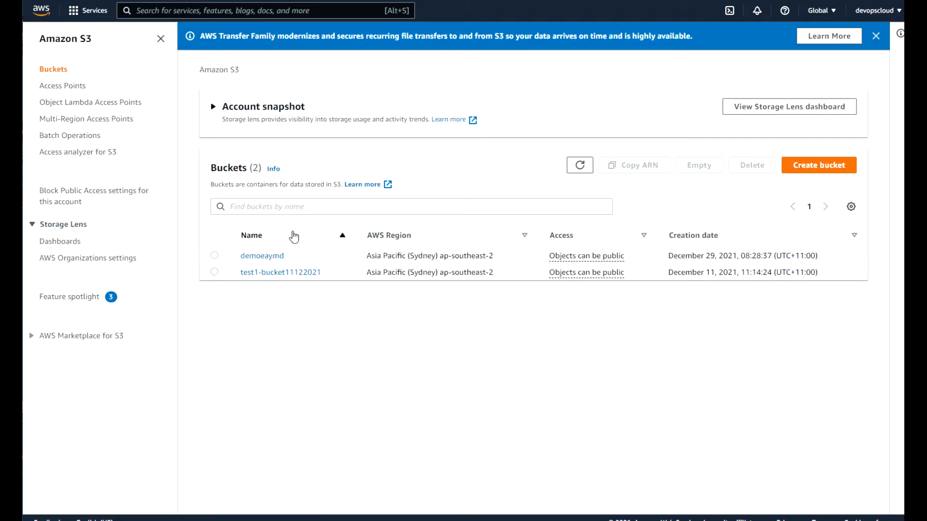
In demoeaymd with versions shown, select 20170930_055911.jpg and start deleting it.
left_click(261, 256)
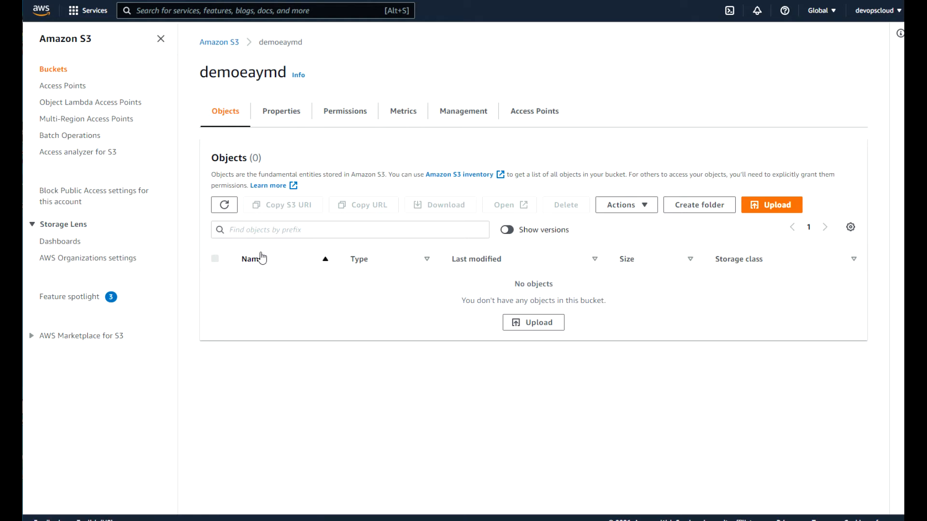
left_click(513, 235)
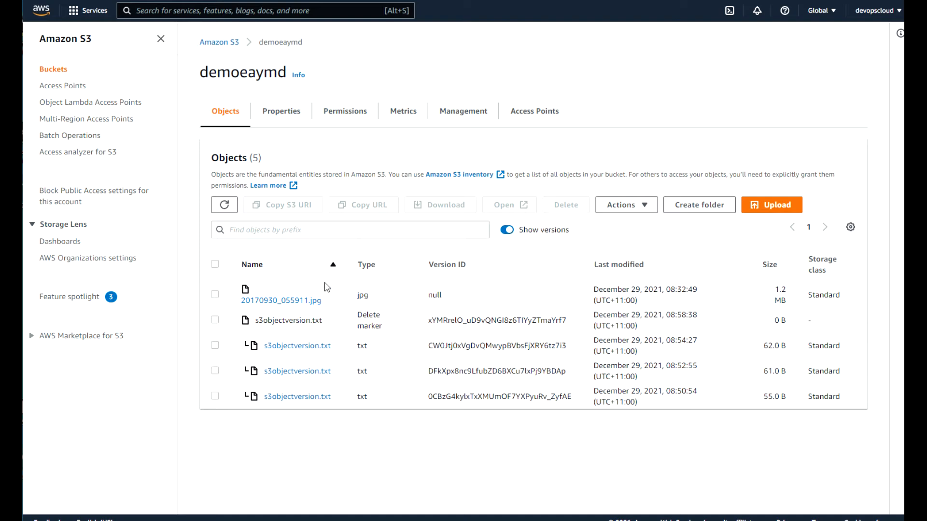
left_click(216, 296)
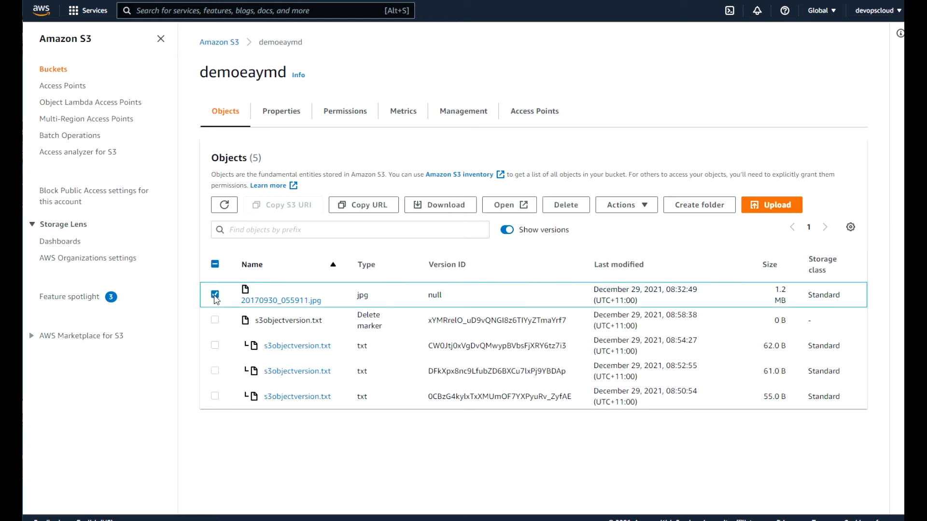
left_click(571, 208)
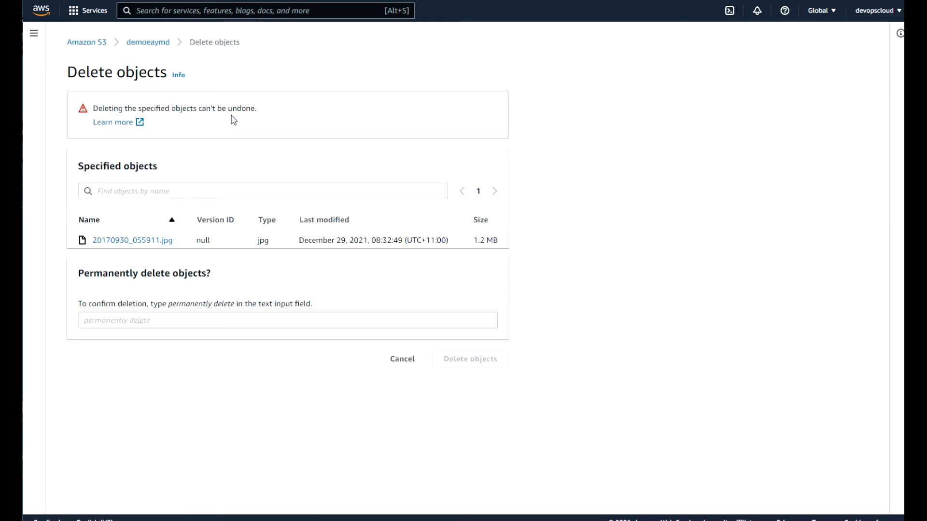
Confirm with 'permanently delete' to remove the jpg version, then close the status page.
left_click_drag(265, 110, 91, 109)
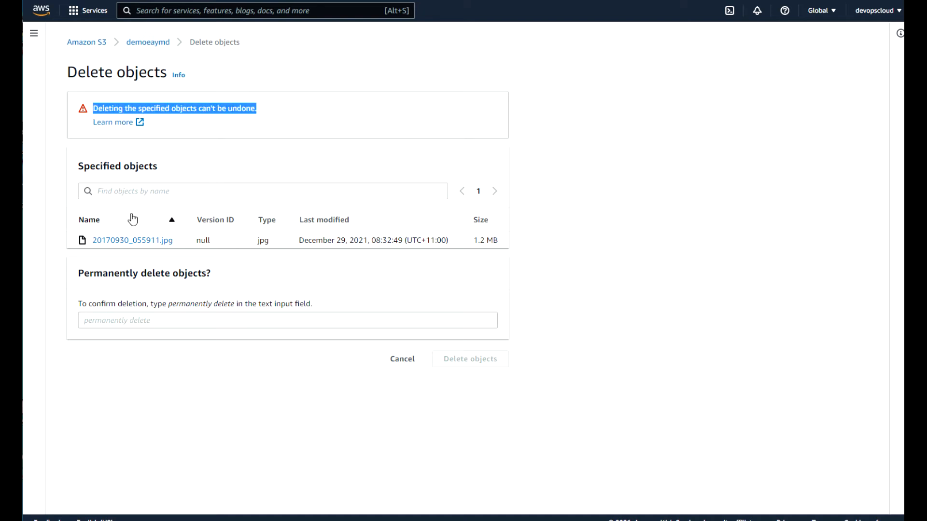
left_click(84, 321)
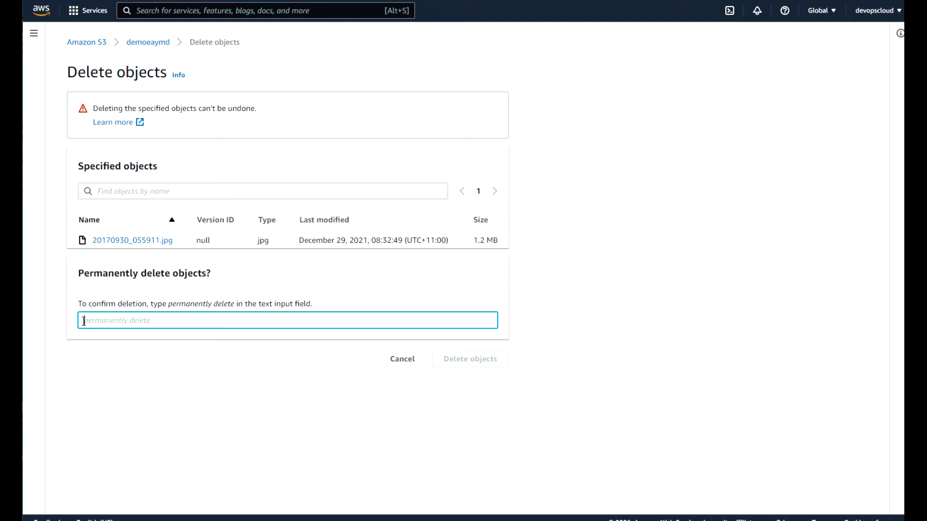
type("perm")
type("anently delete")
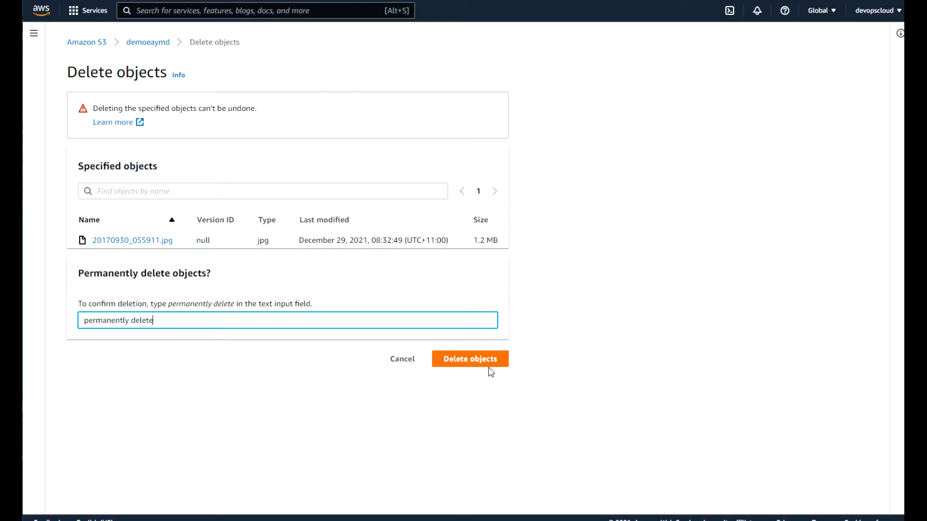
left_click(470, 360)
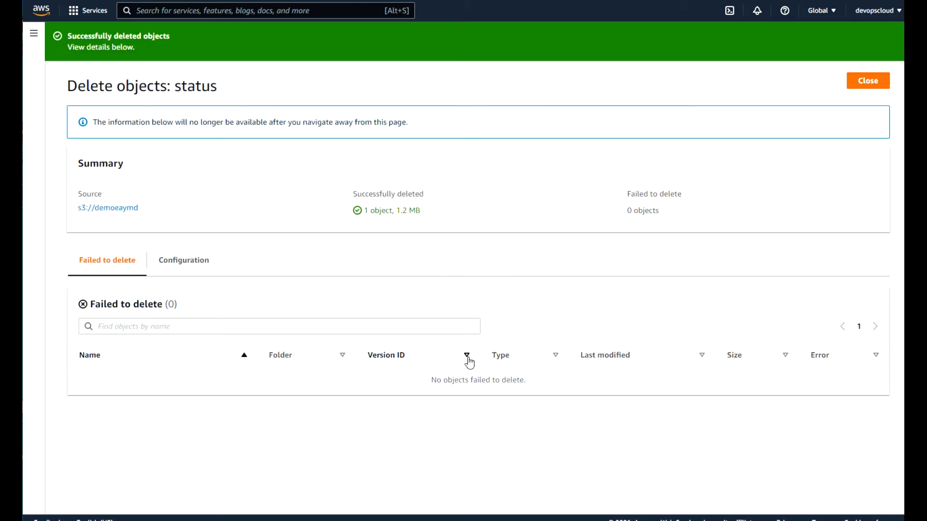
left_click(869, 83)
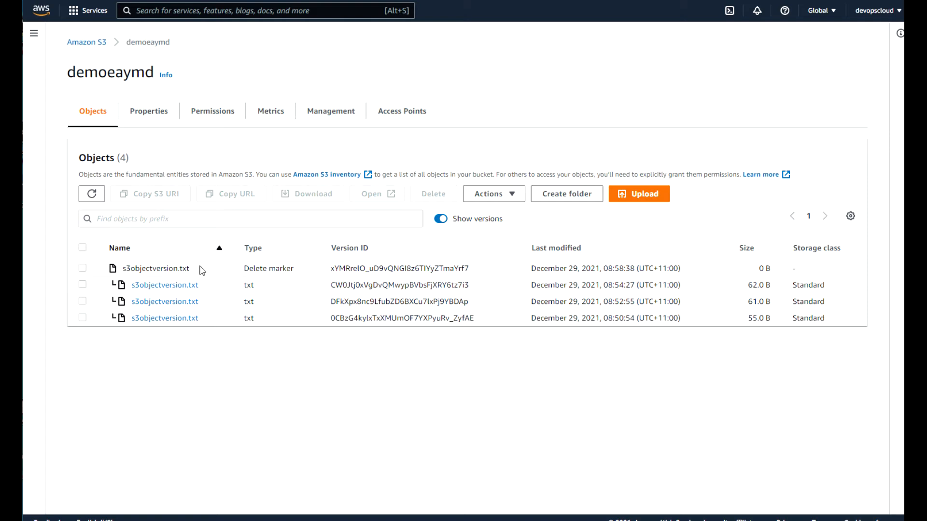
Permanently delete the s3objectversion.txt delete marker, confirming with 'permanently delete', and close the status page.
left_click_drag(199, 270, 114, 269)
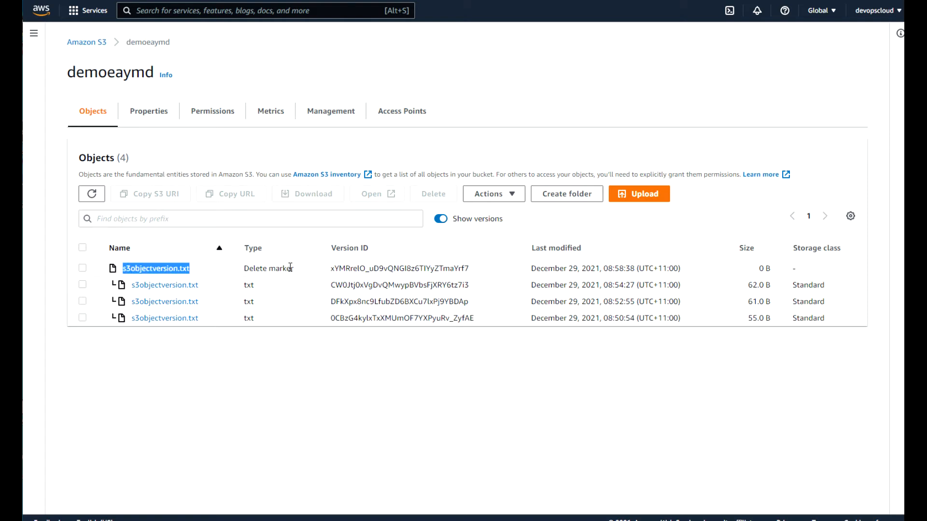
left_click(83, 269)
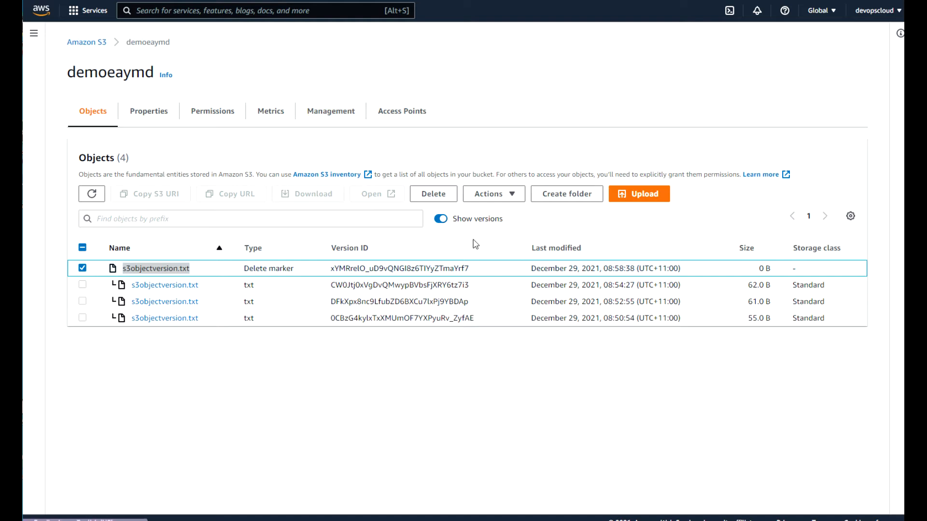
left_click(439, 197)
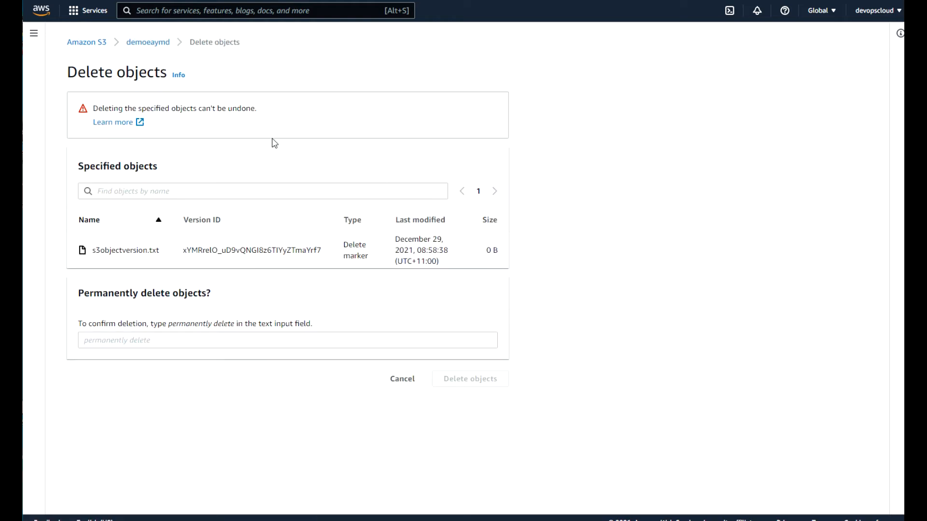
left_click(102, 341)
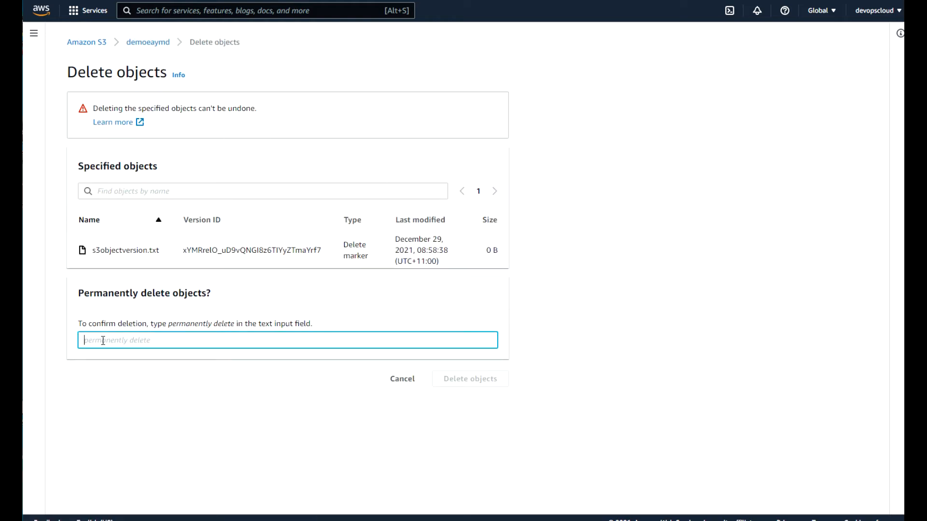
type("permanently delete")
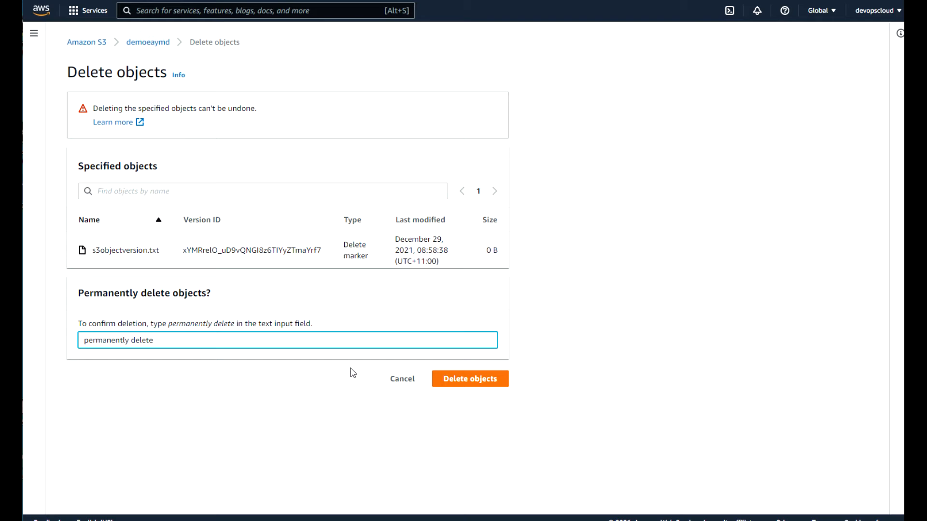
left_click(461, 383)
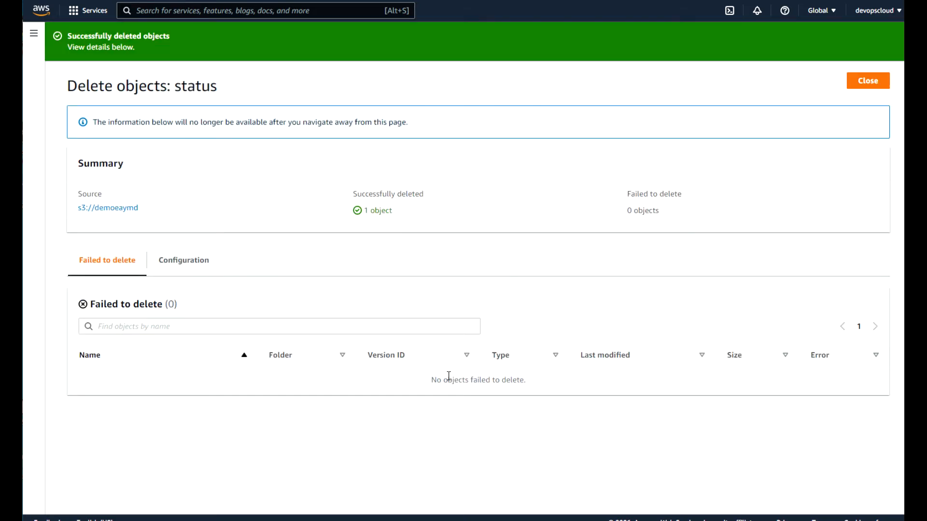
left_click(873, 84)
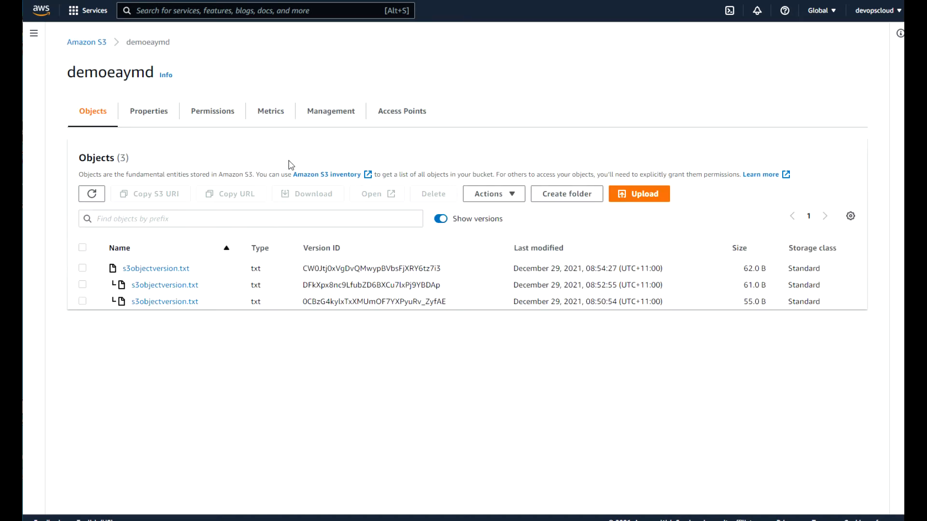
Reopen demoeaymd's s3objectversion.txt object and copy its Object URL.
left_click(83, 44)
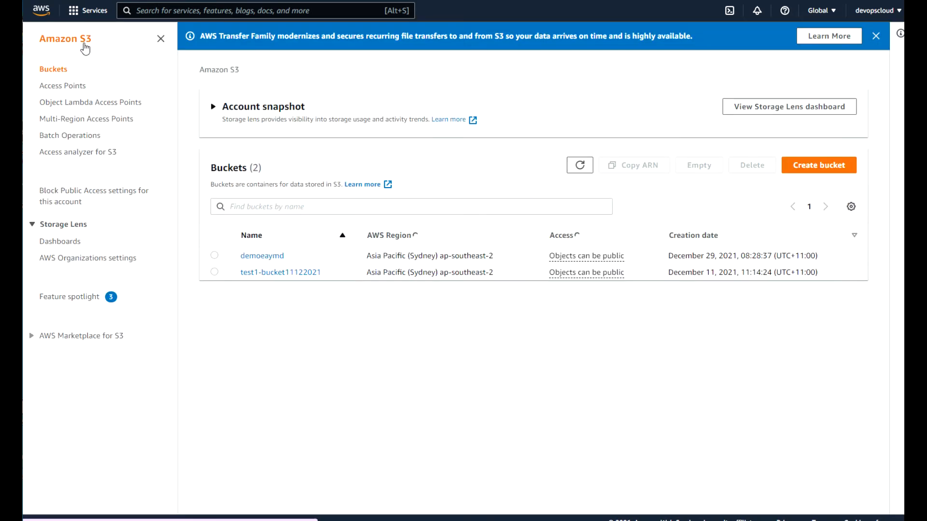
left_click(273, 254)
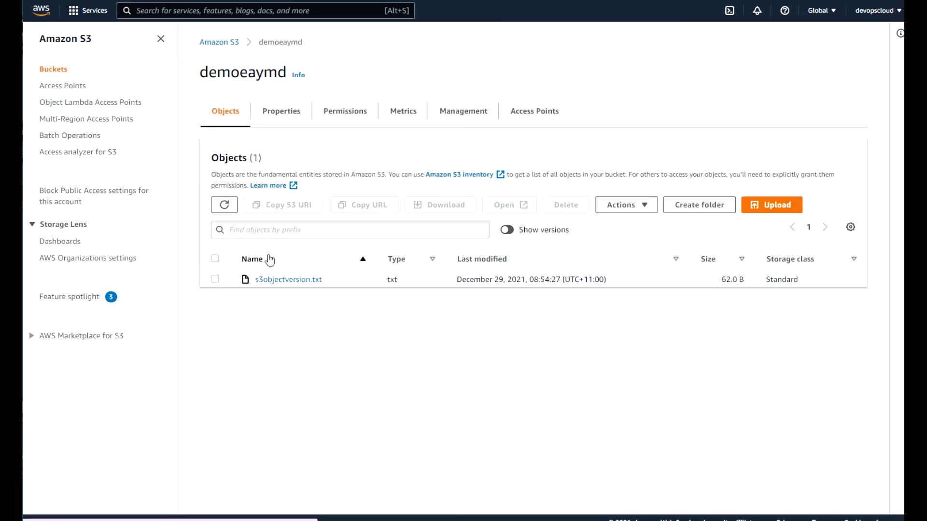
left_click(285, 280)
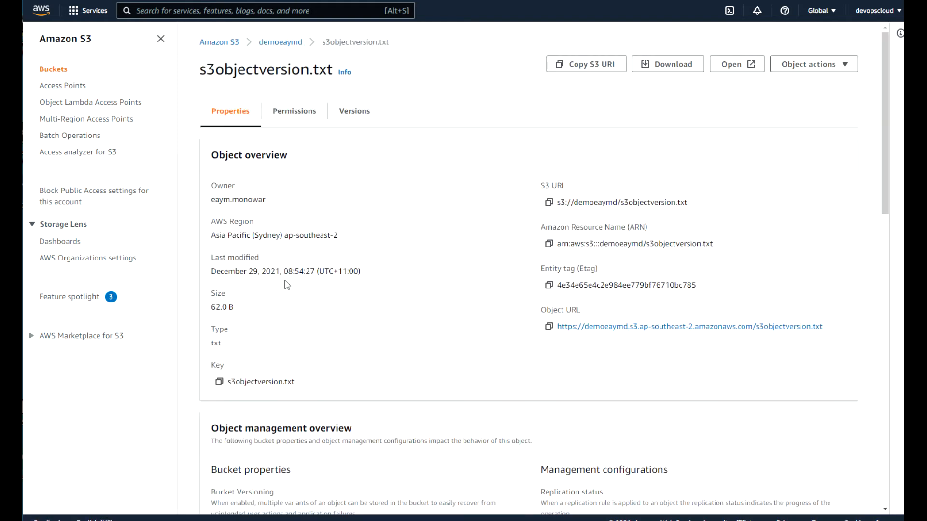
left_click(548, 327)
Load the copied s3objectversion.txt URL in a new Chrome tab and highlight its 'Second version.' text.
key("ctrl+t")
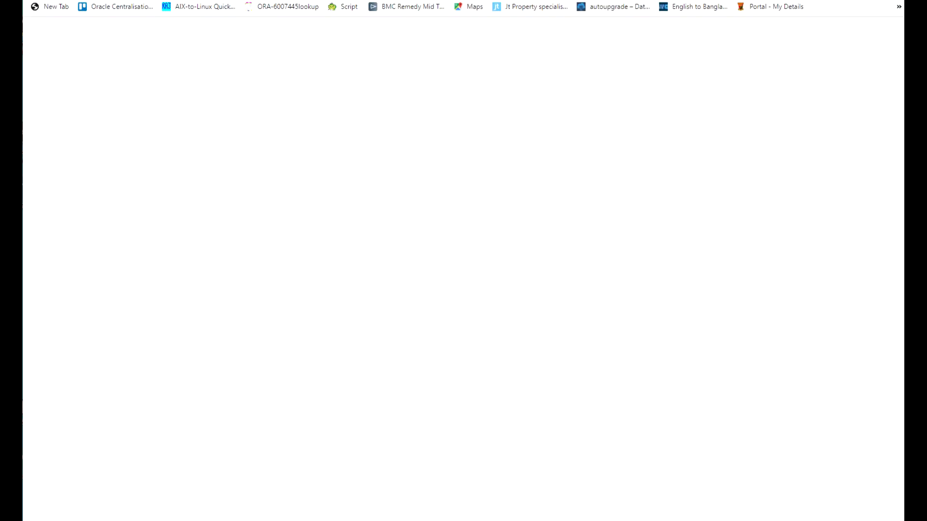
key("ctrl+v")
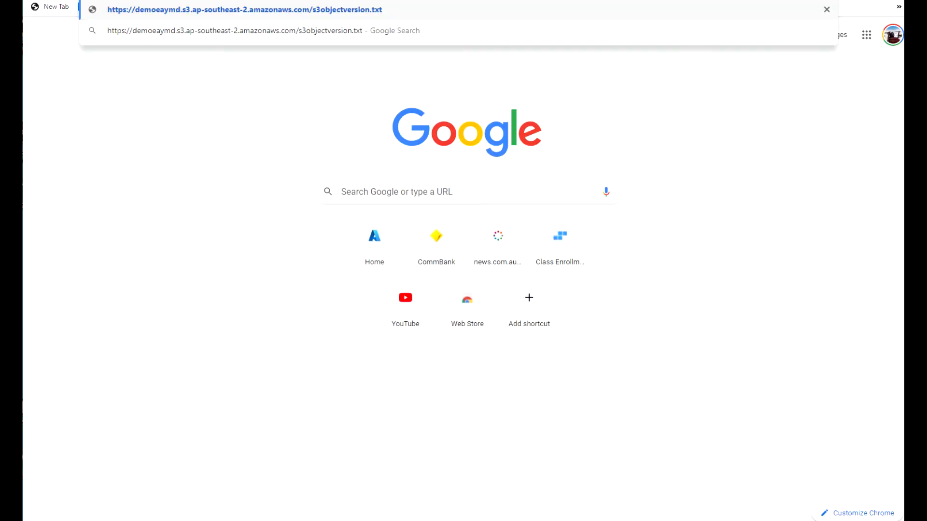
key("Return")
left_click_drag(272, 11, 27, 11)
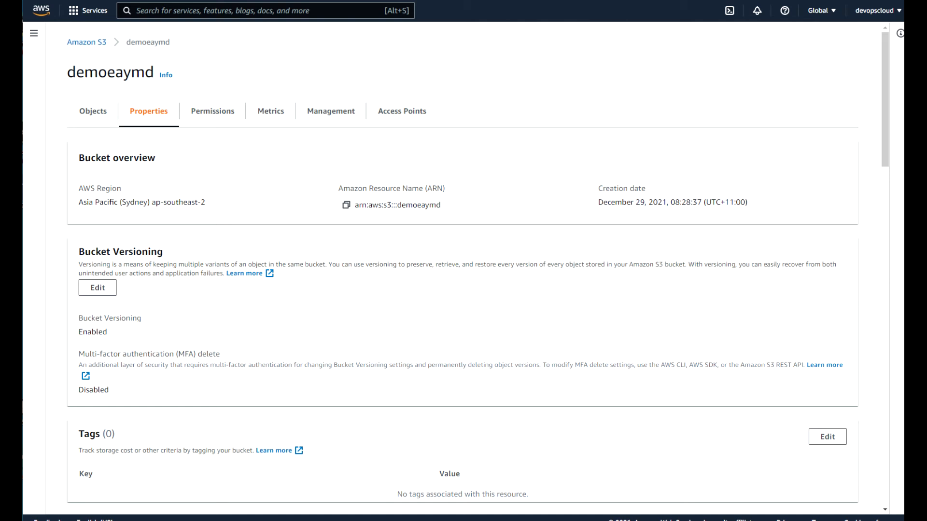
Show demoeaymd's object versions and select the oldest 55.0 B s3objectversion.txt version.
left_click(94, 116)
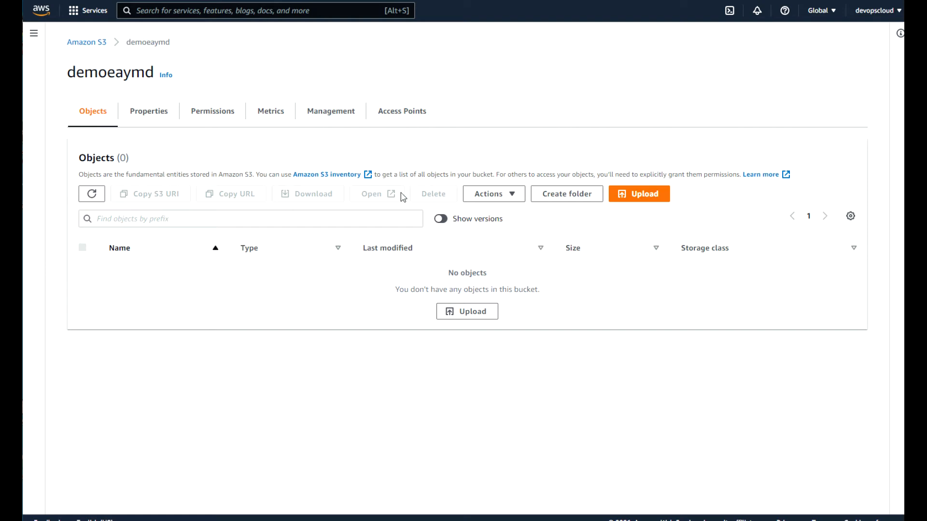
left_click(446, 222)
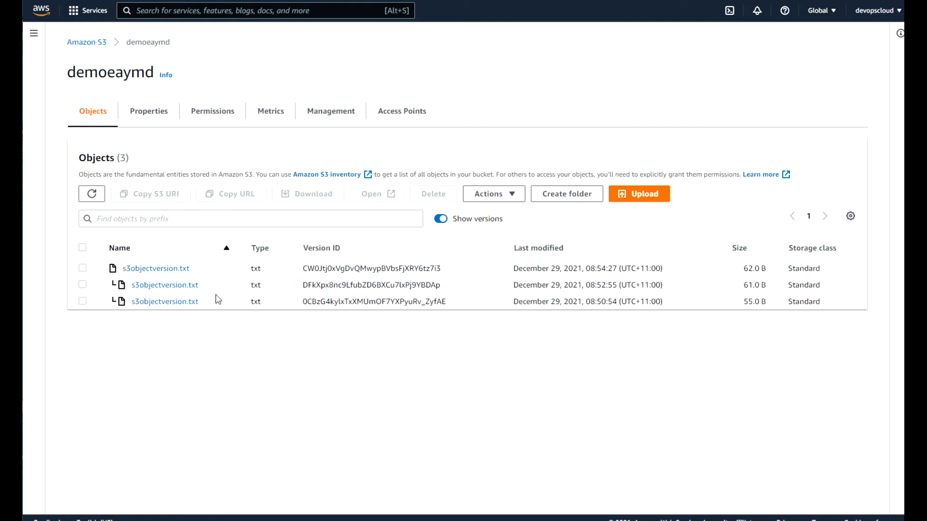
left_click(83, 302)
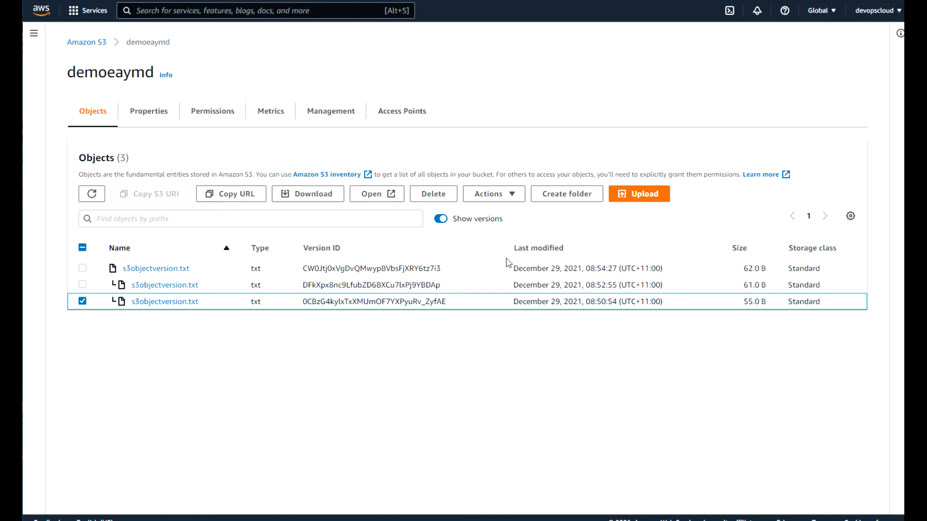
Permanently delete the 55.0 B version, pasting and trimming the 'permanently delete' confirmation, then close the status.
left_click(438, 196)
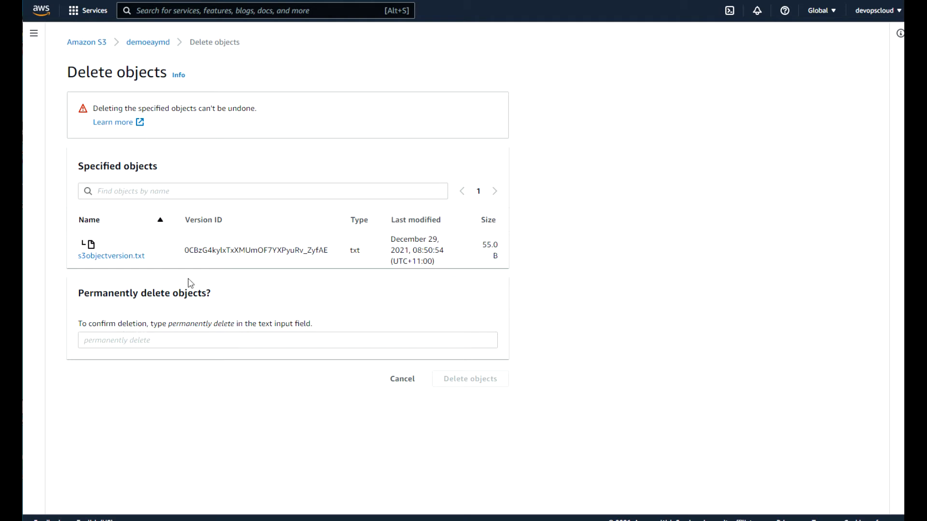
left_click_drag(237, 325, 170, 324)
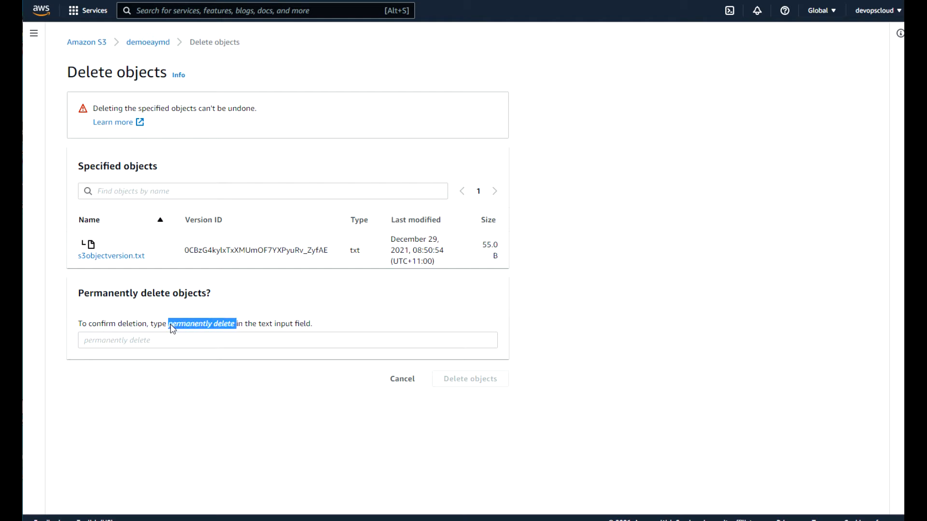
left_click(139, 344)
key("ctrl+v")
key("BackSpace")
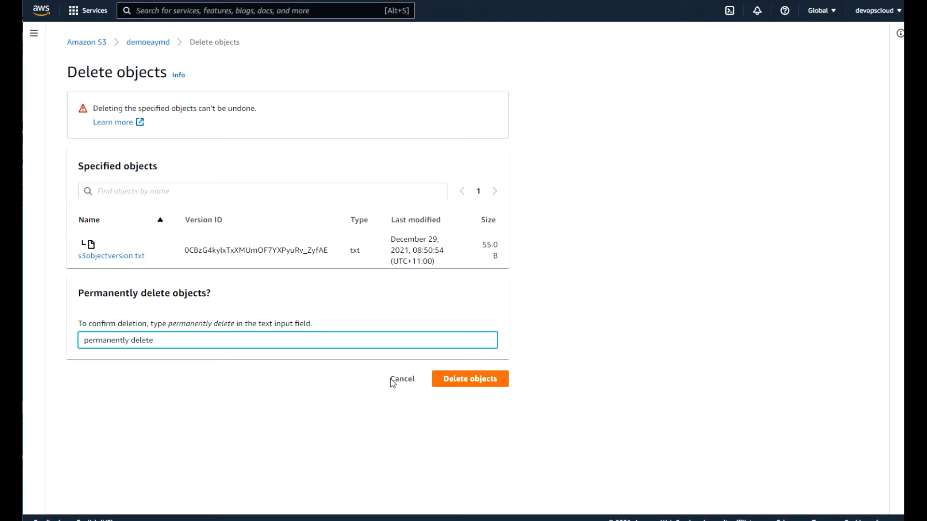
left_click(464, 385)
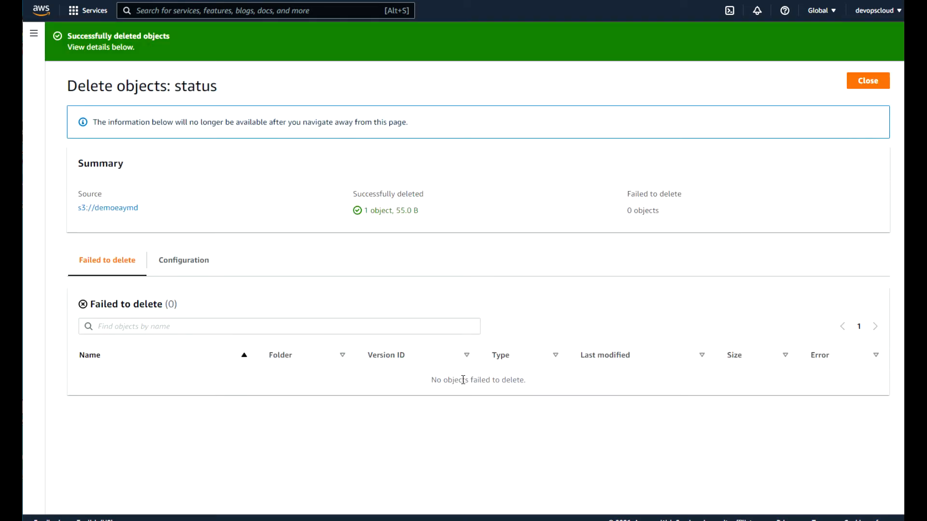
left_click(874, 85)
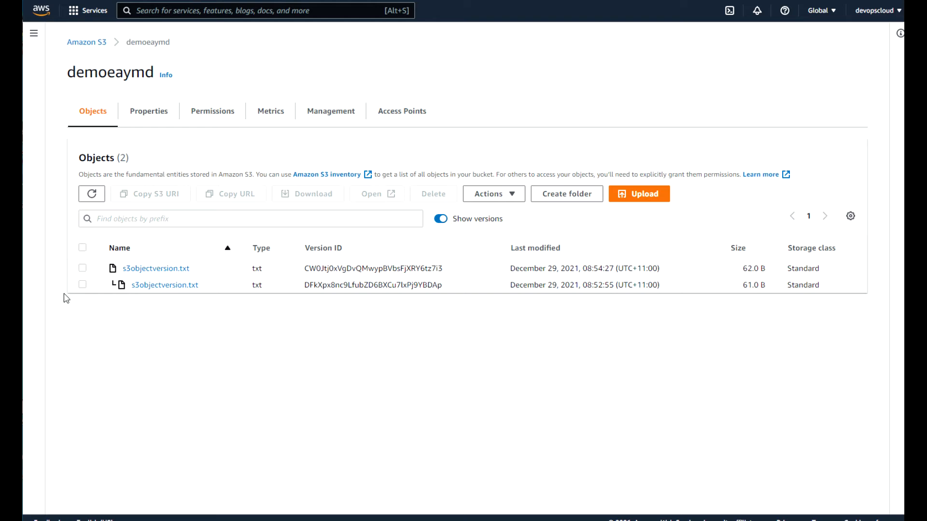
Reopen demoeaymd, look at s3objectversion.txt, then show the bucket's Management tab with 0 lifecycle rules.
left_click(99, 44)
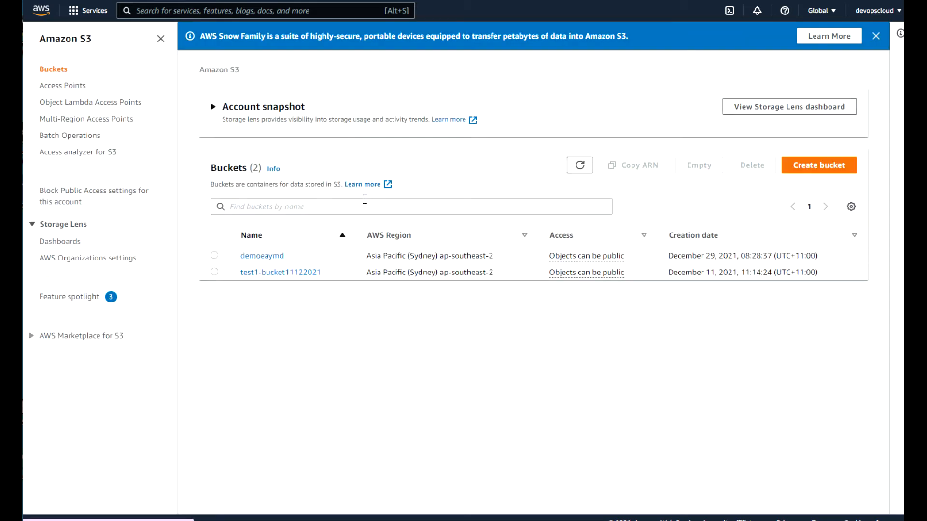
left_click(268, 262)
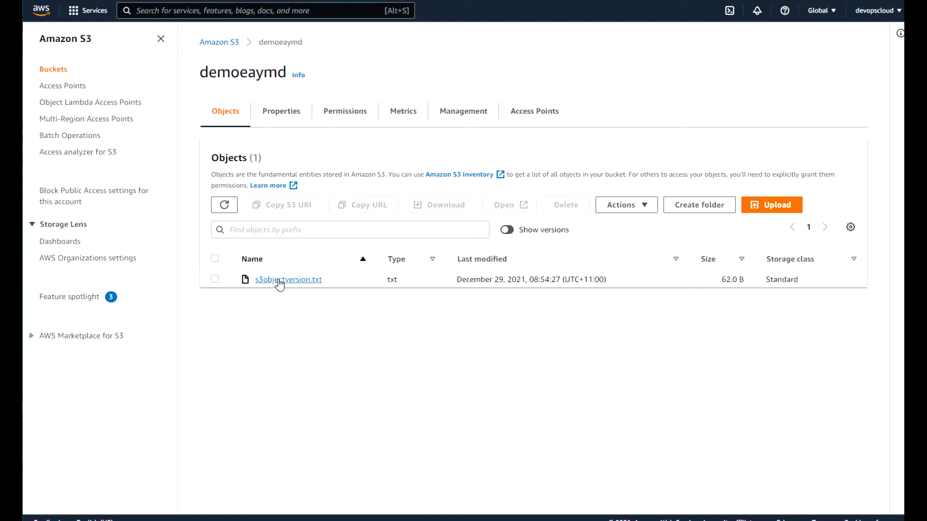
left_click(279, 280)
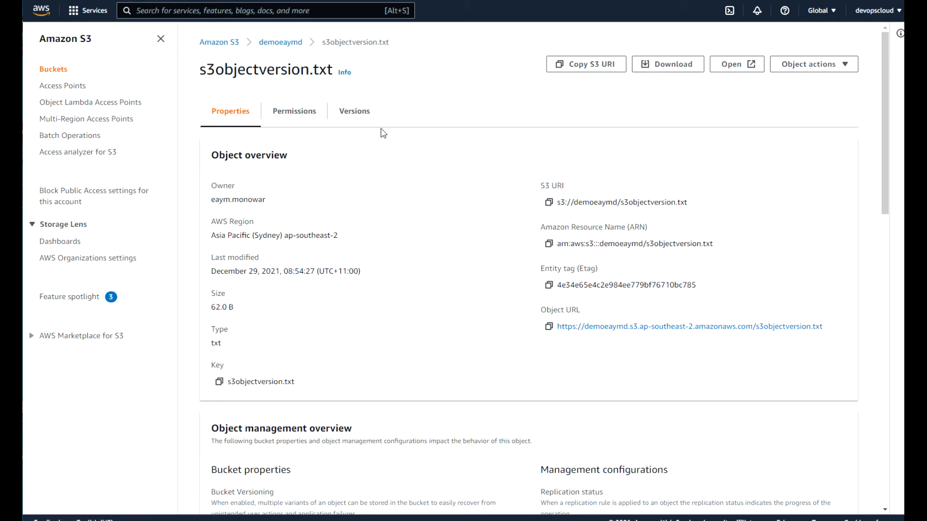
left_click(279, 44)
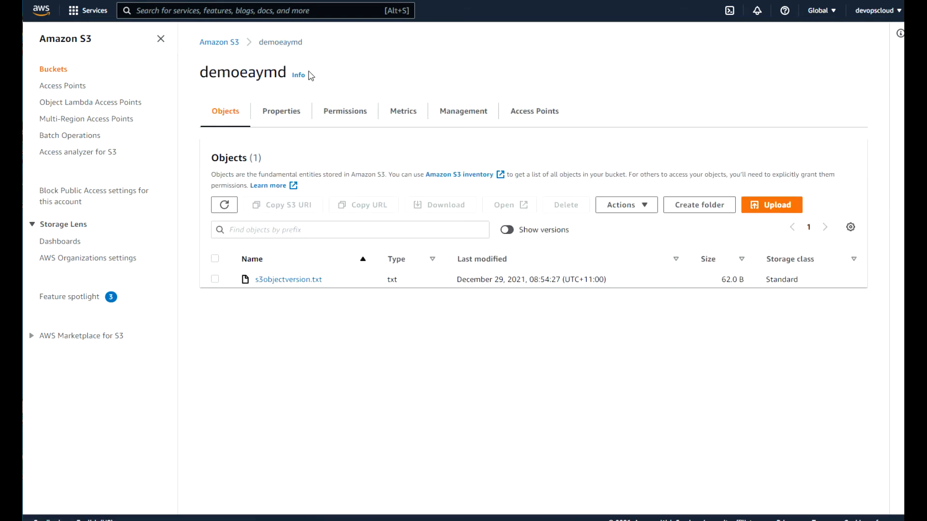
double_click(205, 73)
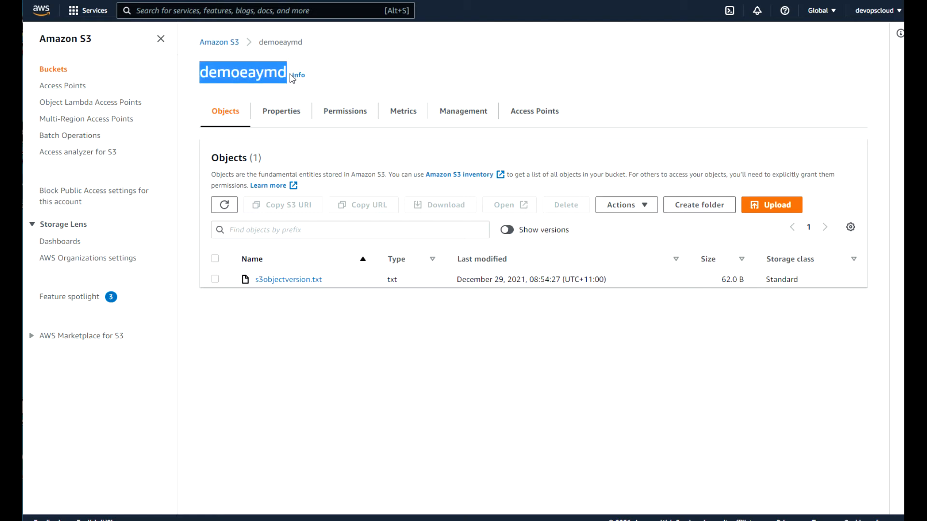
left_click(471, 115)
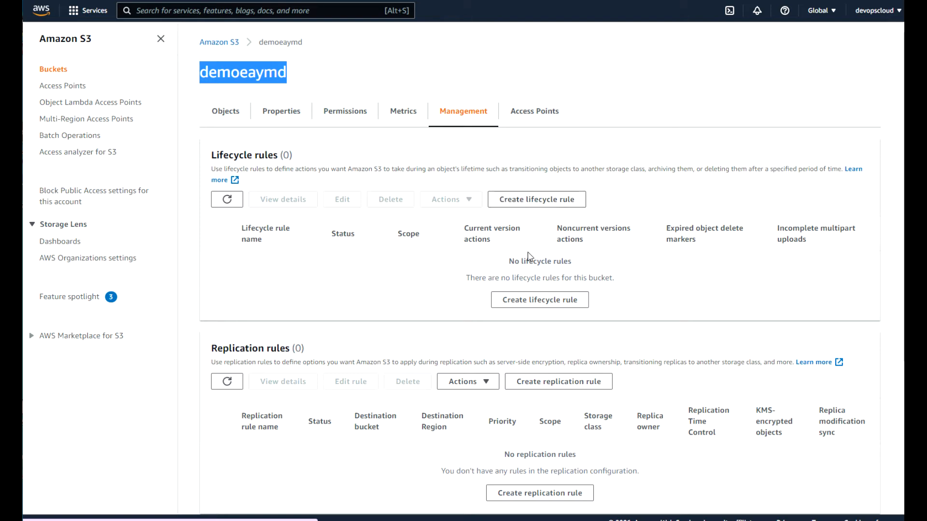
Start a lifecycle rule named 'notneeded' whose scope is limited with filters.
left_click(528, 203)
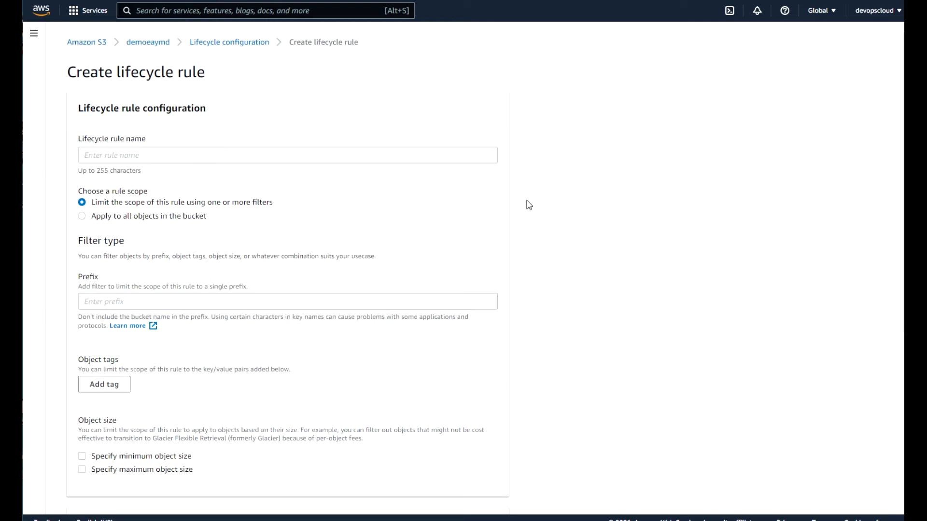
left_click(159, 156)
left_click(84, 157)
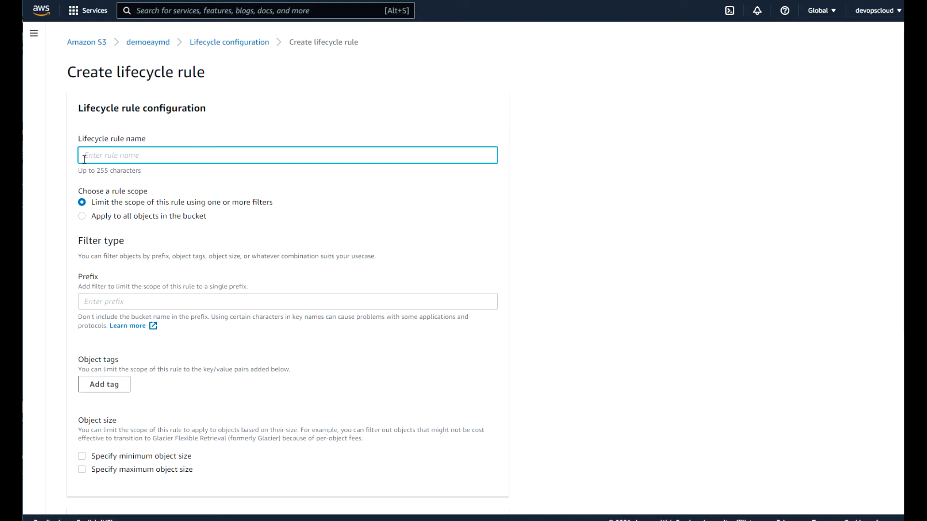
type("notneeded")
left_click(82, 216)
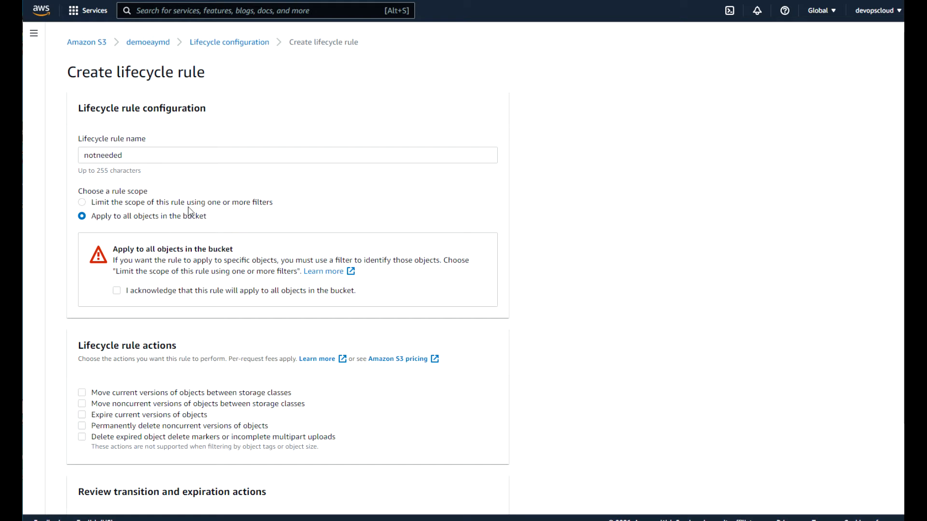
left_click(82, 204)
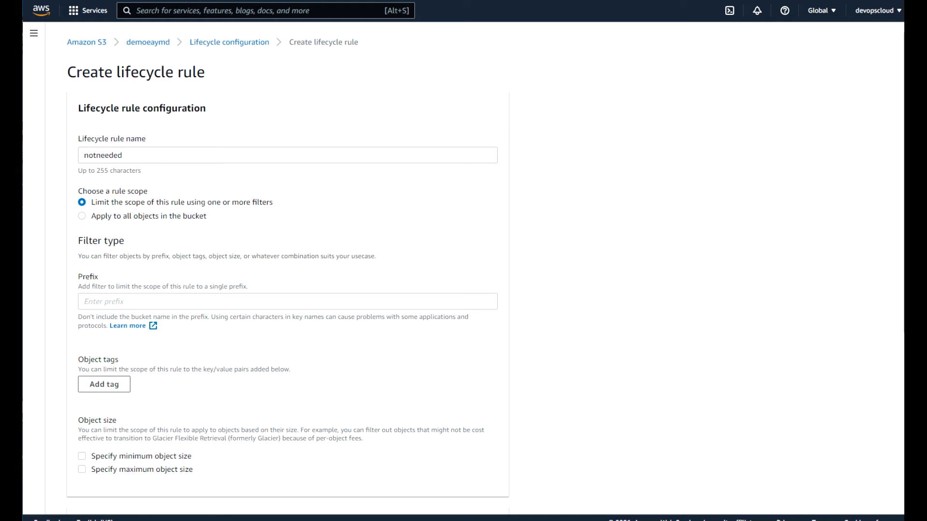
scroll(895, 357, "down", 3)
scroll(894, 357, "down", 4)
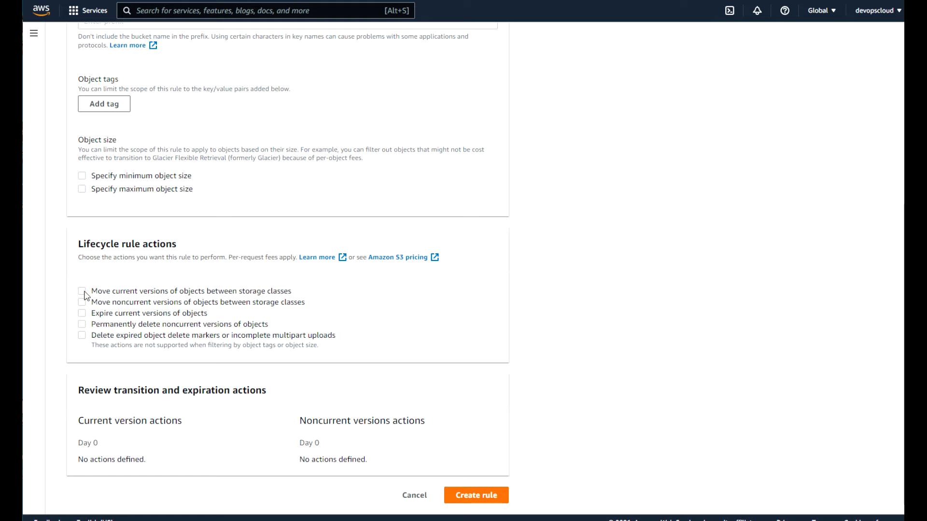
Make the rule permanently delete noncurrent versions after 30 days, keeping 2 newer versions, and try creating it.
left_click(83, 326)
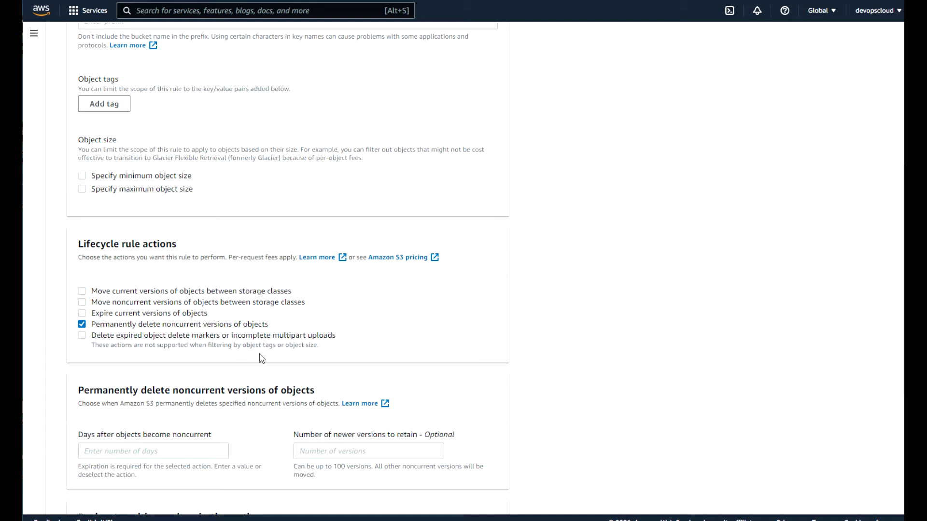
left_click_drag(901, 272, 894, 397)
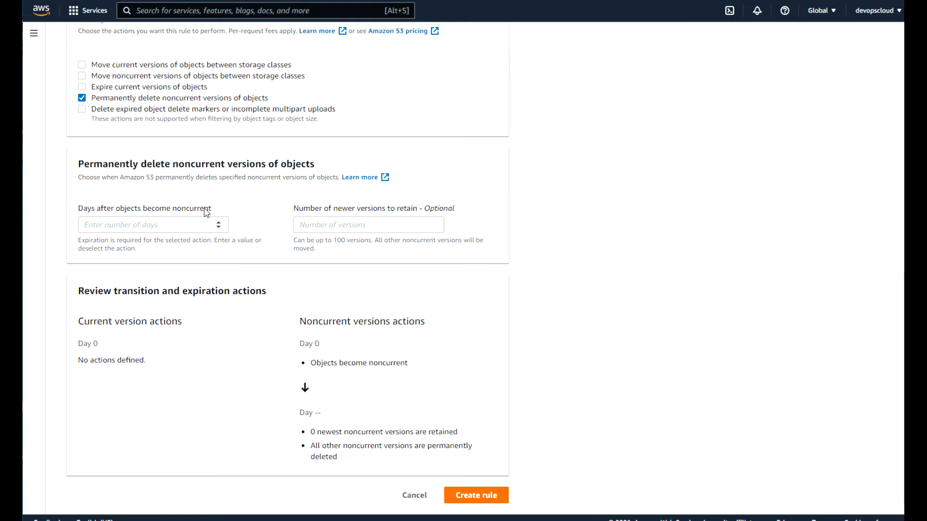
left_click(182, 220)
type("30")
left_click(373, 223)
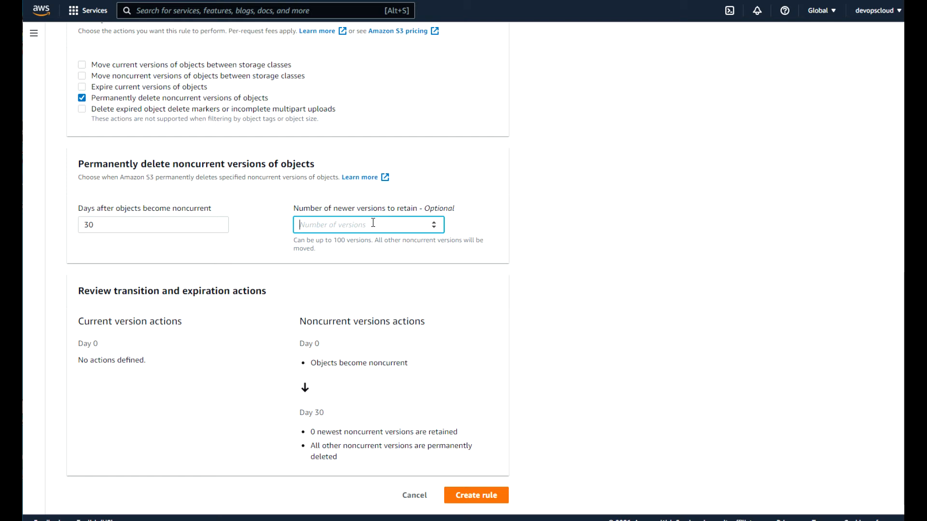
type("2")
left_click_drag(304, 321, 383, 428)
left_click(372, 459)
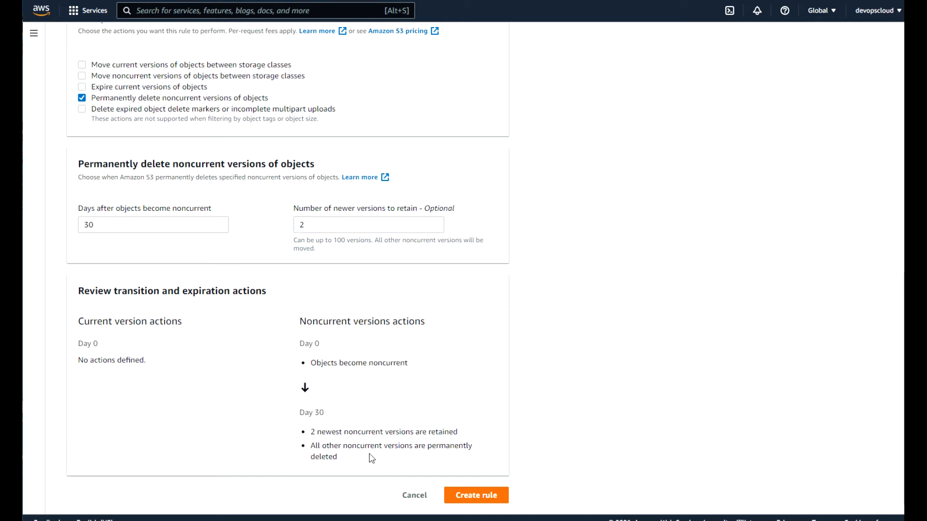
left_click(472, 495)
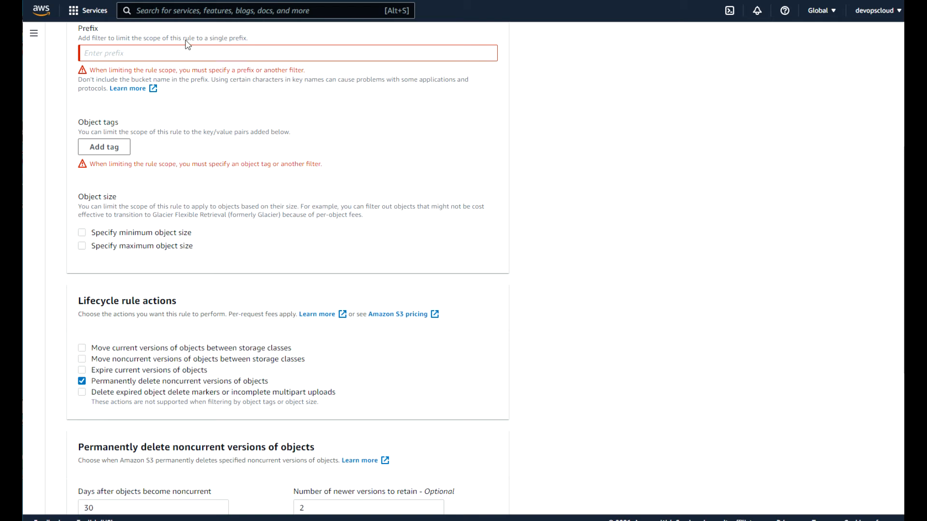
Enter 'obj' as the rule's prefix filter.
left_click(162, 48)
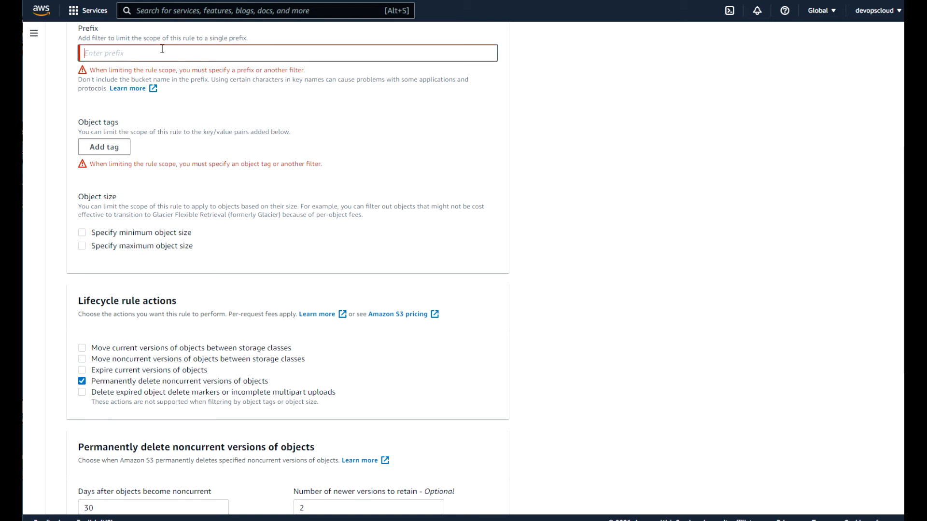
type("obj")
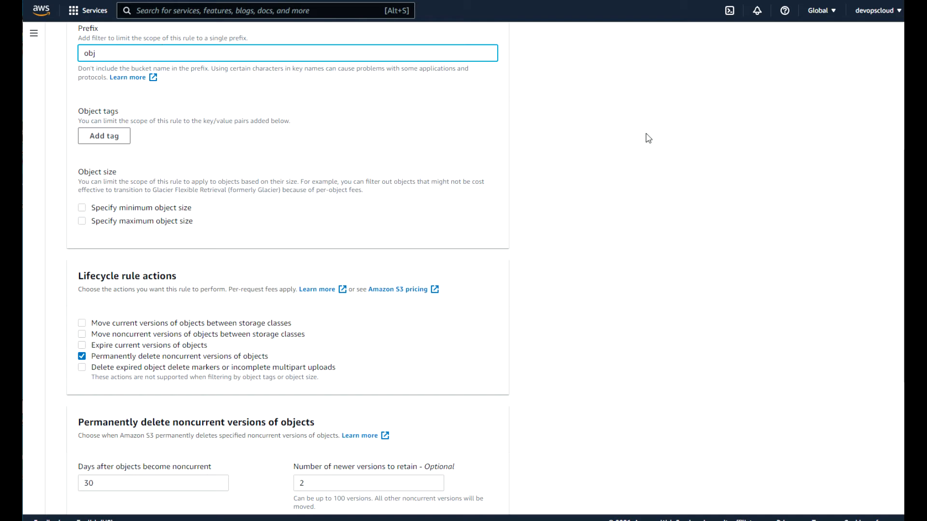
scroll(891, 381, "down", 5)
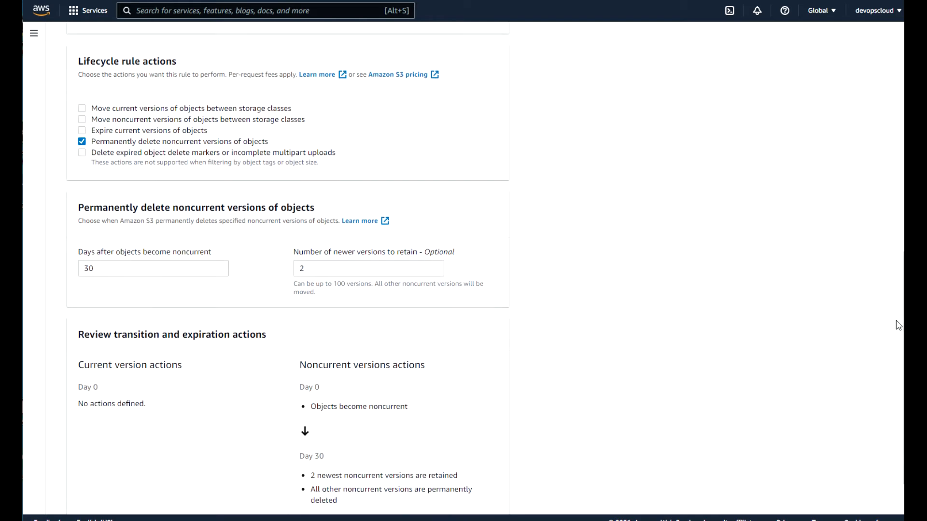
Create the 'notneeded' rule and view its details: Enabled, prefix obj, noncurrent deletion at day 30.
left_click(479, 490)
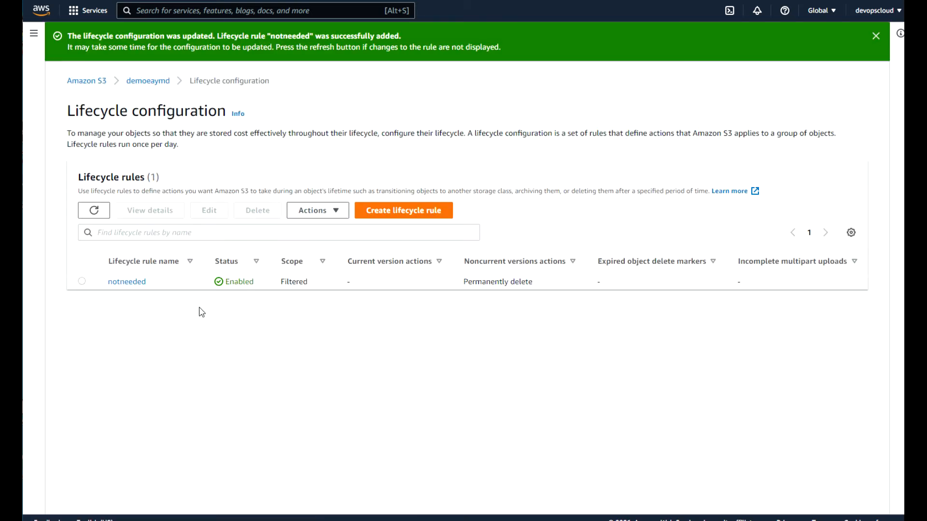
left_click(130, 283)
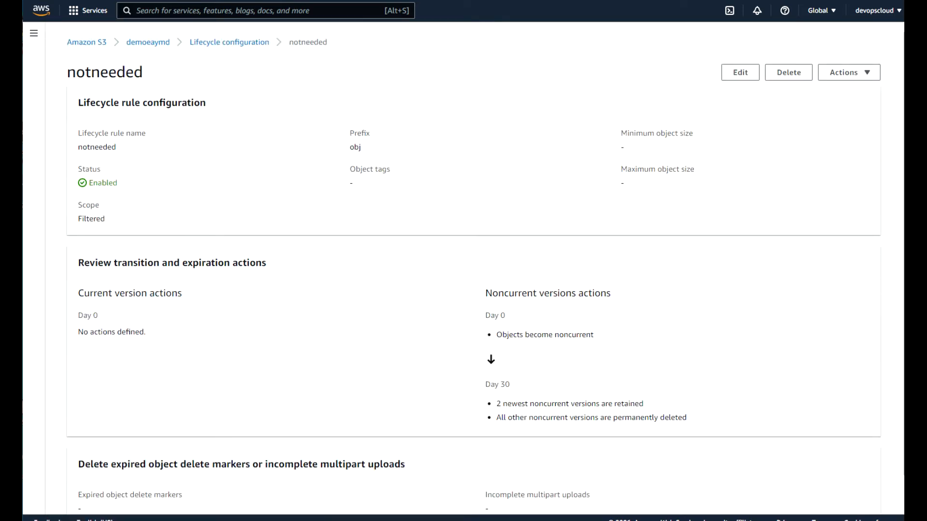
scroll(486, 268, "down", 2)
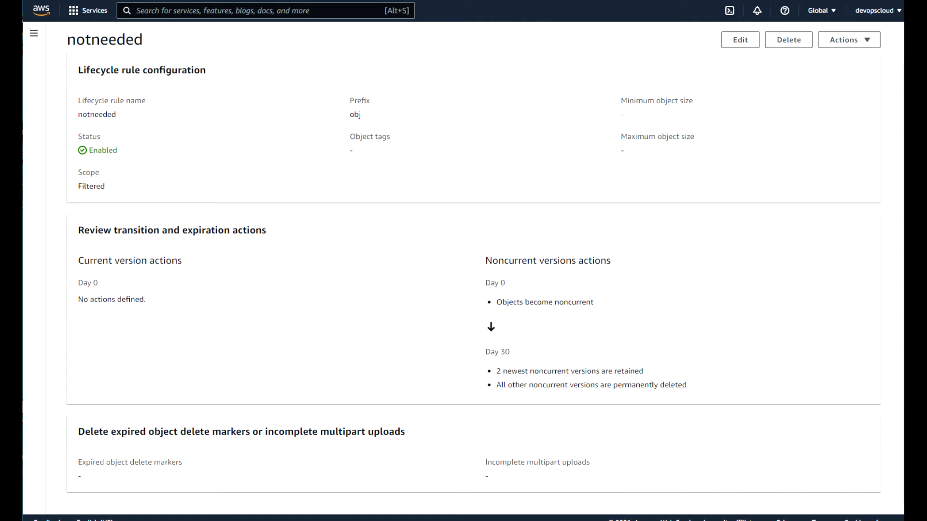
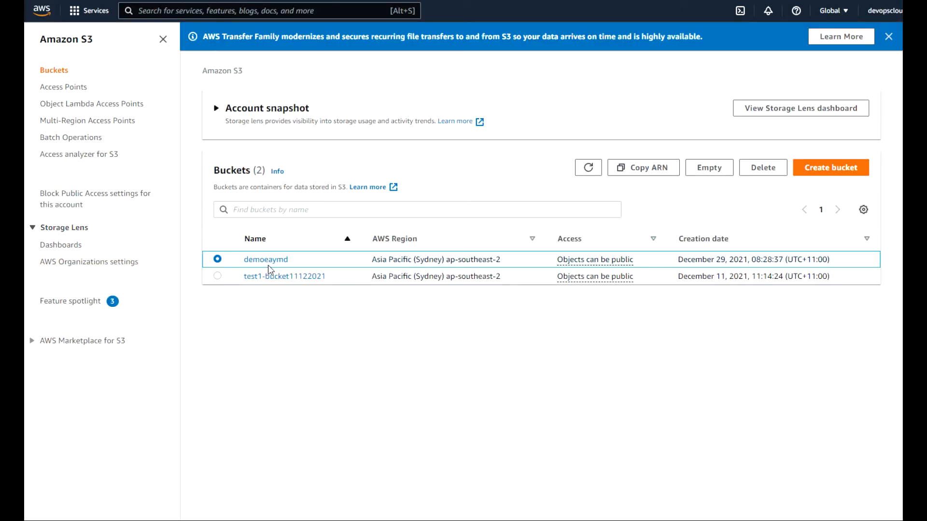
Open the demoeaymd bucket and look over the actions available for its objects.
left_click(266, 260)
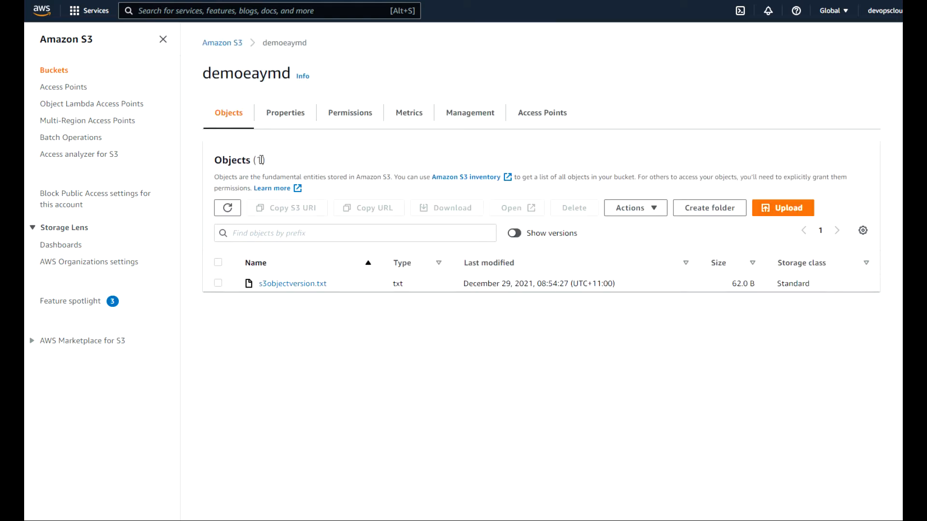
left_click(651, 211)
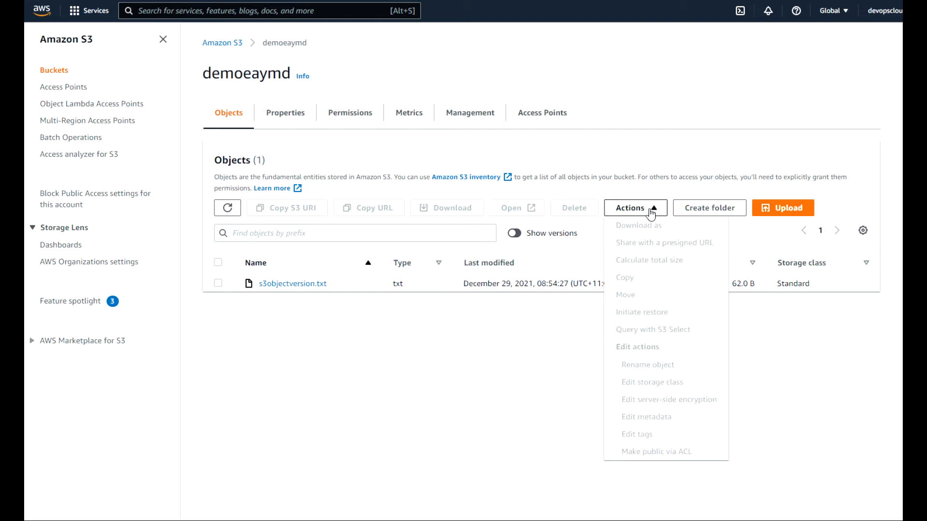
left_click(515, 137)
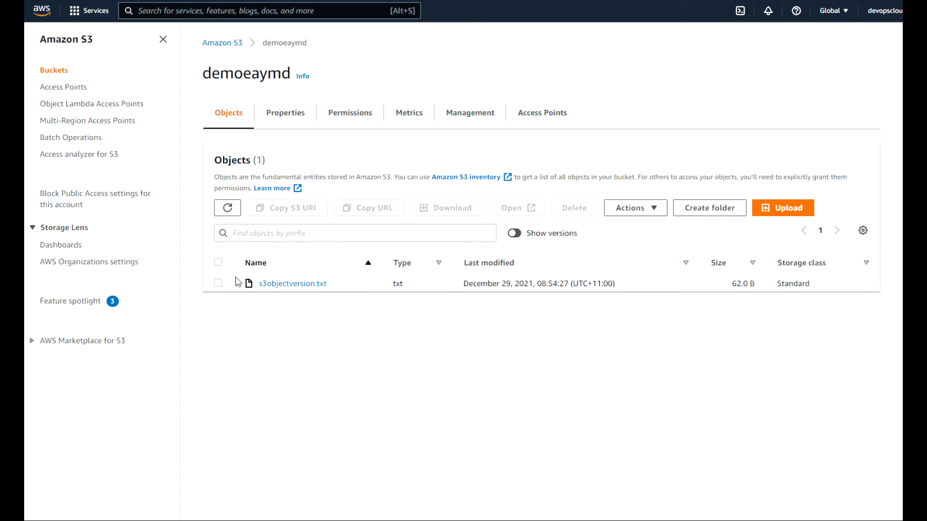
Try deleting demoeaymd, read the bucket-not-empty error, and return to its object list.
left_click(226, 44)
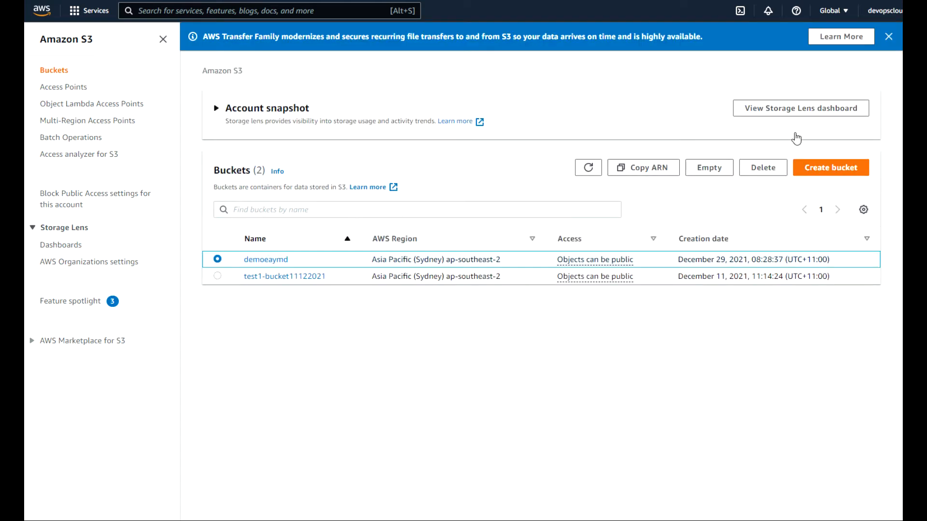
left_click(763, 170)
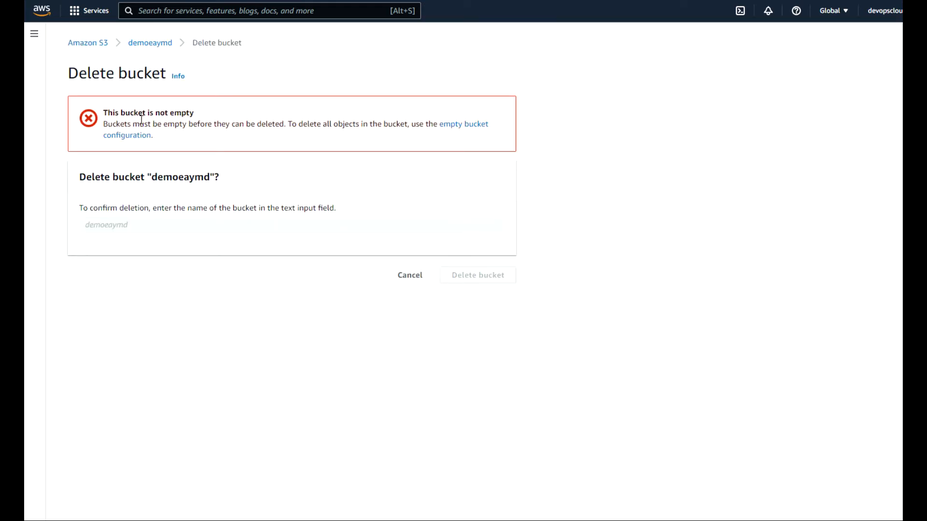
left_click_drag(105, 112, 198, 115)
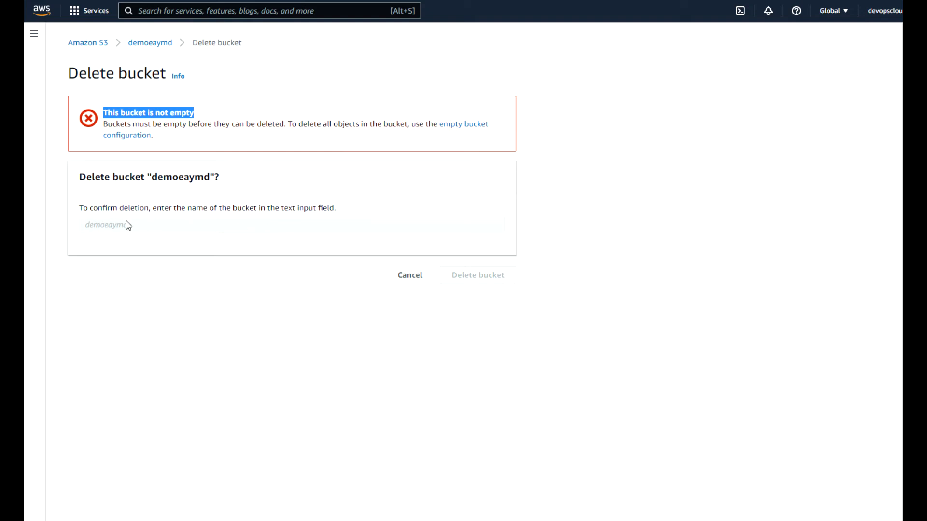
left_click(96, 225)
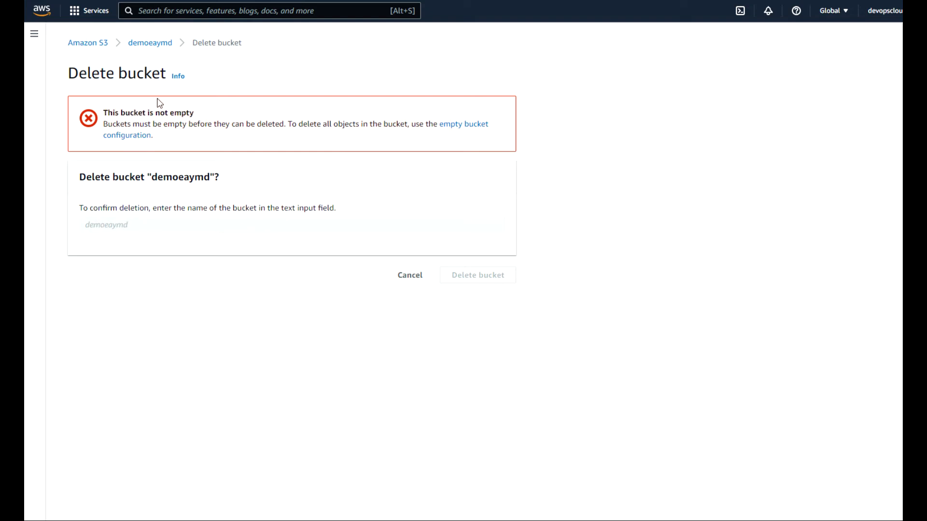
left_click(156, 53)
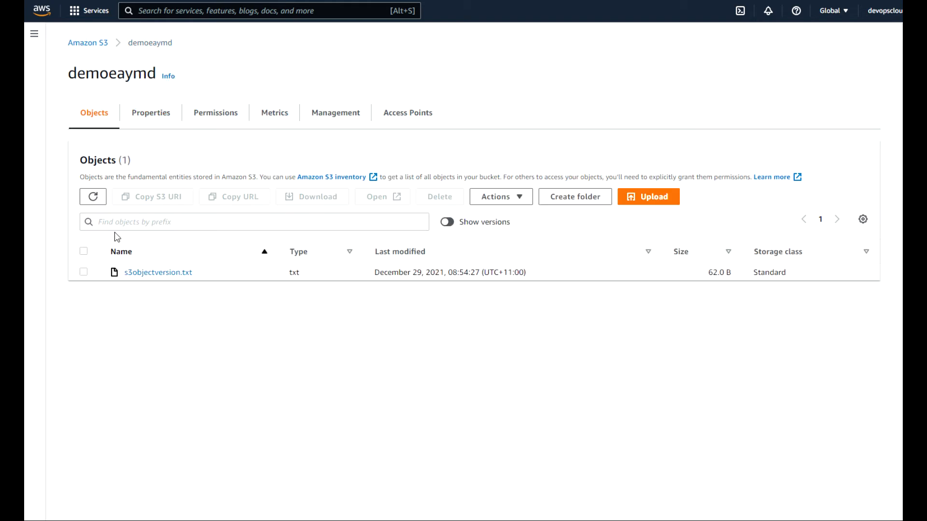
Delete s3objectversion.txt from demoeaymd, confirming with 'delete', then go back to the bucket list.
left_click(84, 272)
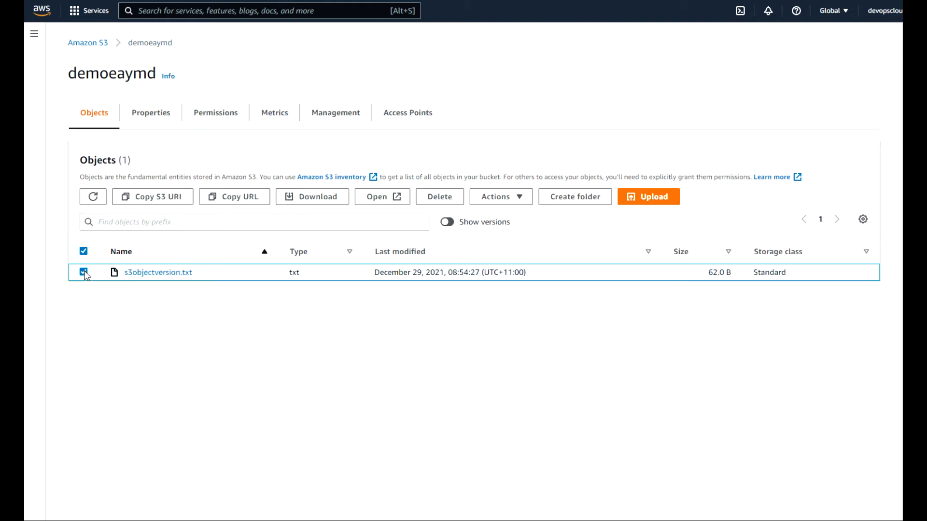
left_click(446, 198)
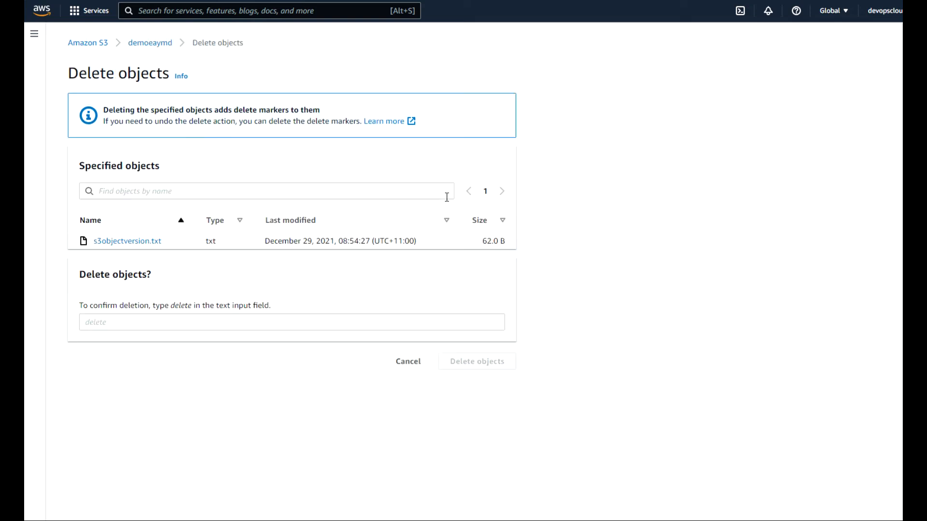
left_click(107, 318)
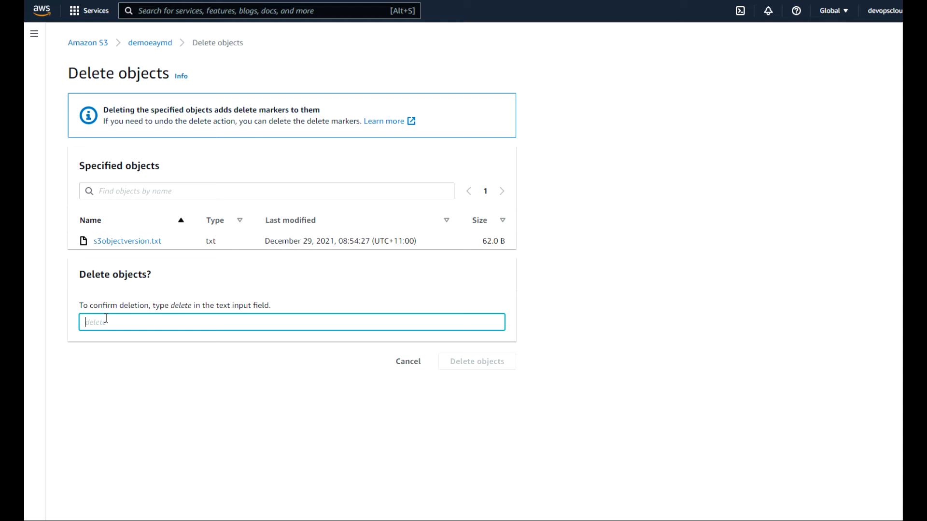
type("delete")
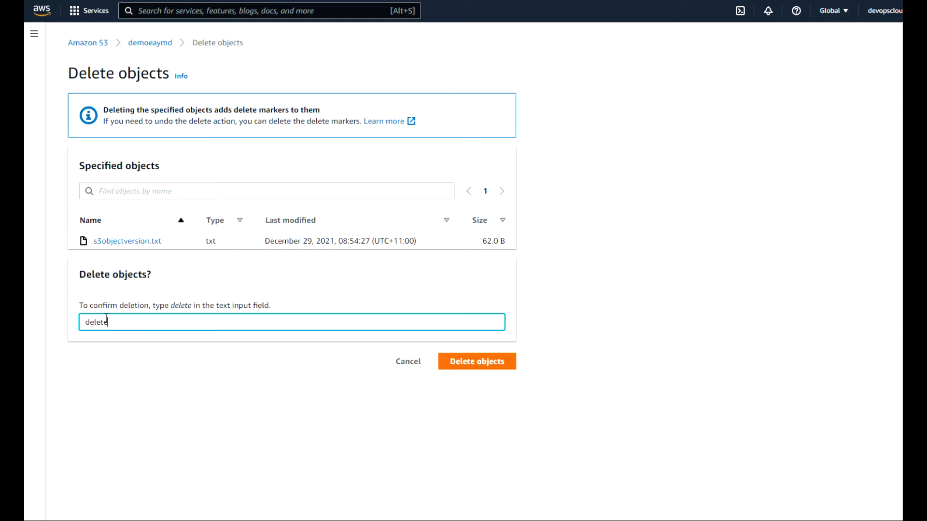
left_click(483, 365)
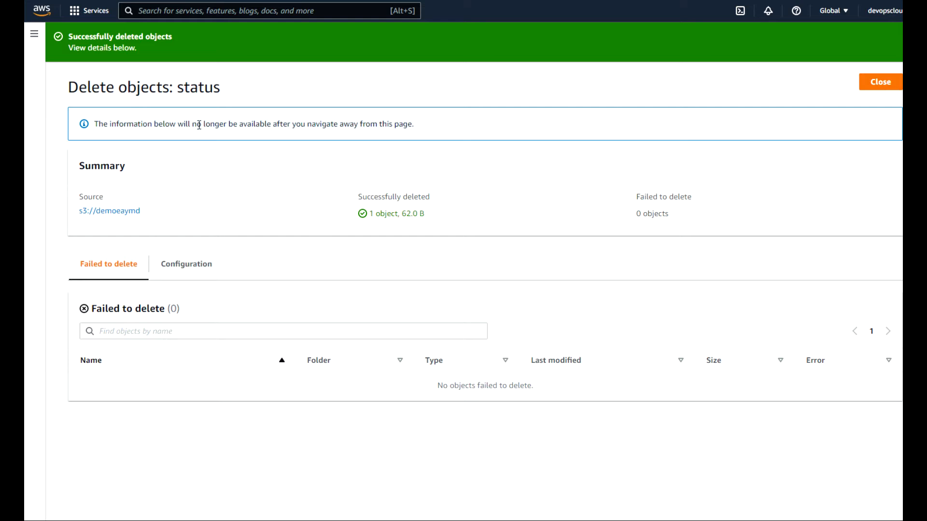
left_click(880, 82)
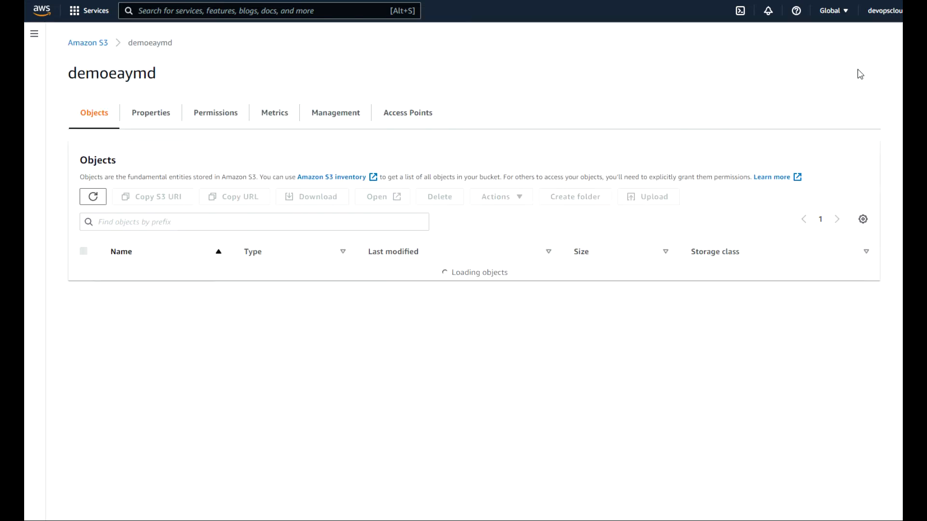
left_click(87, 44)
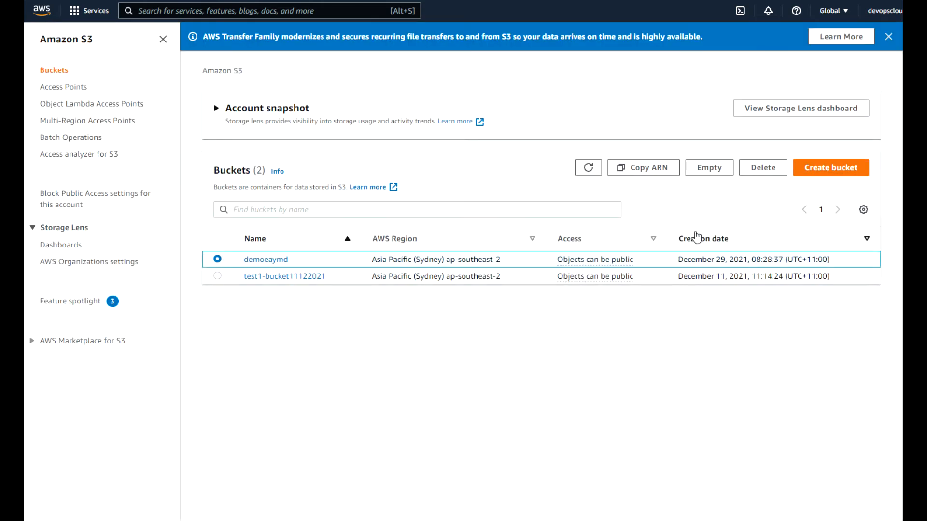
Empty demoeaymd with the 'permanently delete' confirmation, removing its 3 remaining objects (123.0 B).
left_click(762, 169)
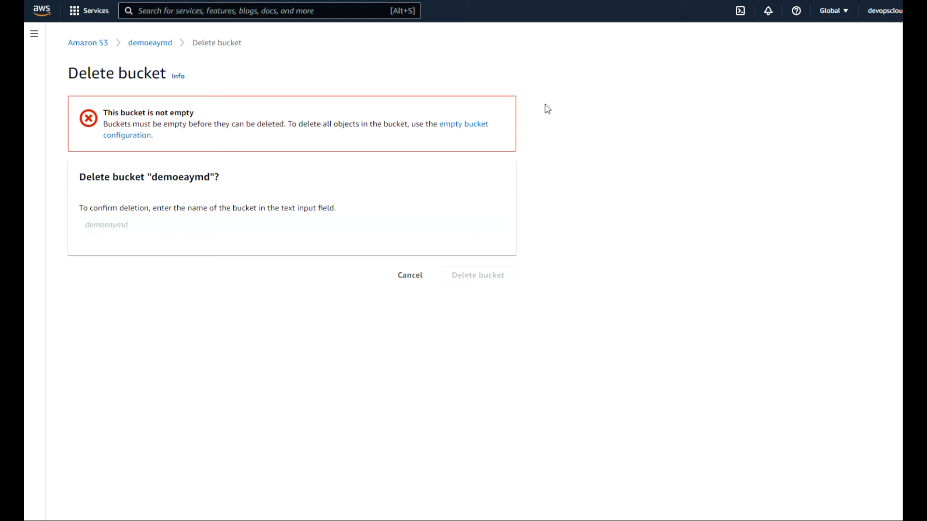
left_click(455, 126)
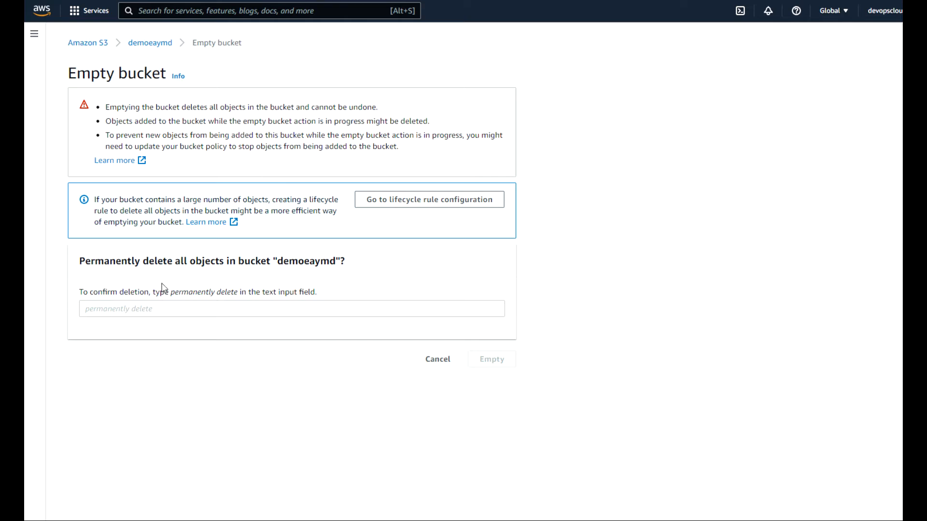
left_click(119, 310)
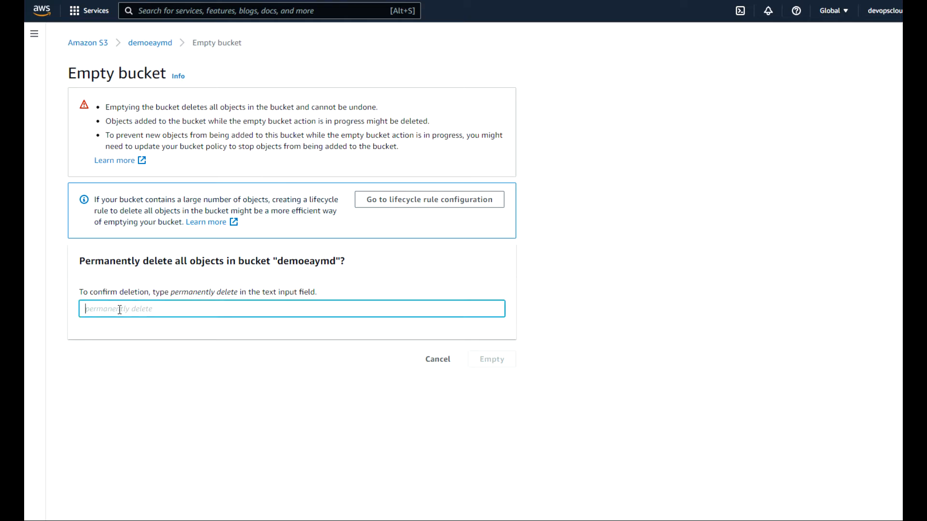
left_click(173, 297)
left_click_drag(172, 297, 239, 298)
key("ctrl+c")
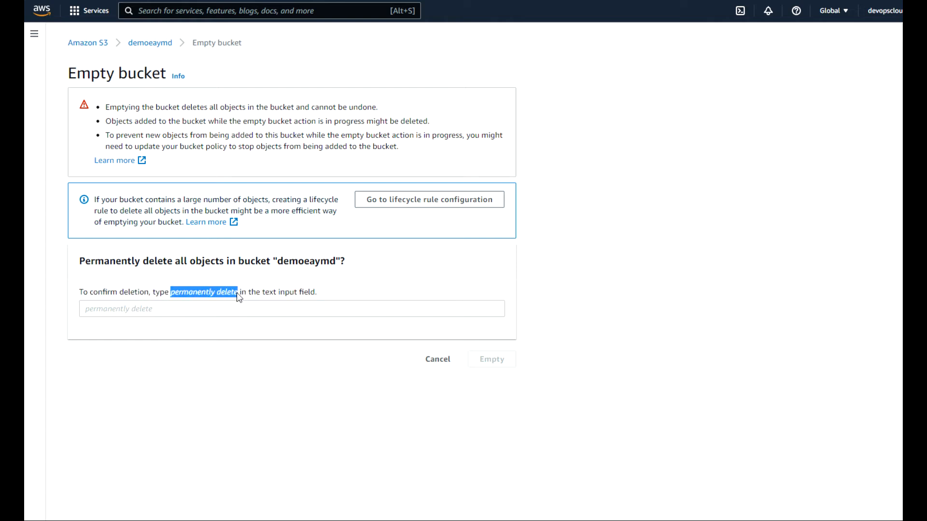
left_click(154, 309)
key("ctrl+v")
left_click(491, 359)
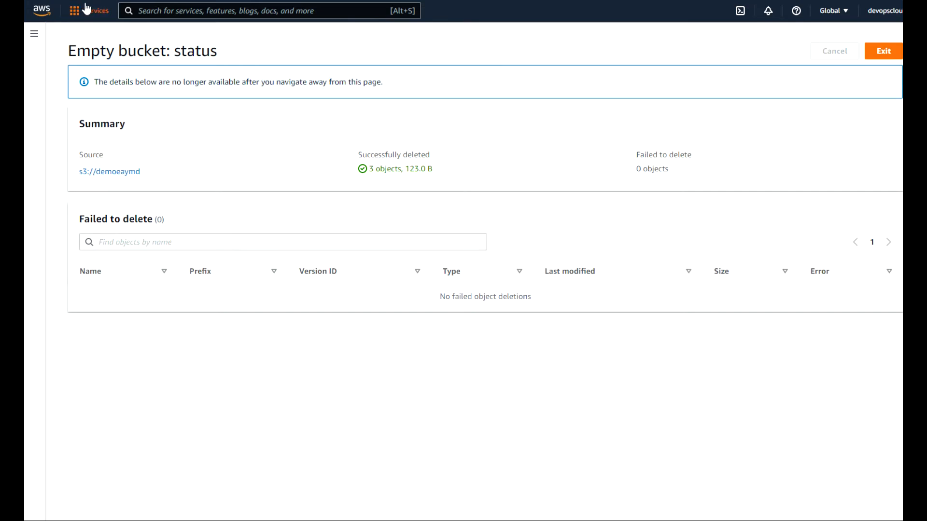
left_click(881, 53)
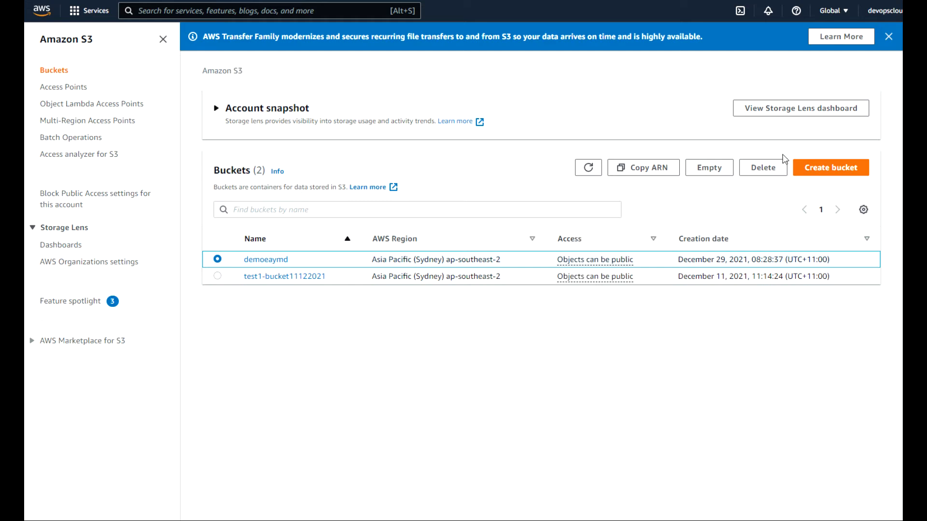
Delete the empty demoeaymd bucket, pasting its name as the confirmation.
left_click(762, 168)
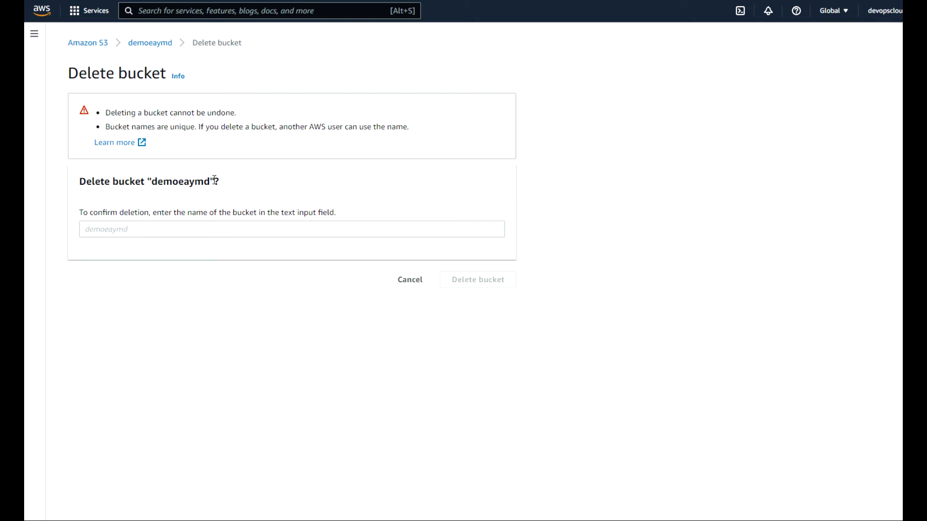
left_click_drag(210, 182, 154, 179)
key("ctrl+c")
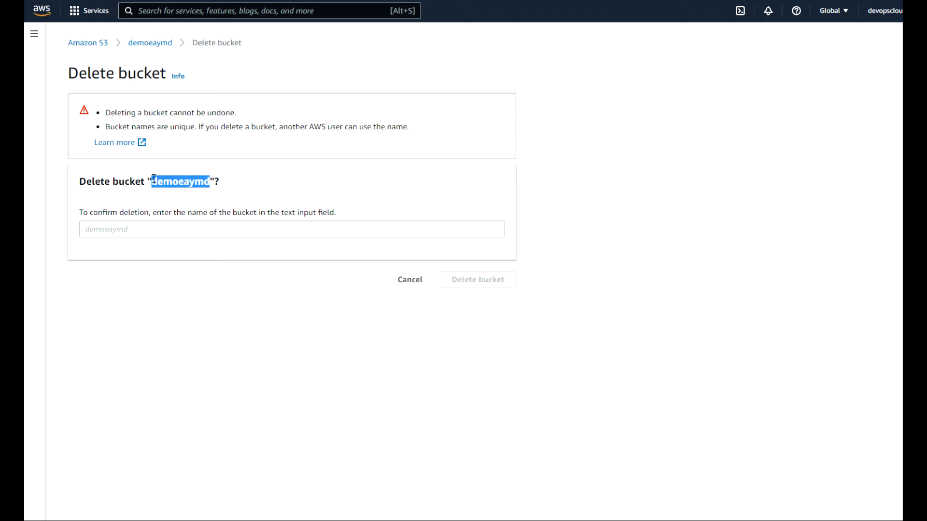
left_click(117, 228)
key("ctrl+v")
left_click(483, 279)
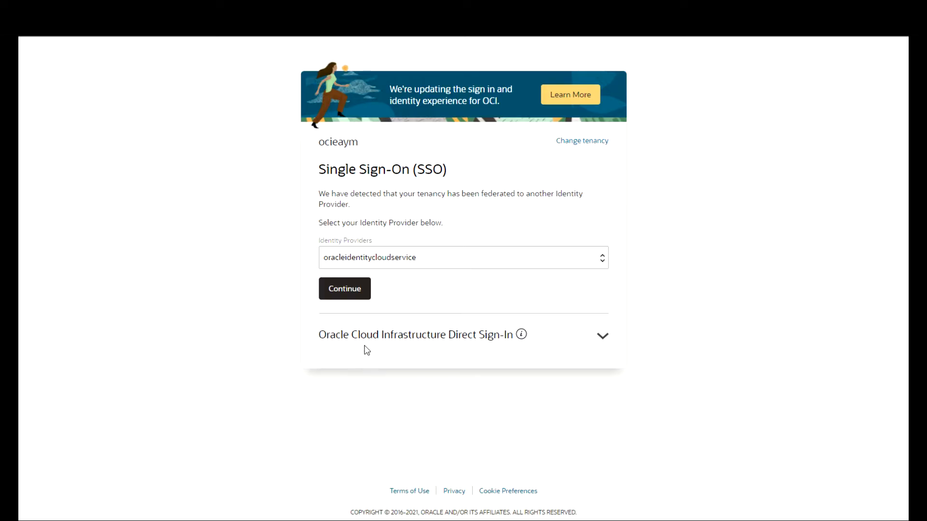
Sign in through the oracleidentitycloudservice SSO and go to Storage > Buckets for the feedback compartment.
left_click(348, 293)
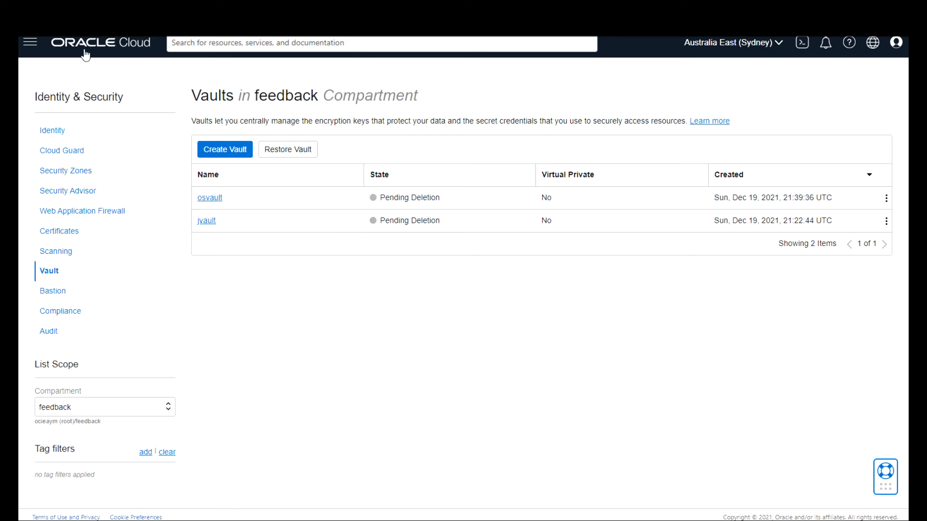
left_click(29, 44)
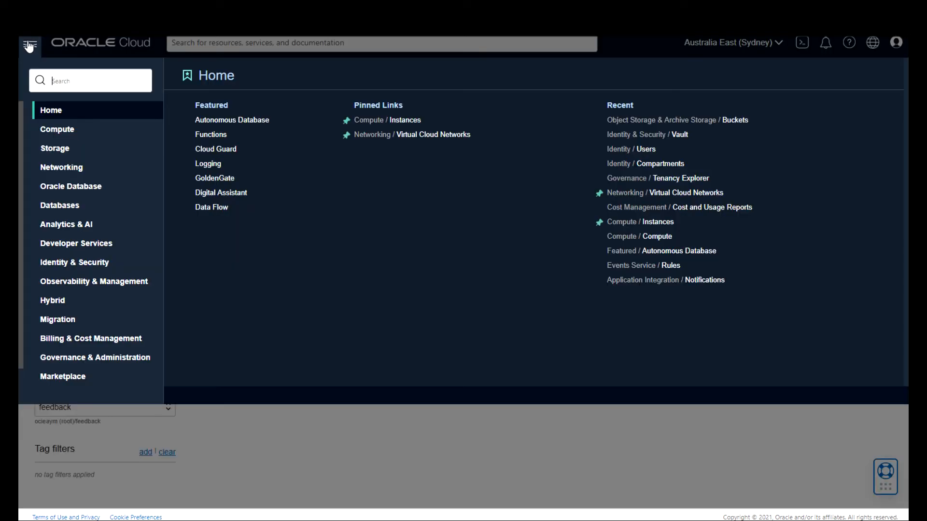
left_click(57, 154)
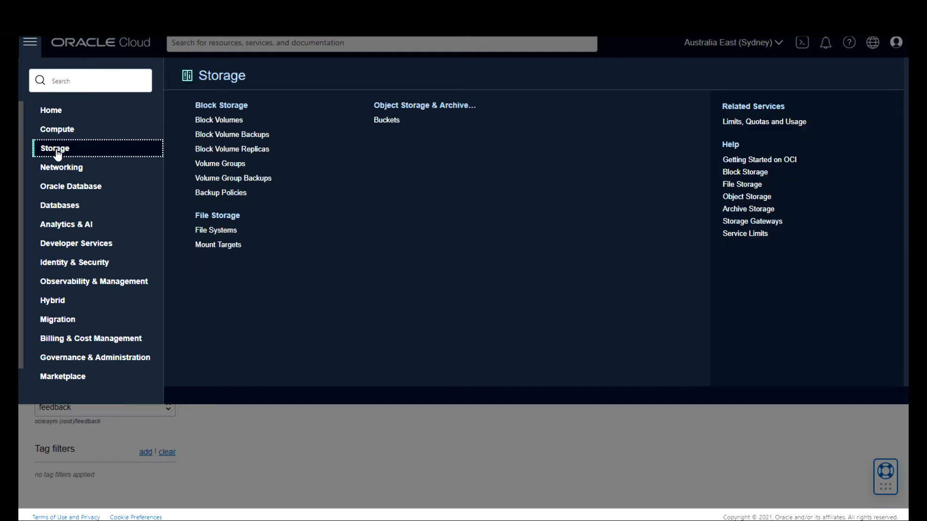
left_click(407, 121)
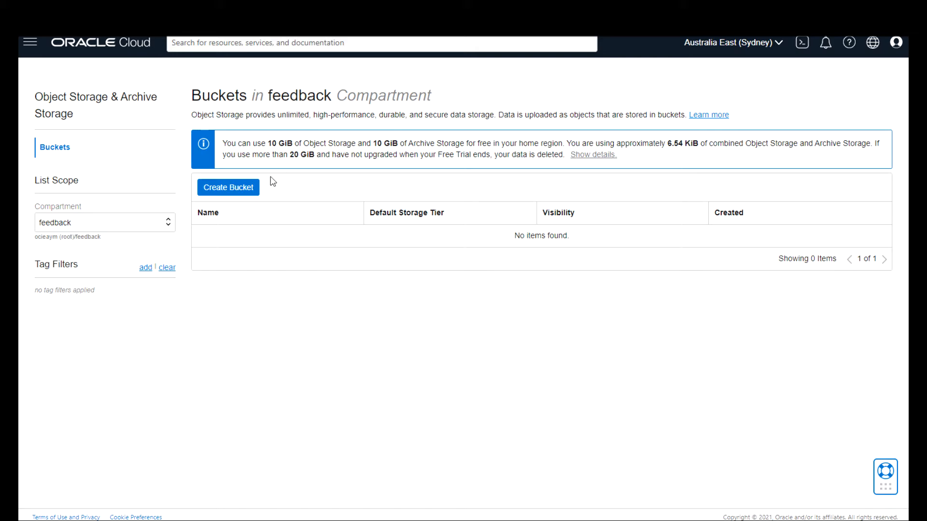
Create a bucket named bucket-val and open its details to see 0 objects.
left_click(238, 185)
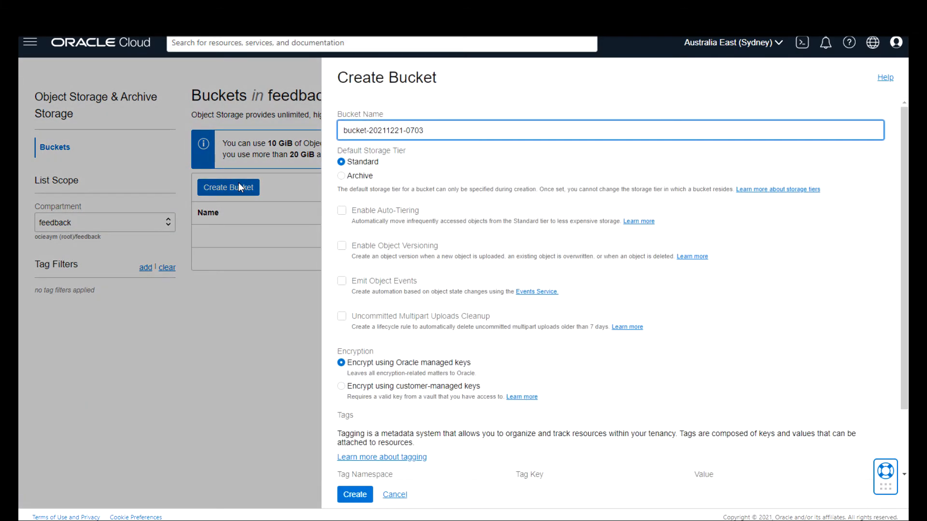
left_click_drag(426, 130, 372, 130)
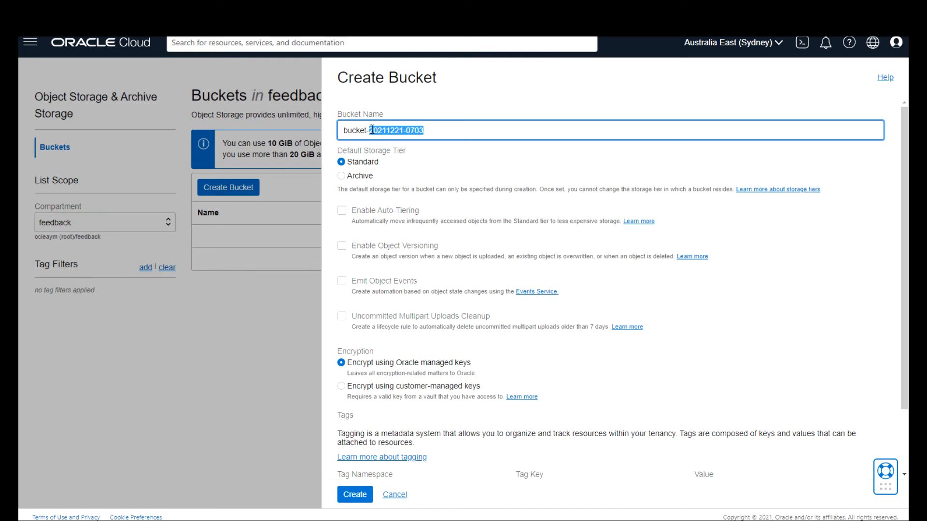
type("val")
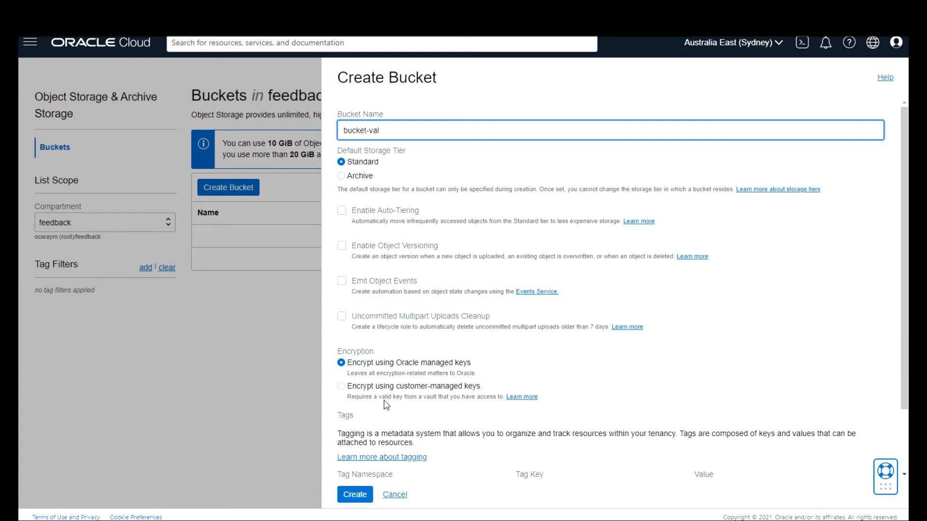
left_click(363, 496)
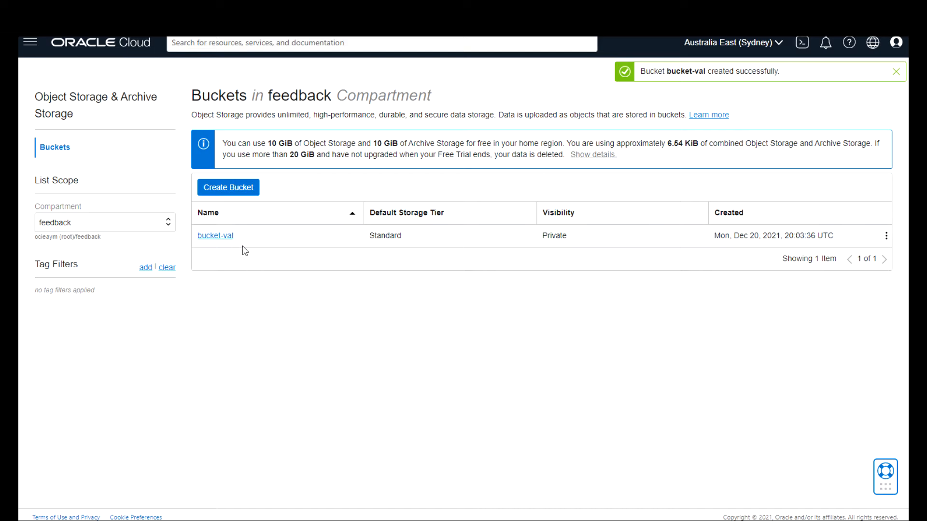
left_click(221, 239)
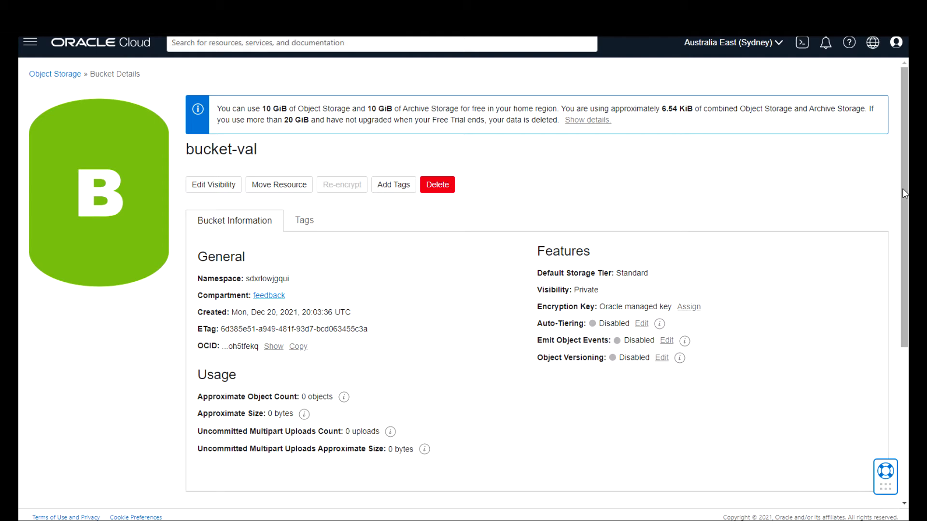
left_click_drag(902, 188, 896, 300)
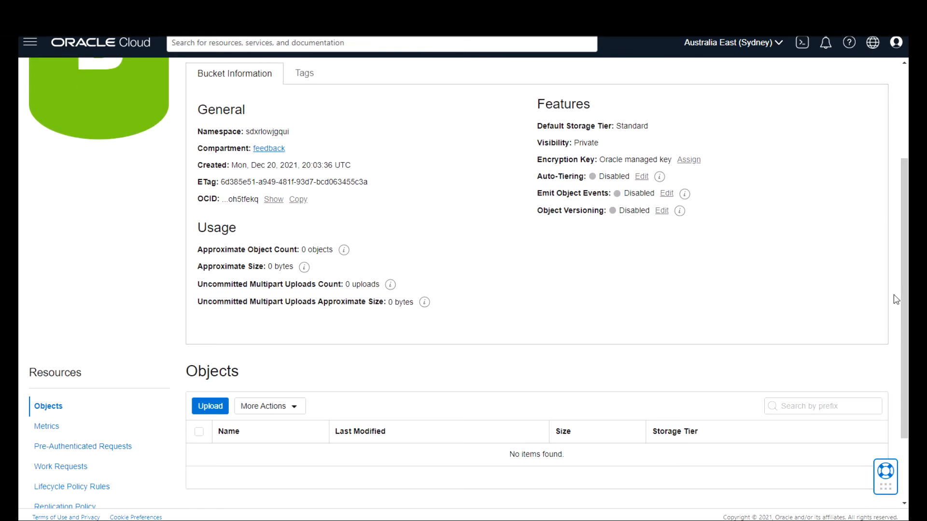
Upload Bangla.txt into bucket-val, where it is listed as Bangla.txt.txt at 35 bytes.
left_click(211, 407)
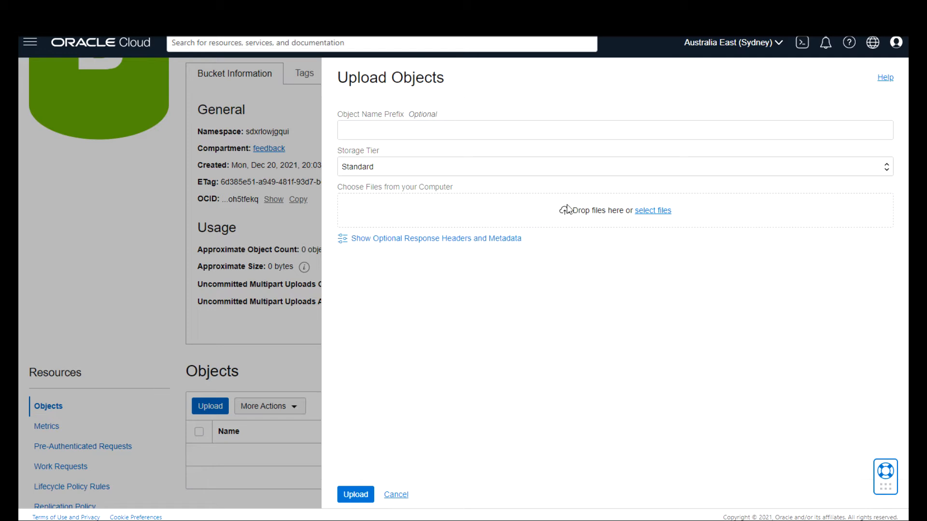
left_click(652, 211)
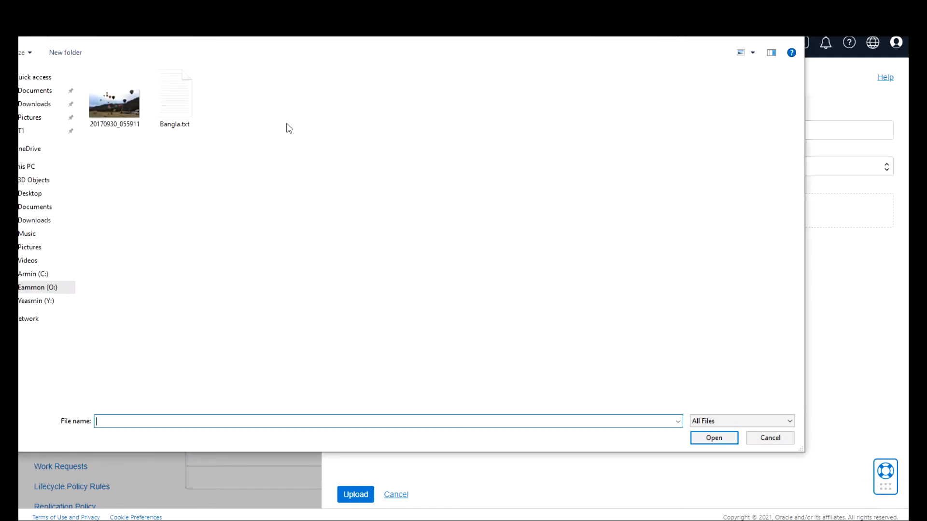
left_click(184, 100)
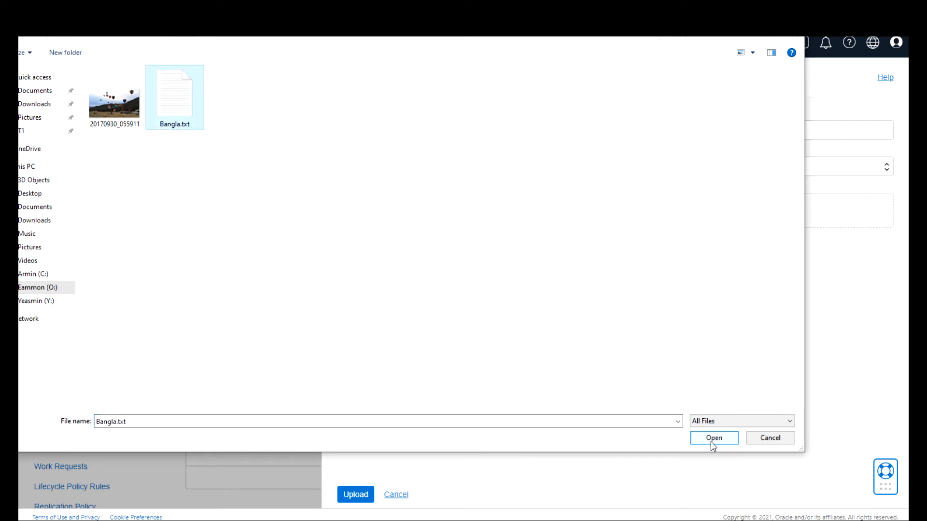
double_click(177, 101)
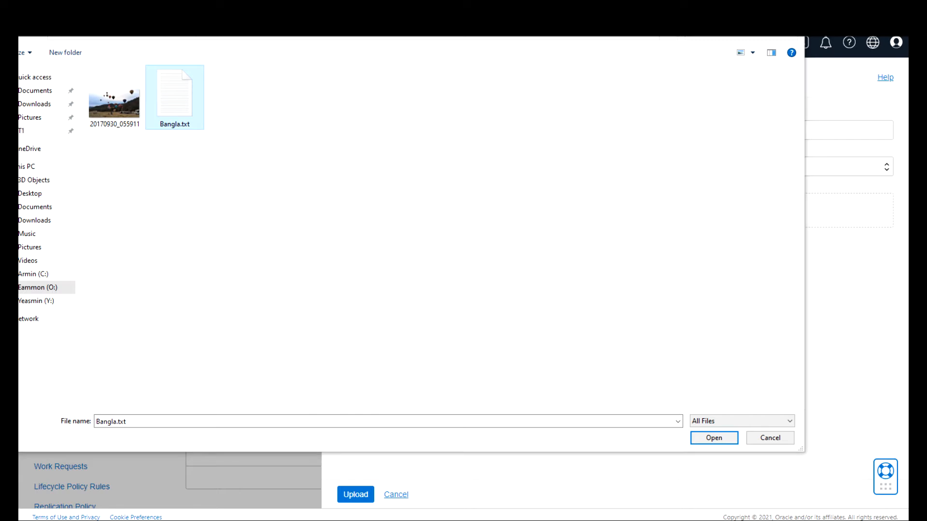
right_click(176, 100)
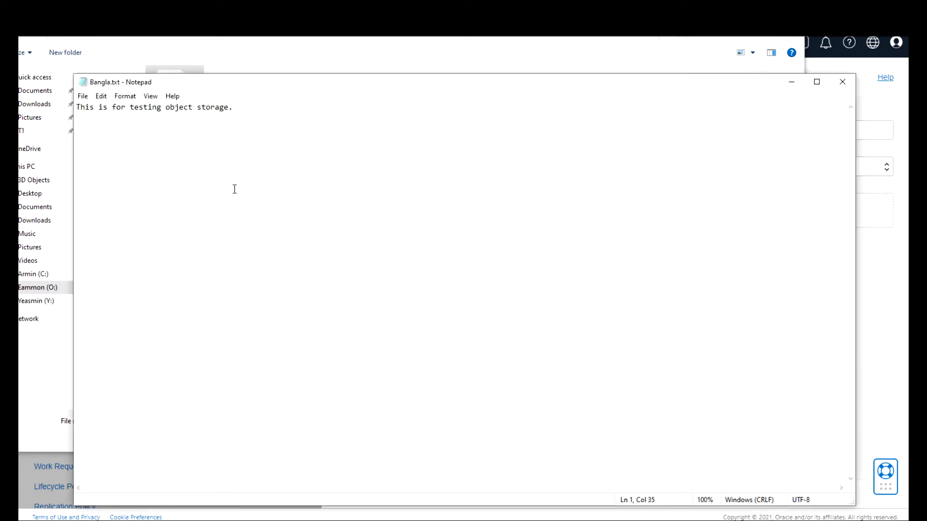
left_click(842, 83)
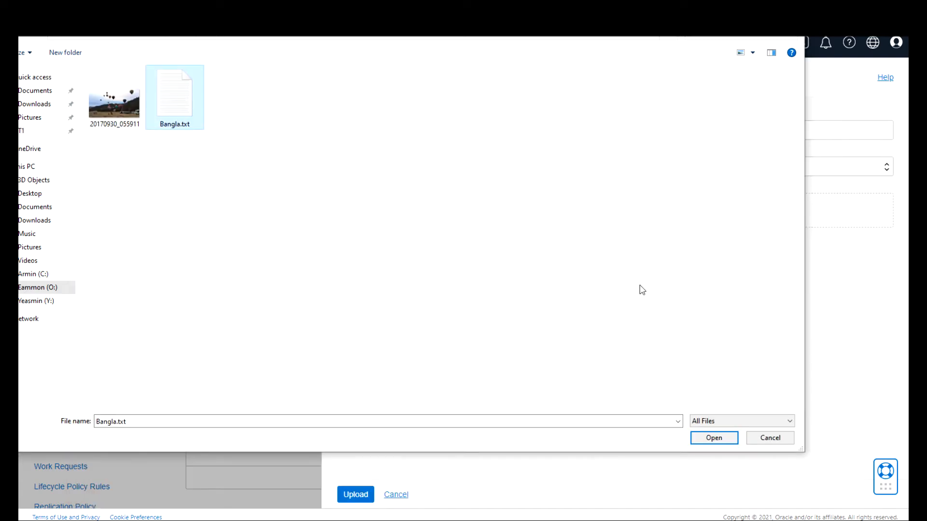
left_click(719, 440)
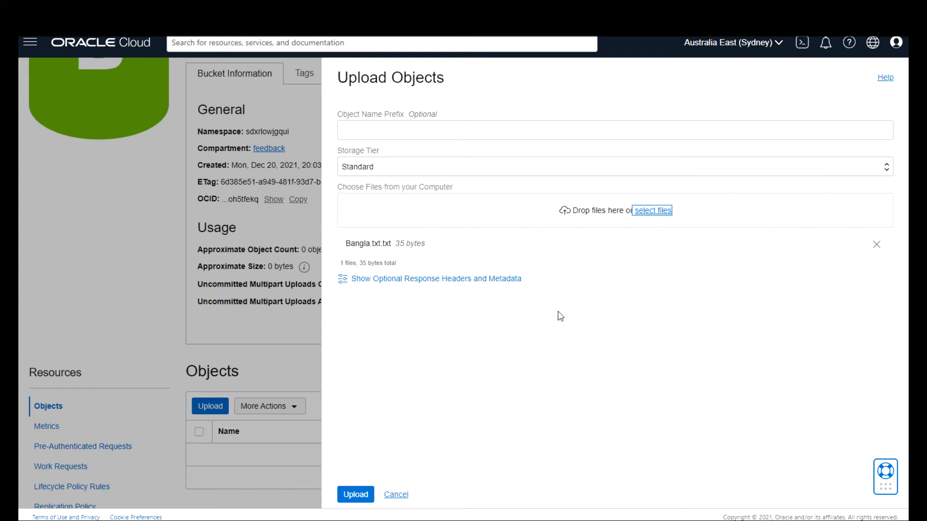
left_click(357, 494)
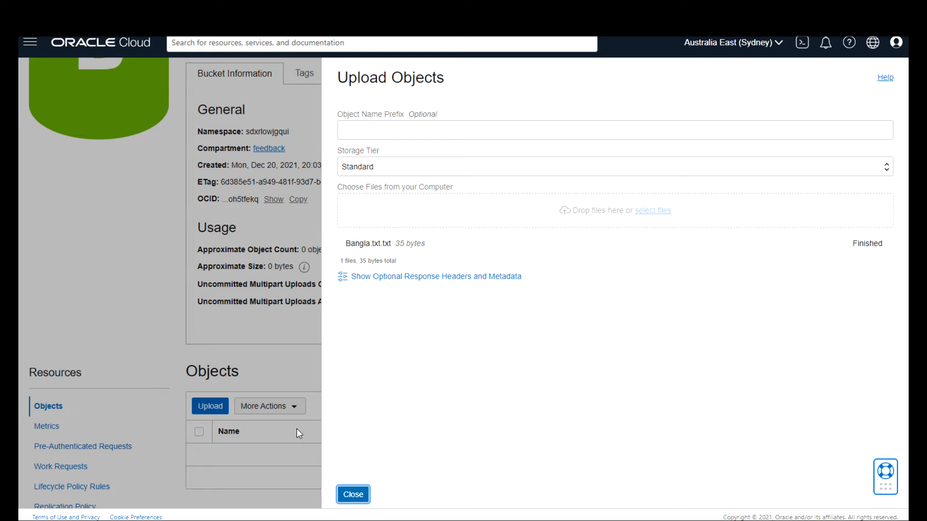
left_click(353, 495)
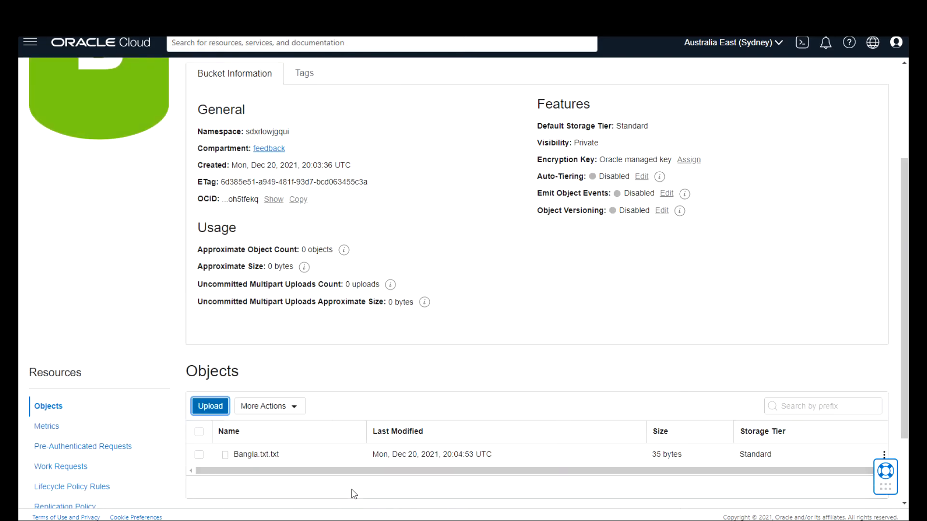
Drag the 20170930_055911.jpg photo (1.24 MiB) into the upload panel and upload it to bucket-val.
left_click(210, 407)
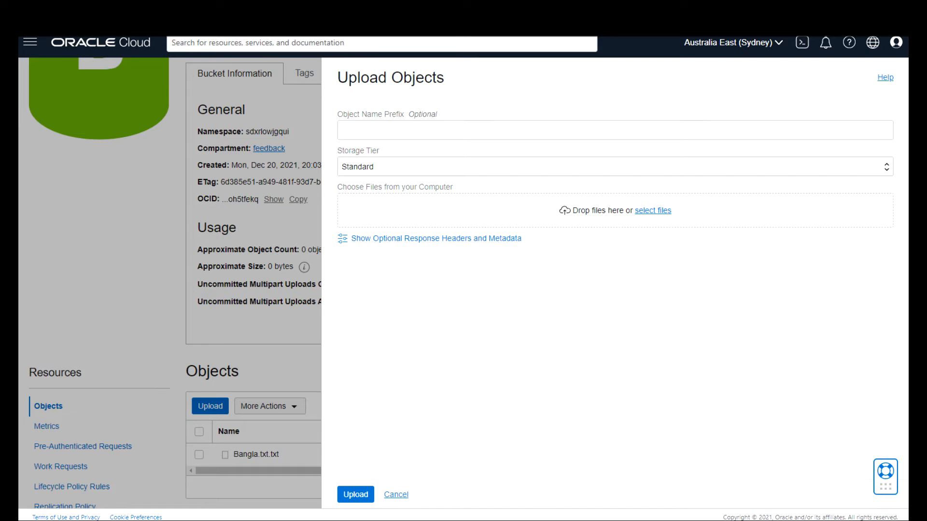
left_click_drag(236, 346, 637, 218)
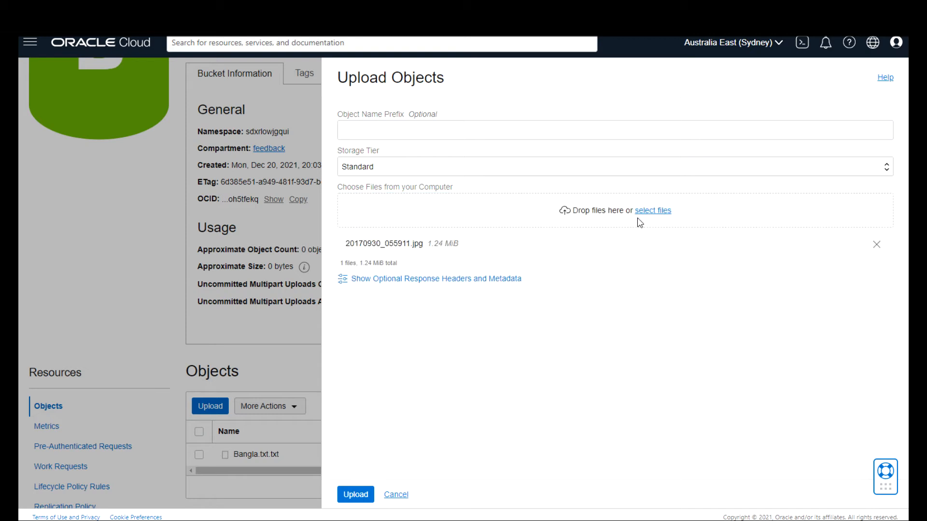
left_click(360, 497)
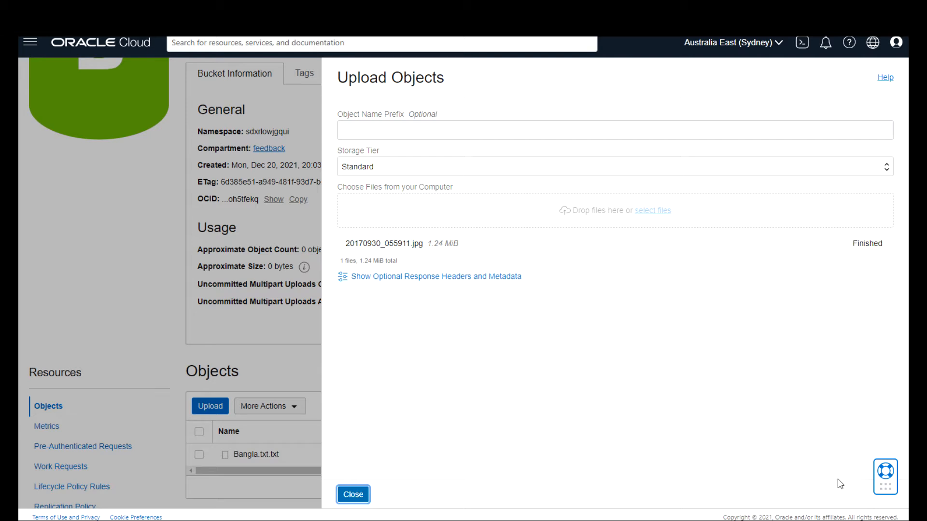
Open the object details of the 20170930_055911.jpg photo.
left_click(353, 495)
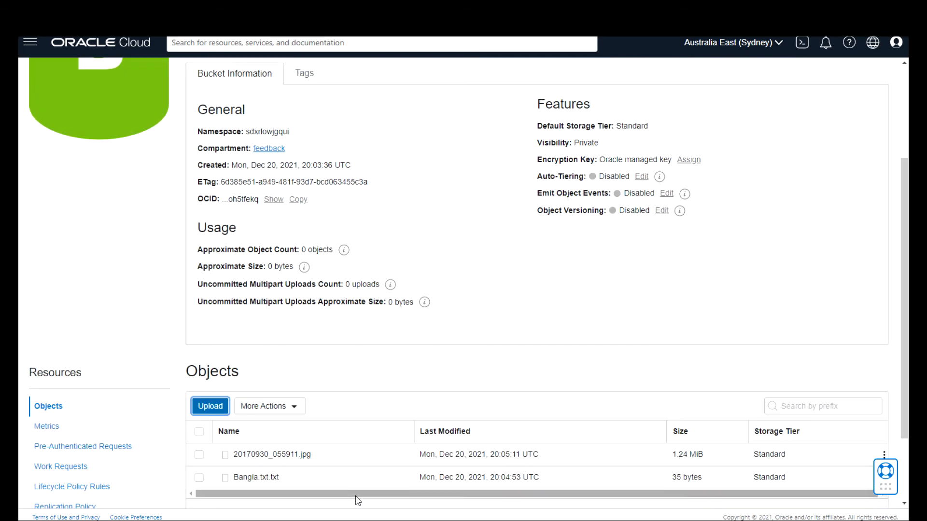
left_click_drag(902, 393, 907, 471)
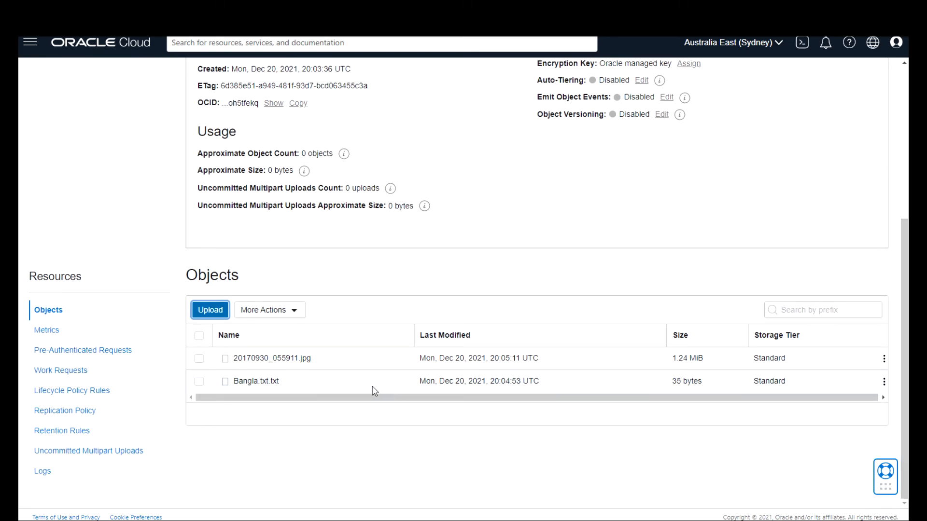
left_click(885, 359)
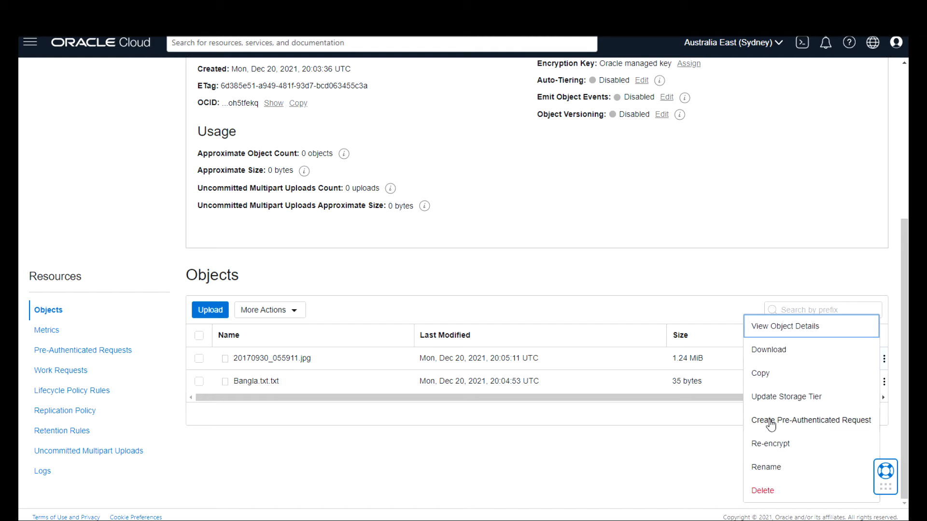
left_click(806, 328)
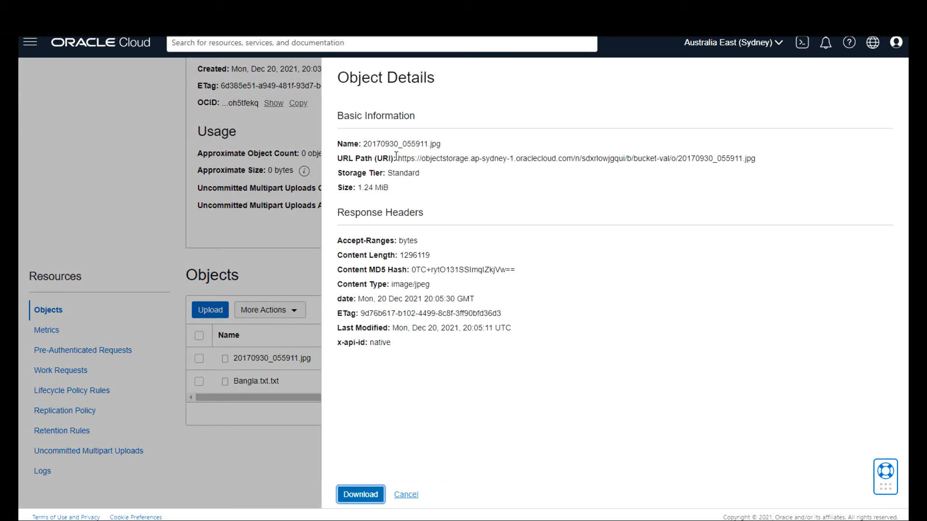
Copy the photo's URL path and load it in a new browser tab, which returns BucketNotFound.
left_click_drag(398, 157, 775, 170)
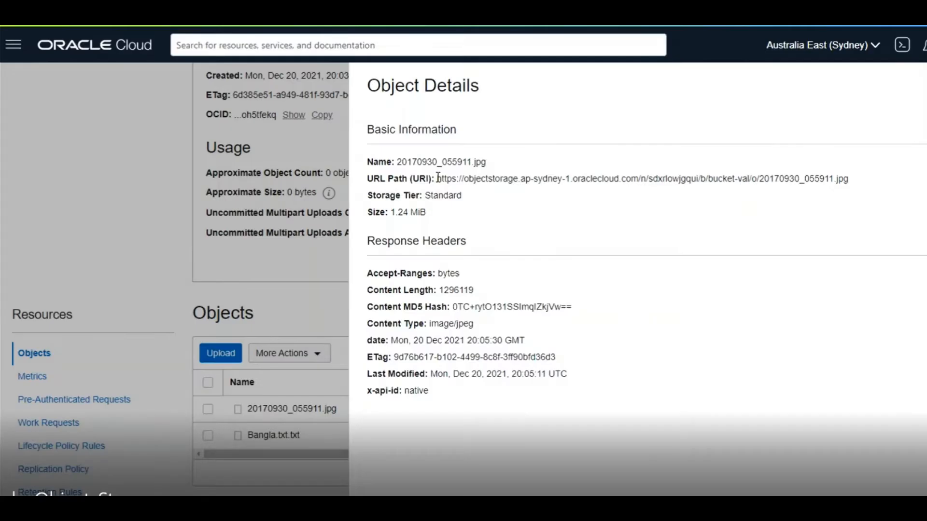
left_click_drag(438, 179, 917, 183)
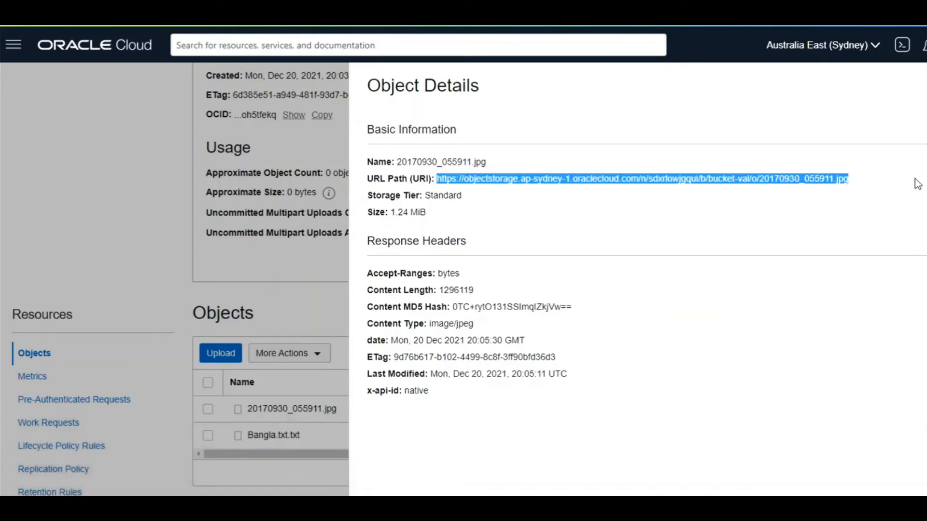
right_click(823, 183)
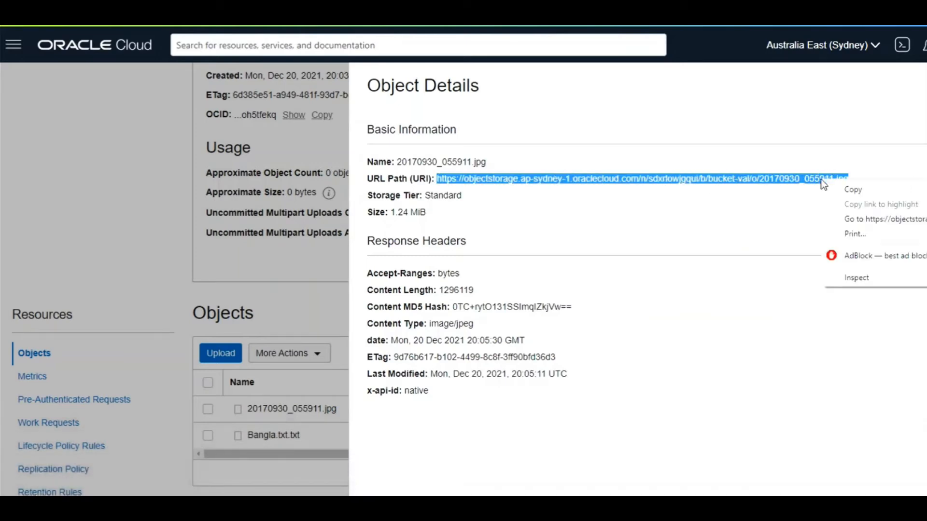
left_click(855, 190)
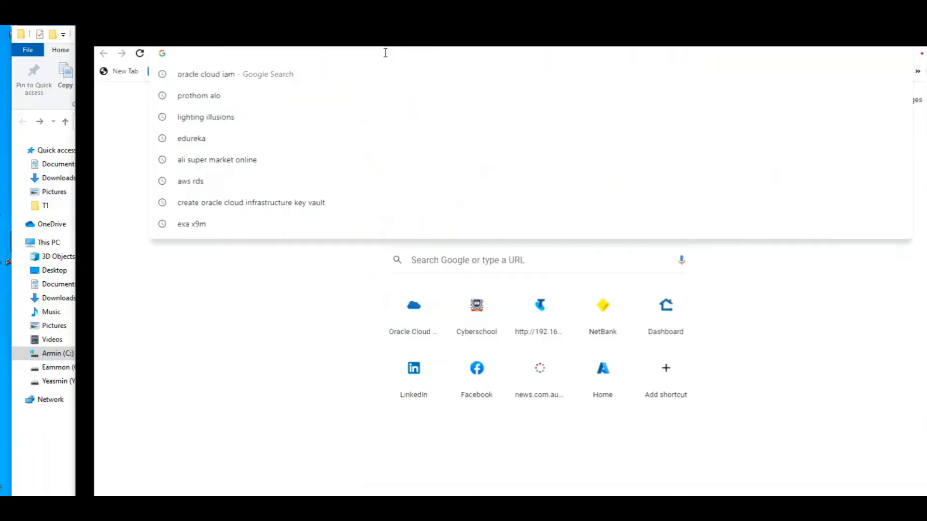
key("ctrl+v")
key("Return")
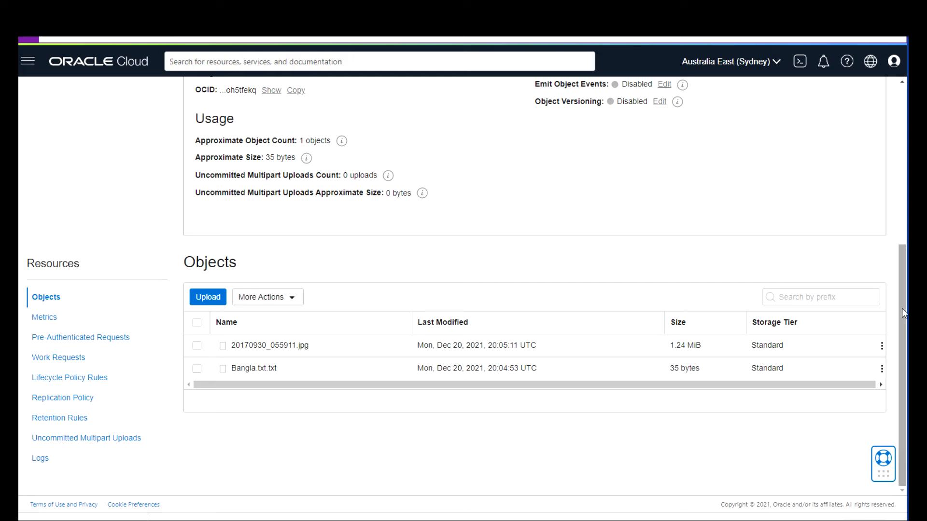
Set bucket-val's visibility to Public and reload the photo URL tab, which still shows BucketNotFound.
left_click_drag(905, 273, 906, 124)
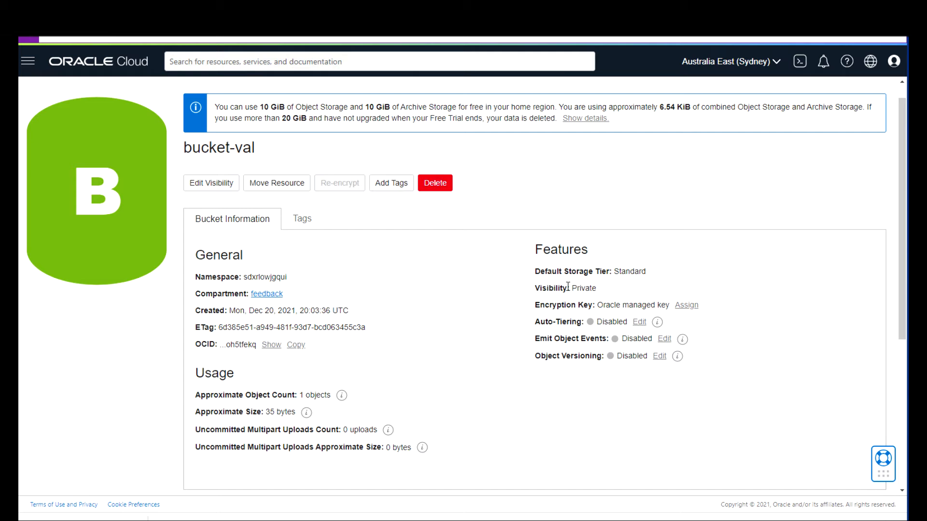
left_click(223, 188)
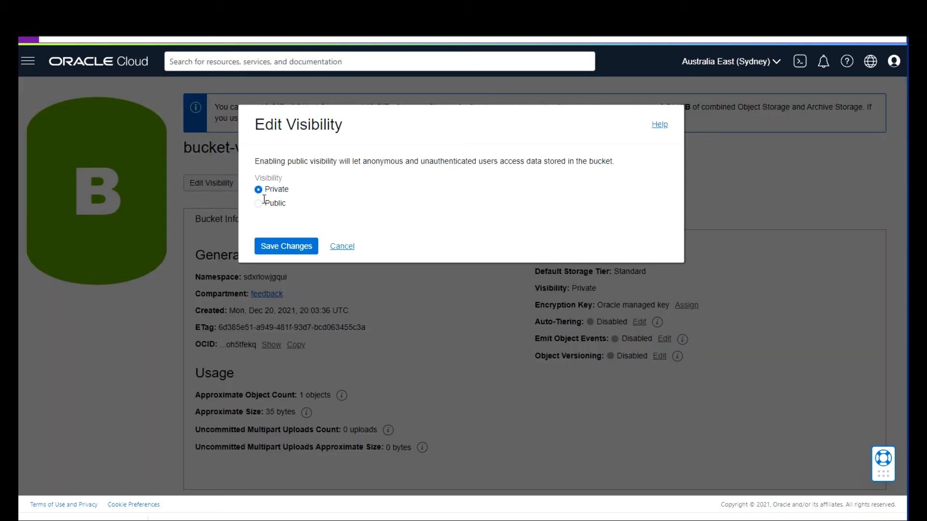
left_click(259, 204)
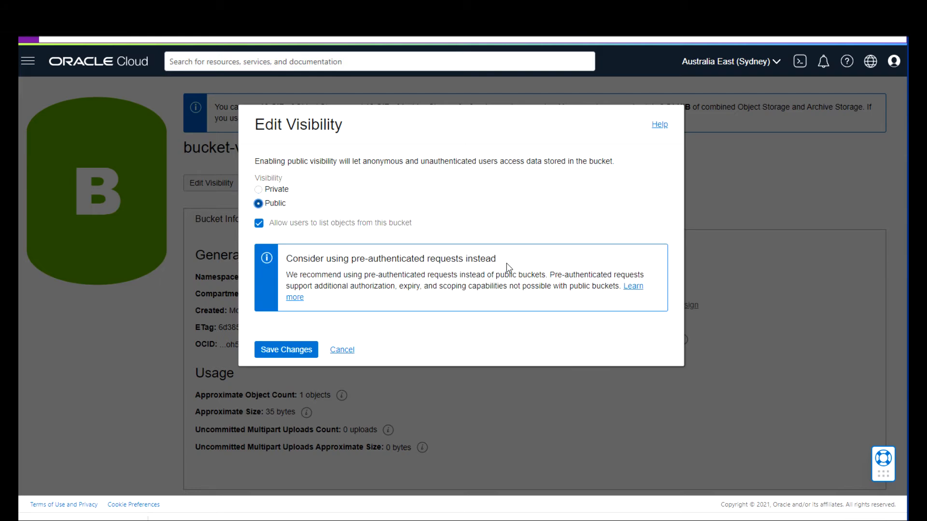
left_click(295, 357)
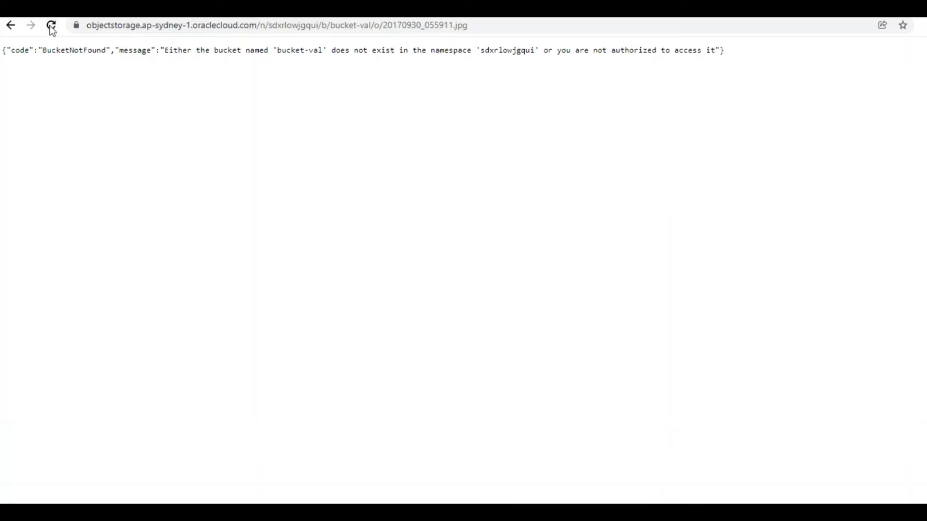
left_click(51, 27)
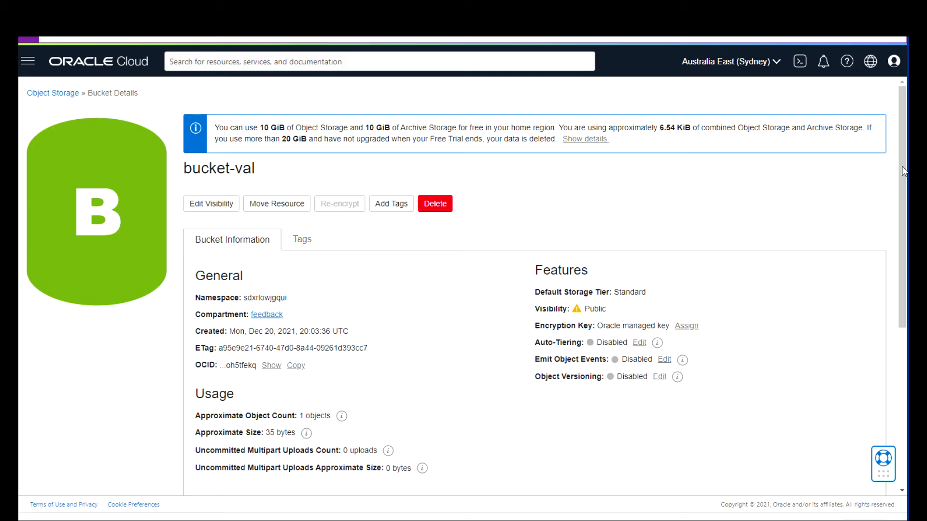
Open the Object Details panel for Bangla.txt.txt in bucket-val.
left_click_drag(902, 188, 900, 367)
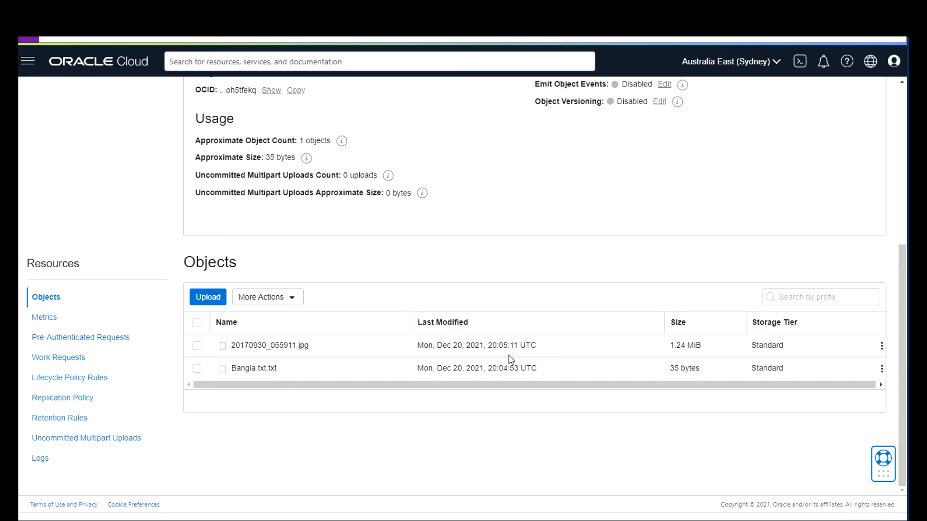
left_click(882, 369)
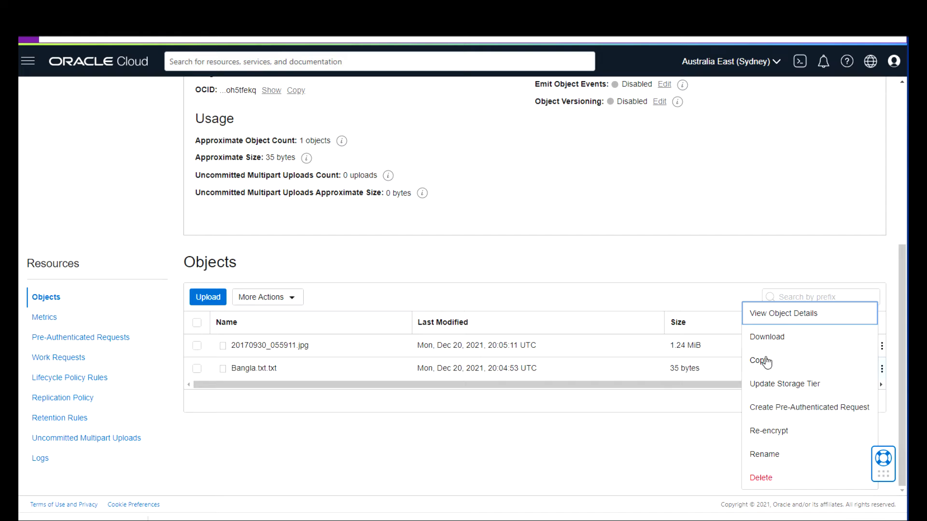
left_click(591, 370)
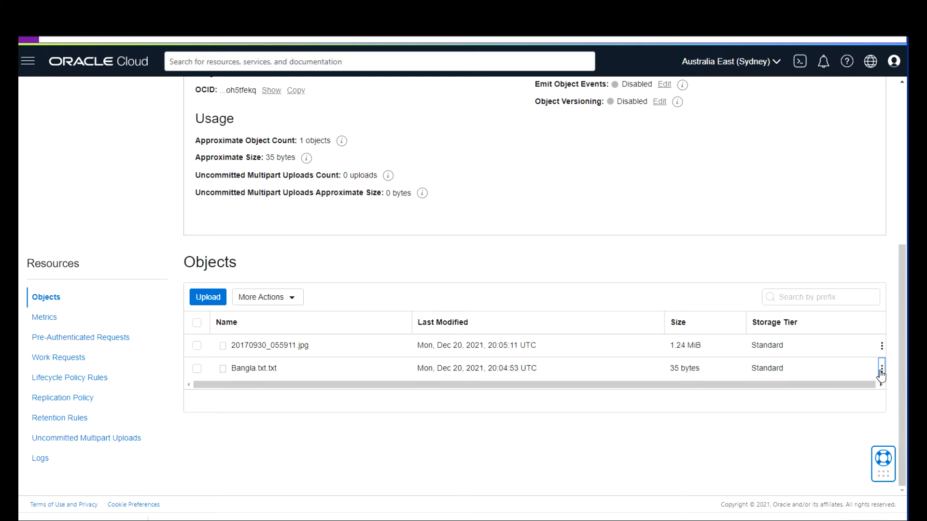
left_click(197, 370)
left_click(882, 369)
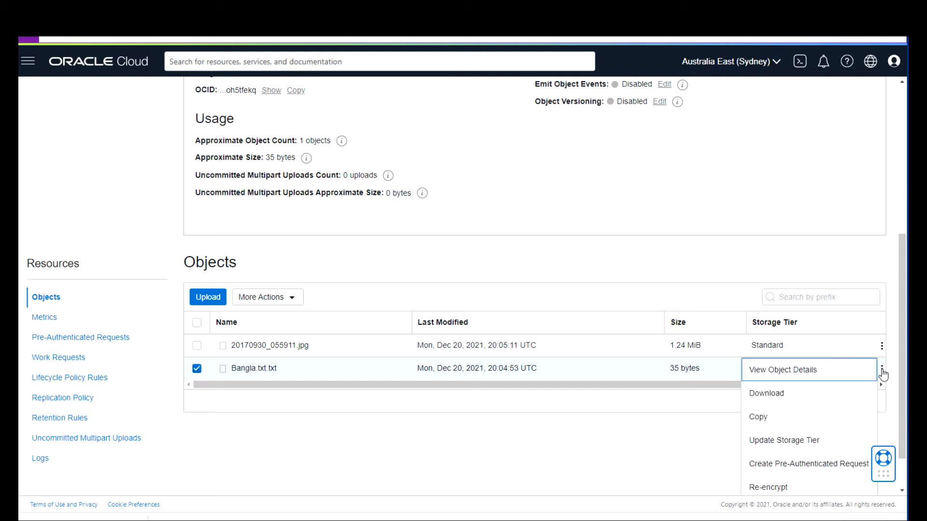
left_click(812, 372)
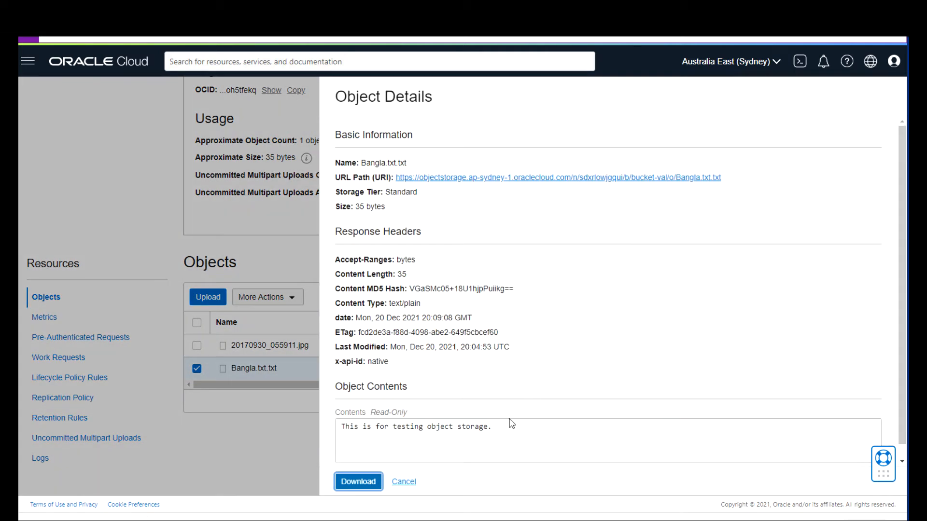
Check the stored text 'This is for testing object storage.' and its URL in a new tab, then close the panel.
left_click_drag(504, 432, 341, 435)
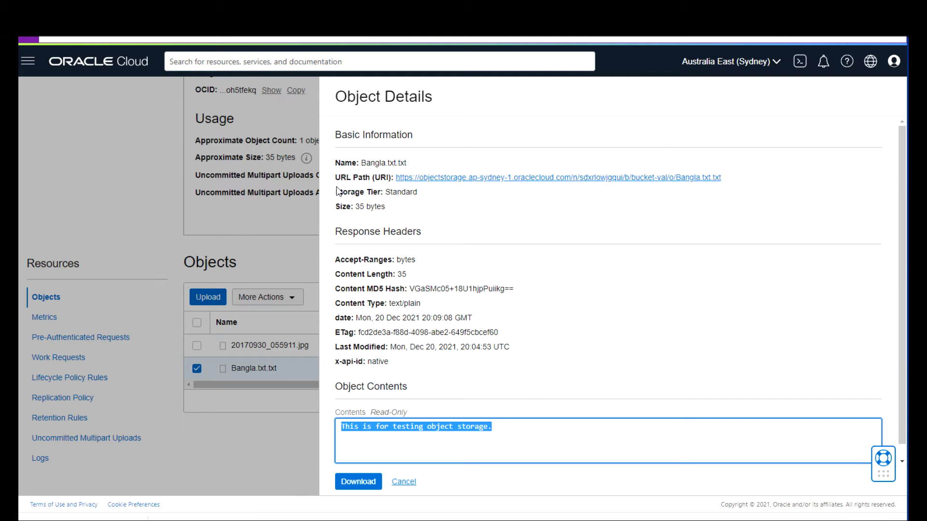
right_click(687, 180)
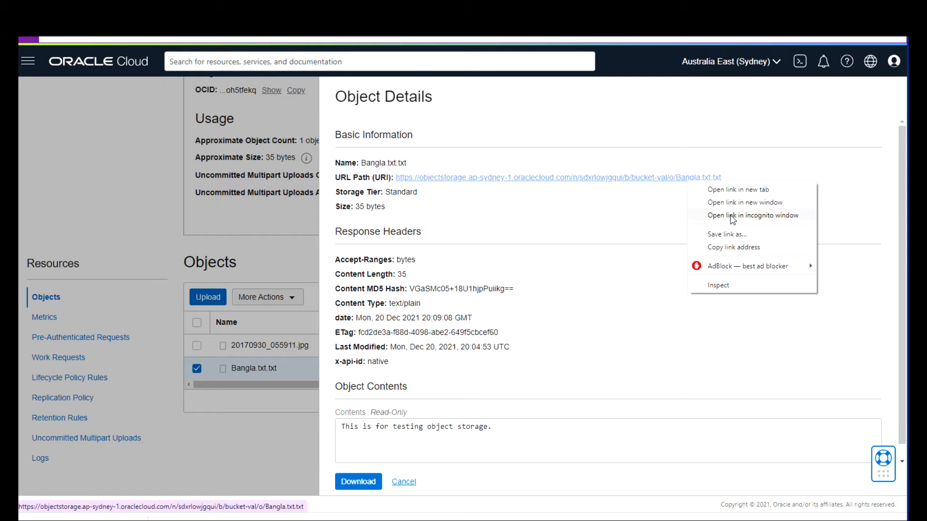
left_click(748, 190)
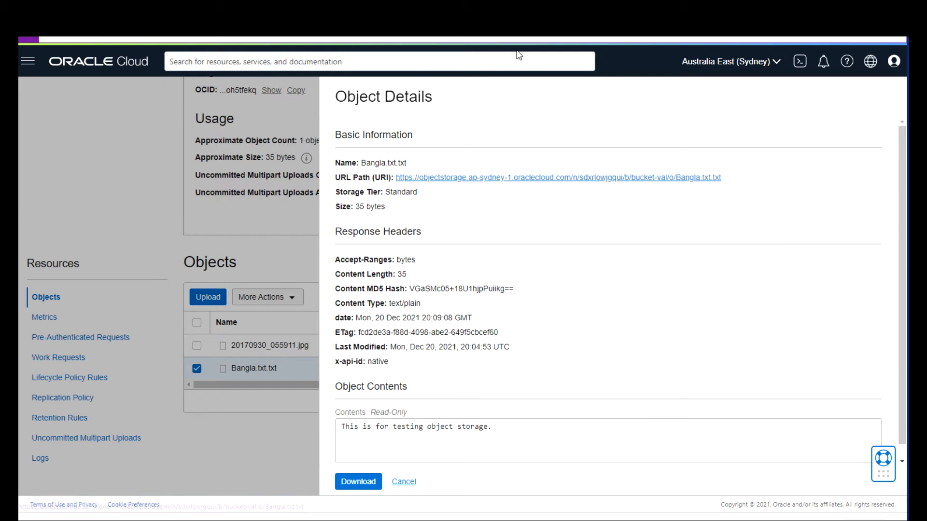
key("ctrl+Tab")
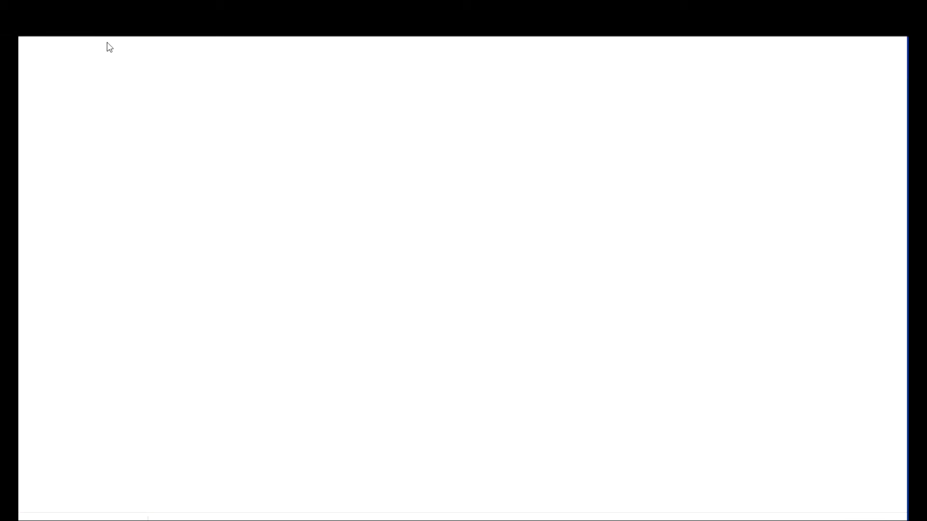
key("ctrl+shift+Tab")
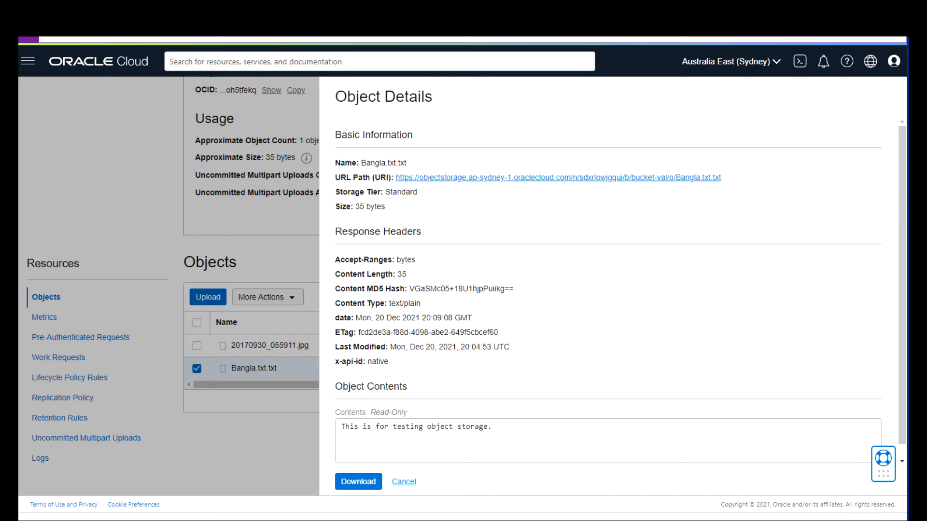
left_click(399, 481)
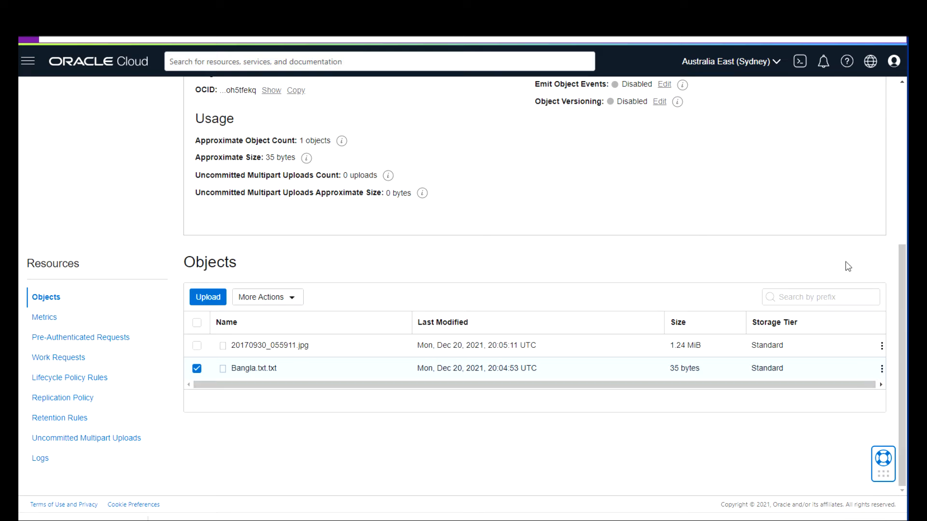
Enable Object Versioning on bucket-val, then scroll down to the Objects table.
left_click_drag(904, 257, 898, 219)
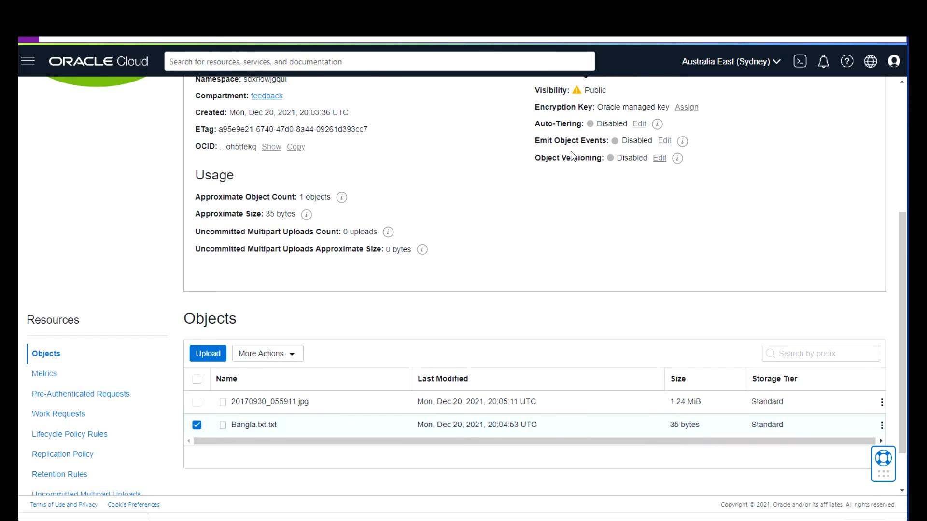
left_click(659, 158)
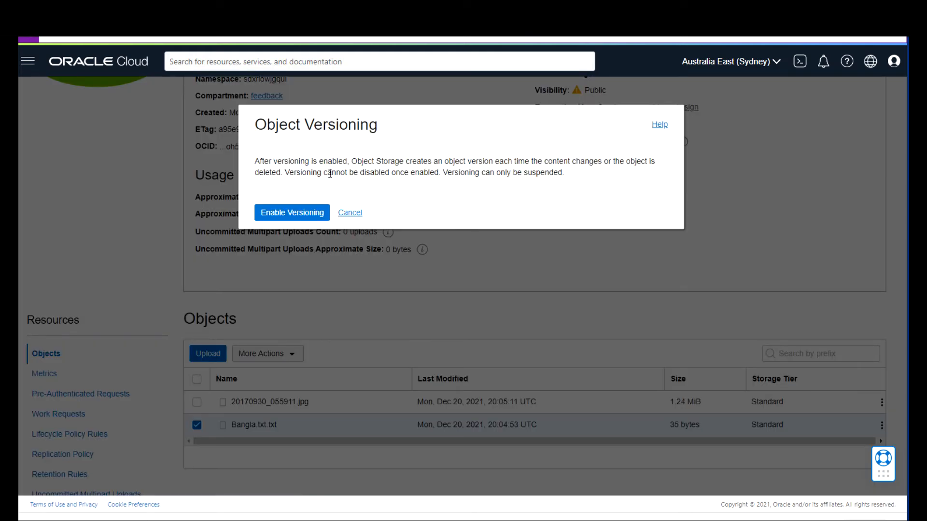
left_click(292, 212)
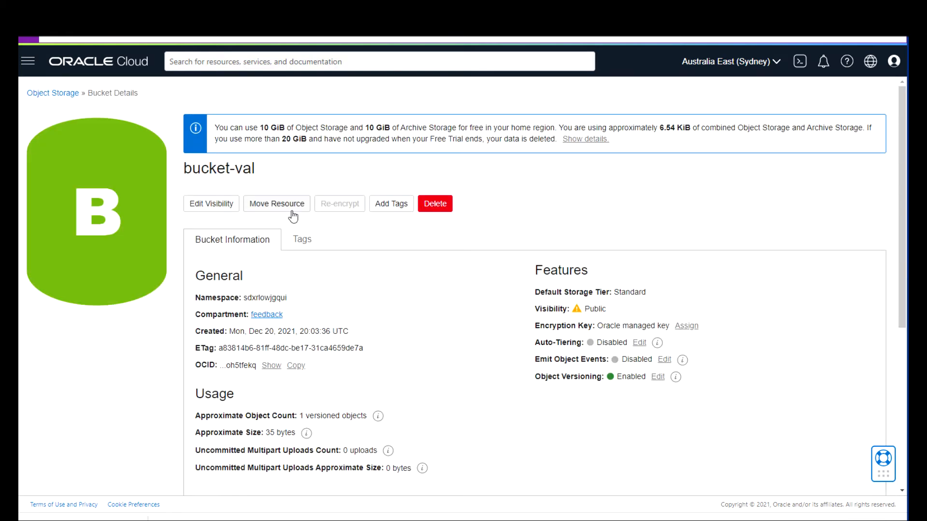
left_click_drag(905, 284, 906, 428)
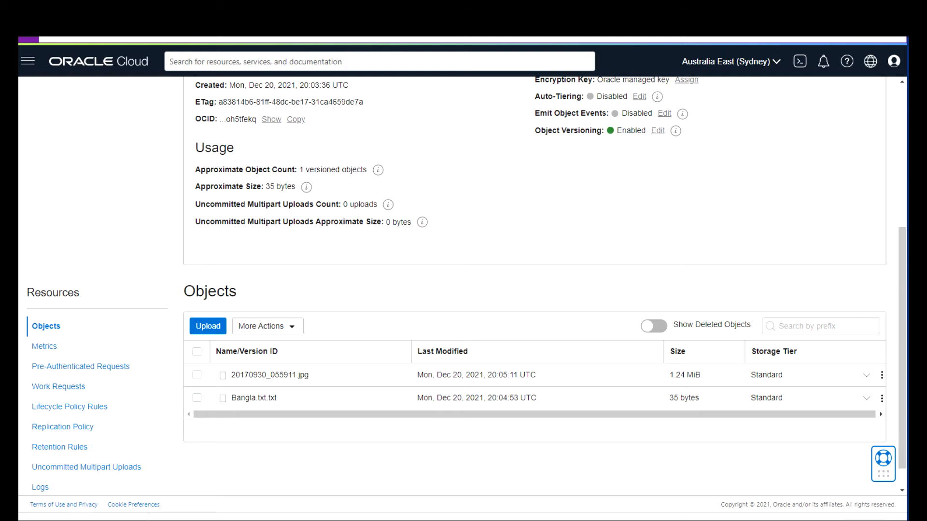
Append '- First Change' to the line in Bangla.txt, save it, and minimize Notepad.
key("alt+Tab")
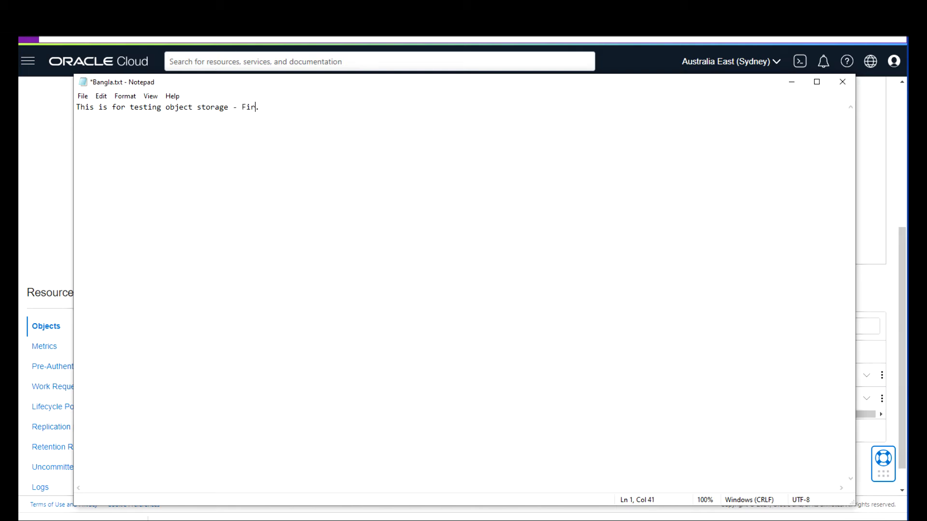
type("- First Change")
left_click(83, 97)
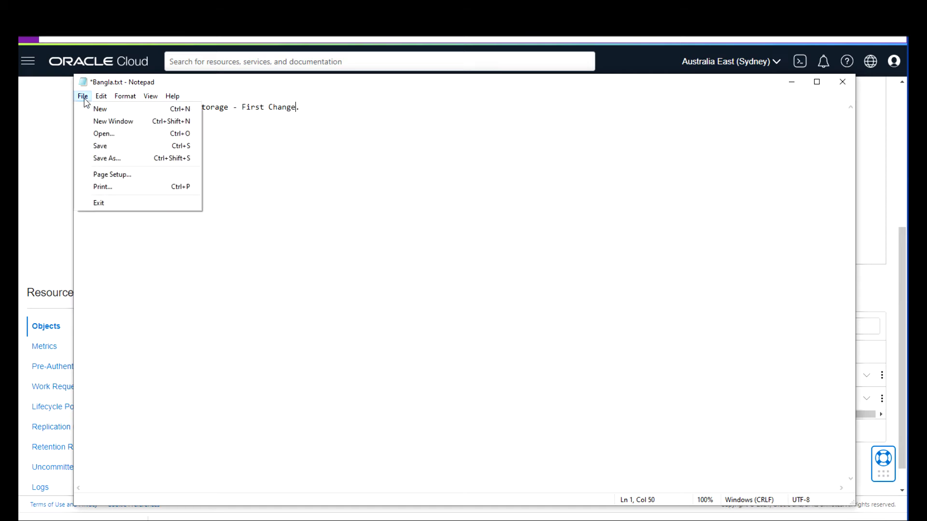
left_click(99, 145)
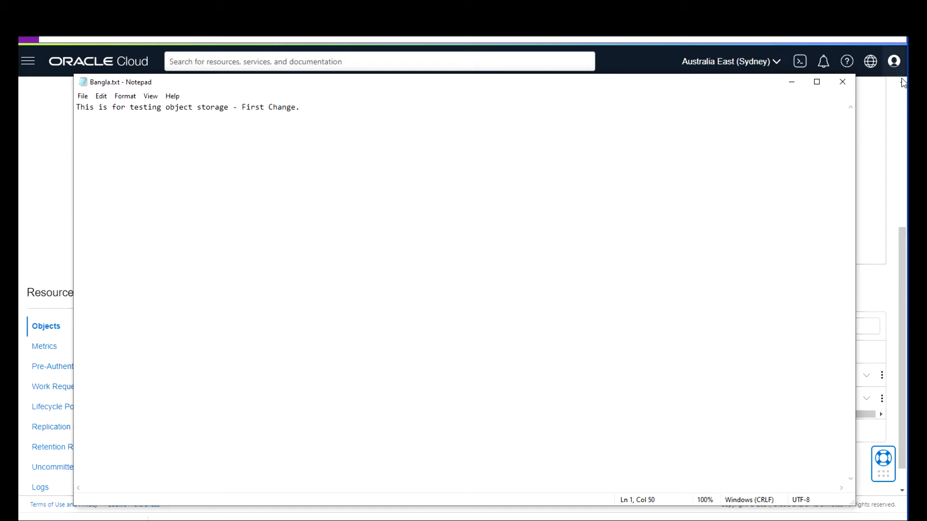
left_click(792, 83)
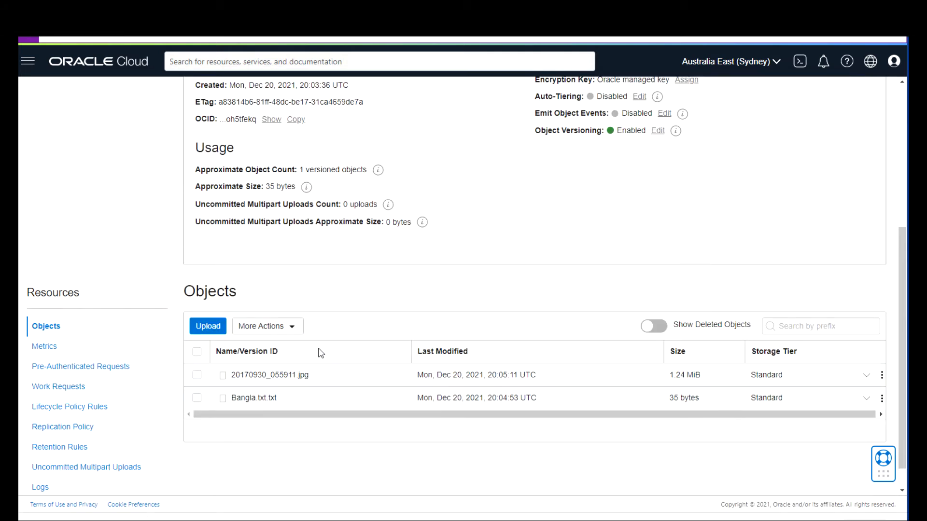
Upload the edited Bangla.txt to bucket-val as a new version.
left_click(219, 332)
left_click(643, 230)
left_click(217, 72)
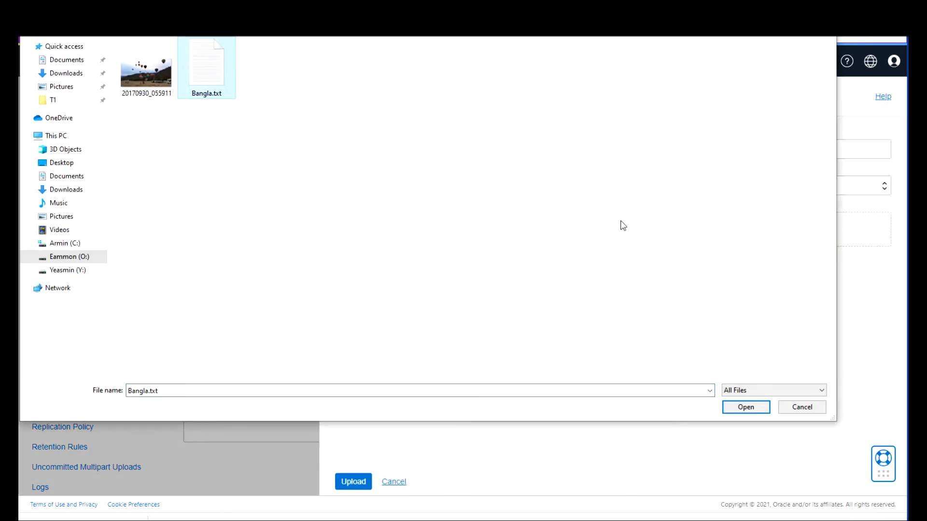
left_click(743, 407)
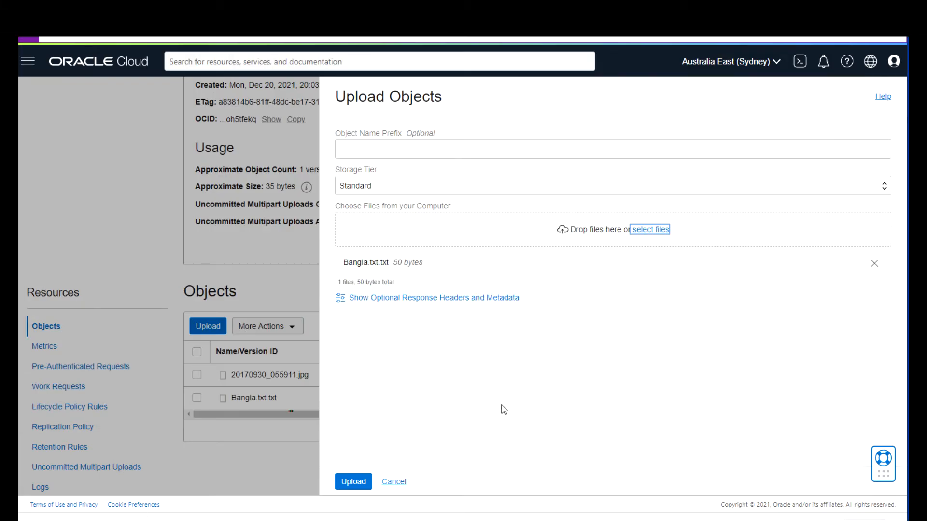
left_click(350, 482)
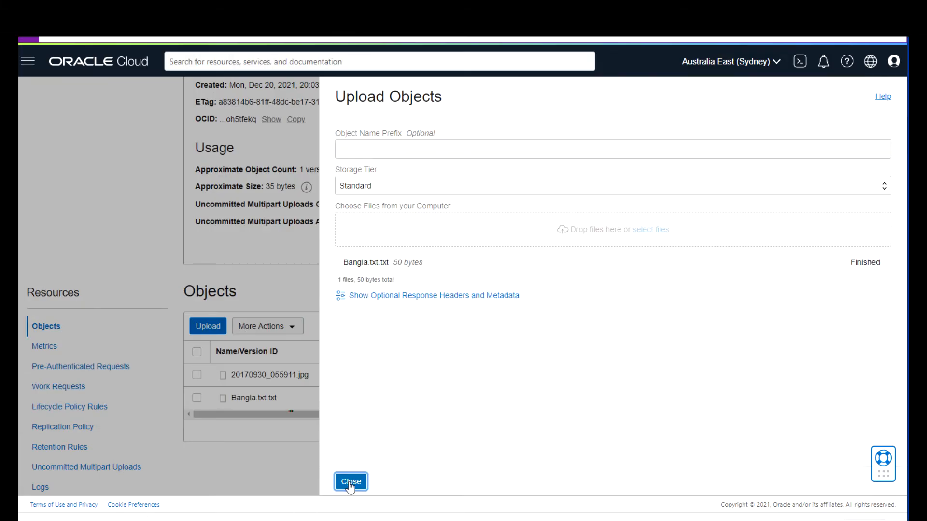
left_click(361, 482)
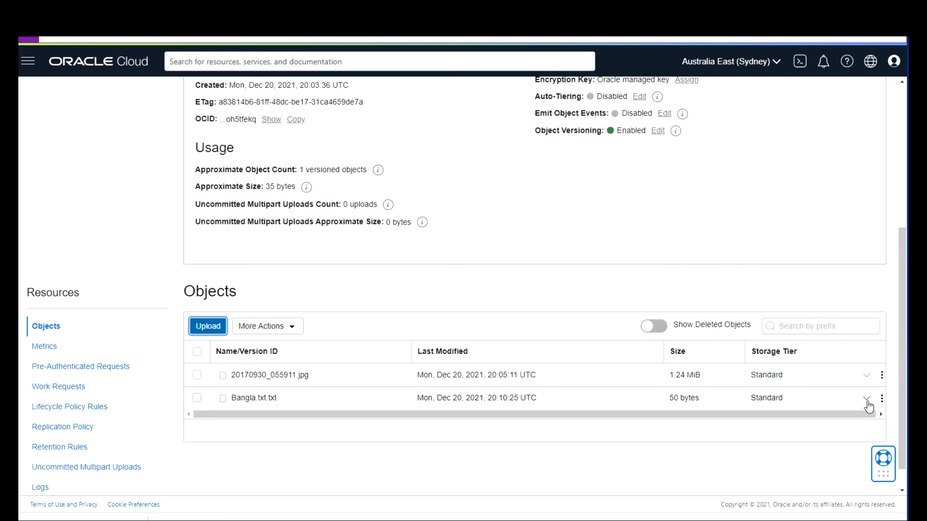
Expand Bangla.txt.txt's versions and inspect the 50-byte latest version's contents and URL.
left_click(867, 402)
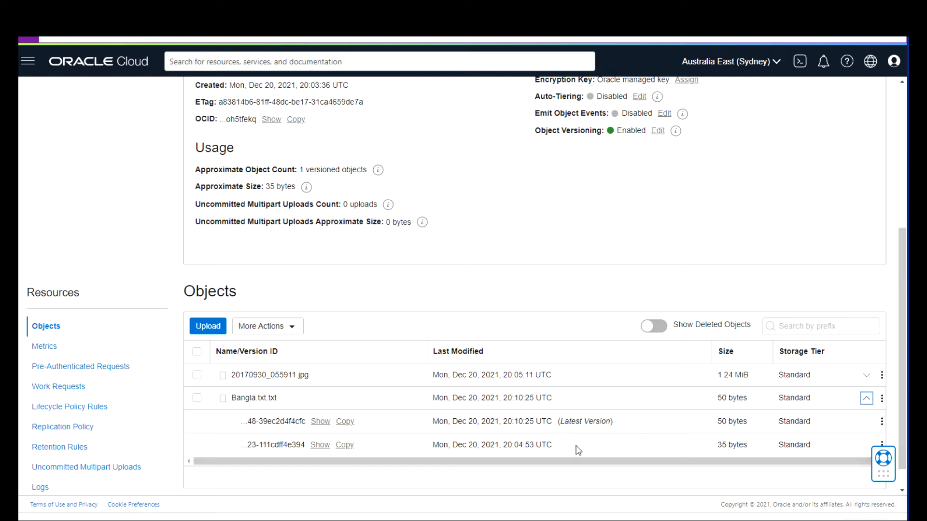
left_click(881, 424)
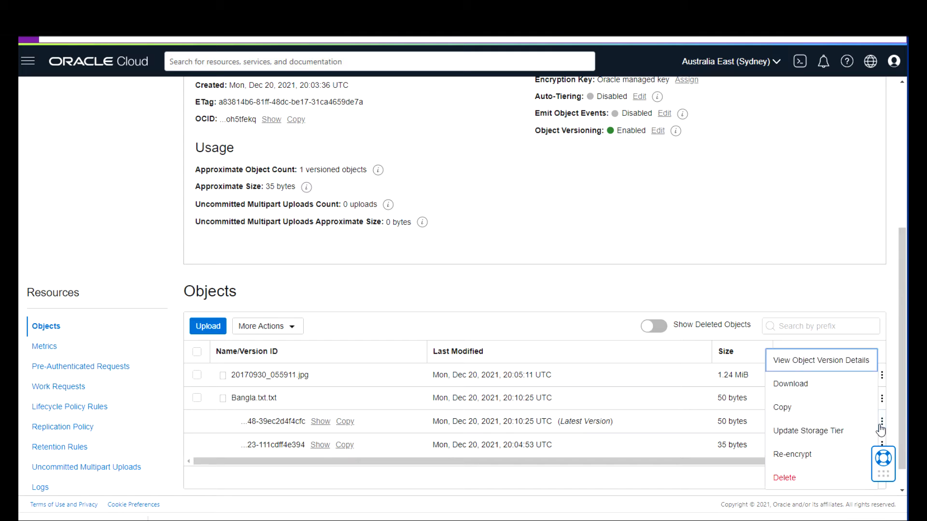
left_click(822, 367)
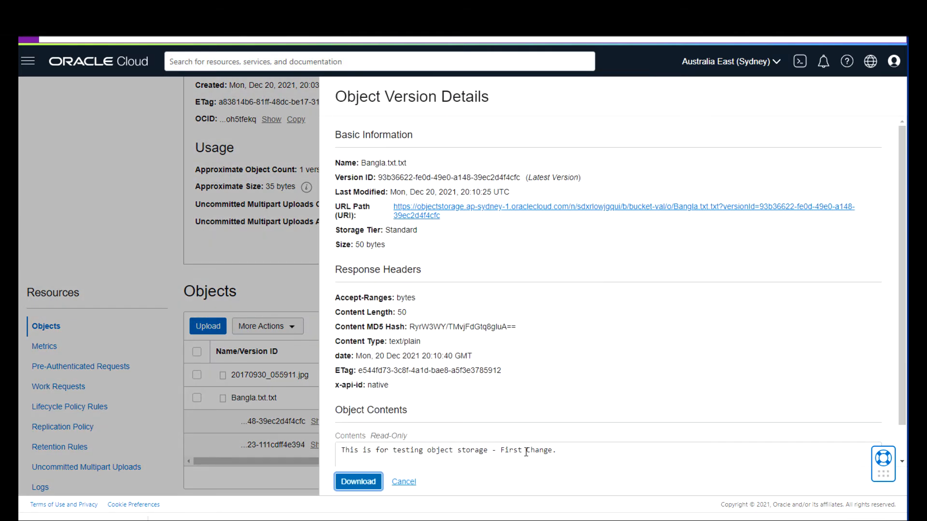
left_click_drag(559, 453, 483, 450)
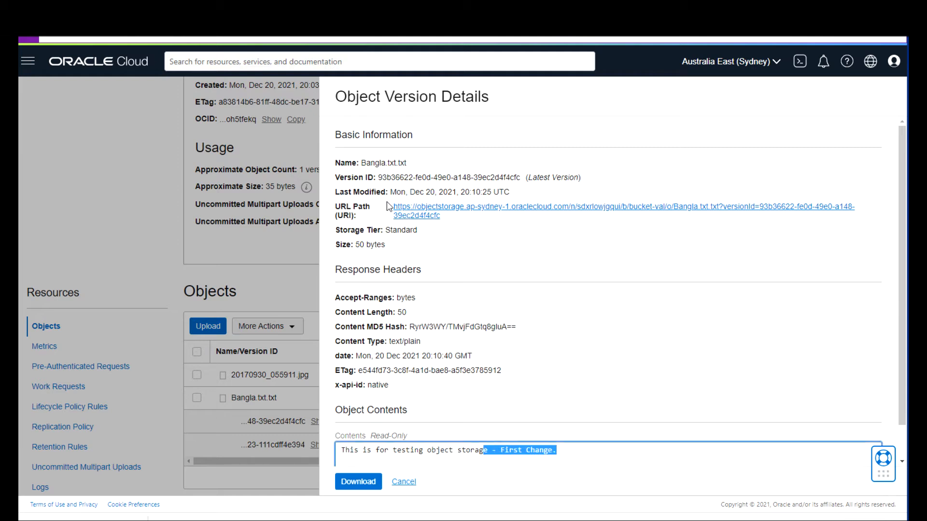
right_click(402, 216)
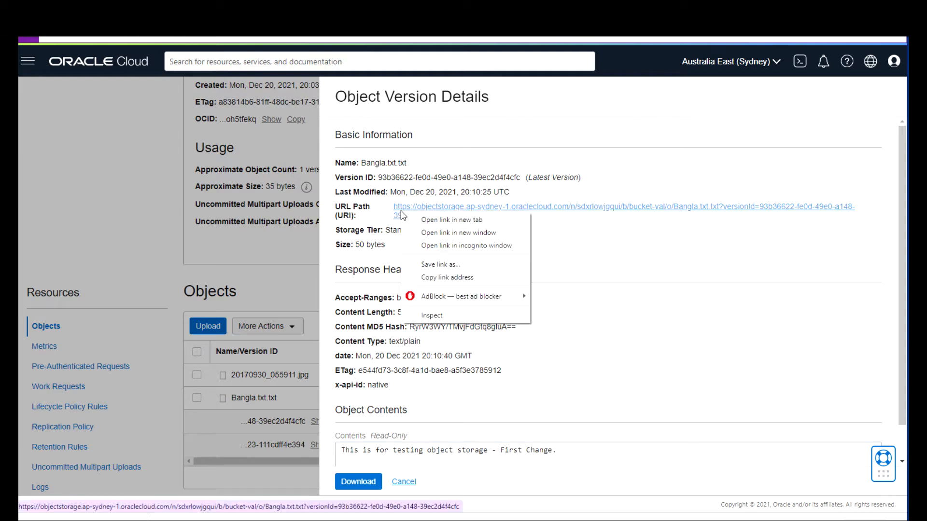
left_click(427, 220)
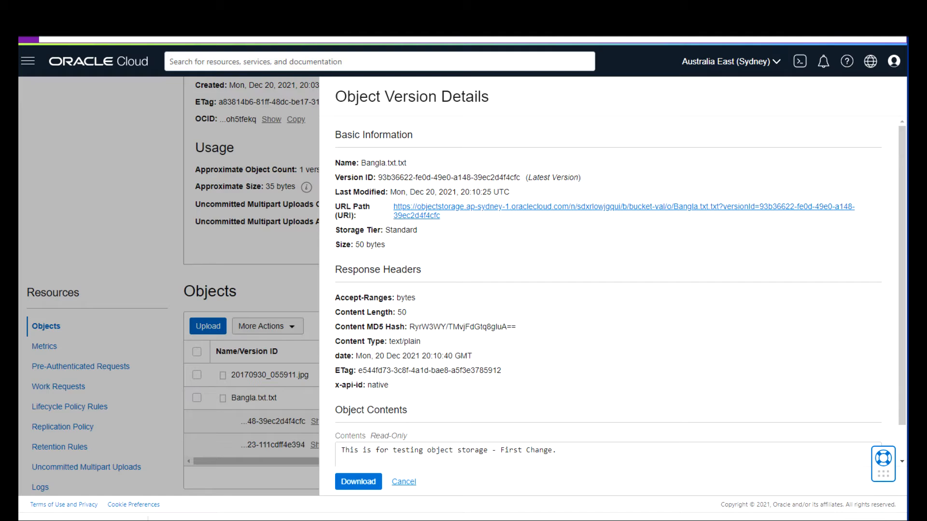
key("ctrl+Tab")
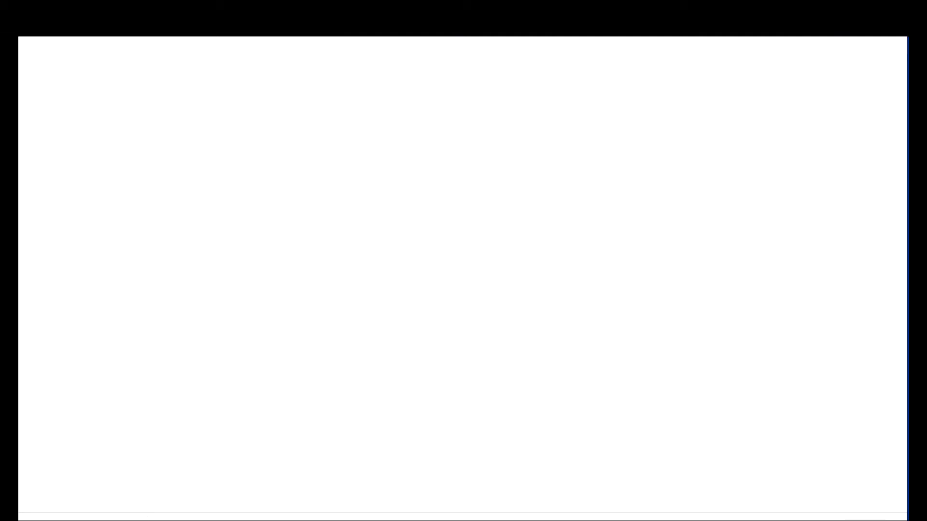
key("ctrl+w")
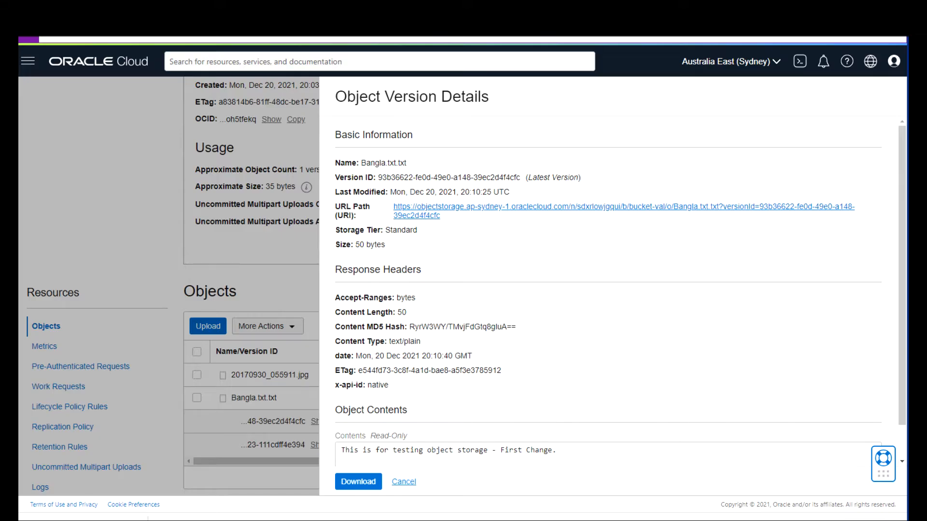
left_click(411, 484)
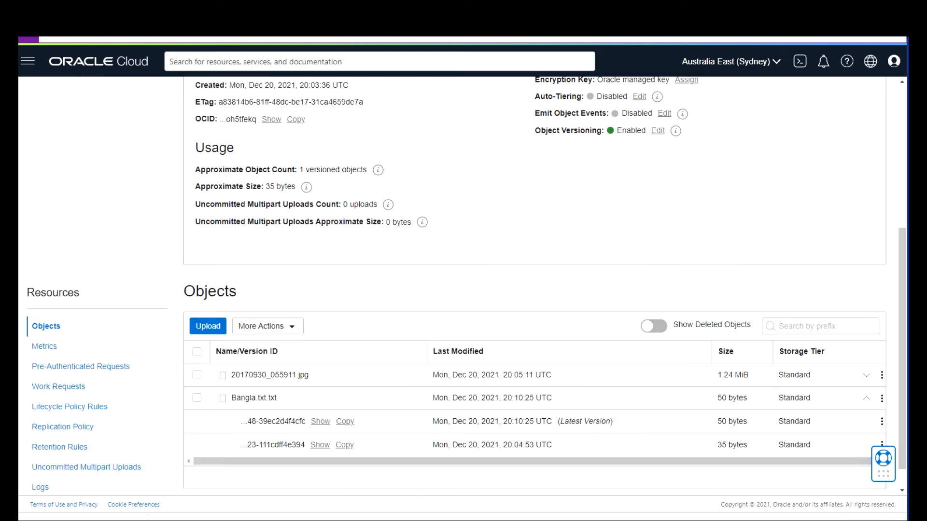
key("alt+Tab")
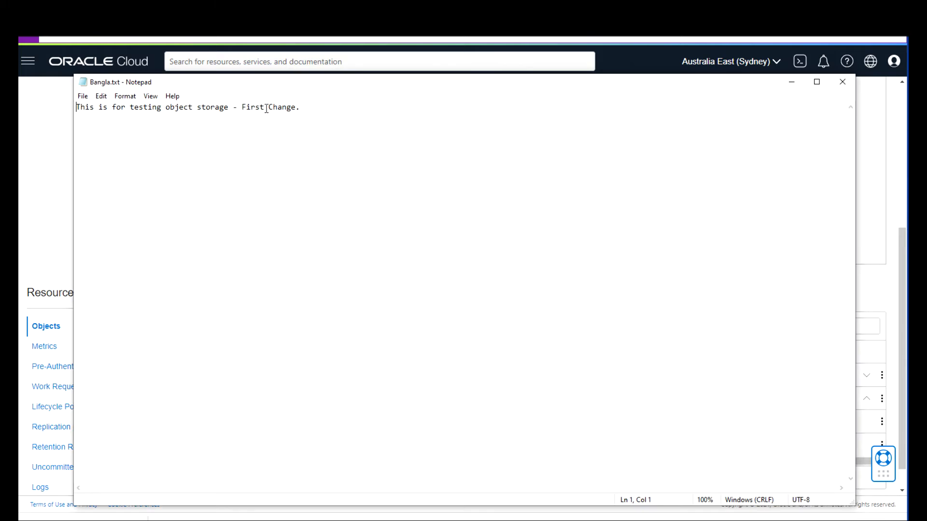
Replace 'First' with 'Second' in Bangla.txt, save it, and close Notepad.
left_click_drag(264, 105, 240, 107)
type("Secon")
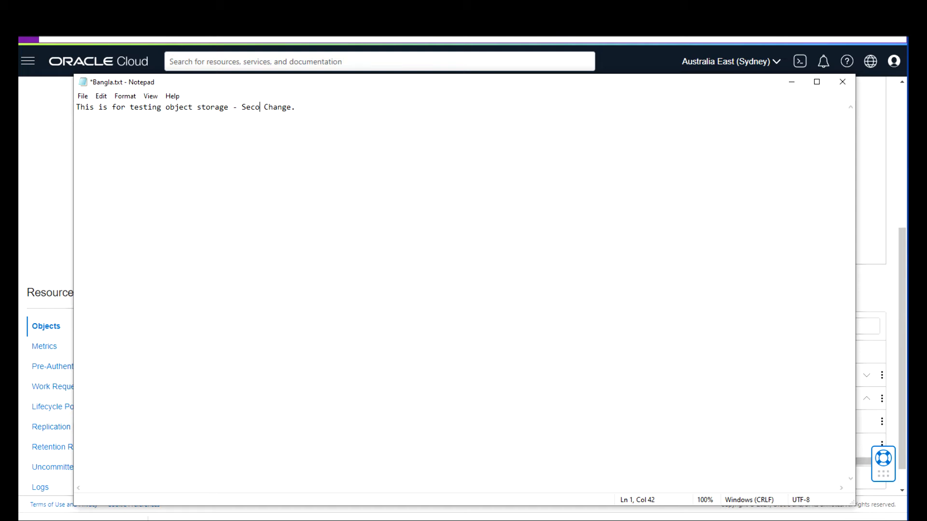
type("d")
left_click(82, 96)
left_click(102, 145)
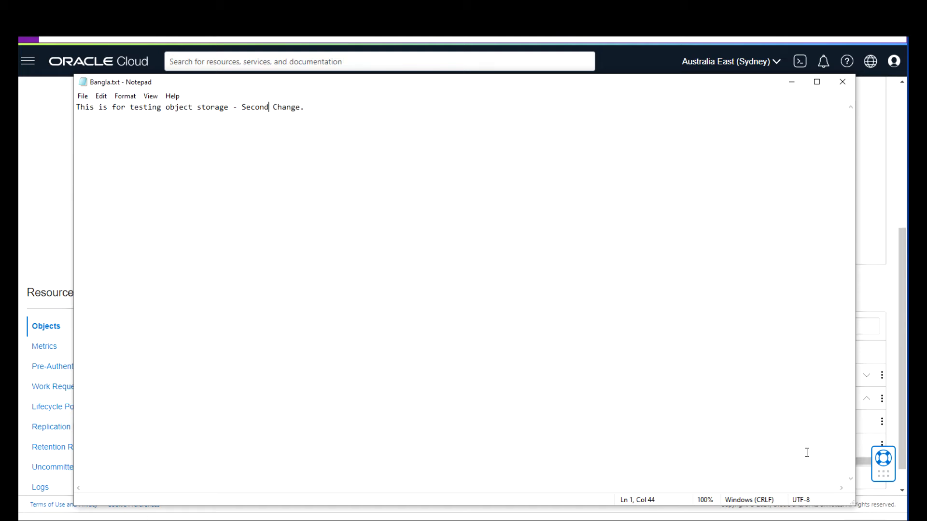
left_click(843, 81)
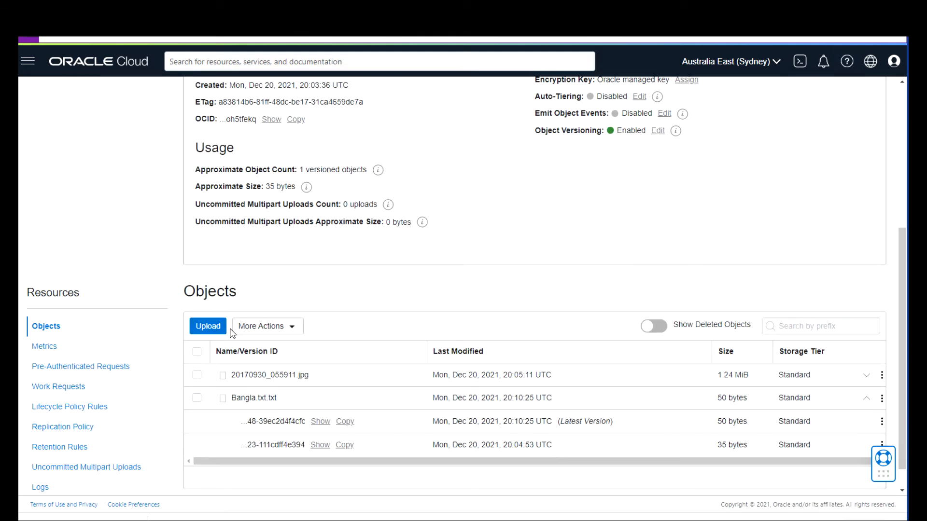
Upload Bangla.txt again and expand Bangla.txt.txt to show its 51, 50 and 35-byte versions.
left_click(208, 327)
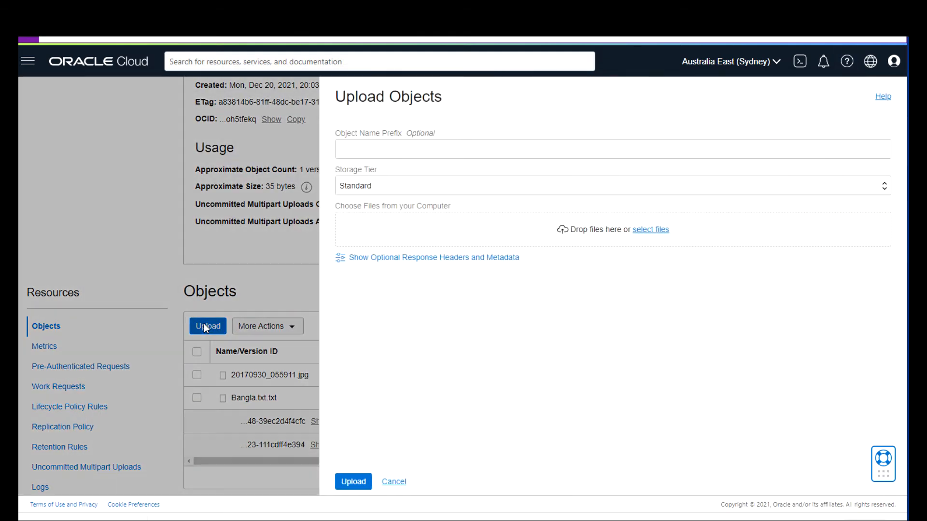
left_click(649, 229)
left_click(213, 77)
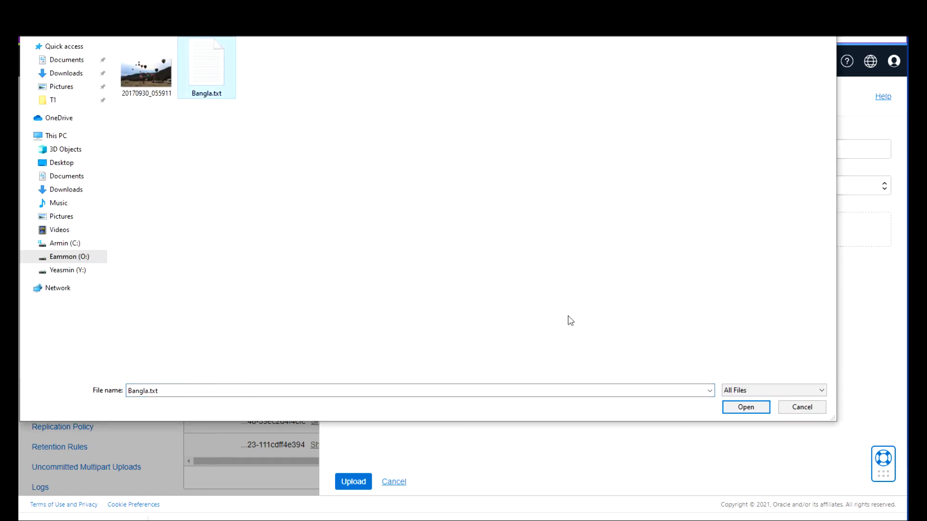
left_click(749, 409)
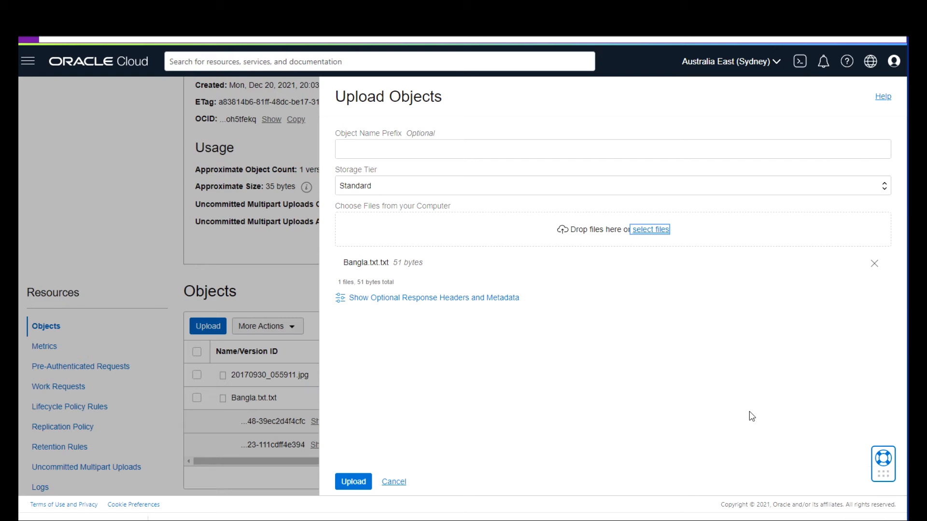
left_click(352, 483)
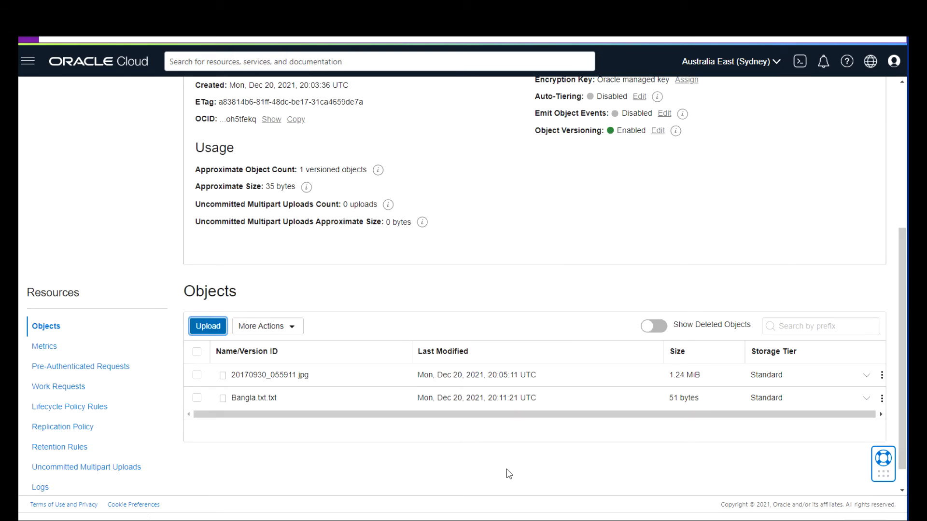
left_click(866, 398)
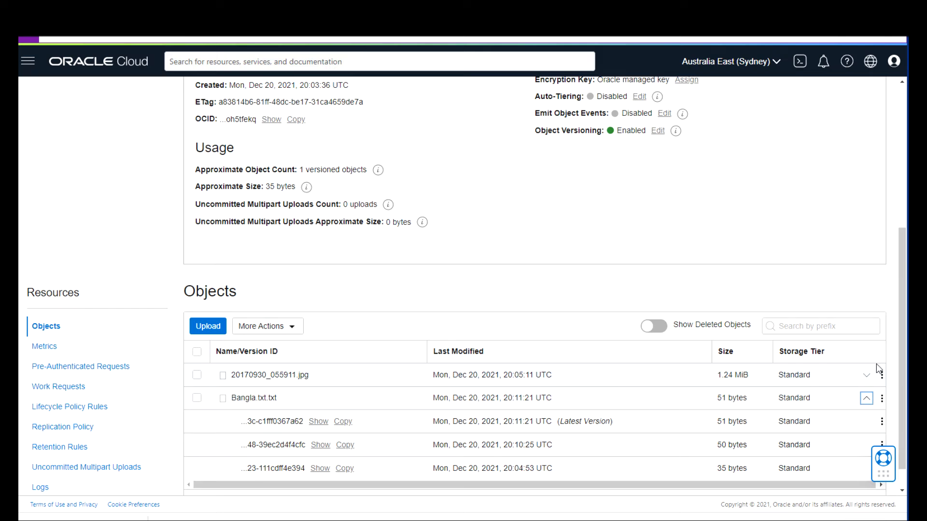
left_click(882, 423)
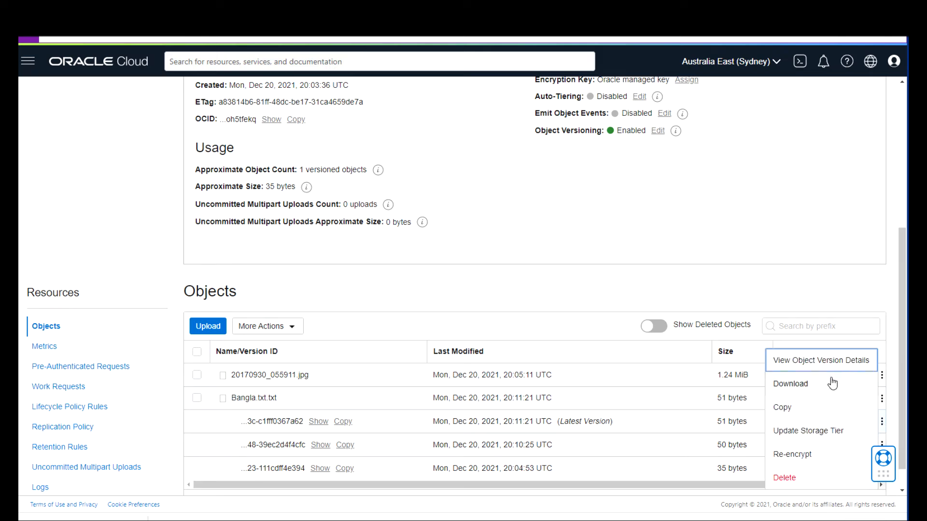
left_click(830, 361)
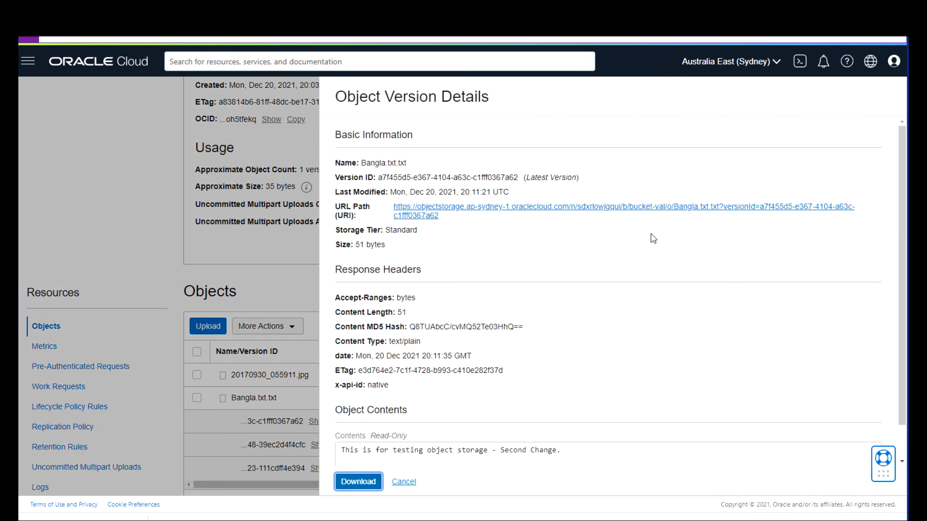
right_click(506, 211)
left_click(522, 213)
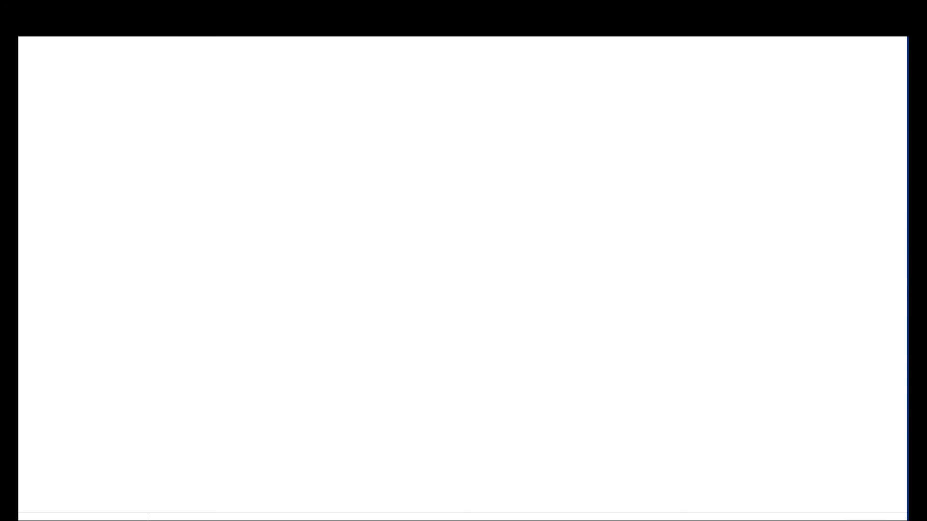
key("ctrl+w")
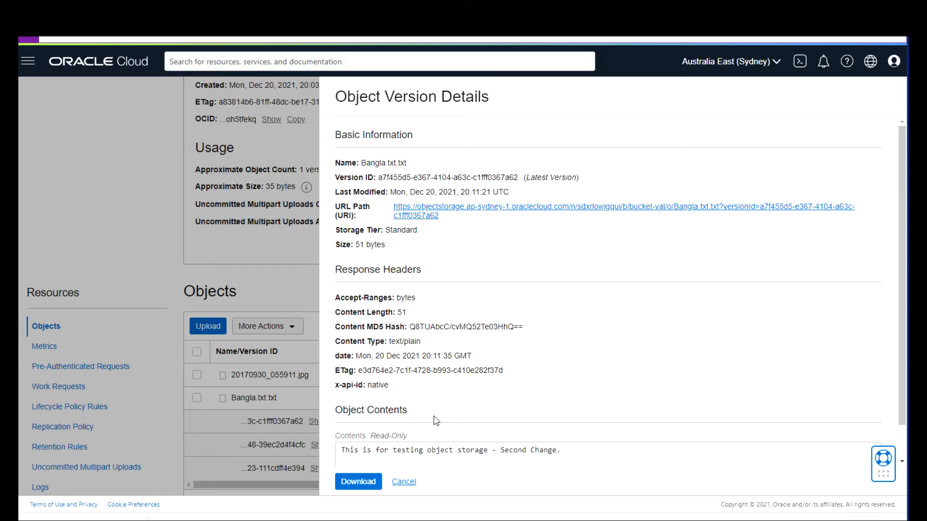
left_click(404, 481)
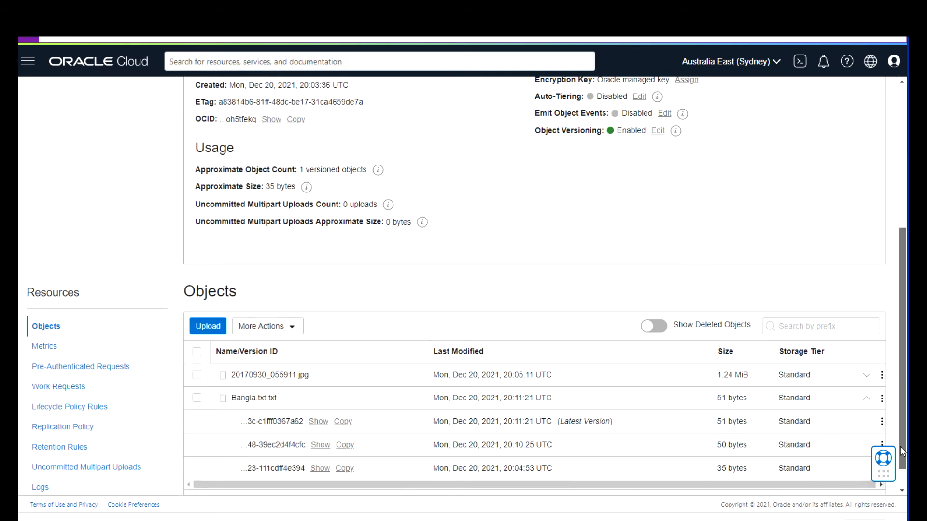
scroll(900, 447, "down", 2)
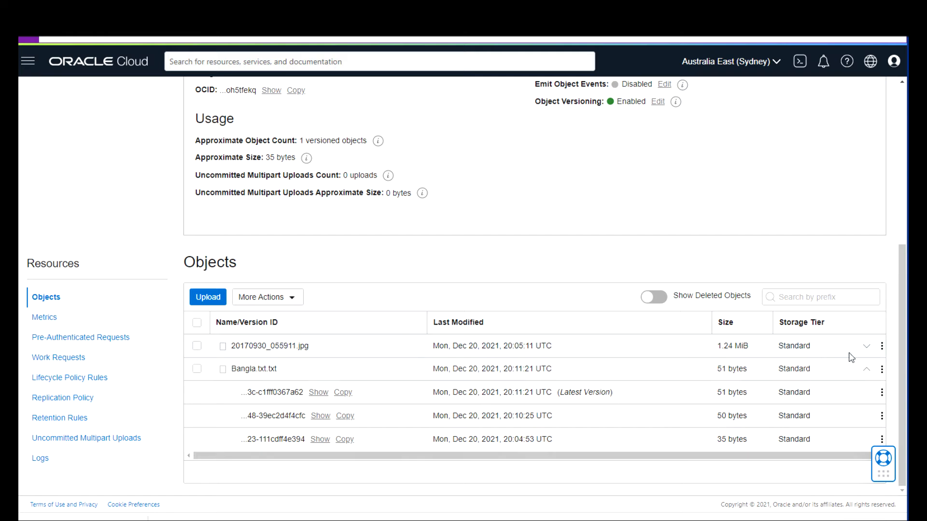
Delete the 51-byte latest version of Bangla.txt.txt and re-expand its version list.
left_click(883, 394)
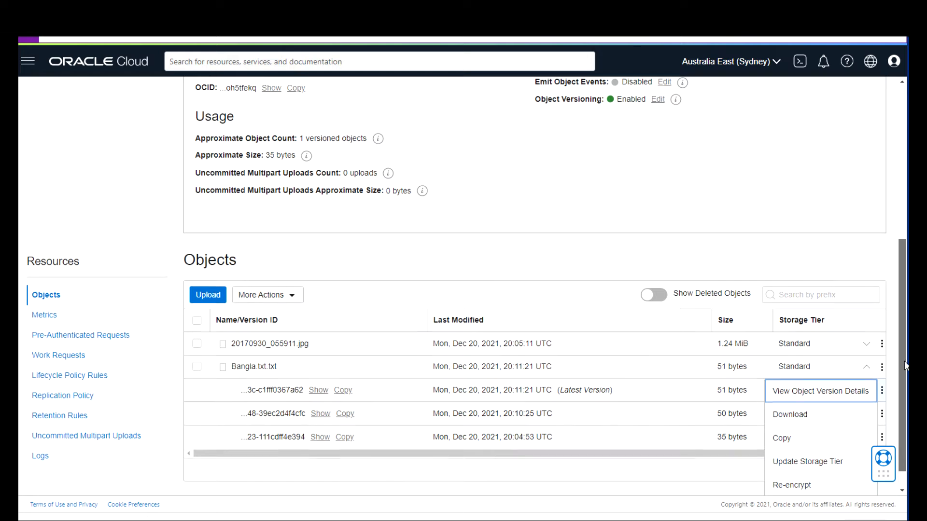
scroll(904, 353, "down", 1)
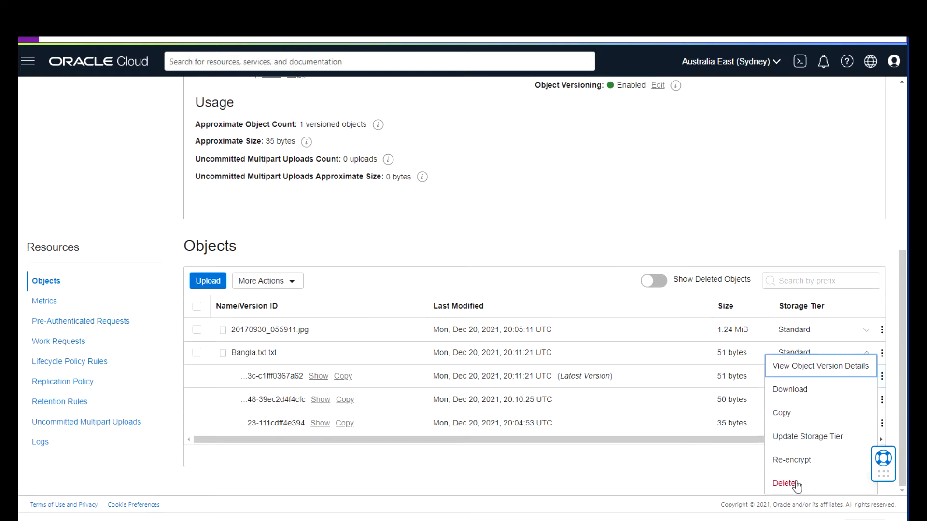
left_click(796, 484)
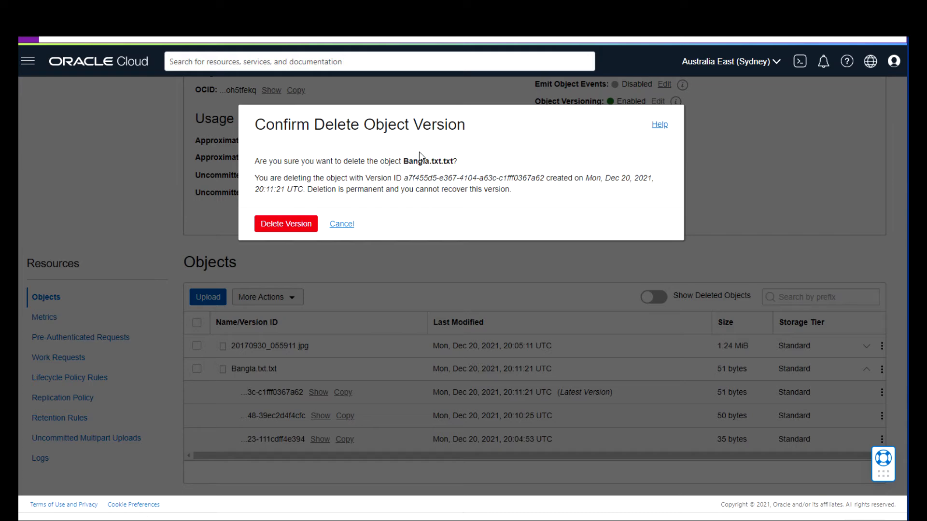
left_click(280, 226)
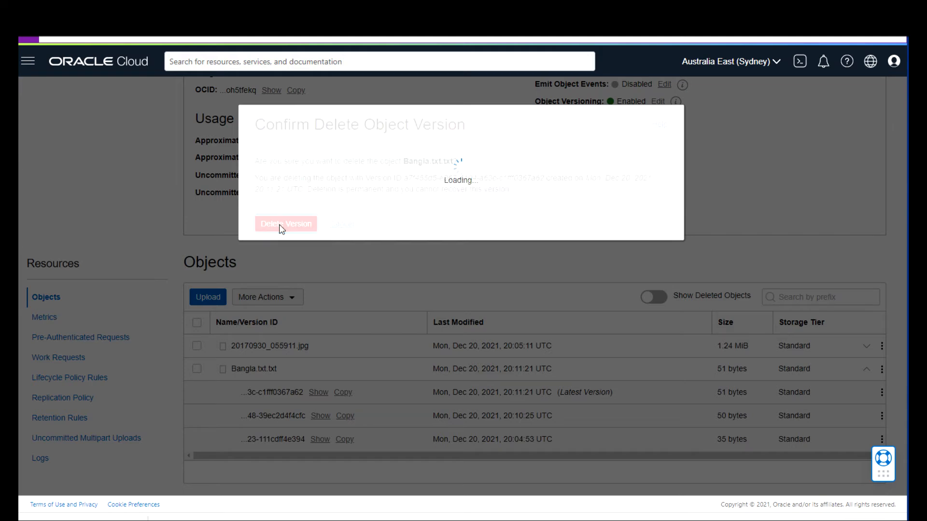
left_click(867, 369)
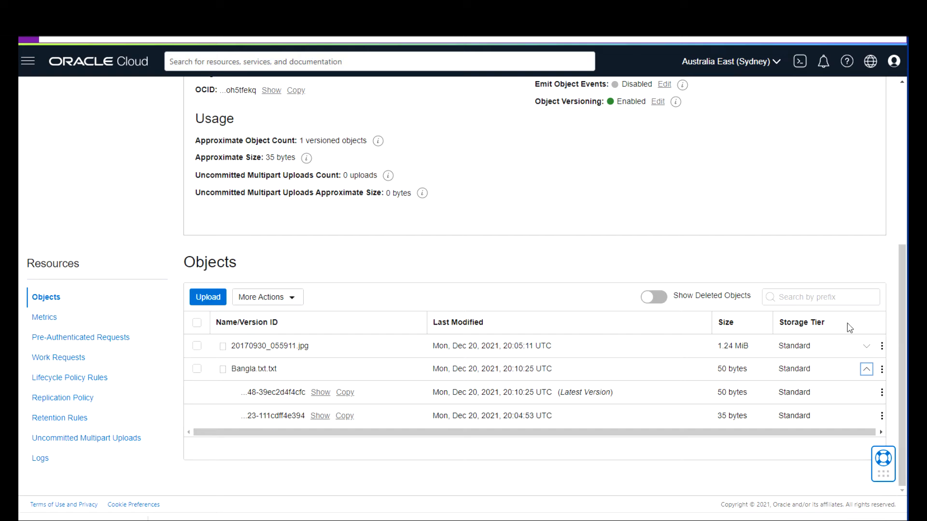
Confirm the latest version reads 'First Change', then turn on Show Deleted Objects and expand Bangla.txt.txt.
left_click(882, 395)
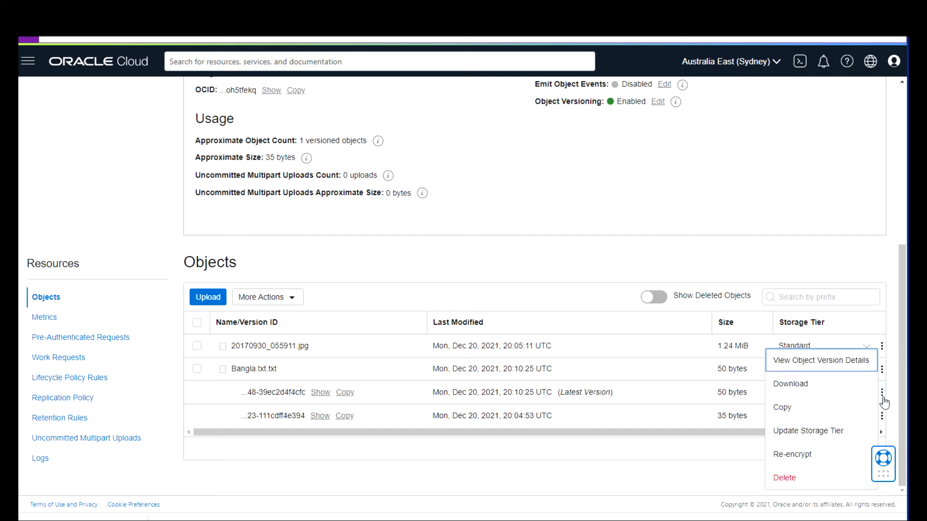
left_click(811, 365)
left_click_drag(558, 450, 331, 420)
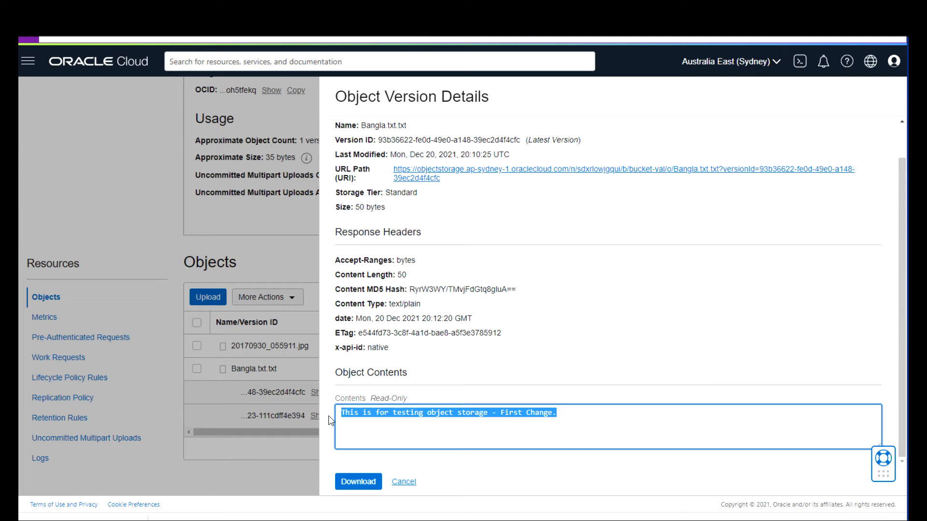
left_click(405, 481)
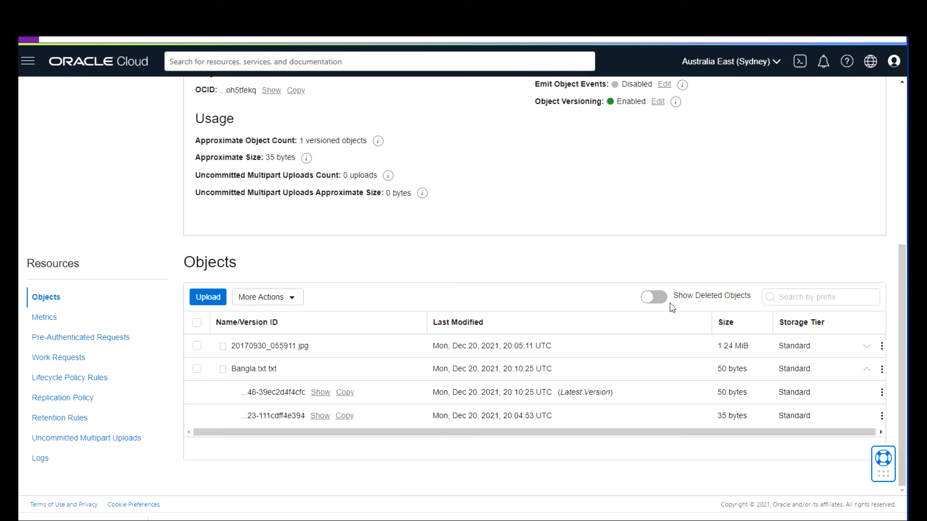
left_click(664, 301)
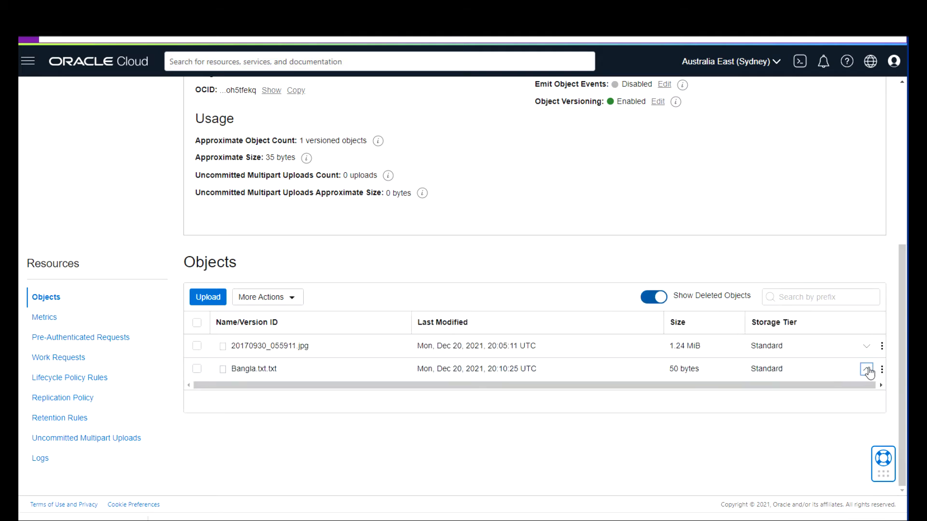
left_click(866, 370)
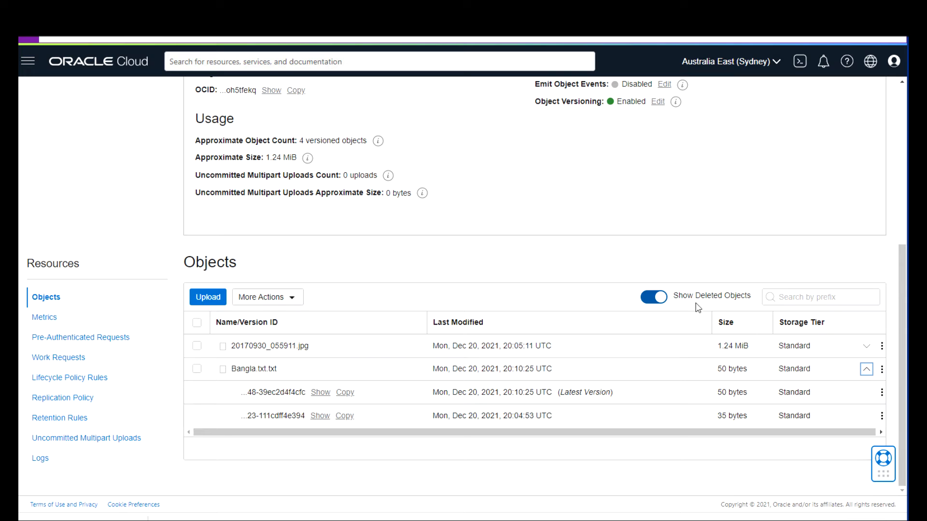
Re-upload Bangla.txt after checking in Notepad++ that it holds the 'Second Change' text.
left_click(210, 299)
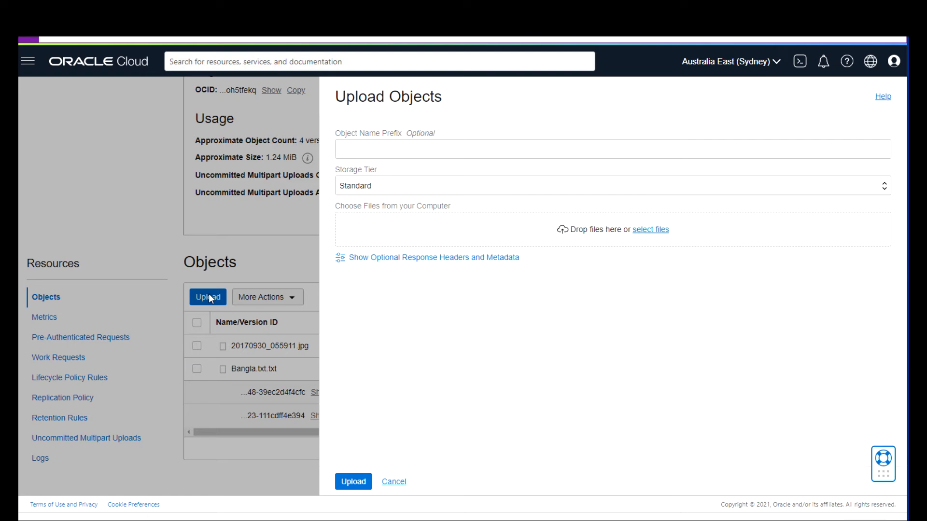
left_click(662, 230)
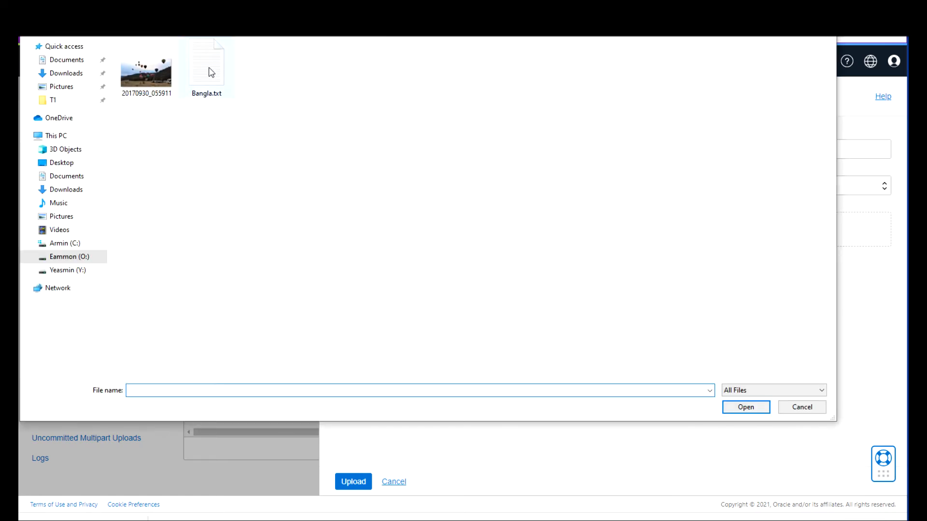
left_click(212, 73)
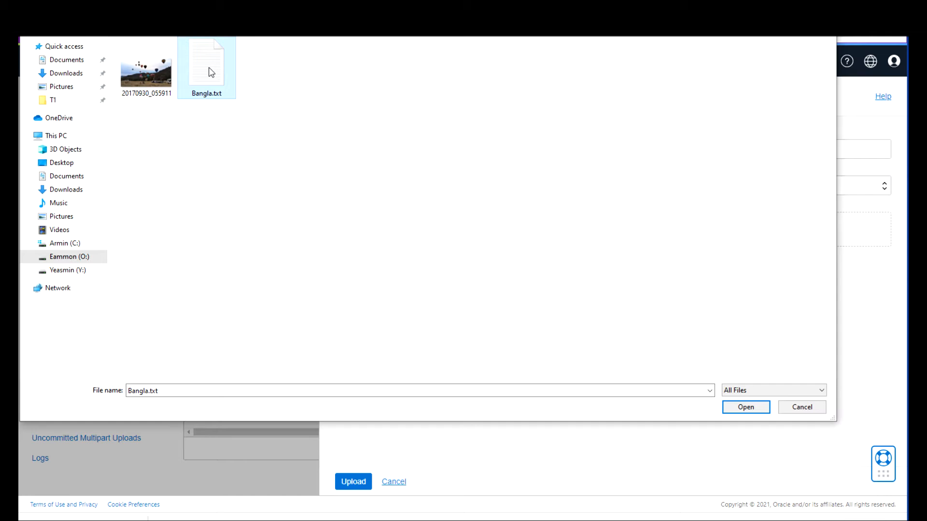
right_click(212, 66)
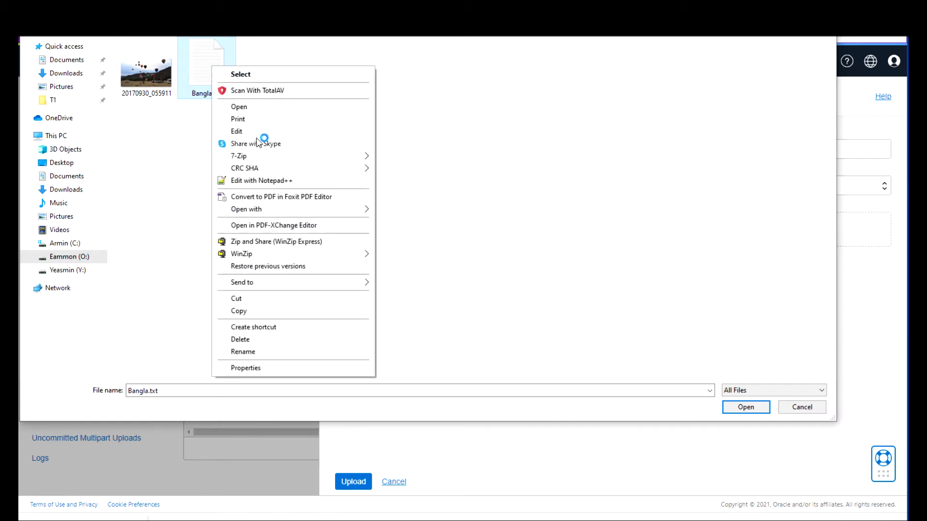
left_click(256, 180)
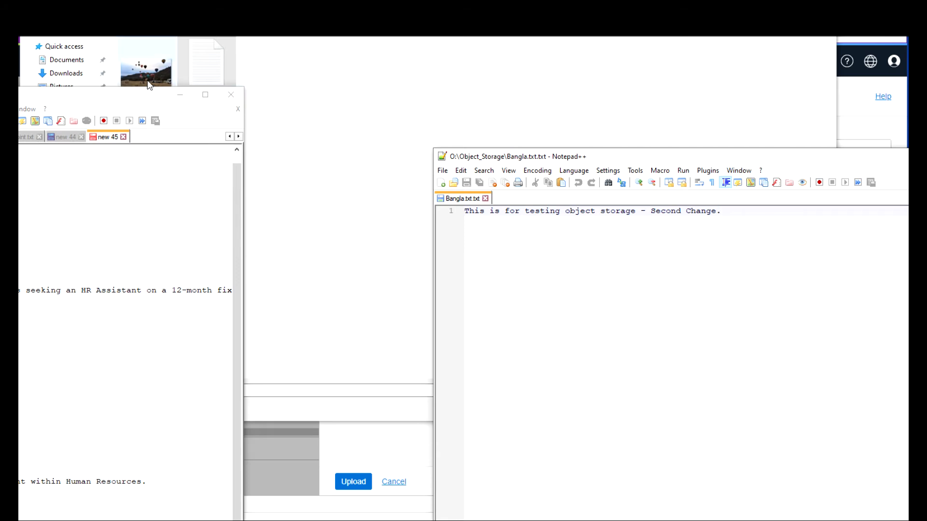
left_click_drag(136, 96, 0, 105)
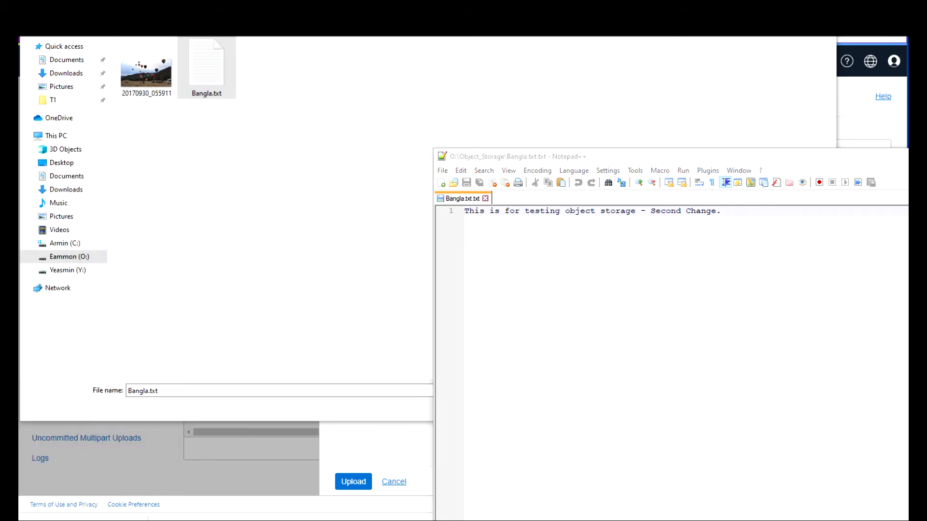
left_click(917, 156)
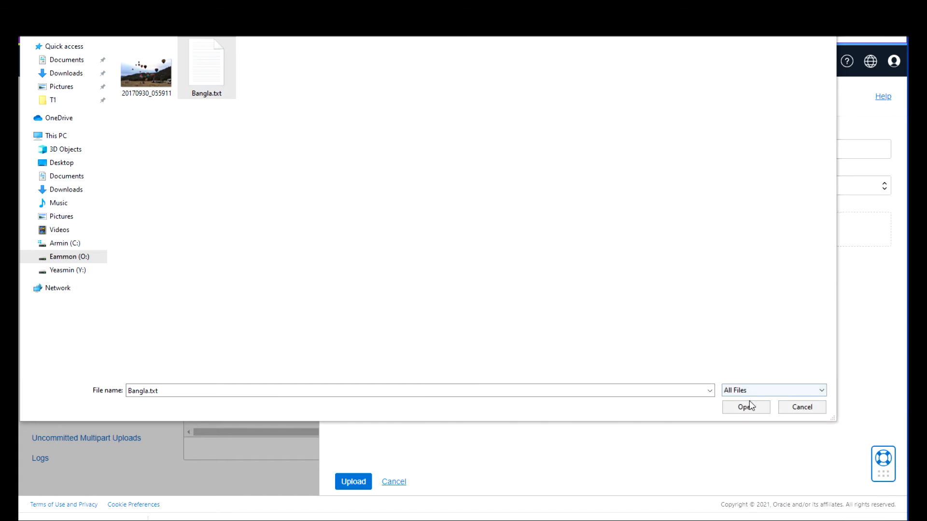
left_click(746, 408)
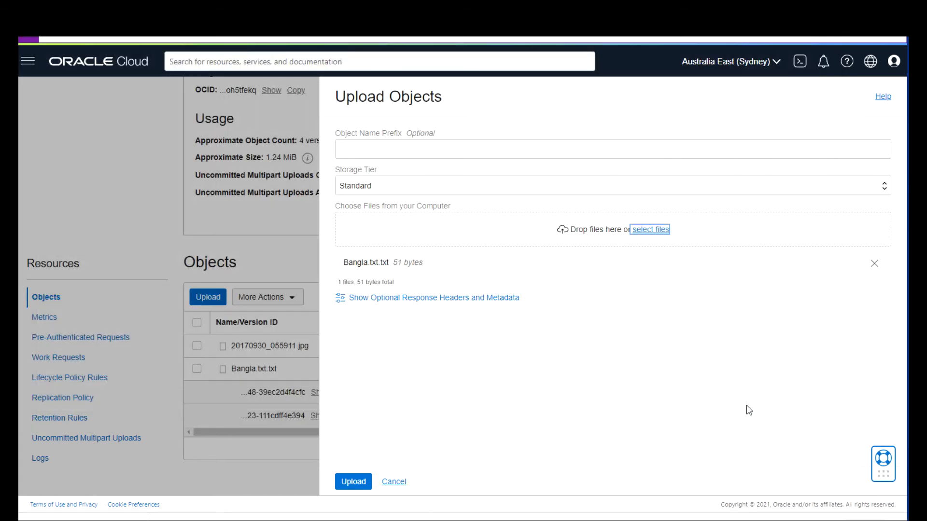
left_click(360, 483)
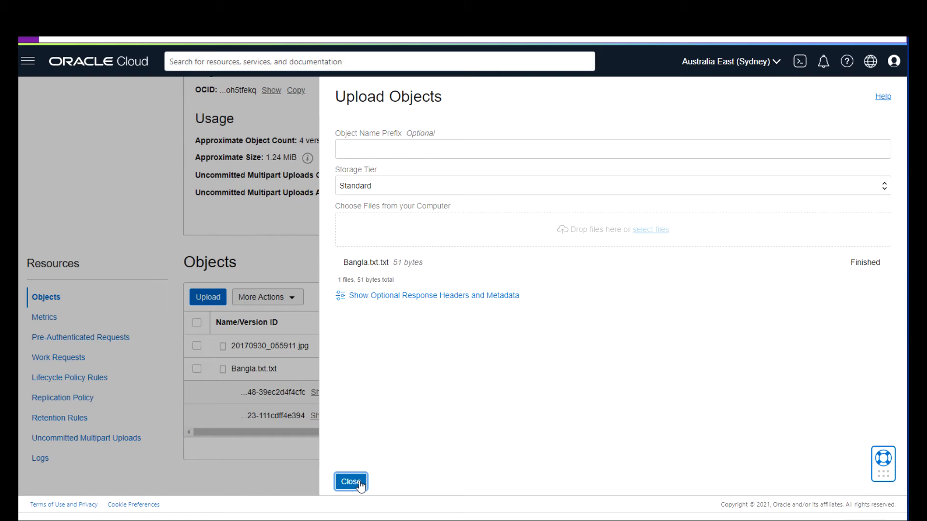
left_click(360, 482)
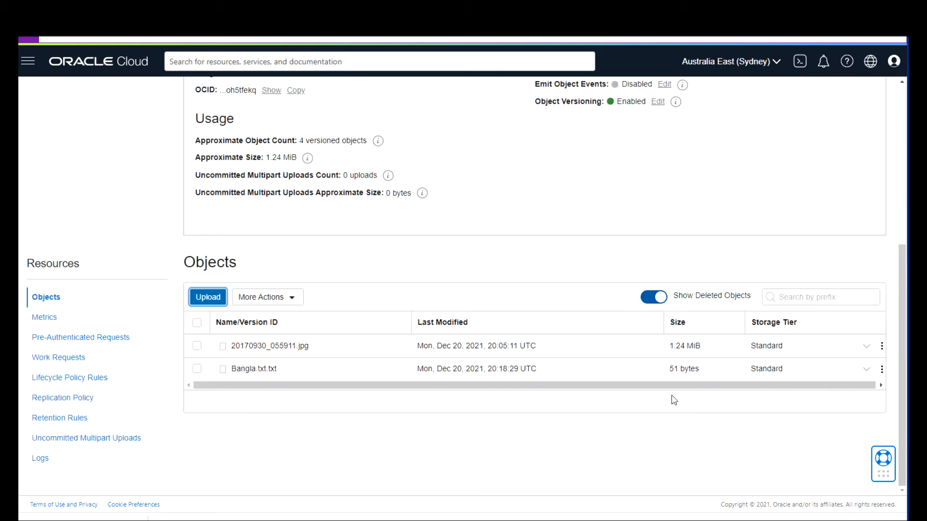
Delete the oldest 35-byte Bangla.txt.txt version, leaving the 51-byte and 50-byte versions listed.
left_click(867, 369)
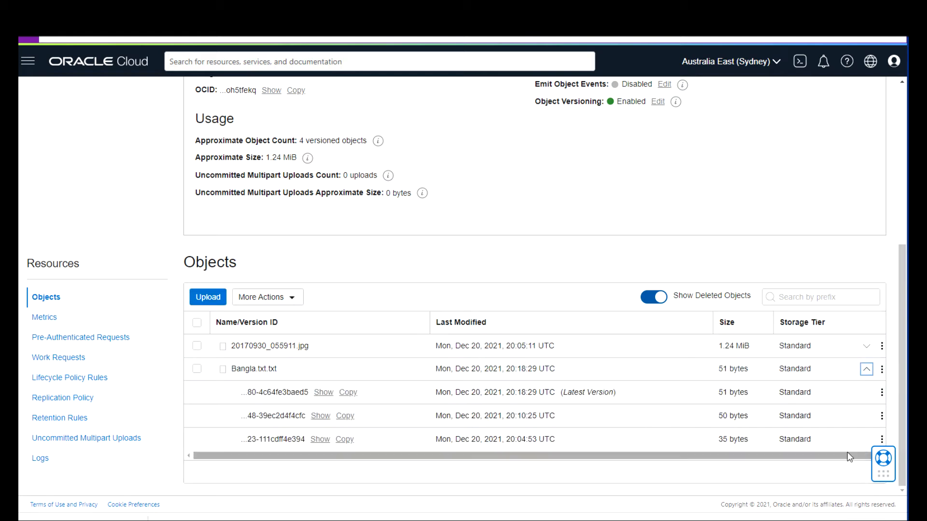
left_click(881, 440)
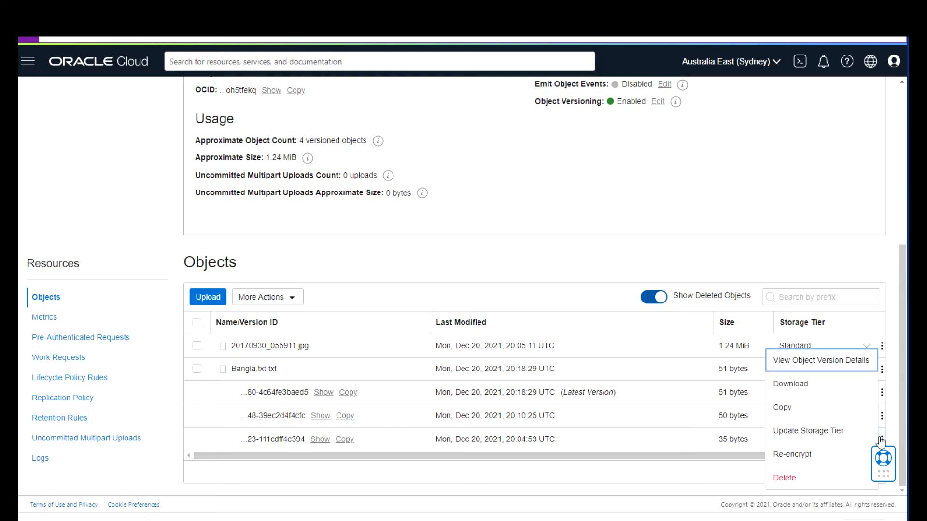
left_click(788, 476)
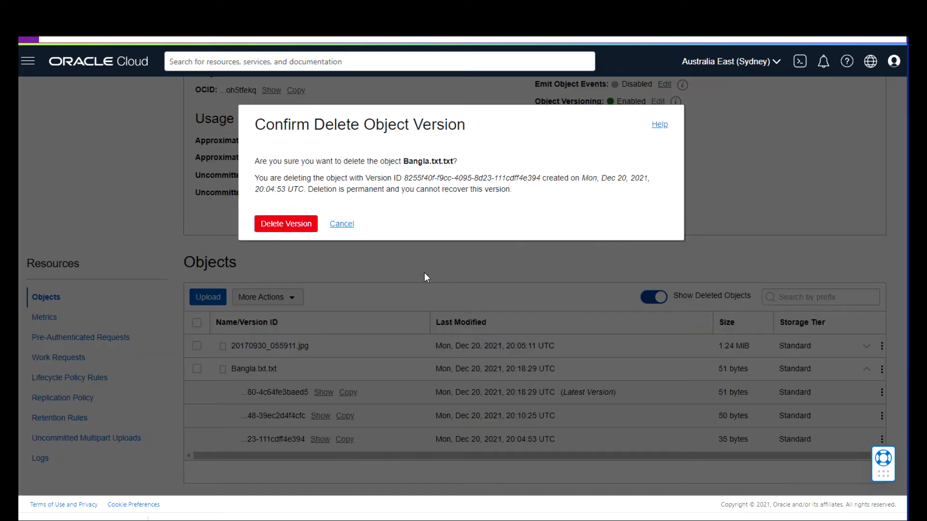
left_click(286, 225)
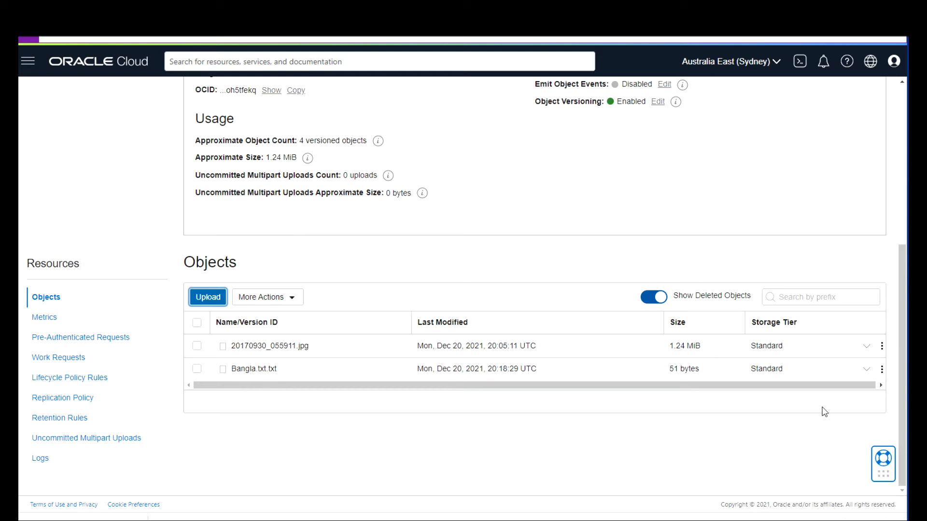
left_click(868, 371)
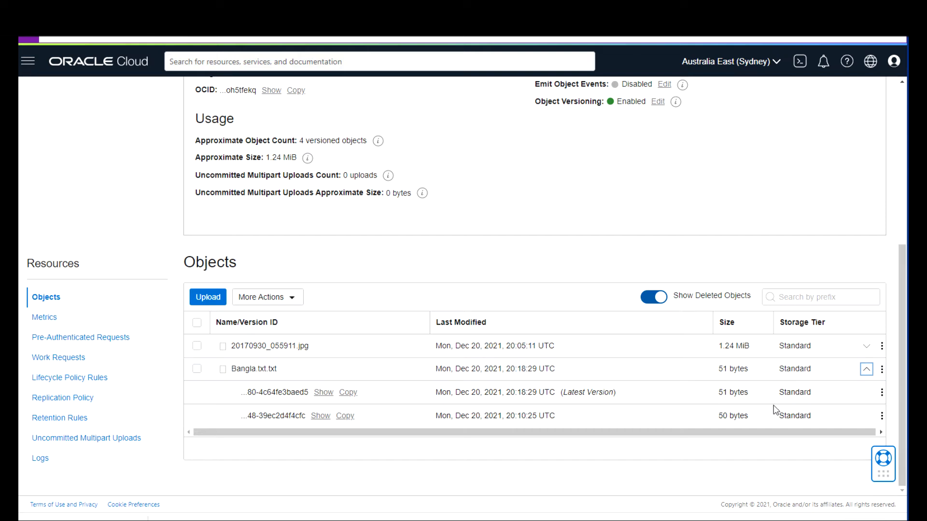
Suspend object versioning on bucket-val, then select the bucket-val name in the Buckets list.
left_click(657, 102)
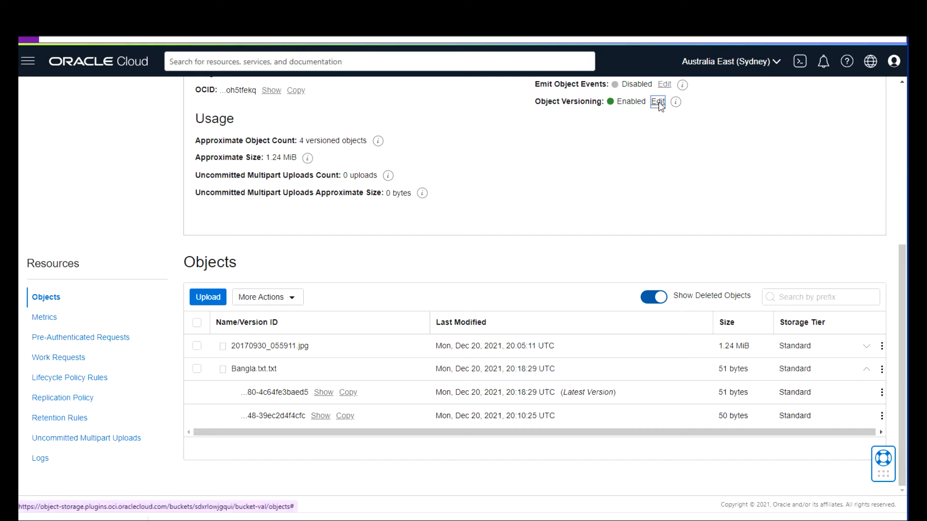
left_click(300, 212)
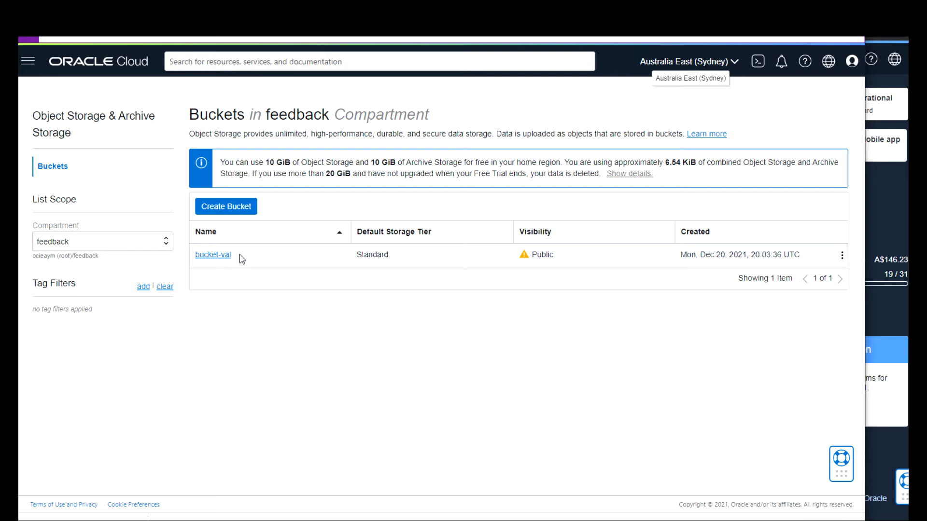
left_click_drag(235, 258, 197, 258)
In the other console window, go to Storage > Object Storage Buckets.
left_click(889, 200)
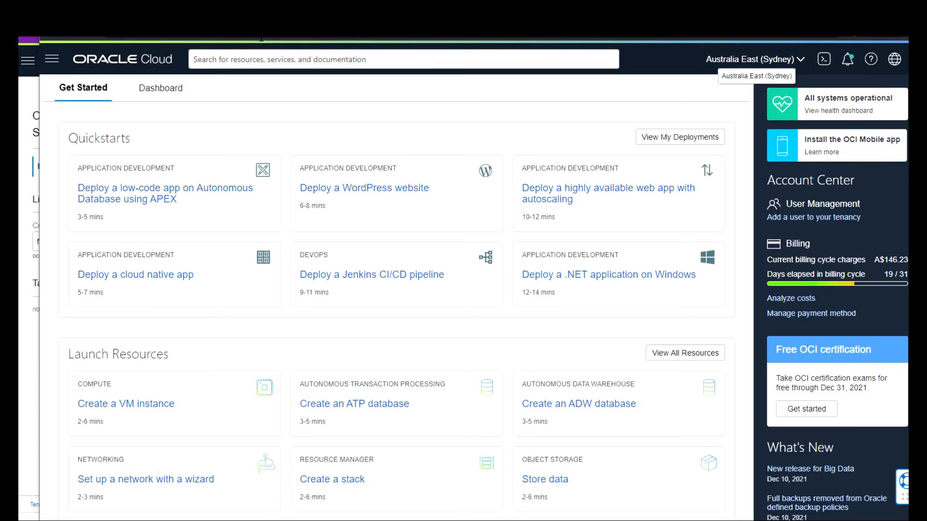
left_click(52, 60)
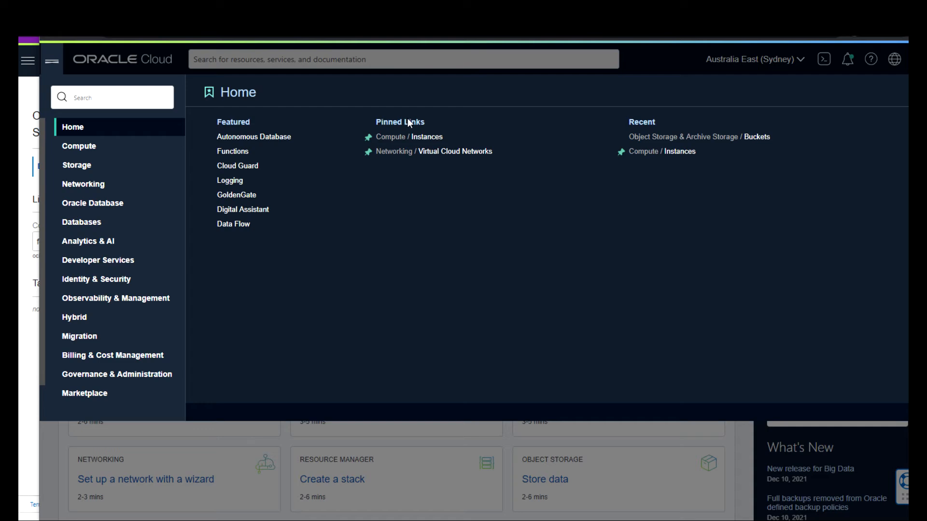
left_click(75, 165)
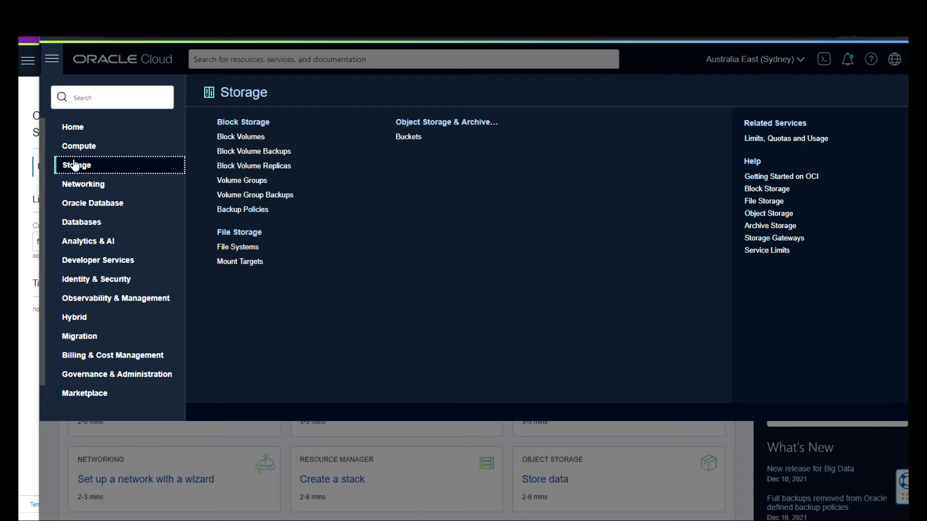
left_click(412, 138)
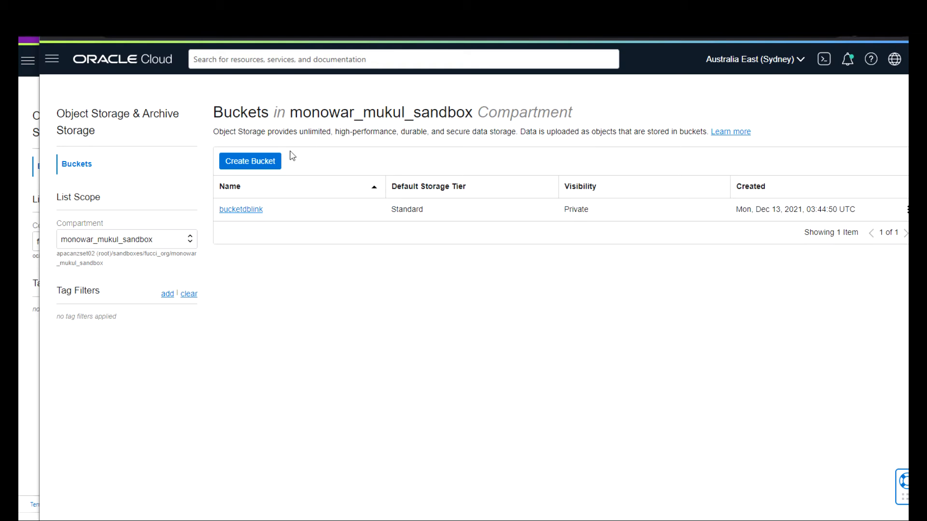
Switch the region to Australia Southeast (Melbourne) and open the Create Bucket form.
left_click(267, 164)
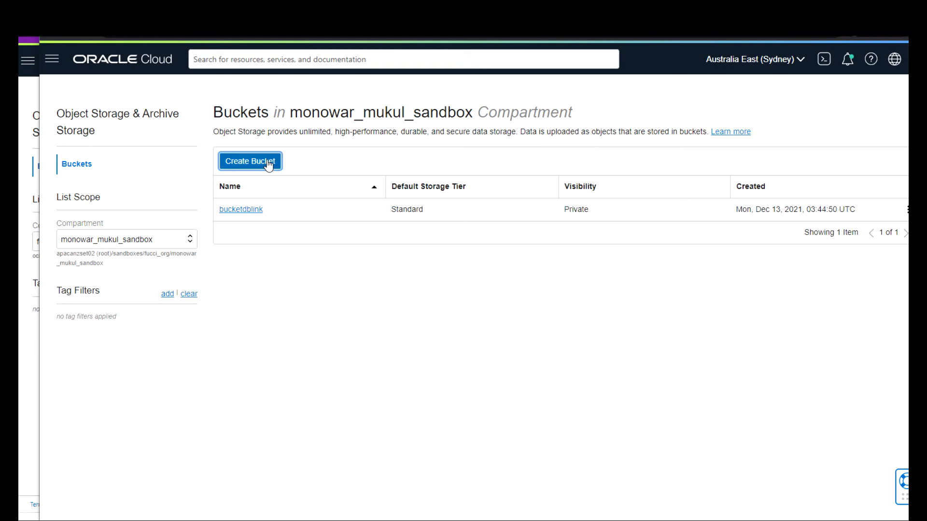
left_click(798, 63)
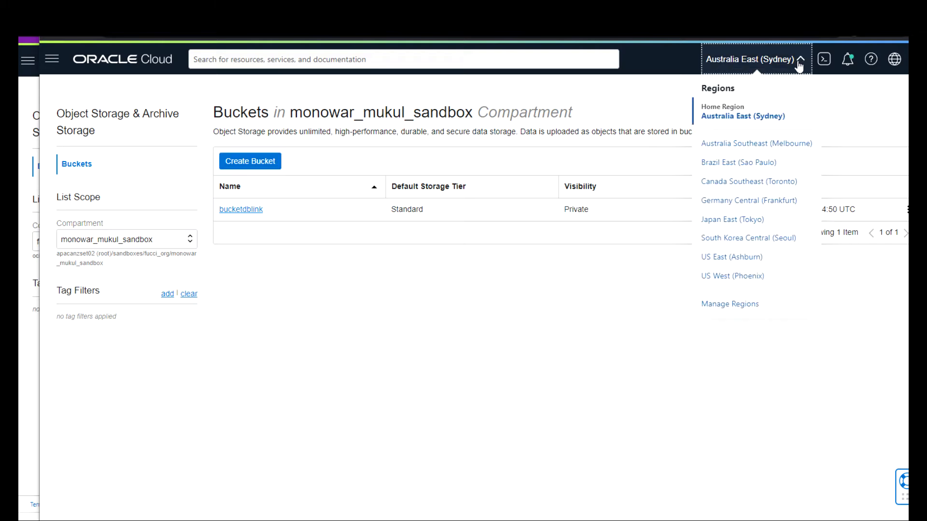
left_click(773, 144)
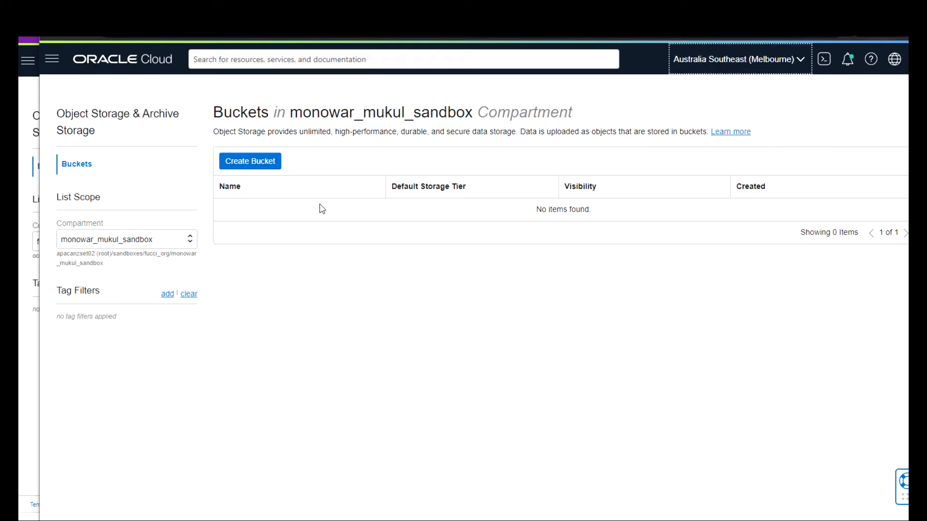
left_click(255, 160)
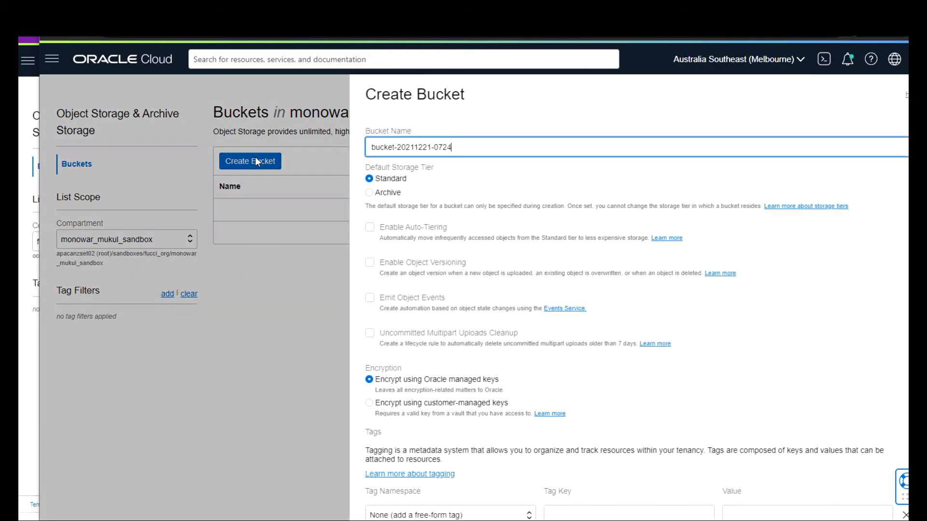
Replace the default bucket name with bucket-val and create the Standard-tier bucket.
left_click_drag(451, 147, 362, 146)
type("bucket-val")
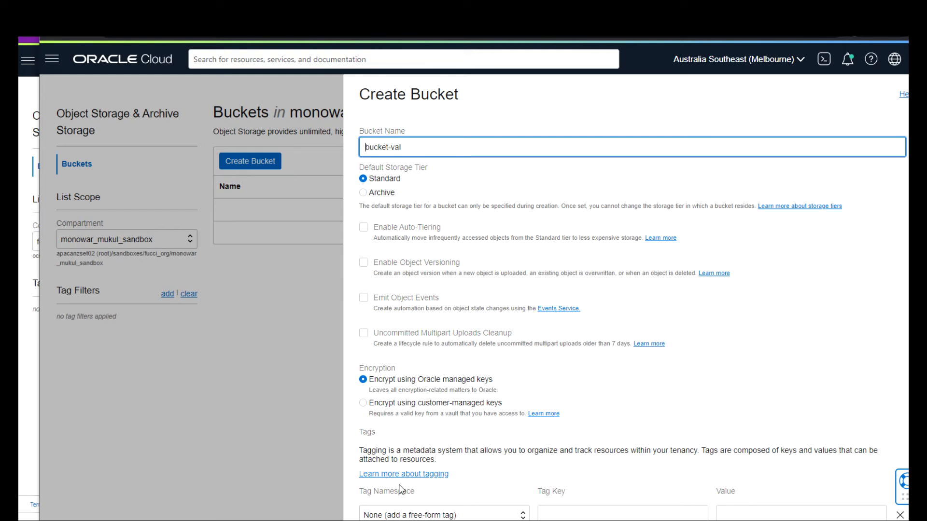
left_click(372, 520)
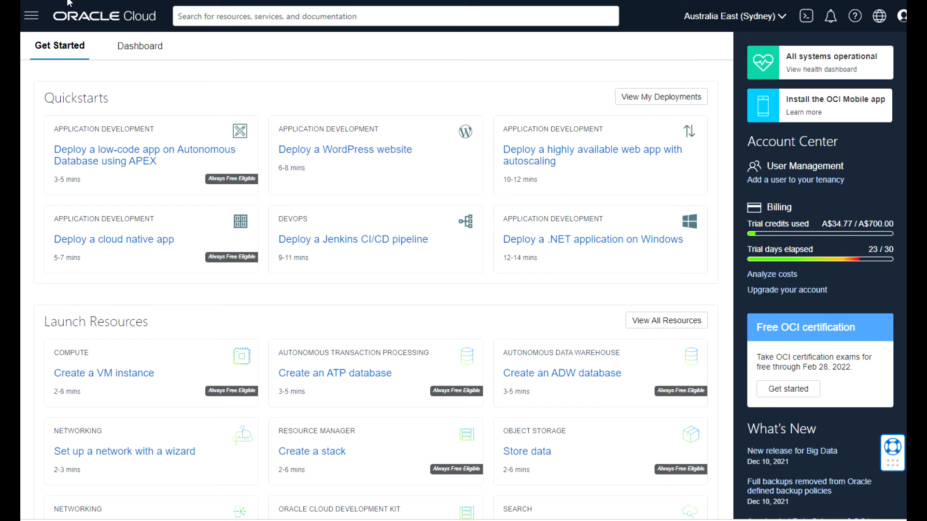
View the Identity users list, then open Groups, which lists only Administrators.
left_click(32, 19)
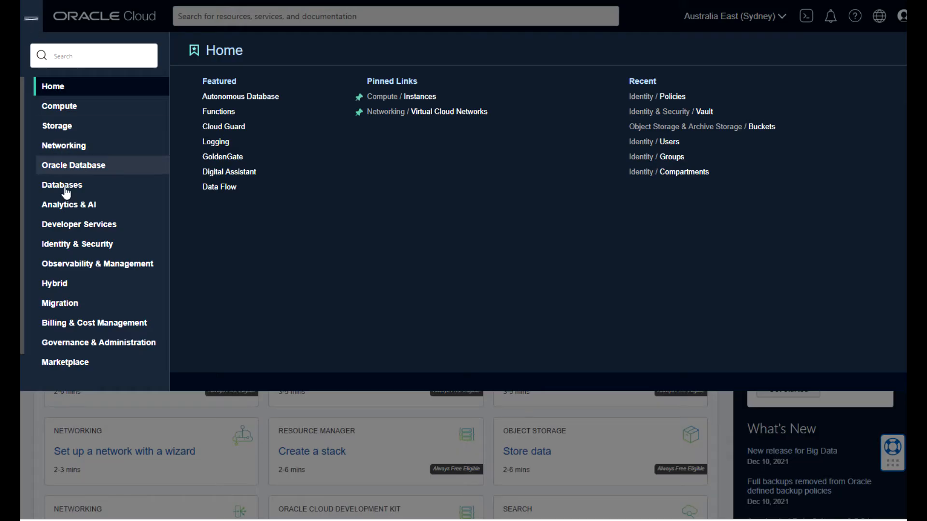
left_click(77, 246)
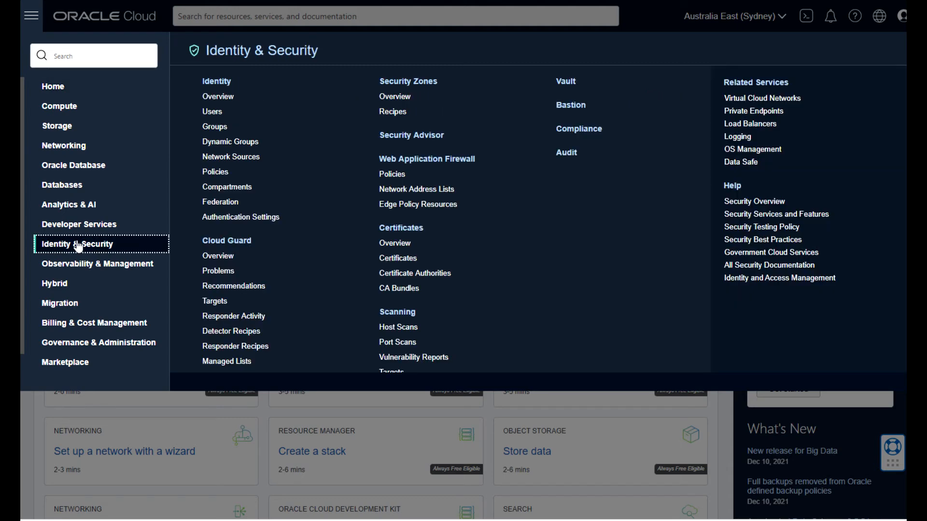
left_click(208, 113)
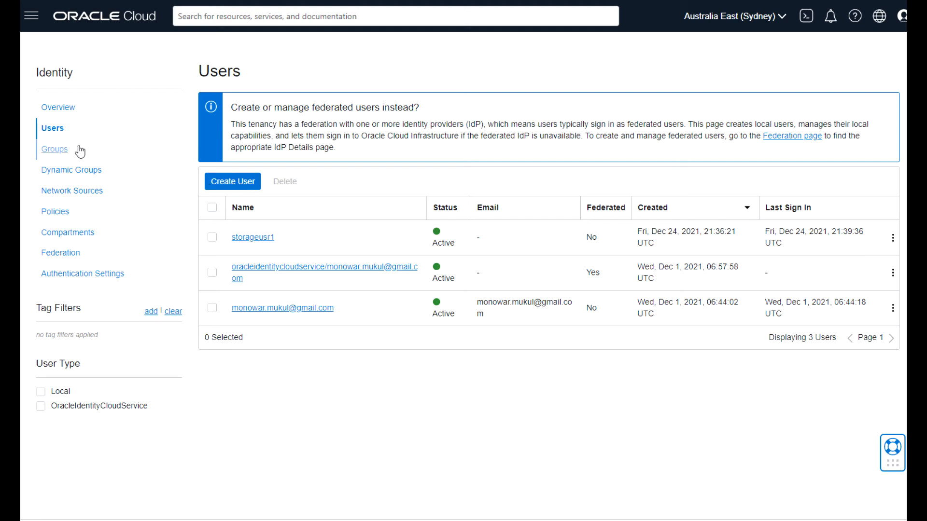
left_click(56, 150)
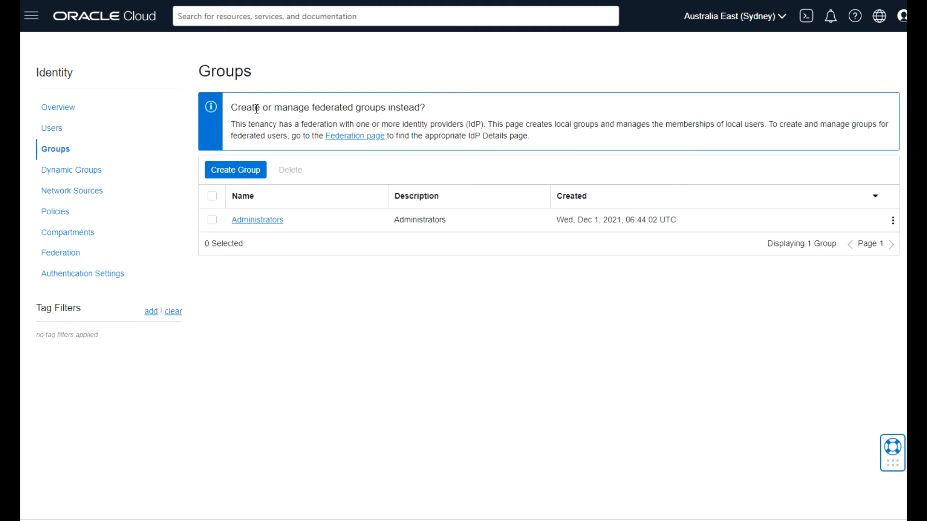
Create group object-storage-admin with description 'for the block storage group' from autofill.
left_click(232, 173)
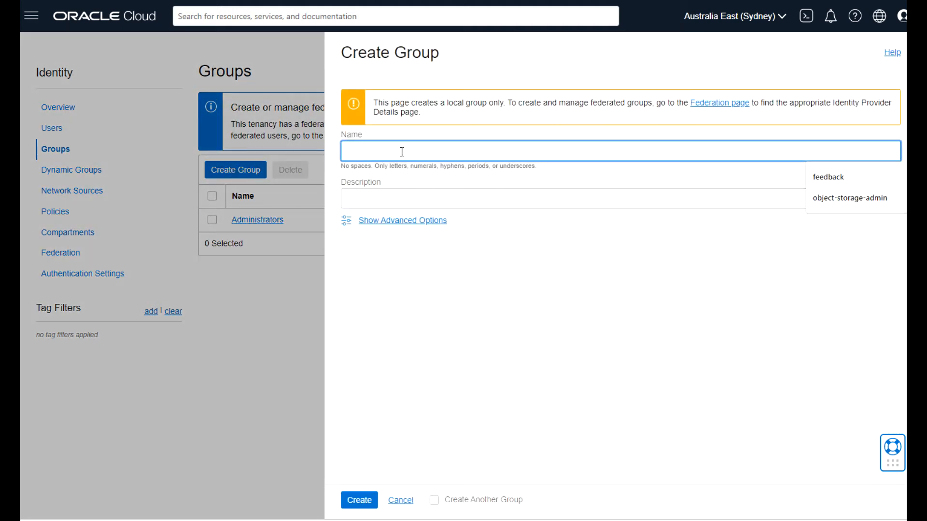
left_click(855, 198)
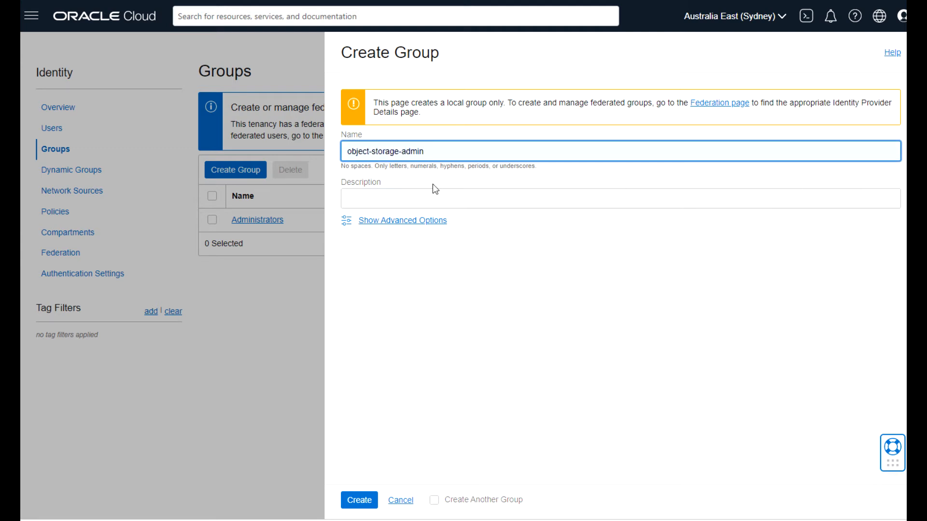
left_click(405, 201)
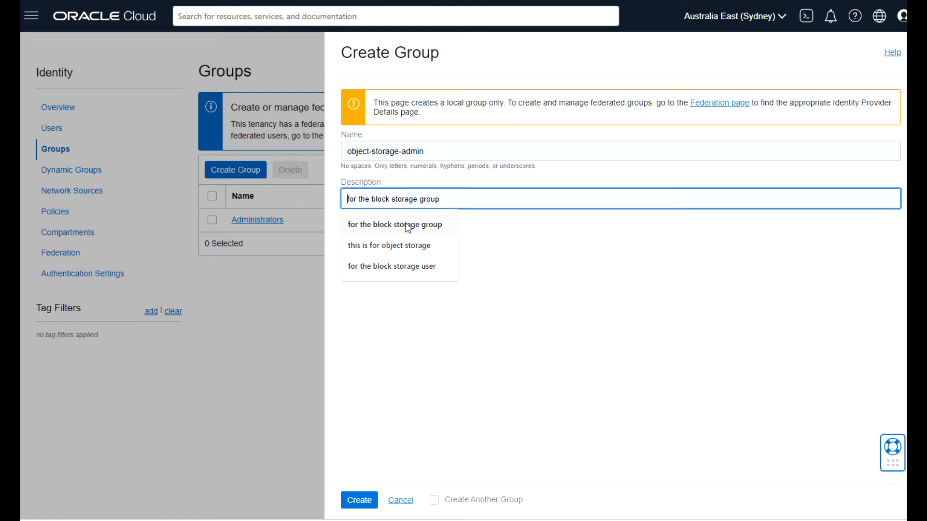
left_click(407, 225)
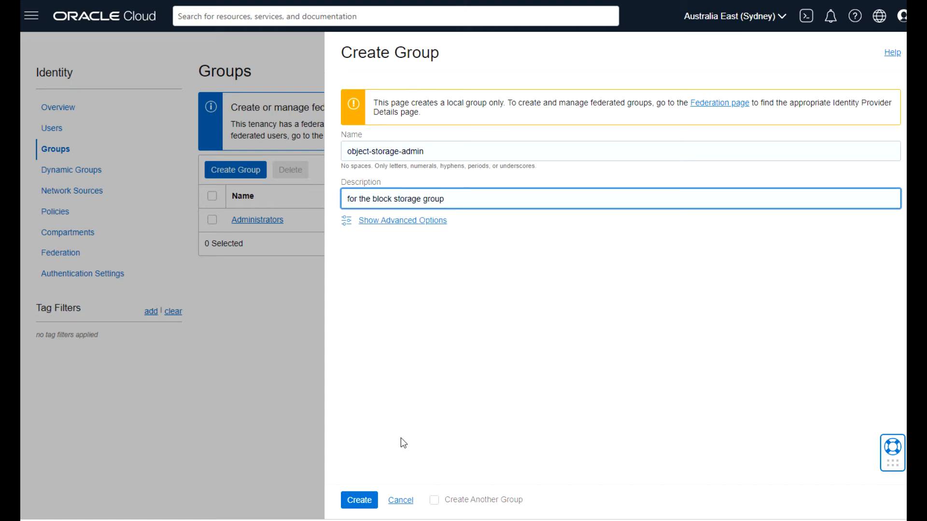
left_click(380, 222)
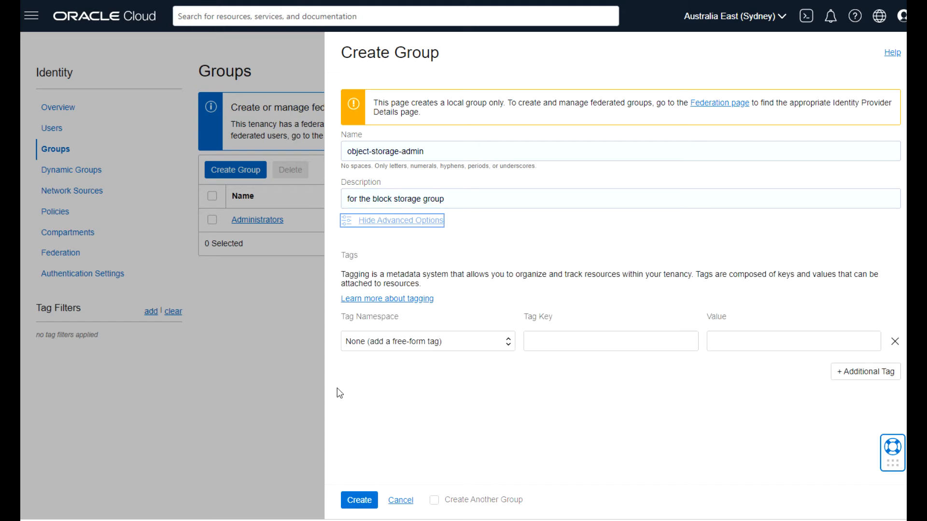
left_click(361, 504)
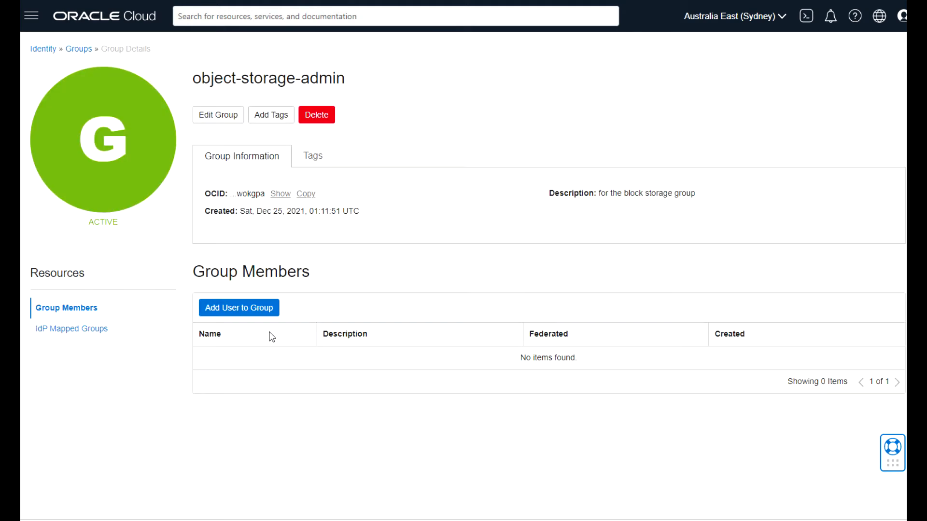
Add user storageusr1 to the object-storage-admin group as its only member.
left_click(236, 312)
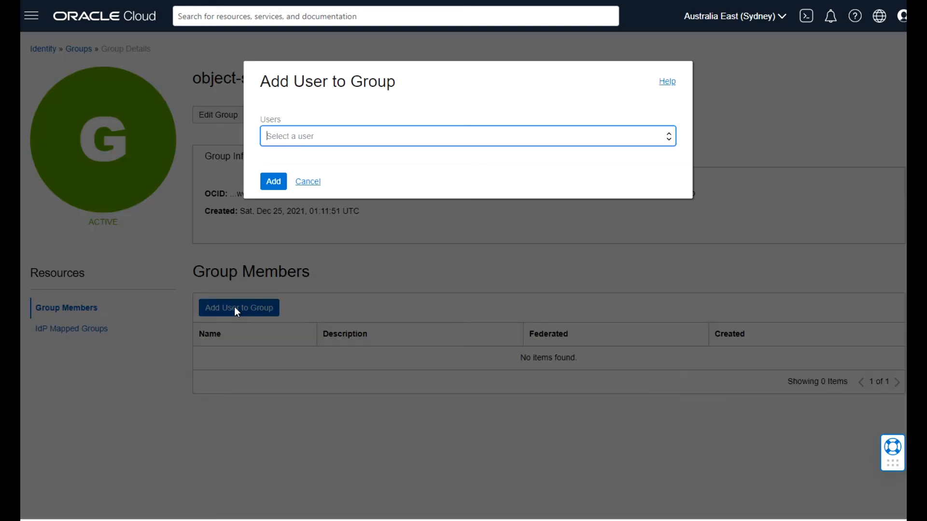
left_click(318, 140)
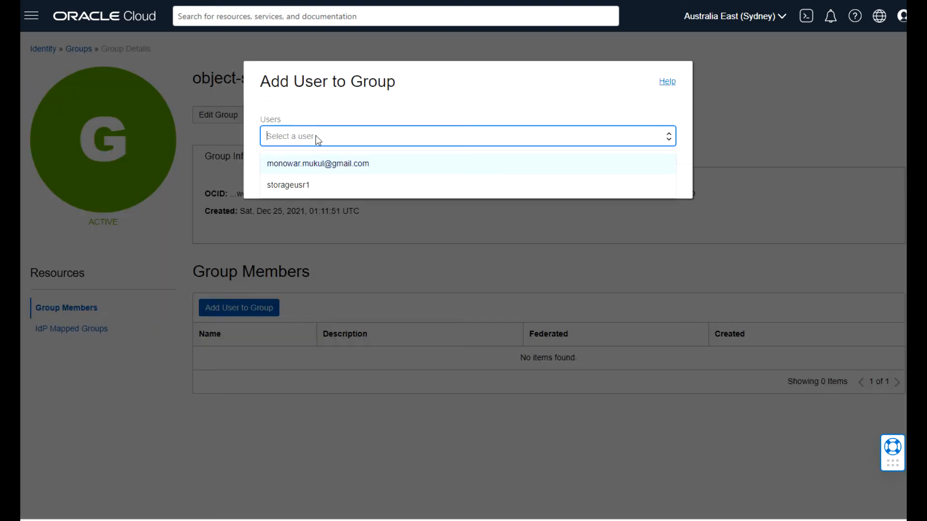
left_click(297, 182)
left_click(273, 182)
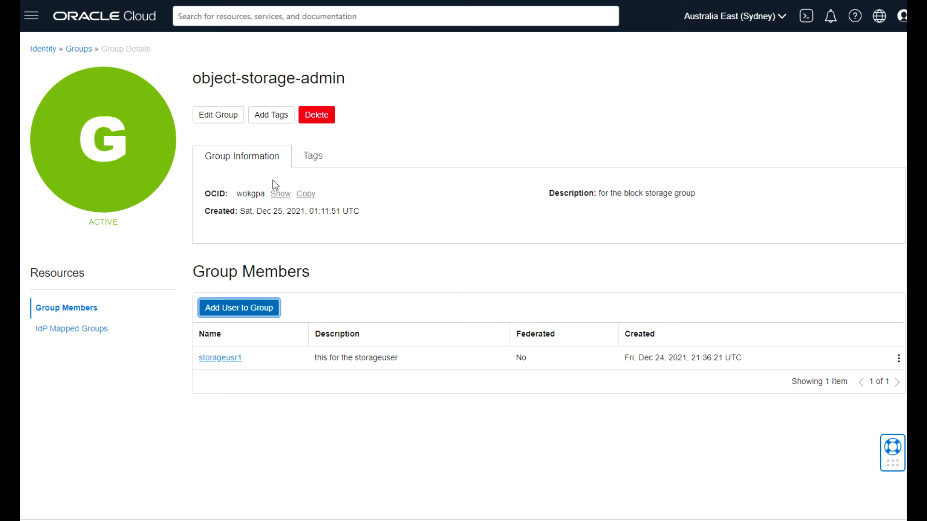
Open Identity & Security > Policies and start creating a new policy.
left_click(33, 24)
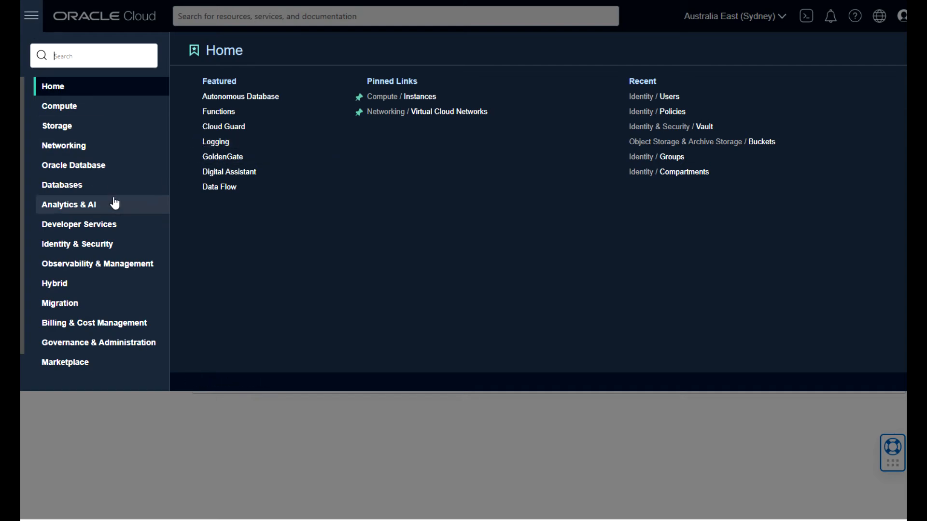
left_click(75, 249)
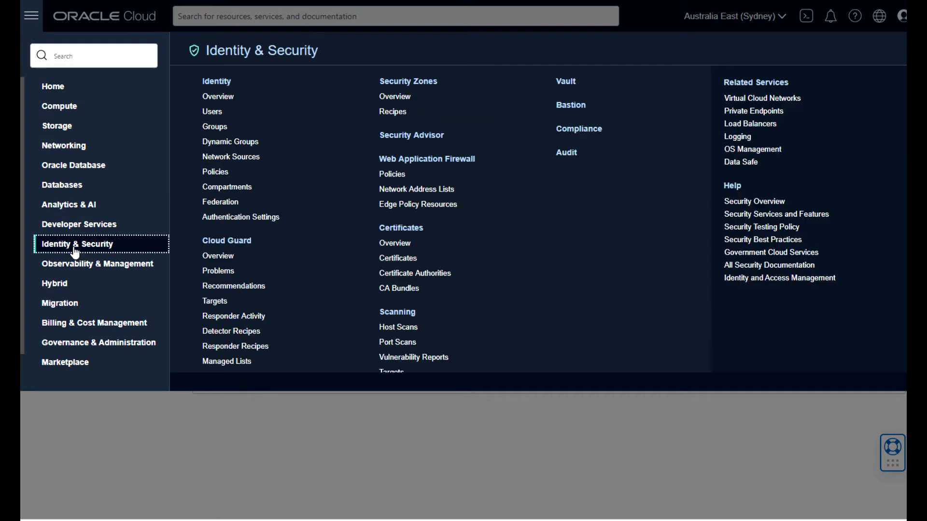
left_click(198, 172)
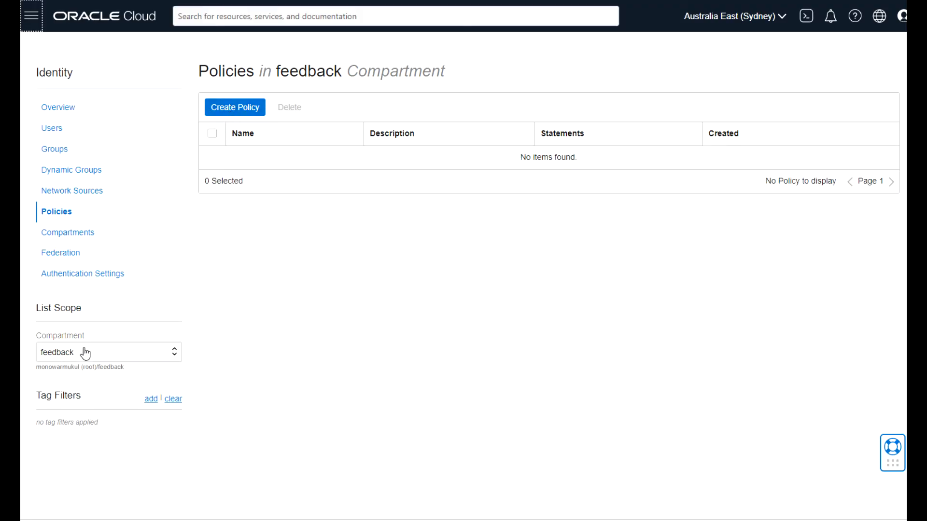
left_click(241, 109)
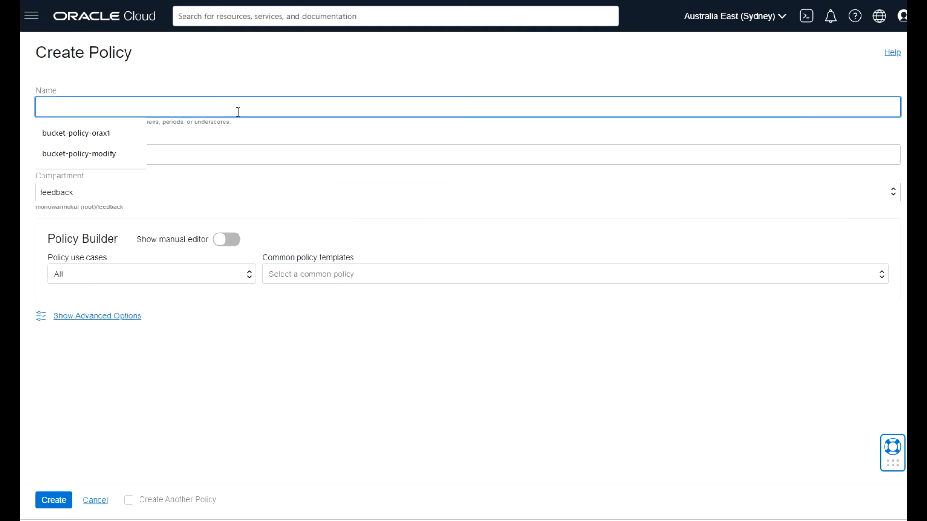
Name the policy bucket-policy-orax1, describe it 'for modifying bucket policy', toggling the manual editor on and off.
left_click(101, 139)
left_click(96, 153)
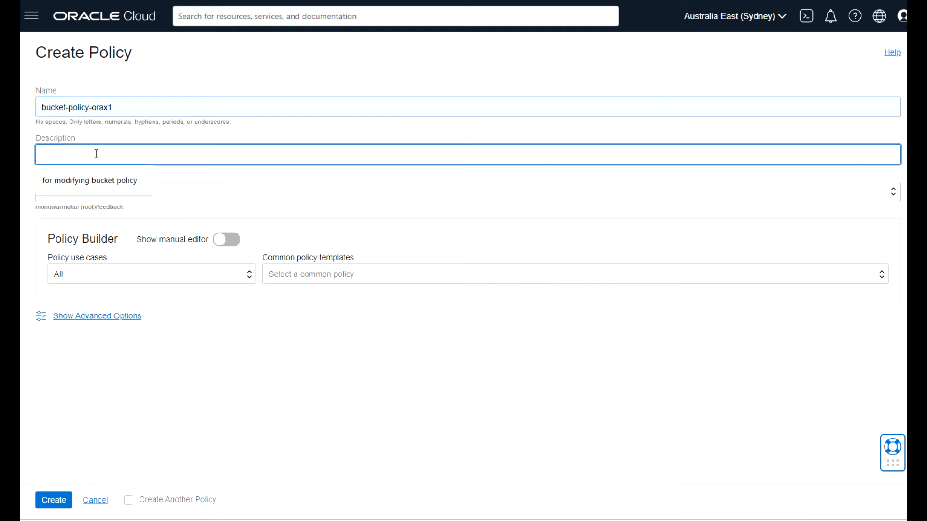
left_click(83, 179)
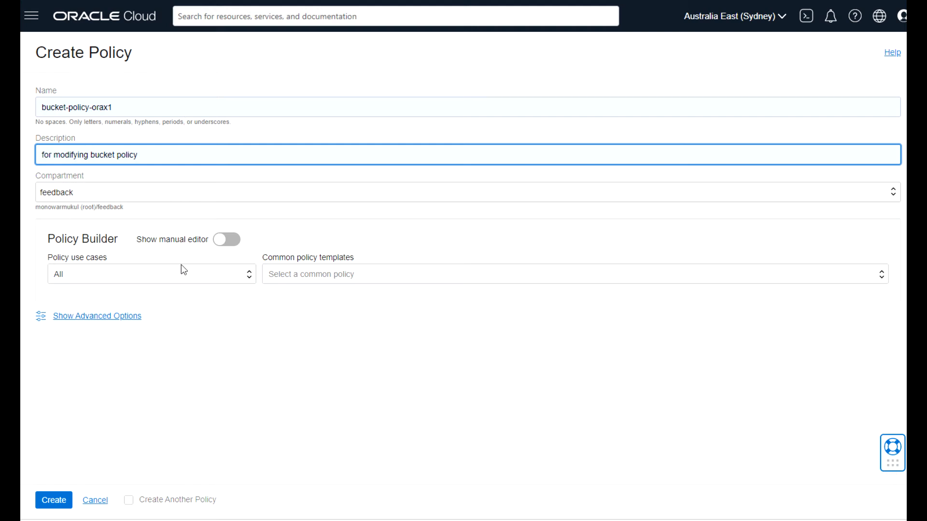
left_click(227, 240)
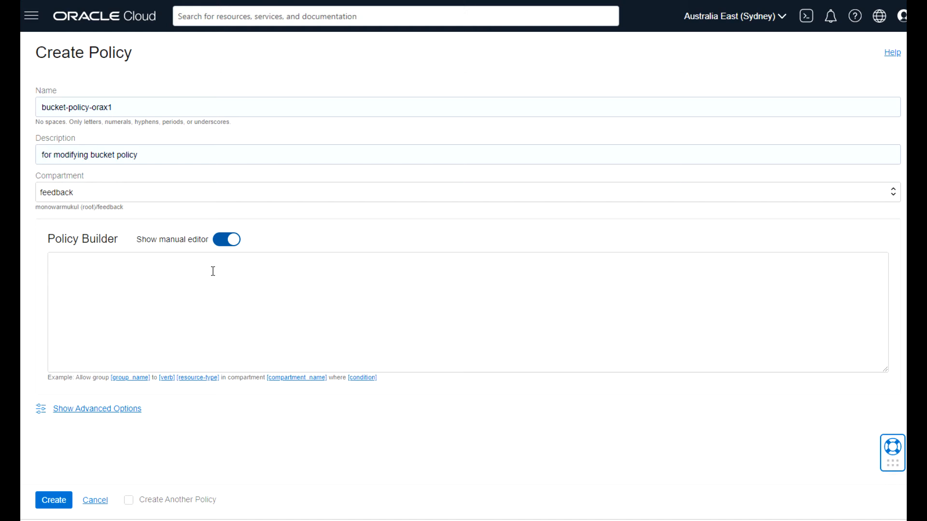
left_click(221, 242)
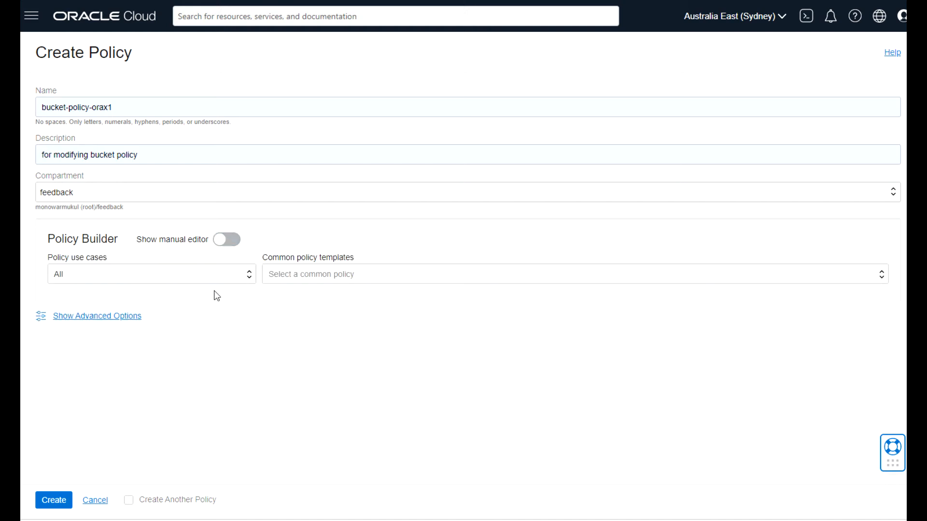
Choose the Storage Management use case and the Object Storage admins manage buckets and objects template.
left_click(247, 278)
left_click_drag(250, 307, 248, 387)
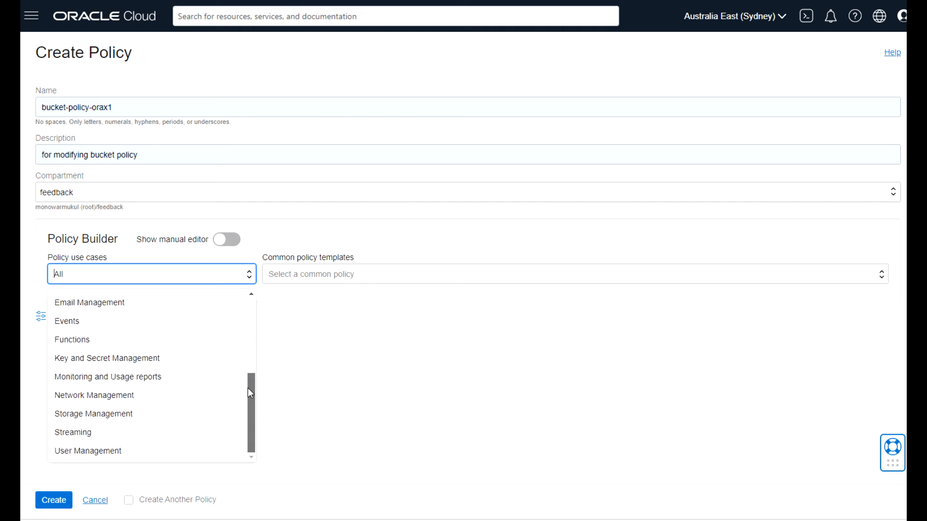
left_click(110, 418)
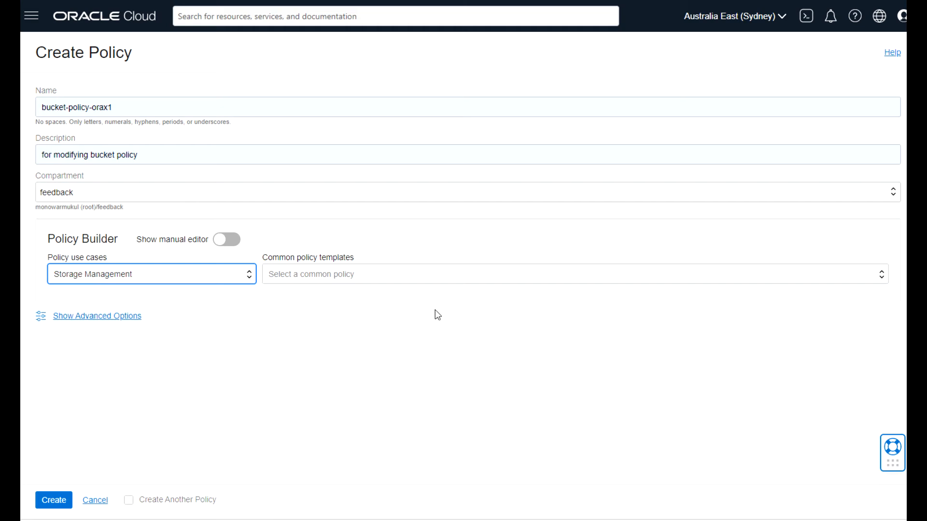
left_click(431, 277)
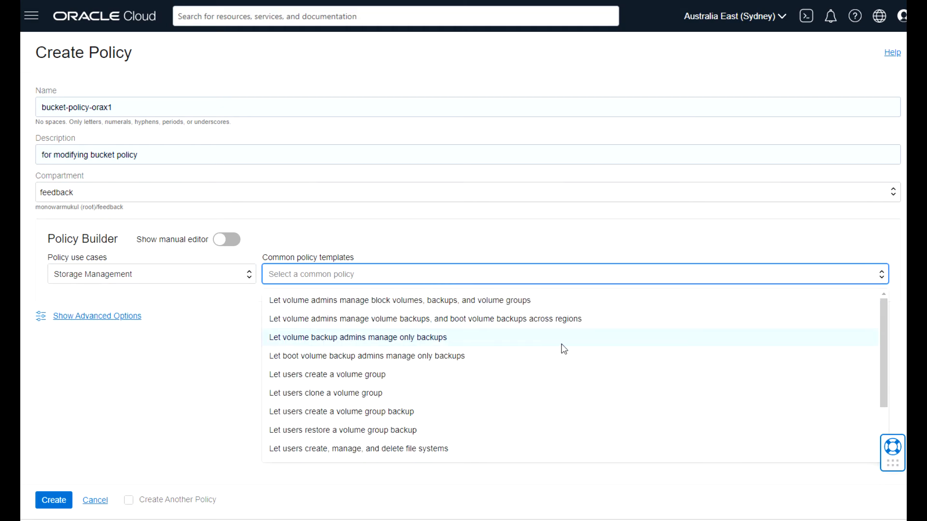
left_click_drag(885, 319, 882, 402)
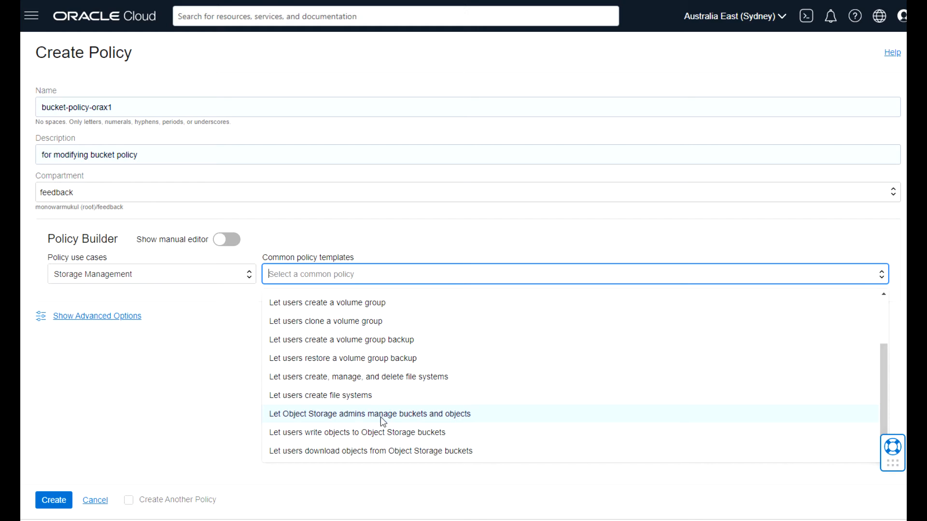
left_click(427, 415)
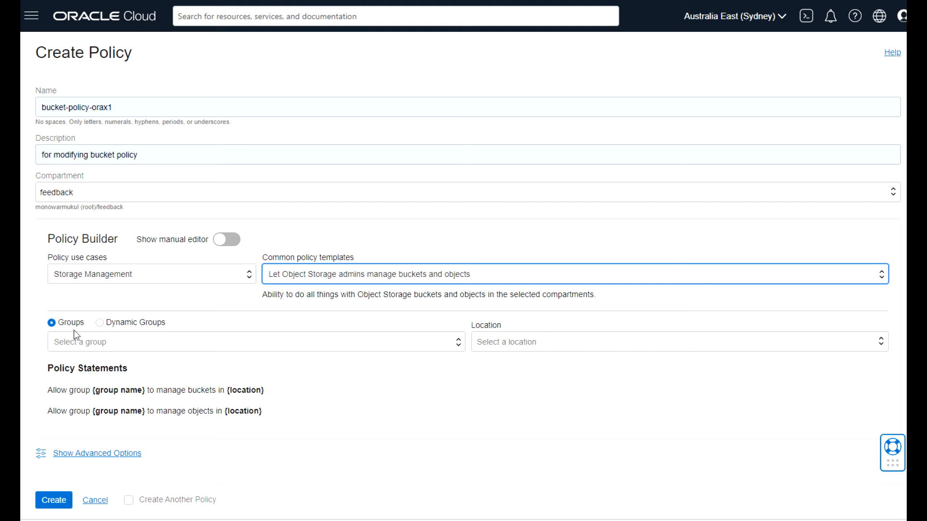
Grant it to group object-storage-admin in compartment feedback, create the policy, and return to Users.
left_click(459, 344)
left_click(234, 387)
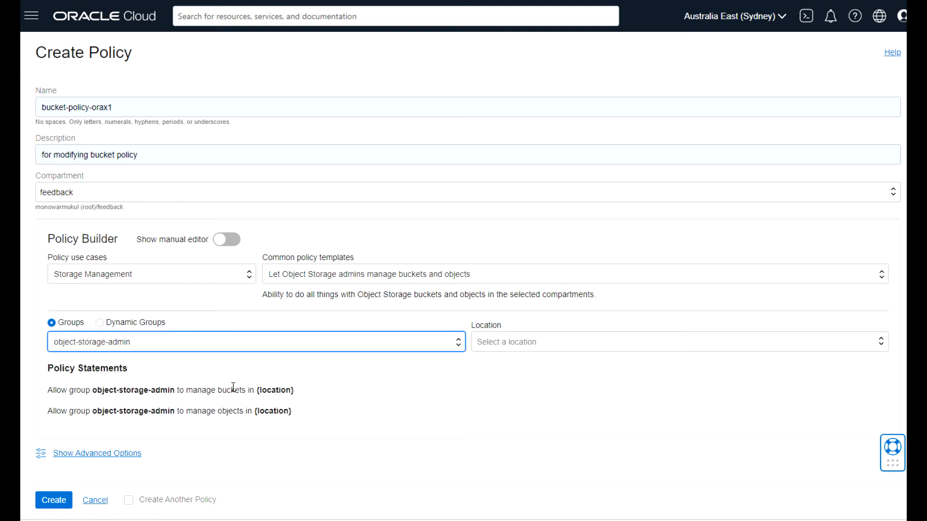
left_click(526, 342)
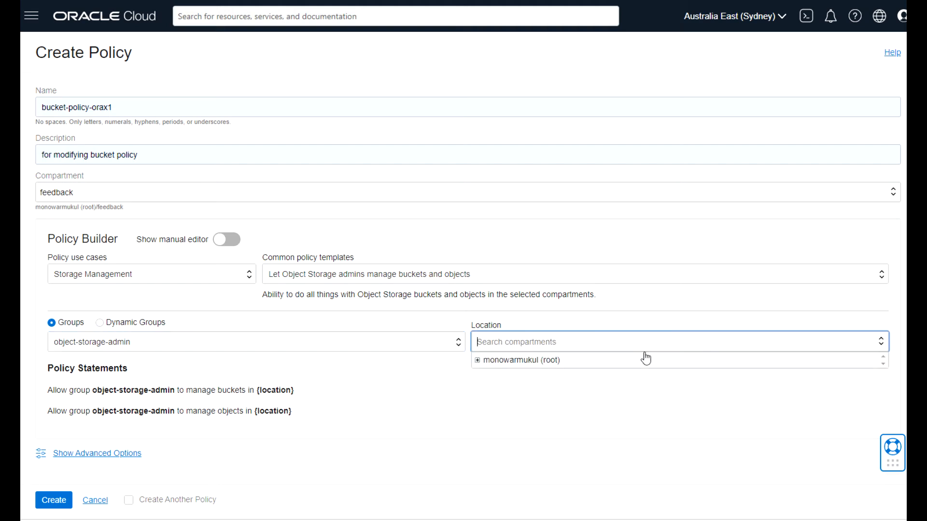
left_click(477, 361)
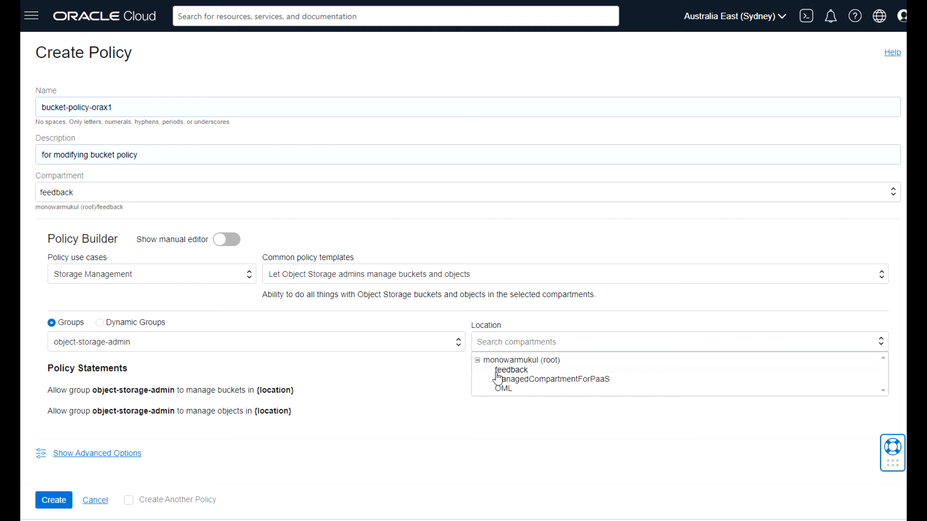
left_click(497, 371)
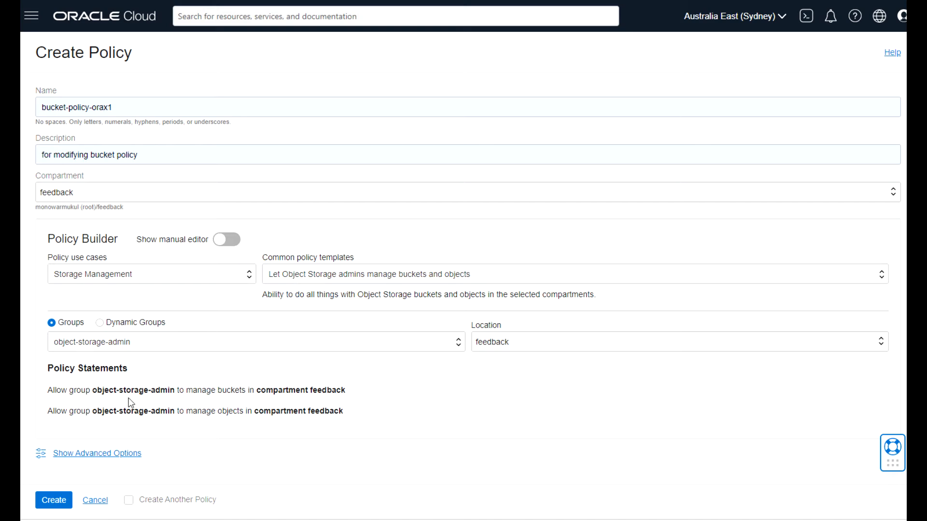
left_click(71, 455)
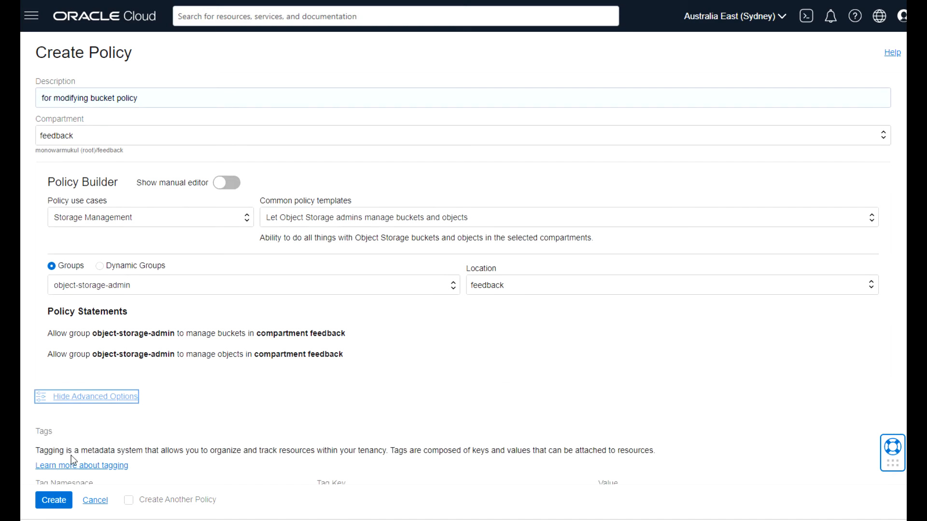
left_click(54, 502)
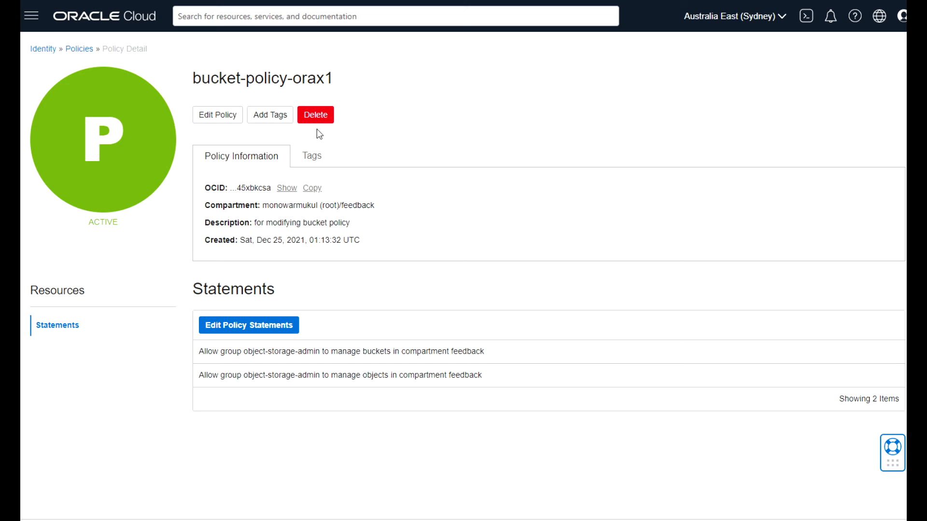
left_click(42, 50)
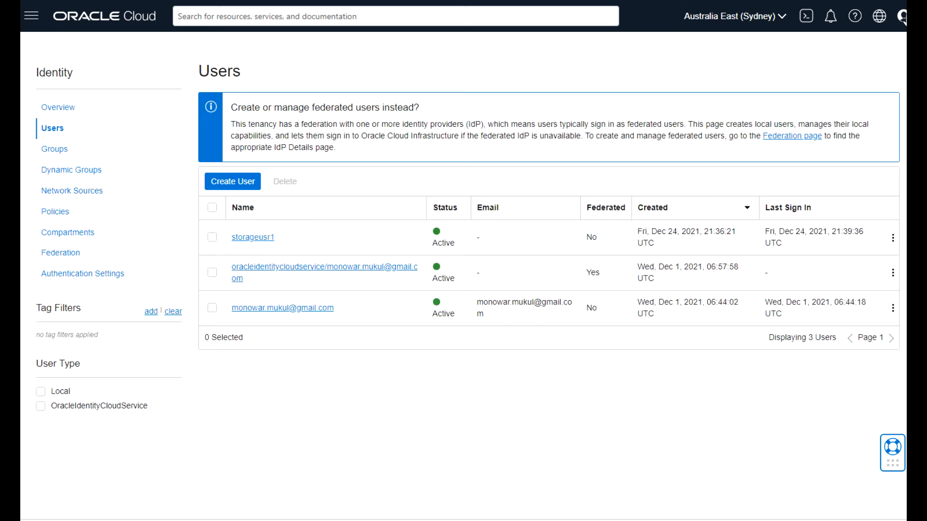
Open a new tab, then a new Chrome incognito window showing the OCI sign-in page.
key("ctrl+t")
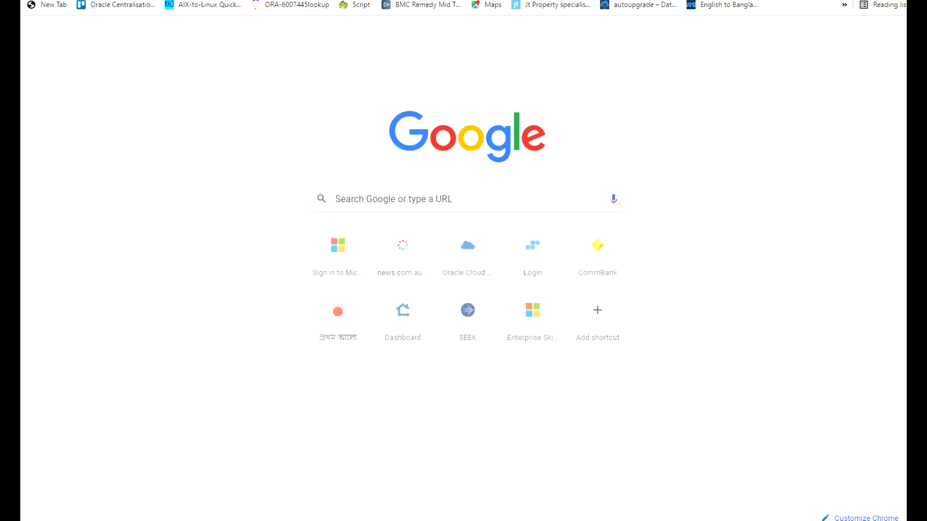
left_click(904, 1)
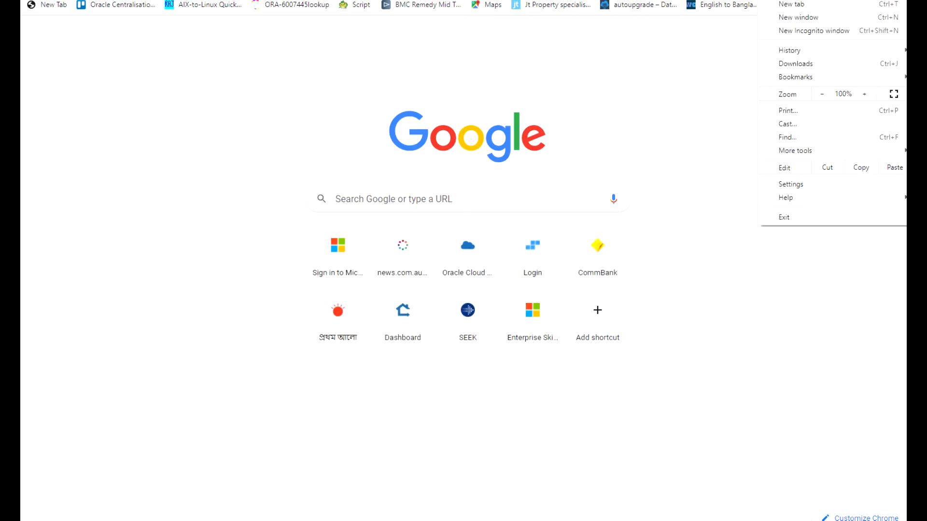
left_click(846, 31)
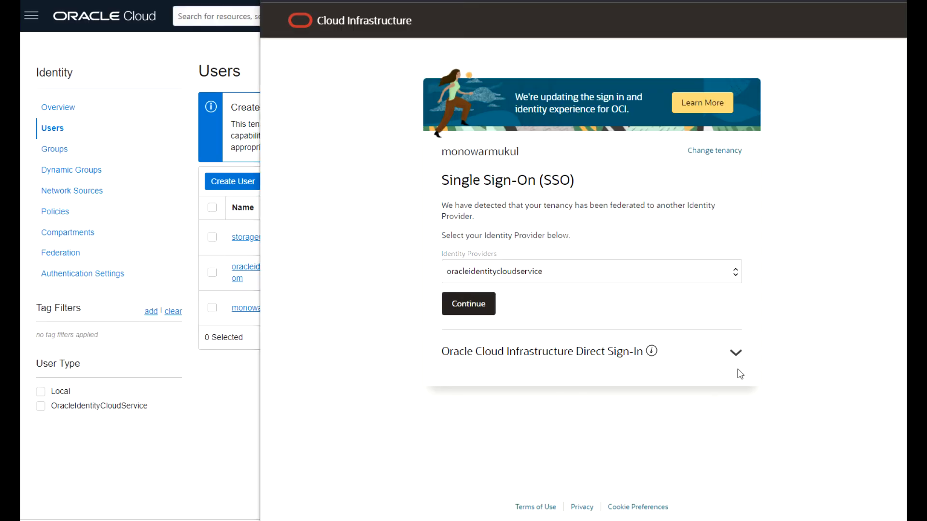
Sign in via Direct Sign-In as storageusr1 using the saved account password.
left_click(734, 356)
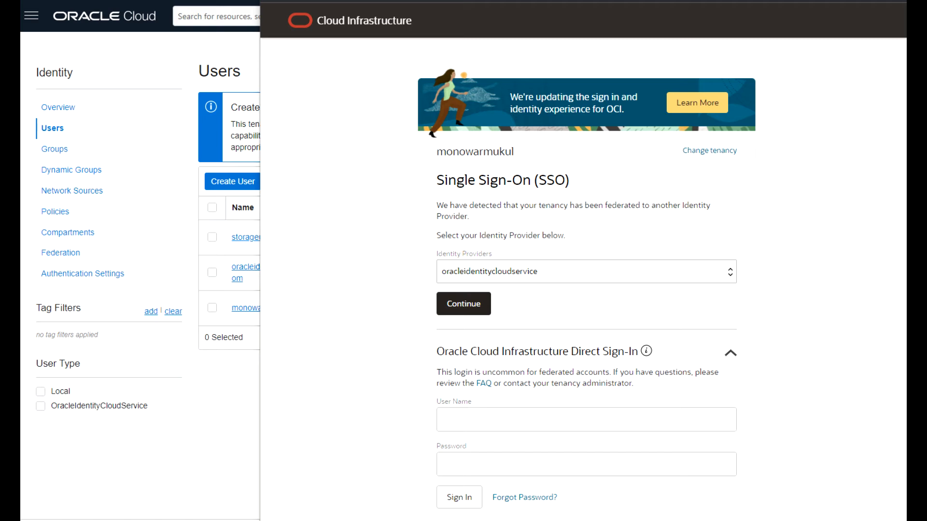
left_click(475, 418)
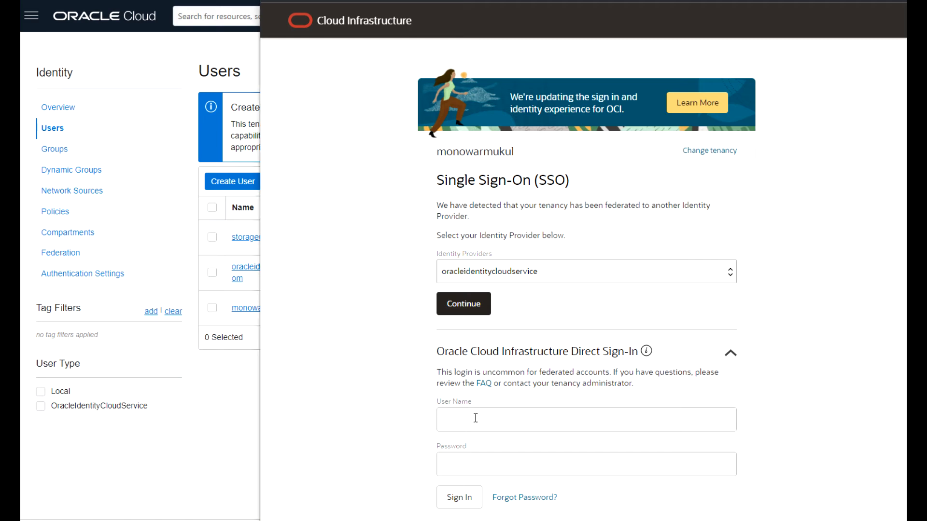
type("storageusr1")
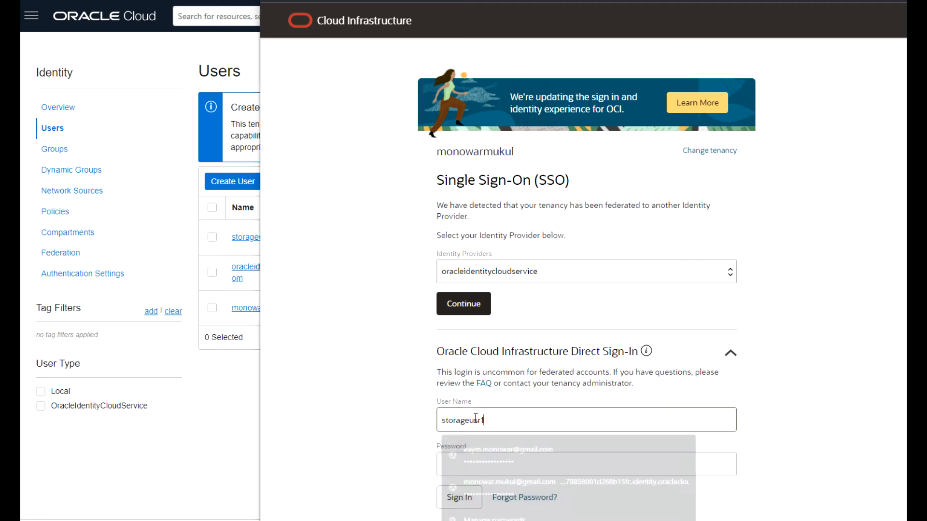
key("alt+Tab")
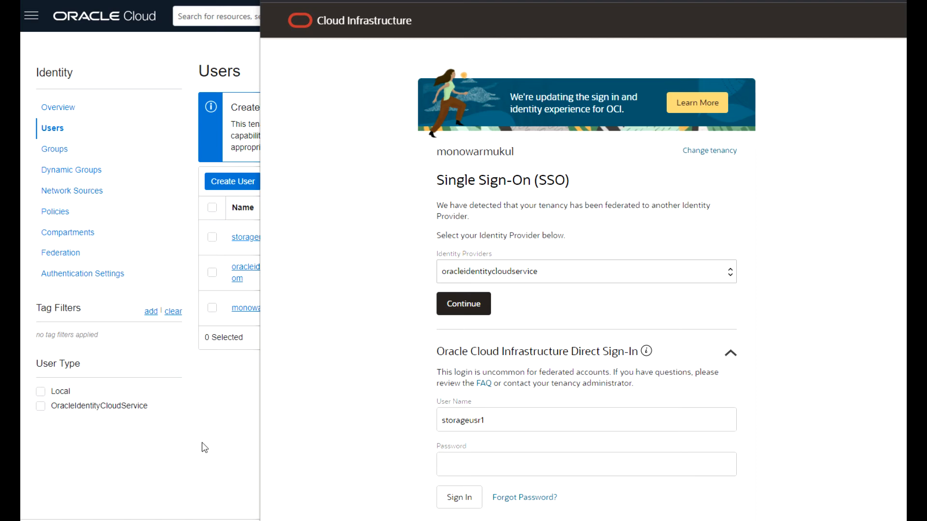
left_click(487, 469)
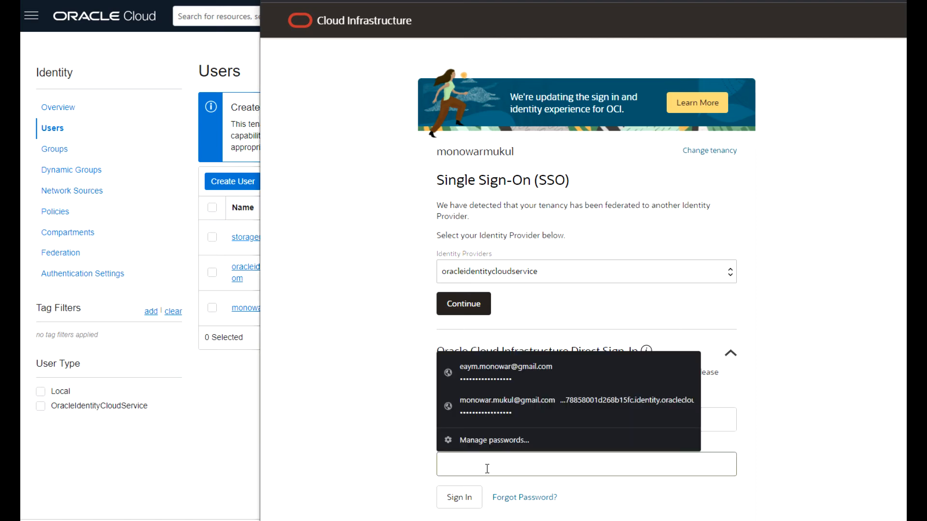
key("ctrl+v")
left_click(459, 497)
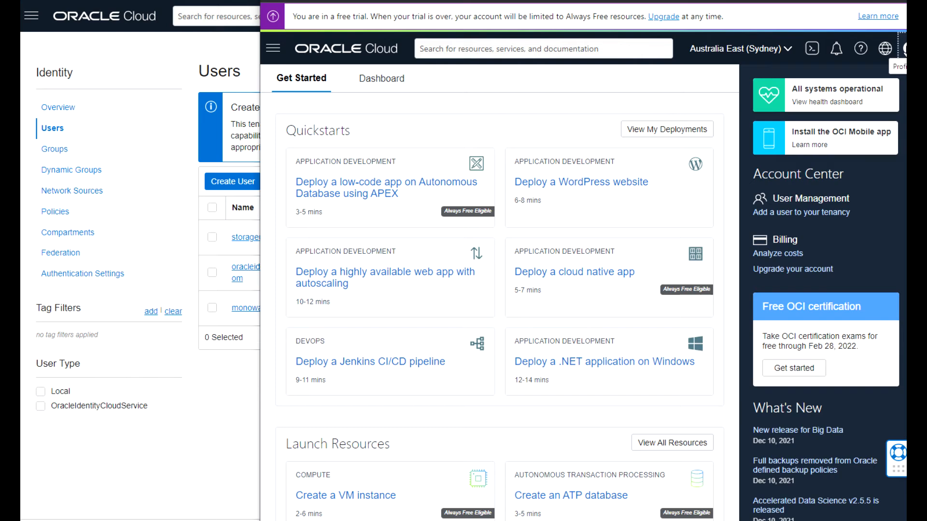
Confirm the signed-in user in the profile menu and show the Storage services menu.
left_click(903, 48)
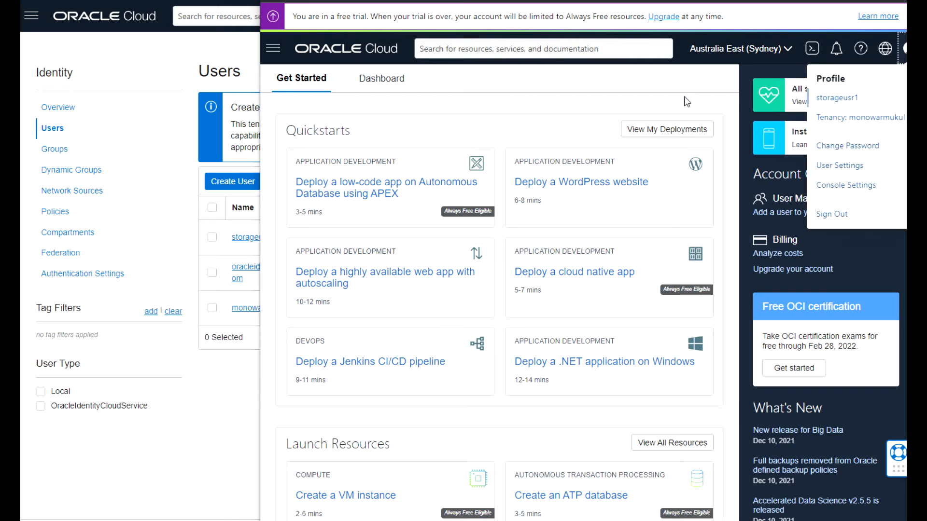
left_click(273, 48)
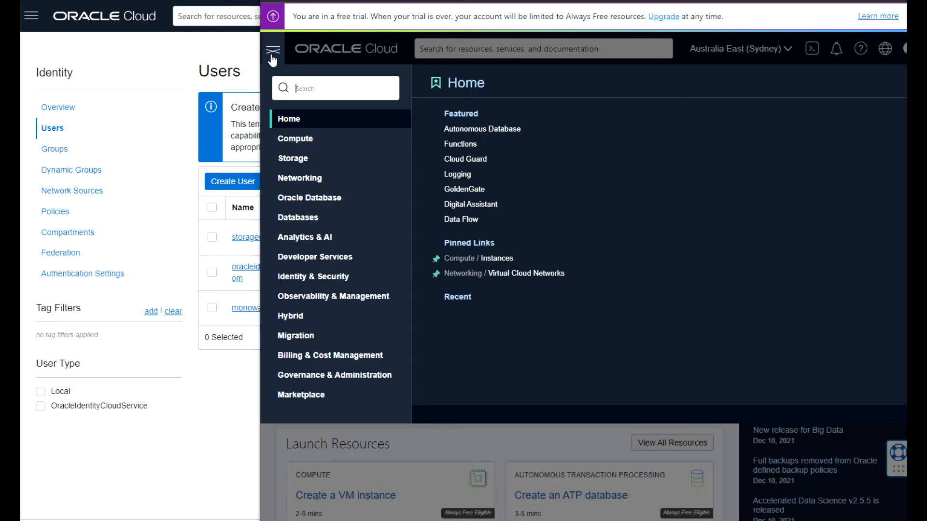
left_click(303, 160)
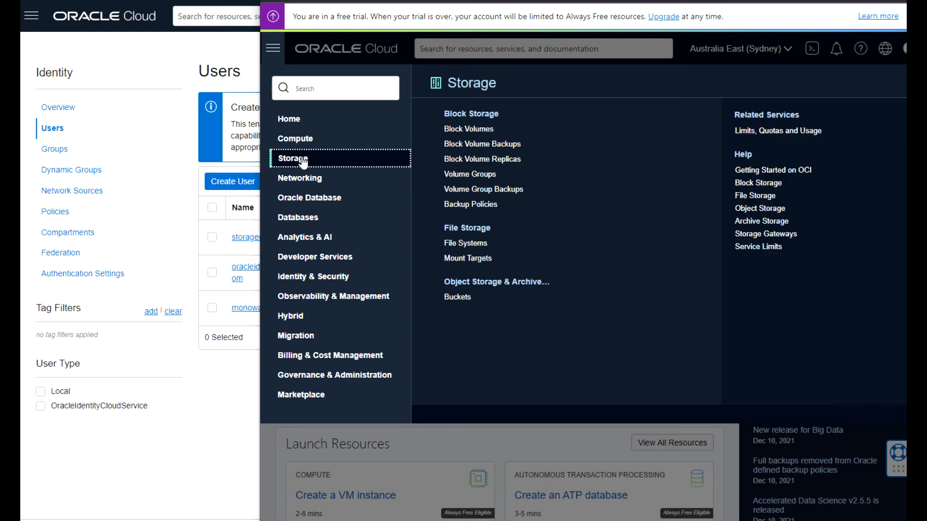
List the Object Storage buckets in the feedback compartment.
left_click(456, 298)
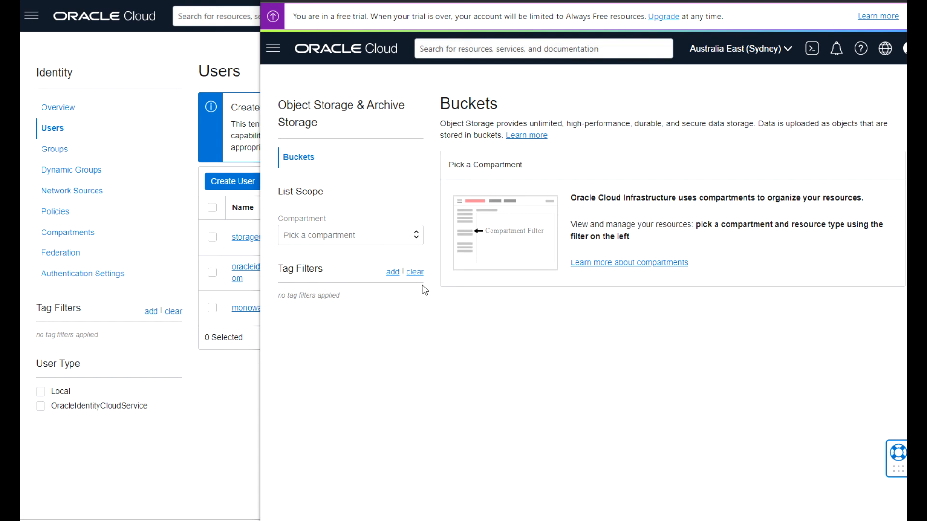
left_click(417, 236)
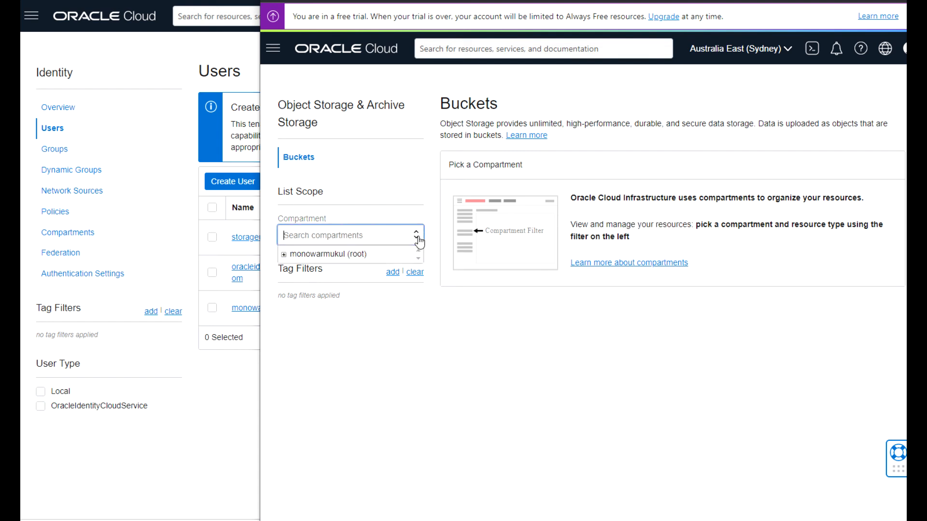
left_click(284, 255)
left_click(317, 266)
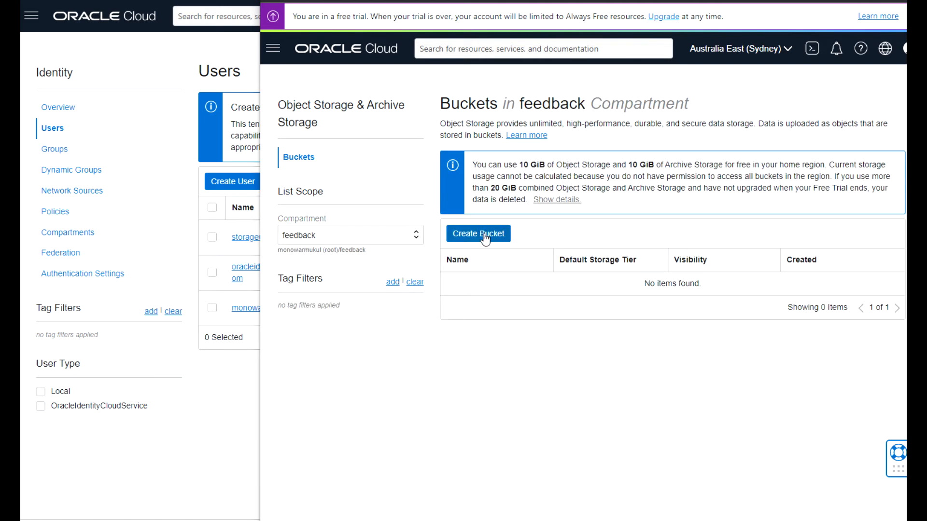
Create a bucket named bucket-test, keeping the default Standard tier.
left_click(484, 235)
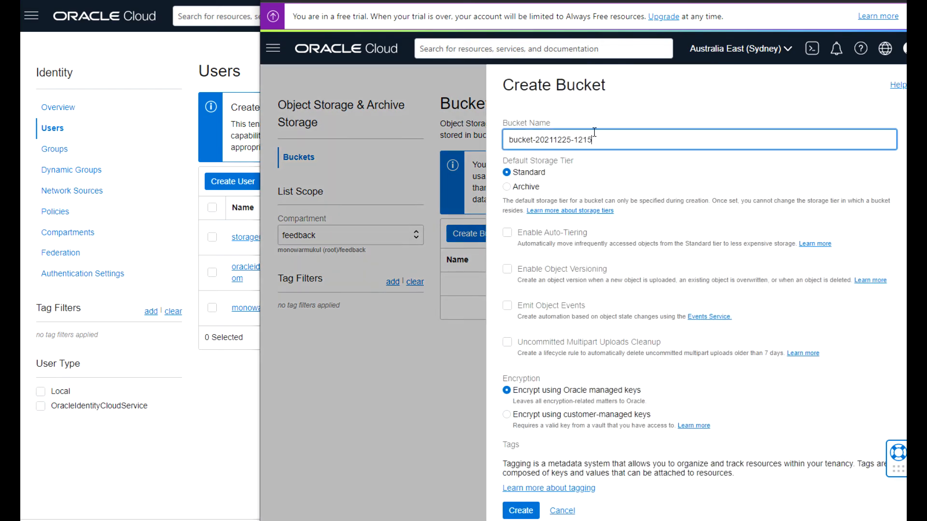
left_click_drag(596, 139, 562, 143)
type("test")
left_click(521, 511)
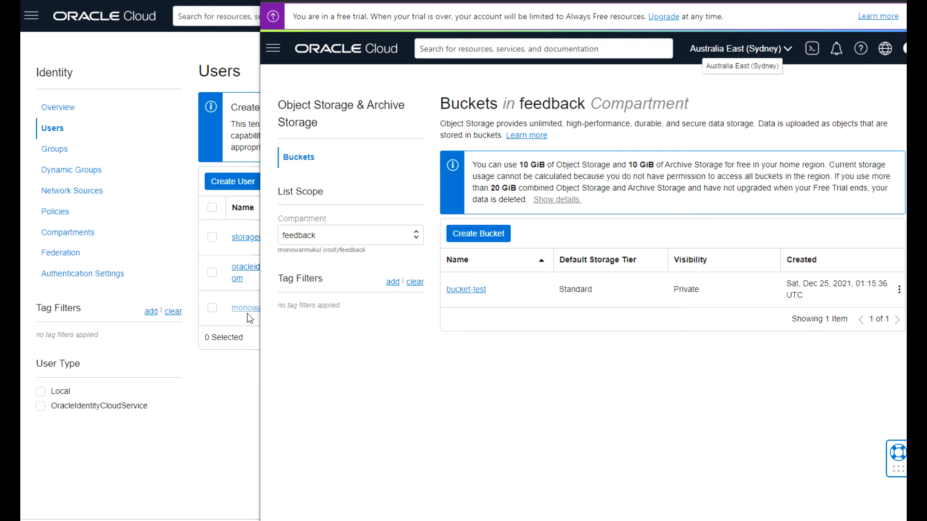
In the other console window, go to Identity & Security > Vault for the feedback compartment.
left_click(223, 414)
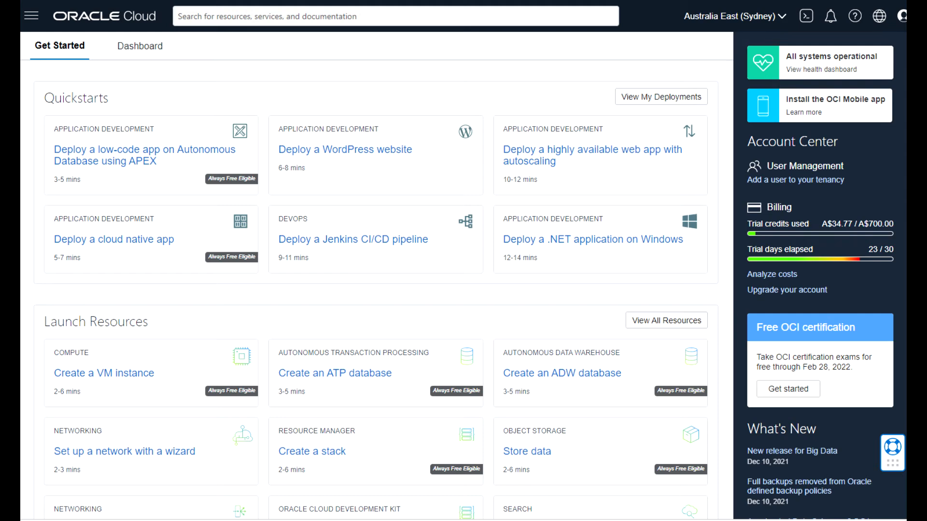
left_click(30, 19)
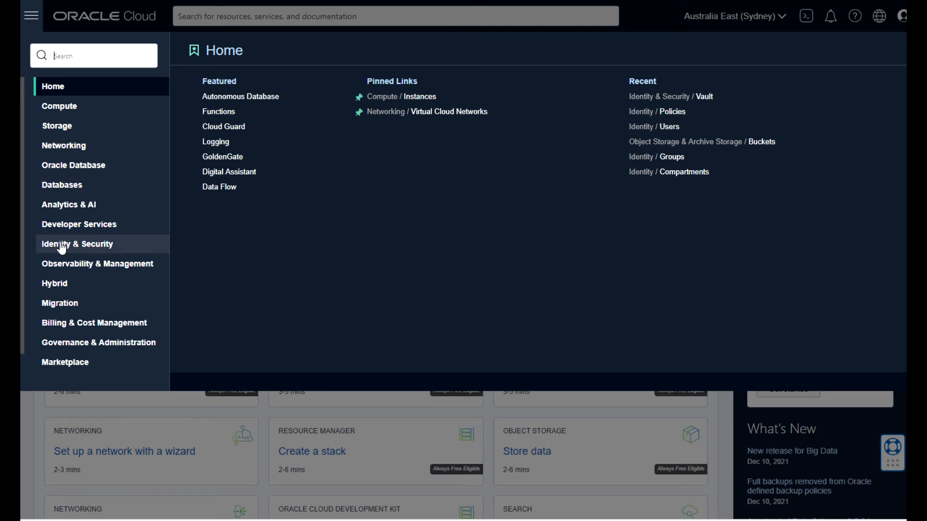
left_click(110, 247)
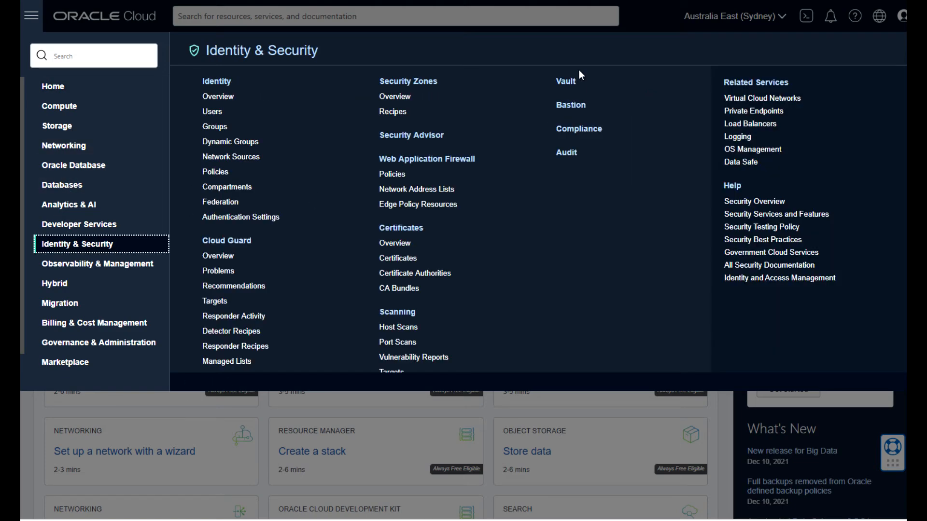
left_click(571, 83)
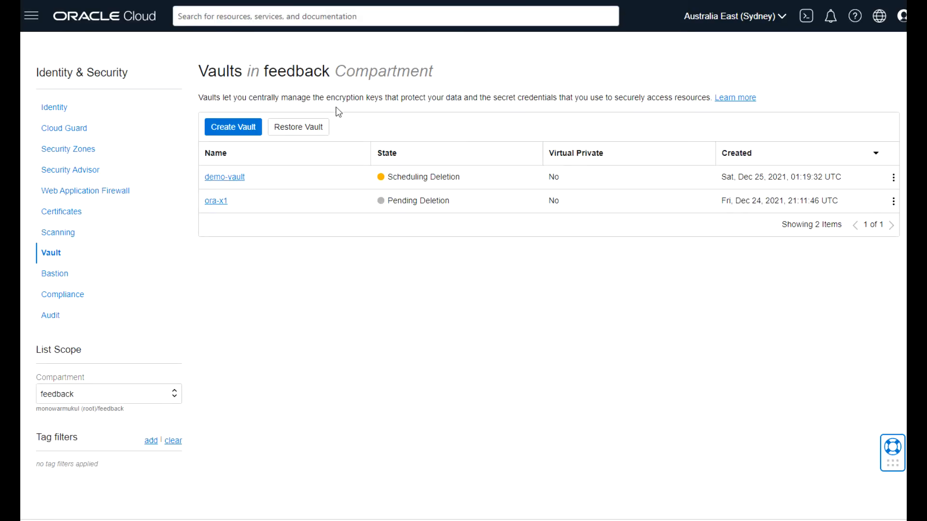
Start a new vault named os_vault marked as a virtual private vault.
left_click(237, 127)
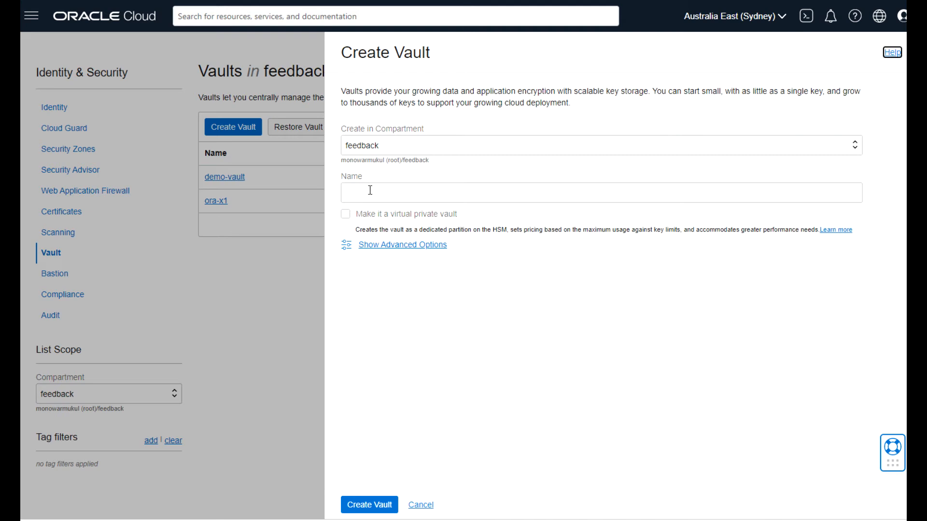
left_click(368, 192)
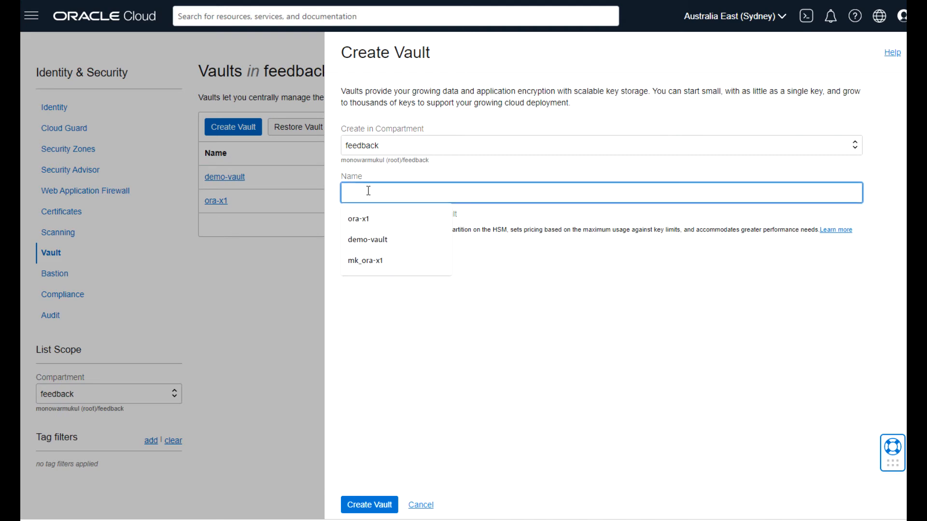
type("v")
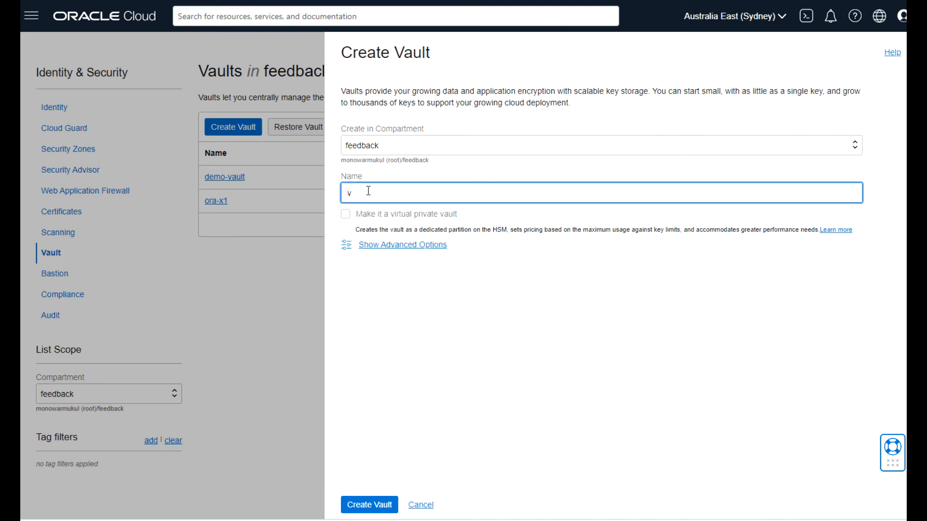
key("BackSpace")
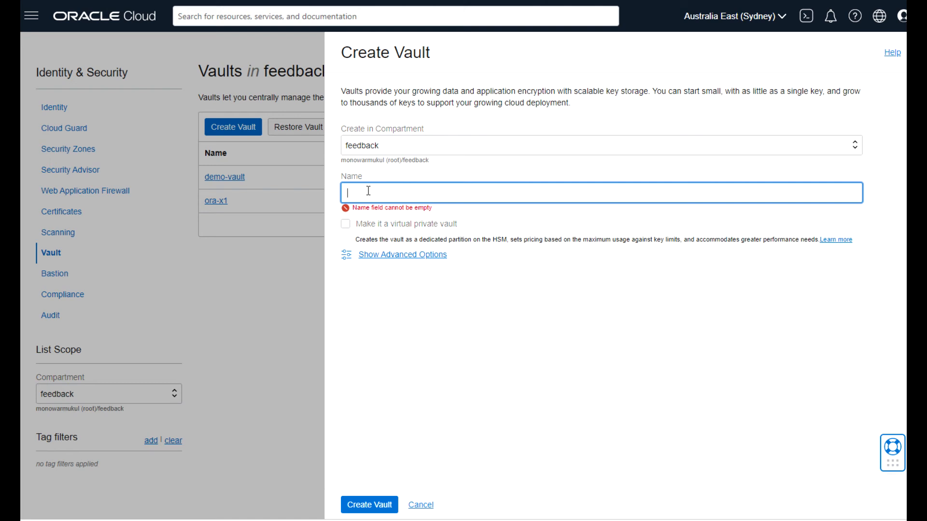
type("os")
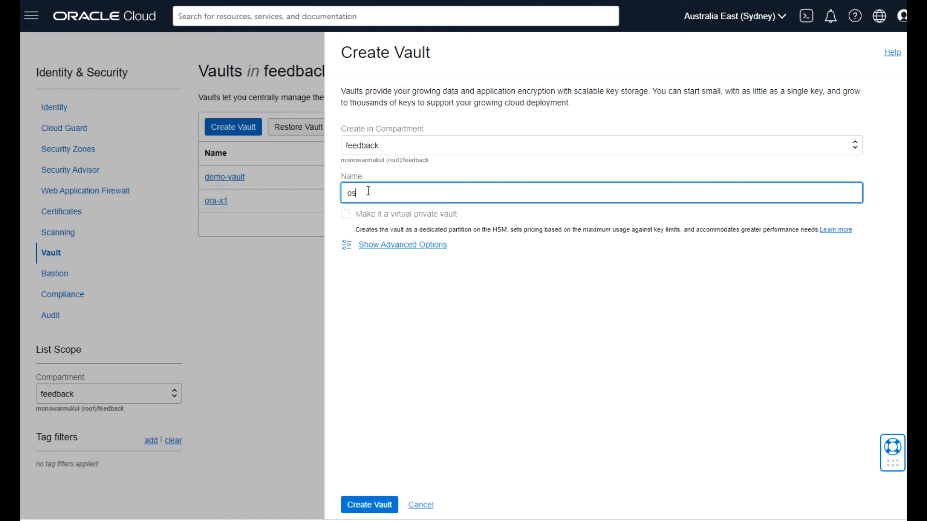
type("_vault")
left_click(345, 216)
left_click(346, 216)
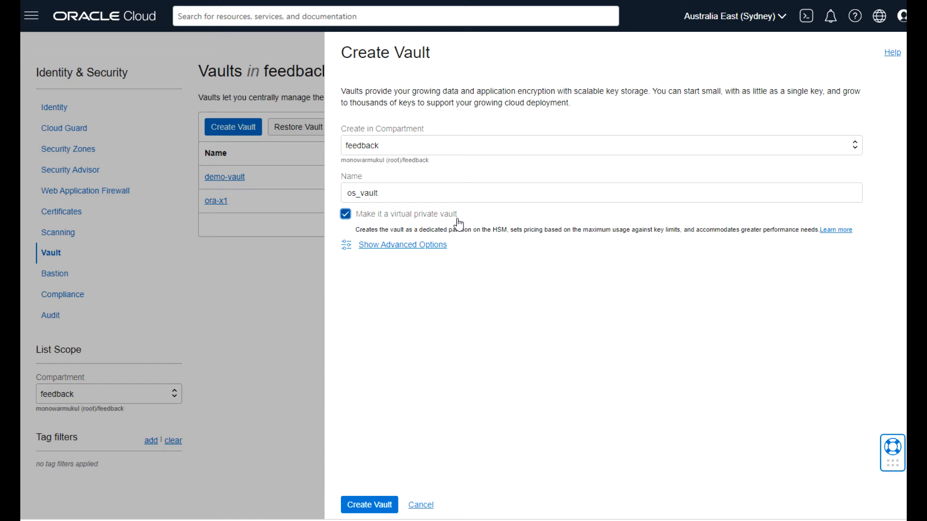
After the virtual private vault limit error, clear that option and create os_vault as a standard vault.
left_click(506, 231)
left_click_drag(507, 231, 491, 231)
left_click(347, 245)
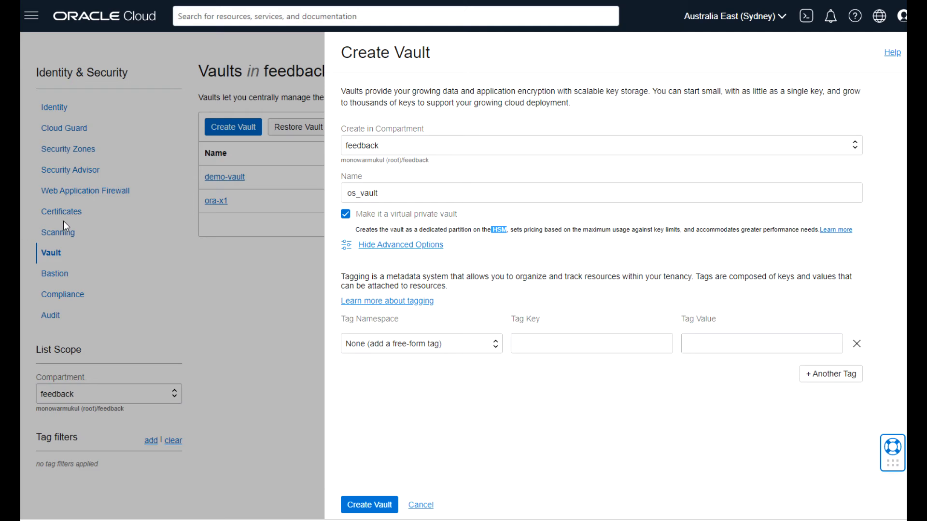
left_click(369, 505)
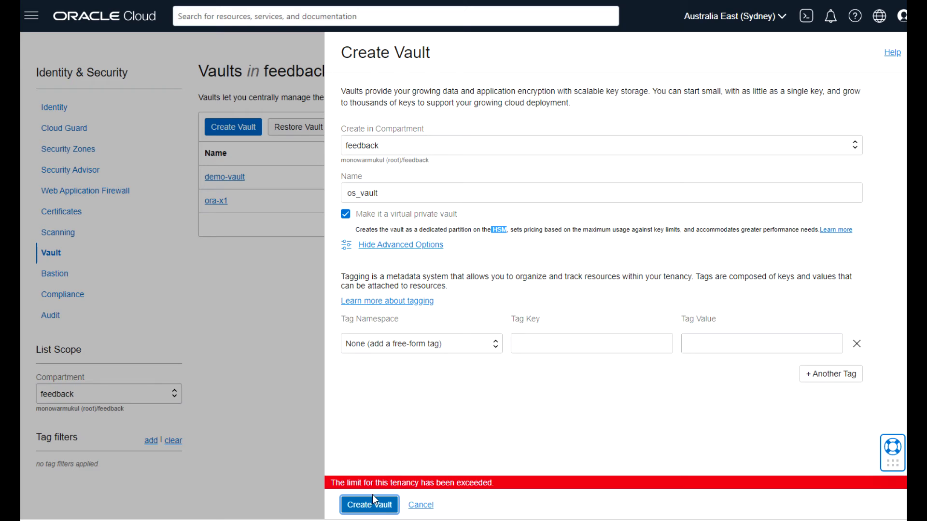
left_click(347, 220)
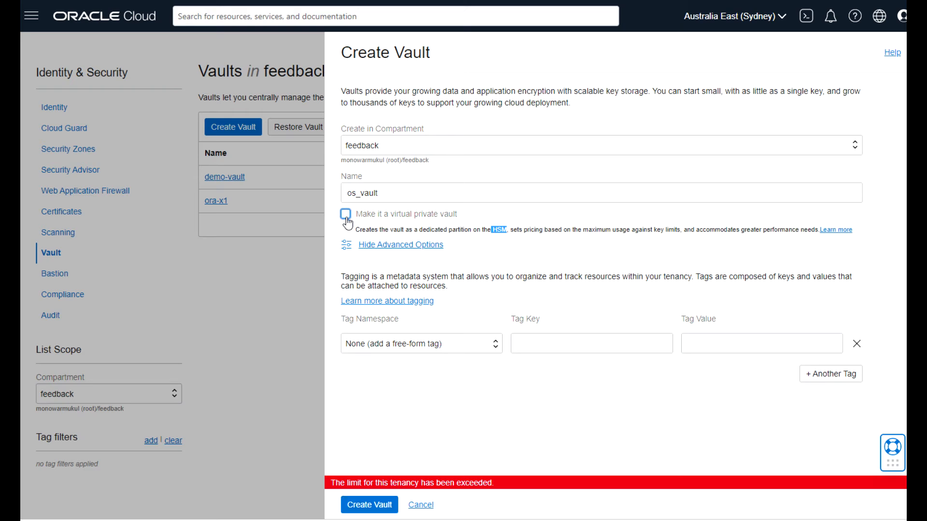
left_click(361, 507)
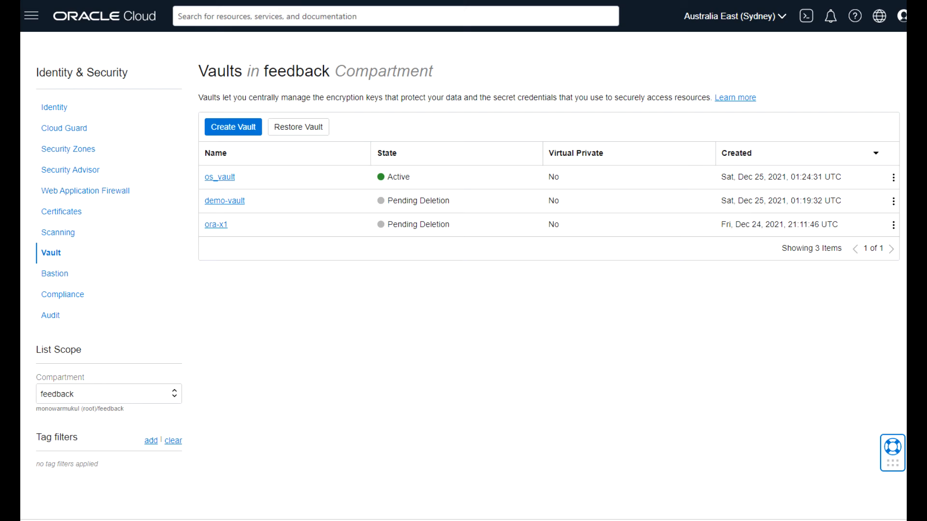
In os_vault, create the HSM-protected AES master encryption key vk_storage.
left_click(221, 178)
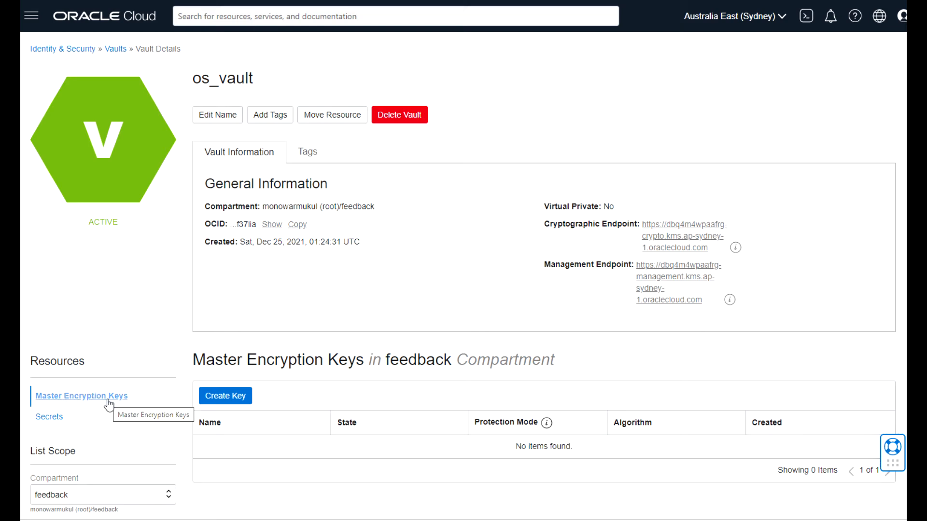
left_click(222, 405)
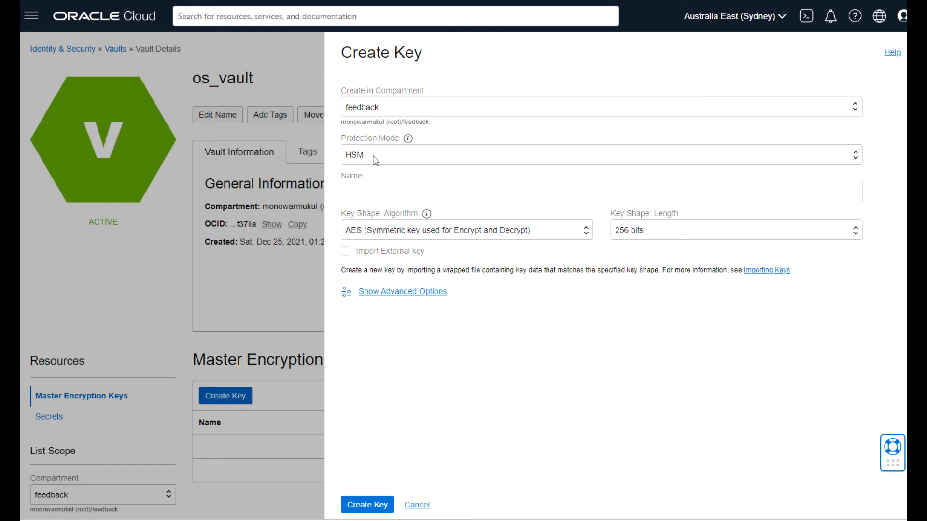
left_click(854, 160)
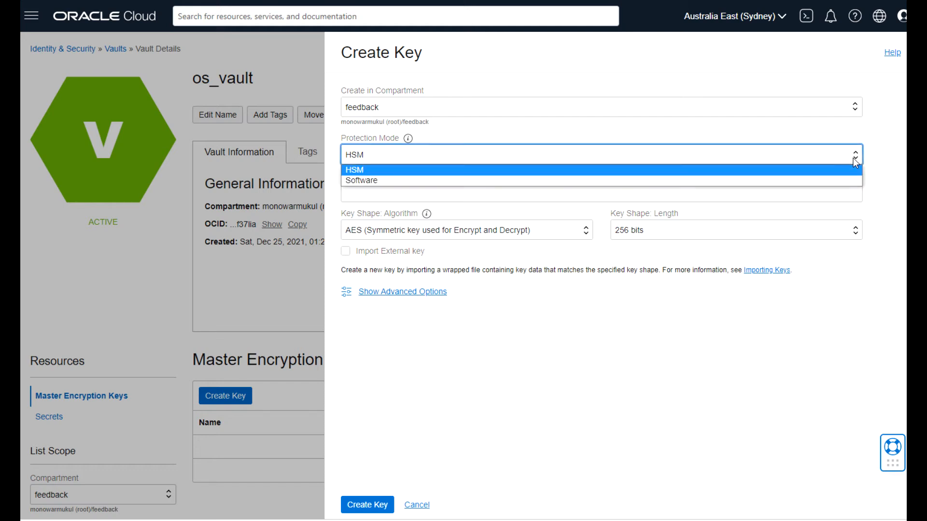
left_click(539, 173)
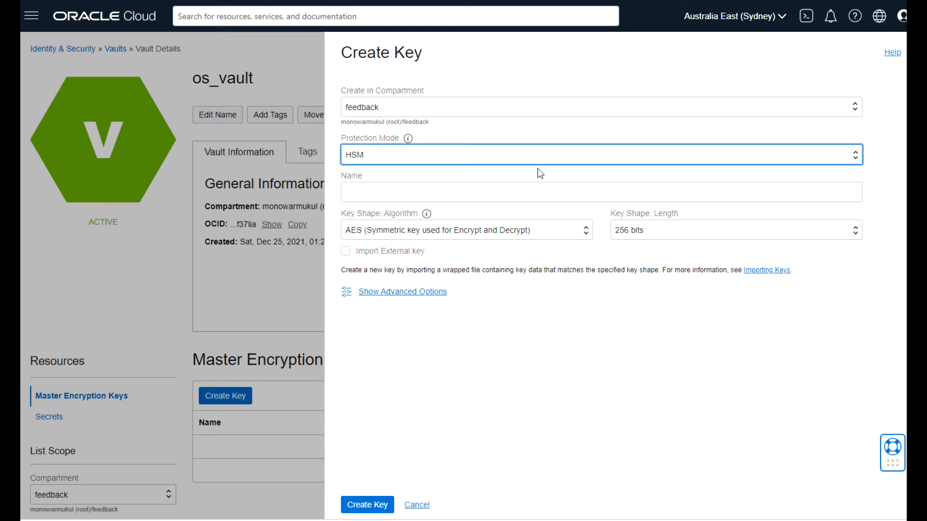
left_click(427, 190)
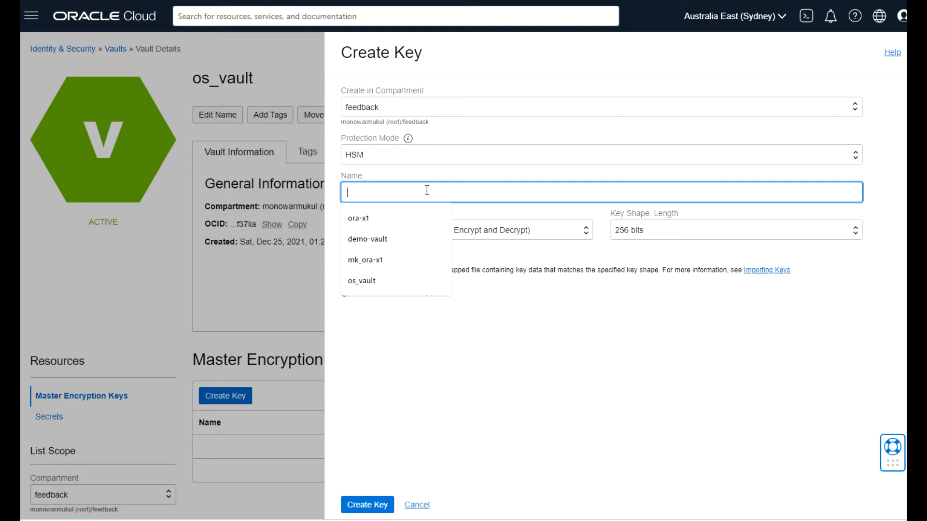
type("vk")
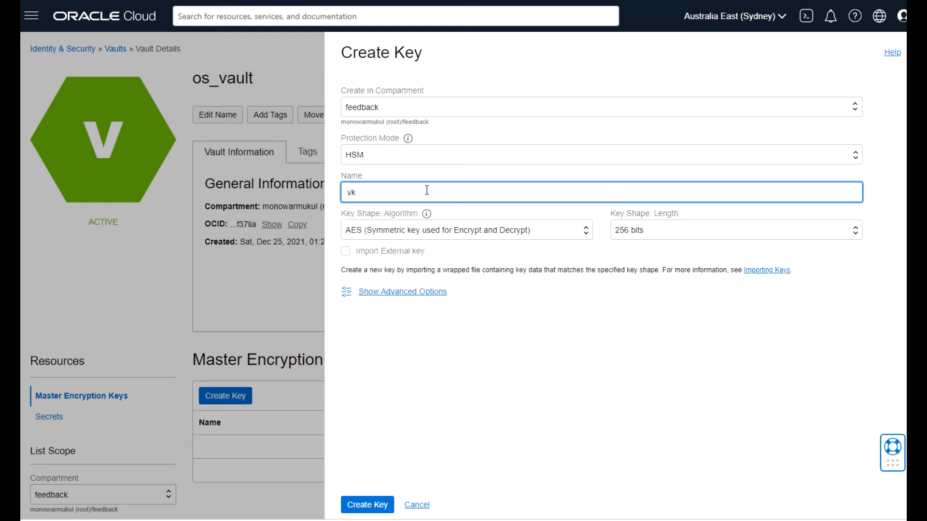
type("_storage")
mouse_move(426, 213)
left_click(365, 504)
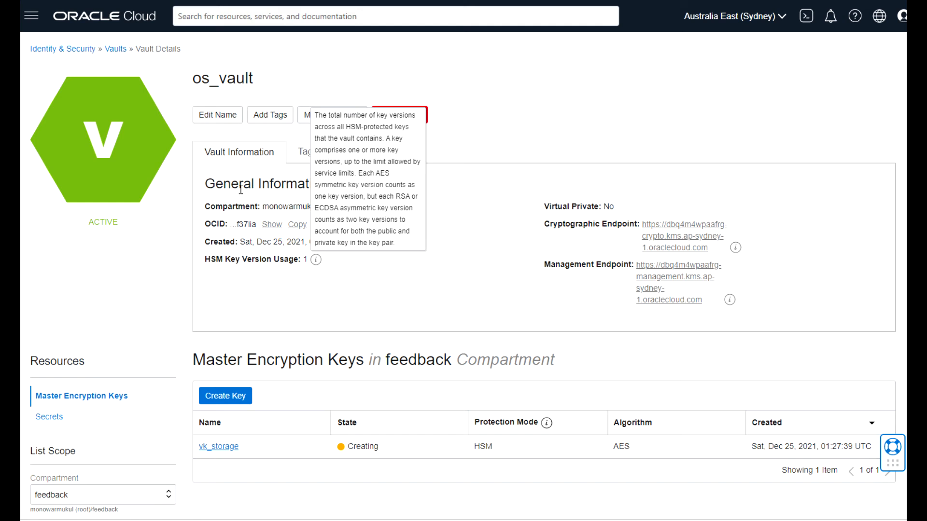
left_click(226, 396)
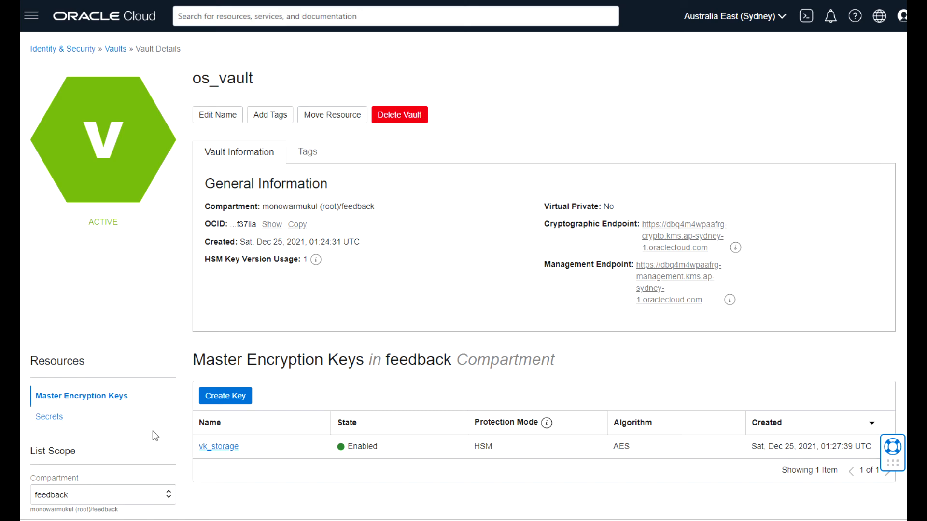
Start a new secret named secret_os with description 'secret for object storage access'.
left_click(53, 417)
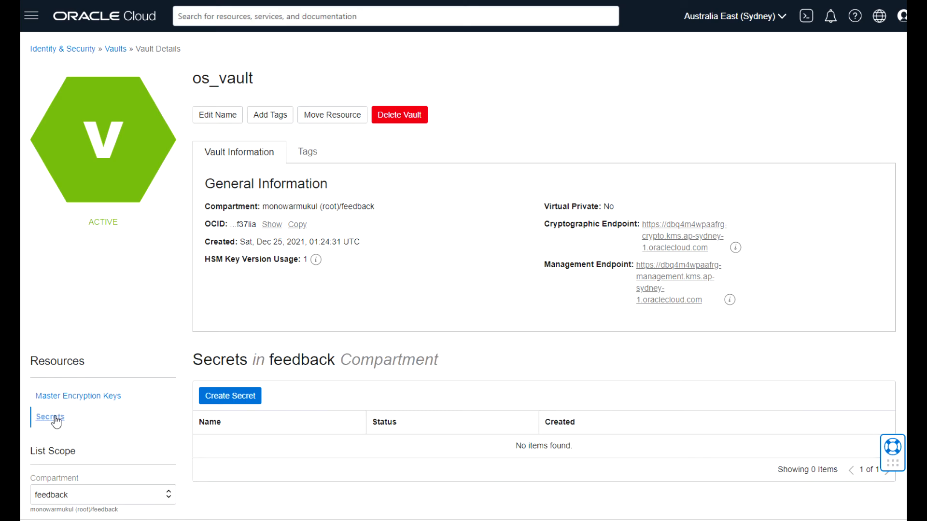
left_click(244, 396)
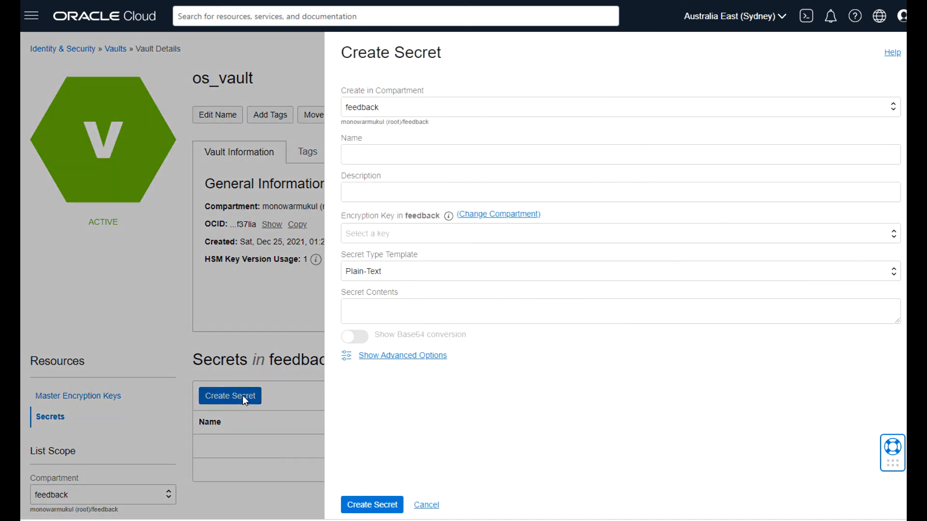
left_click(417, 148)
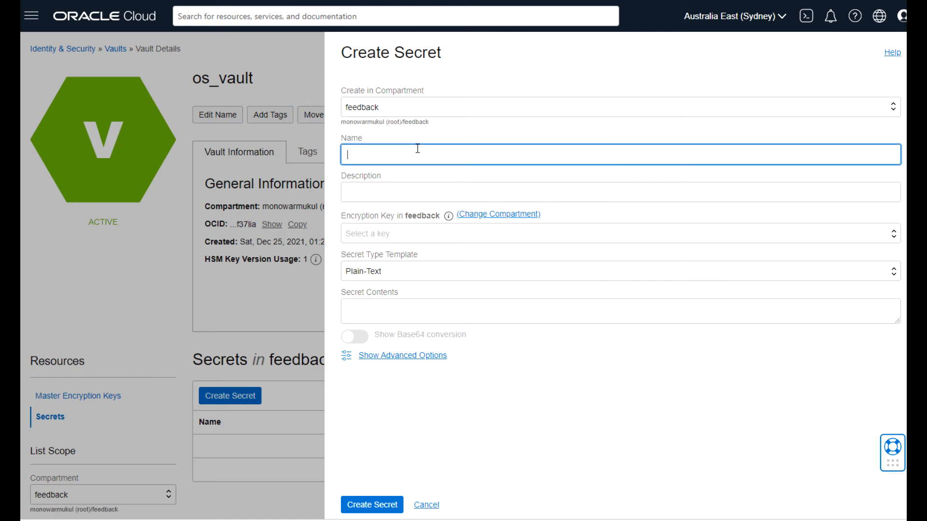
type("secre")
type("t_sg")
key("BackSpace")
key("BackSpace")
type("os")
left_click(390, 188)
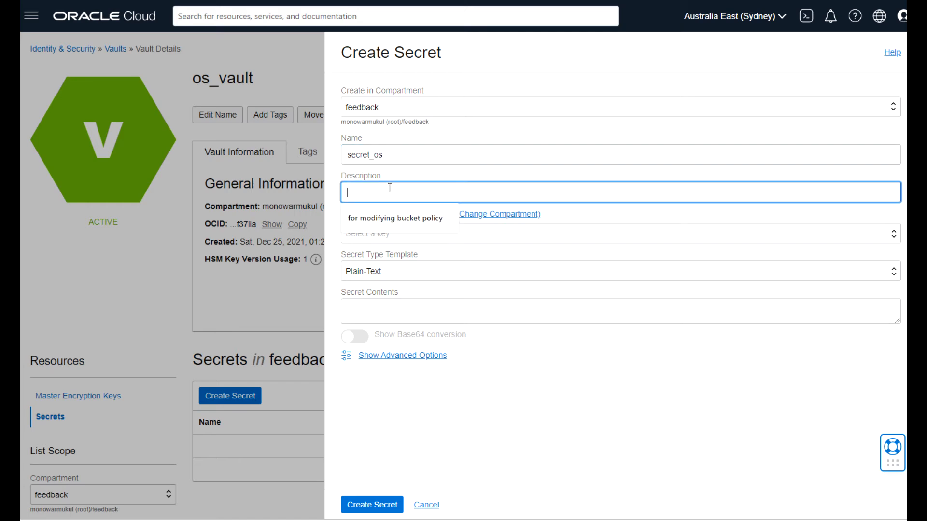
type("secret for object storage access")
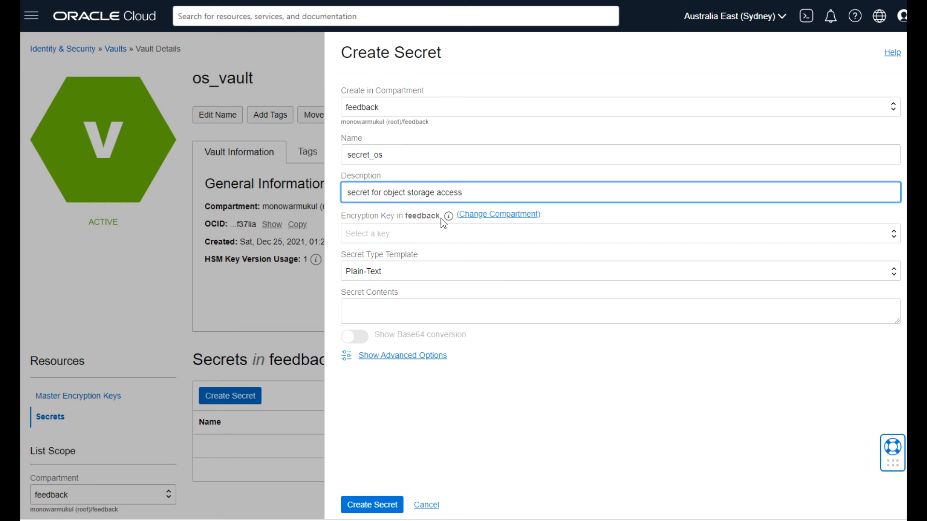
Encrypt it with vk_storage, enter the secret contents as plain text, and create it.
left_click(494, 235)
left_click(391, 259)
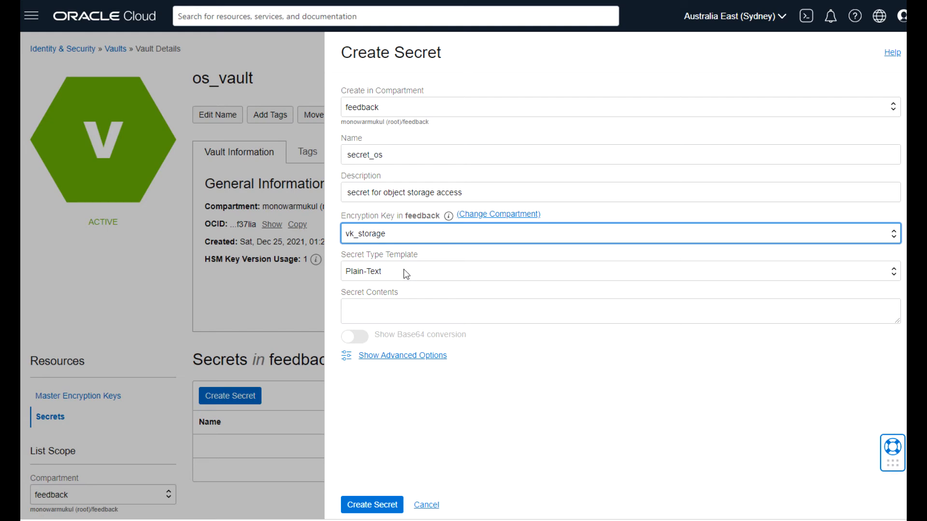
left_click(378, 310)
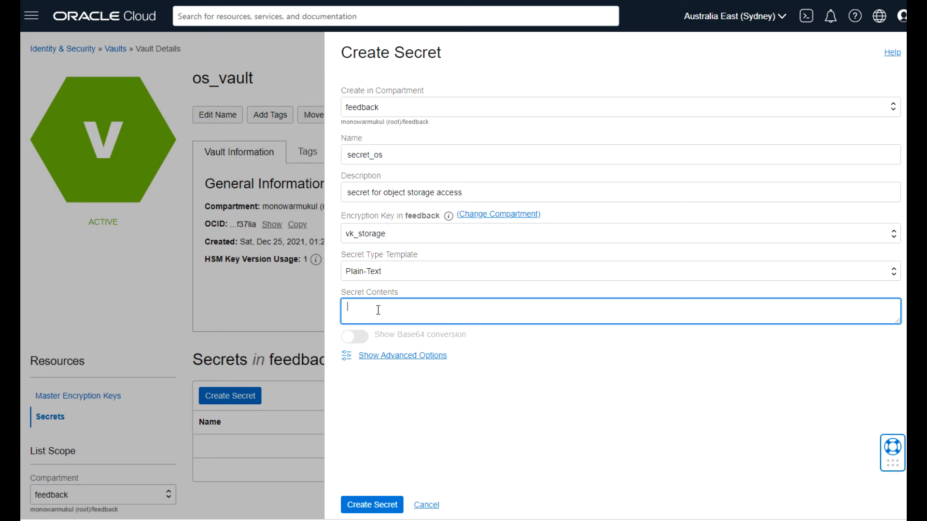
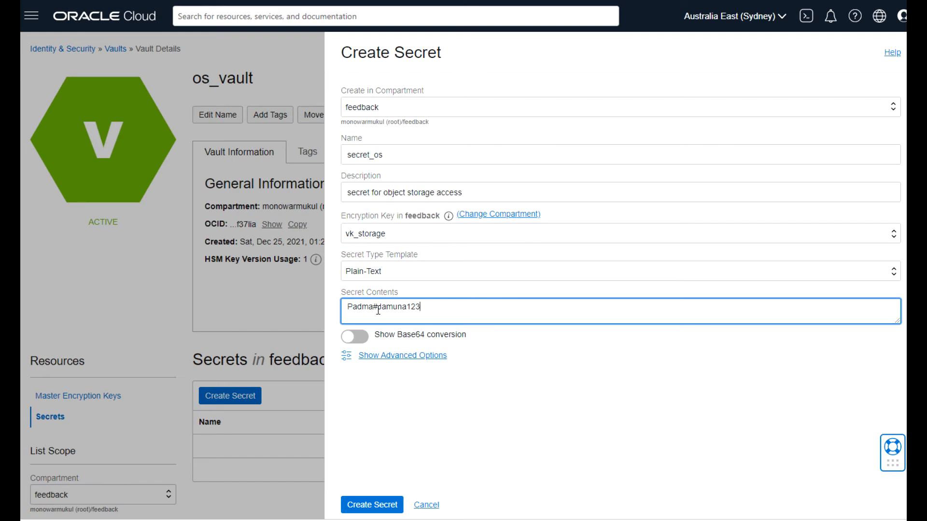
left_click(366, 342)
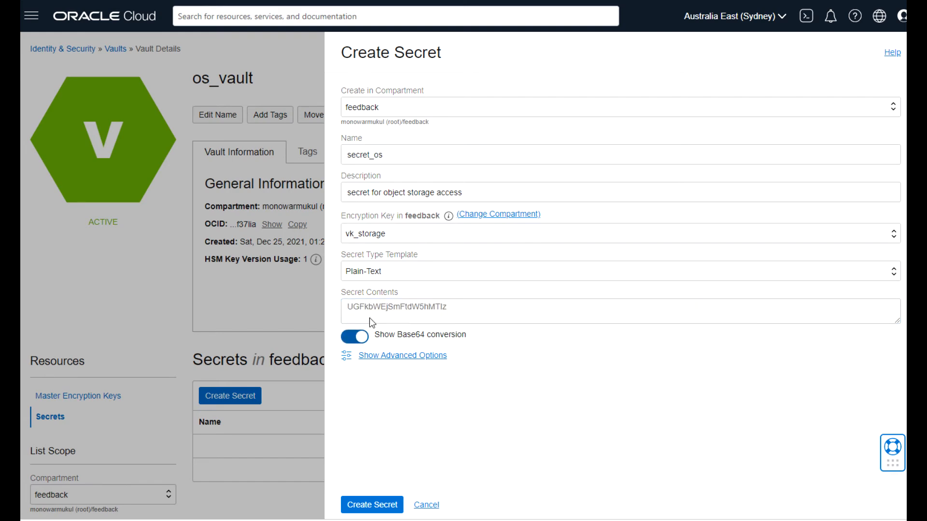
left_click(366, 336)
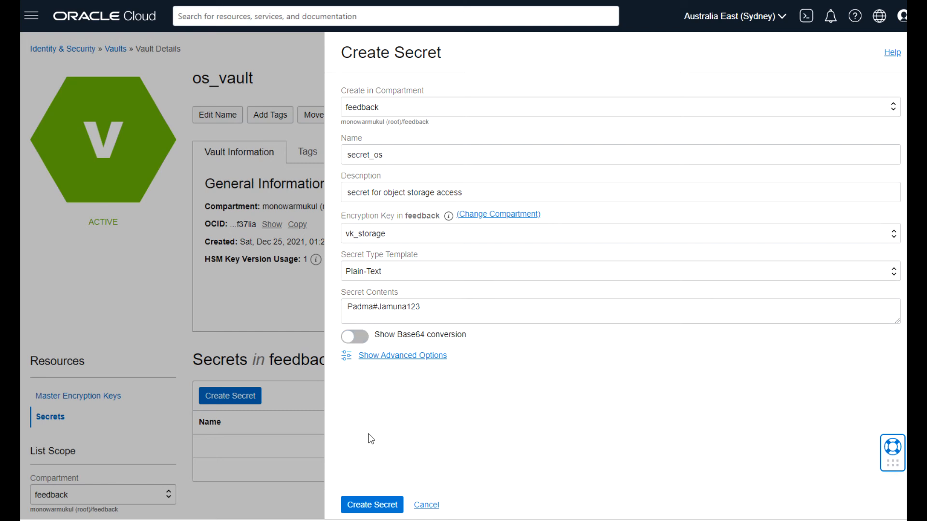
left_click(365, 506)
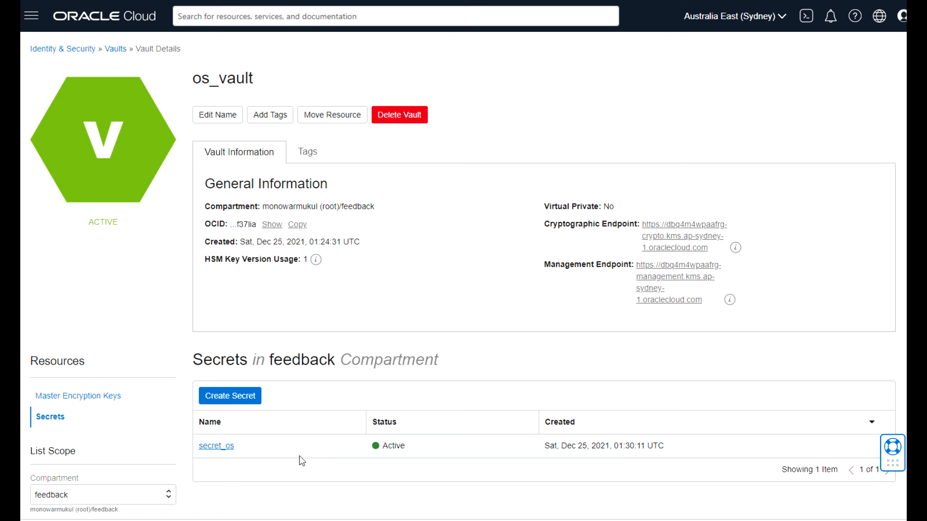
Go to the Storage > Buckets list.
left_click(31, 19)
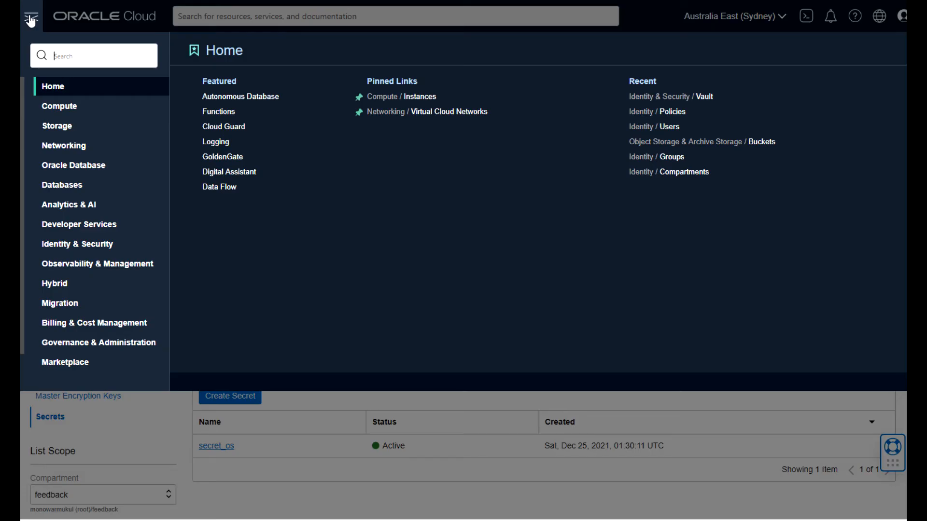
left_click(56, 126)
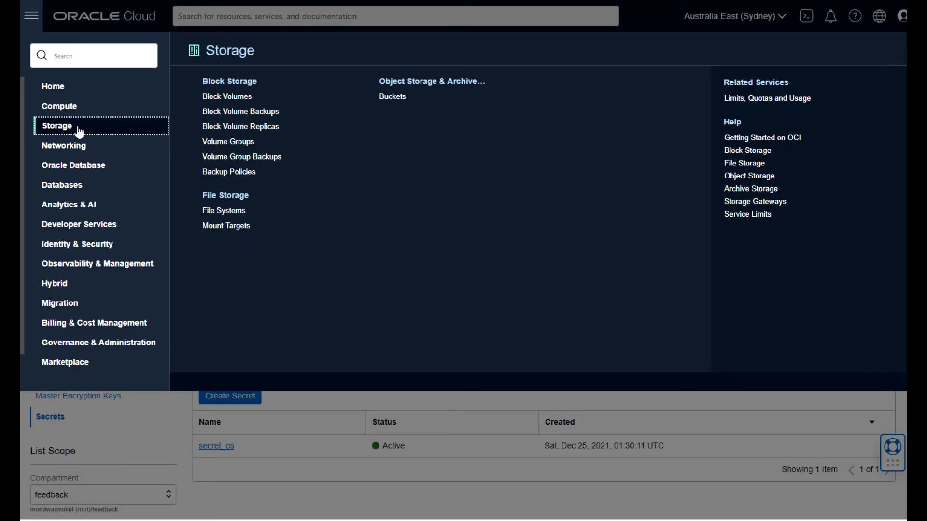
left_click(392, 98)
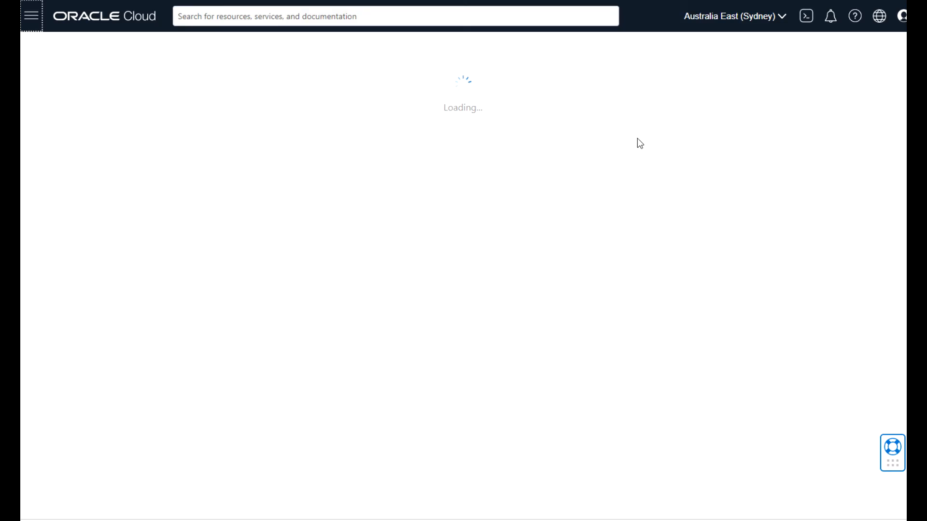
Try creating bucket-usingvaultsecret with the vk_storage key, then cancel after the authorization error.
left_click(263, 169)
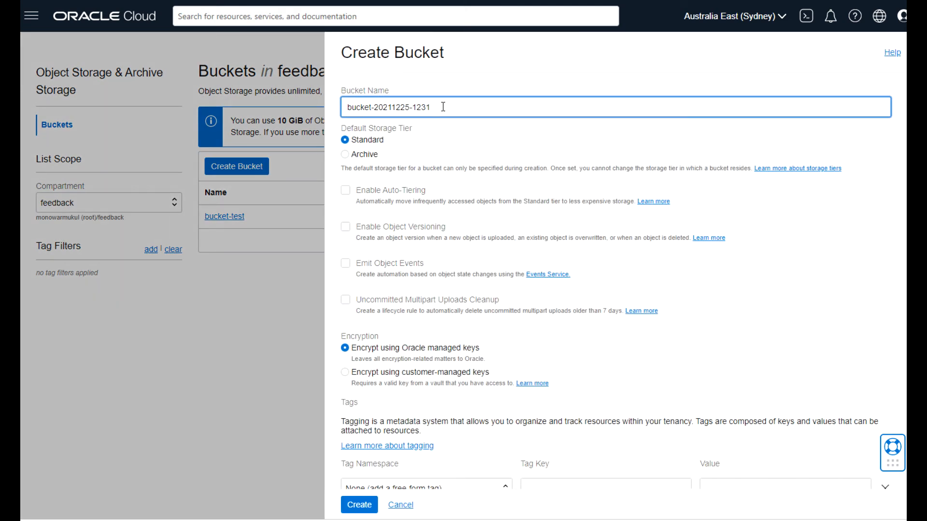
left_click_drag(443, 108, 374, 108)
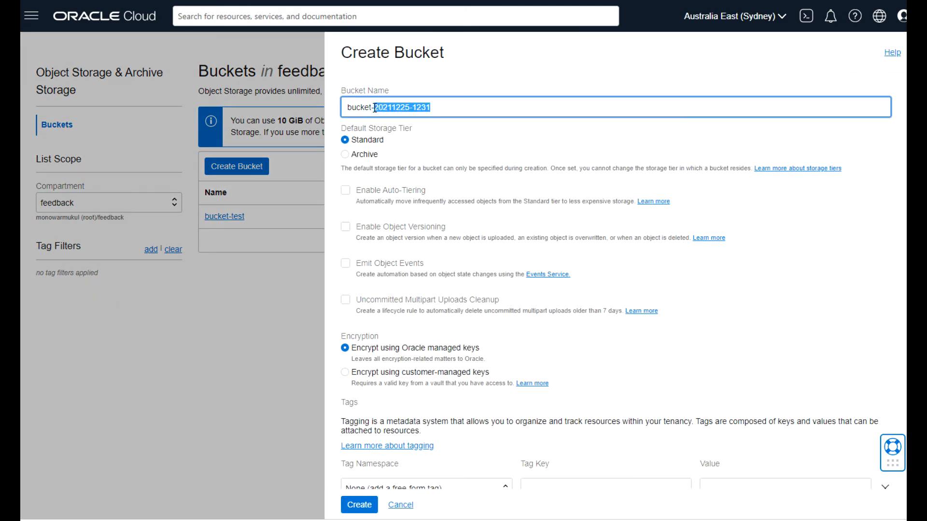
type("usingvaultsecret")
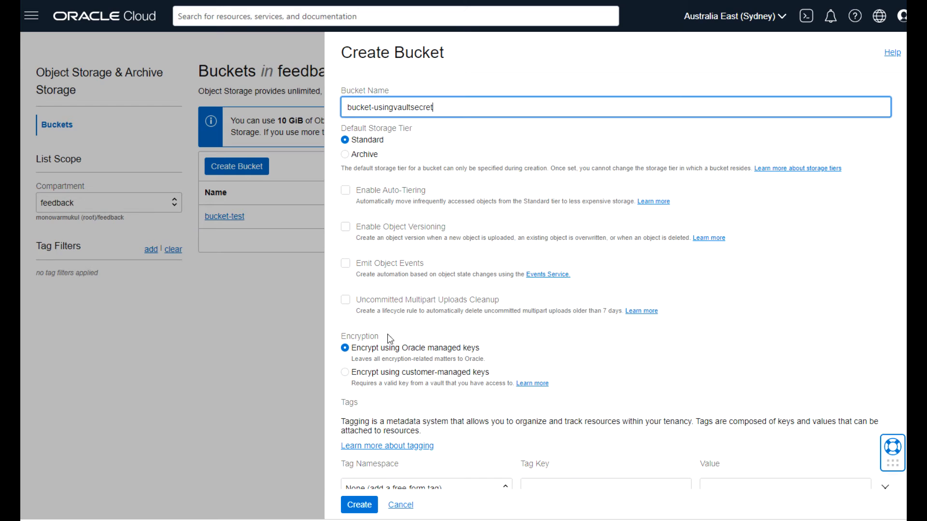
left_click(345, 374)
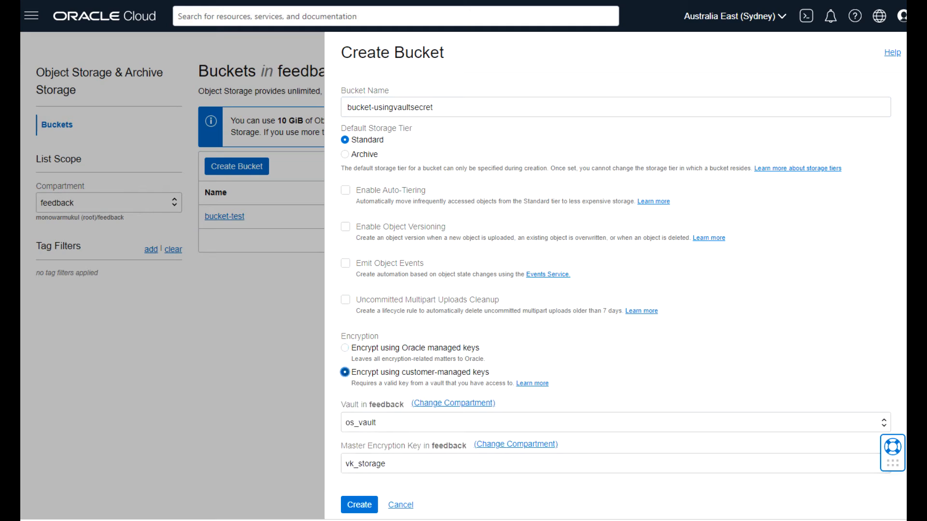
scroll(900, 456, "down", 3)
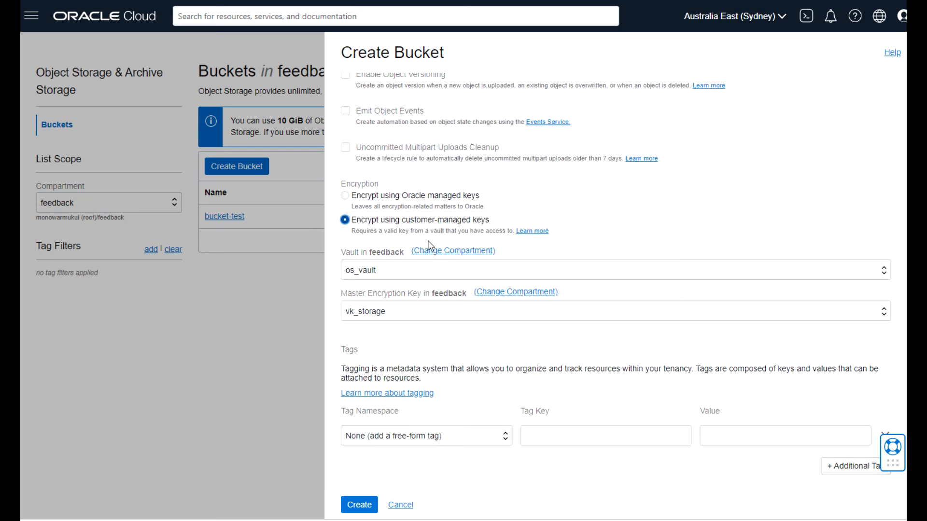
left_click(356, 507)
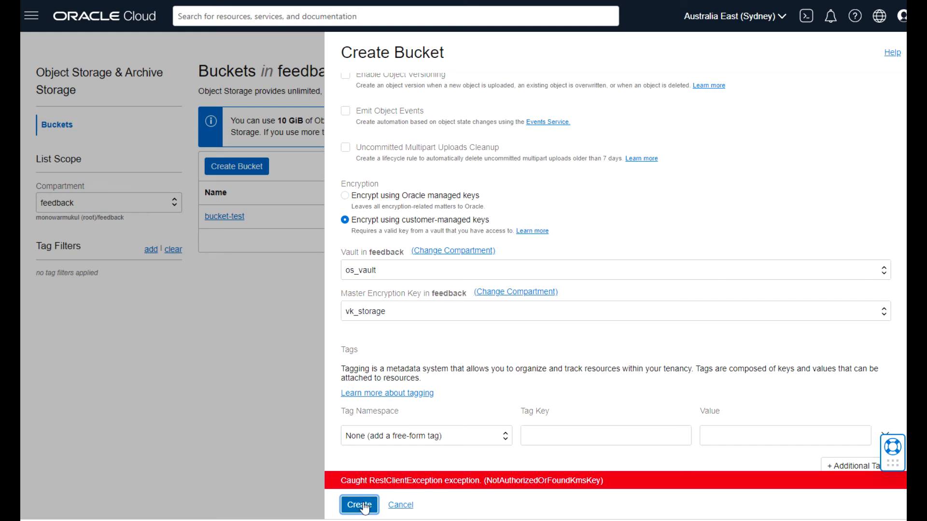
left_click(399, 505)
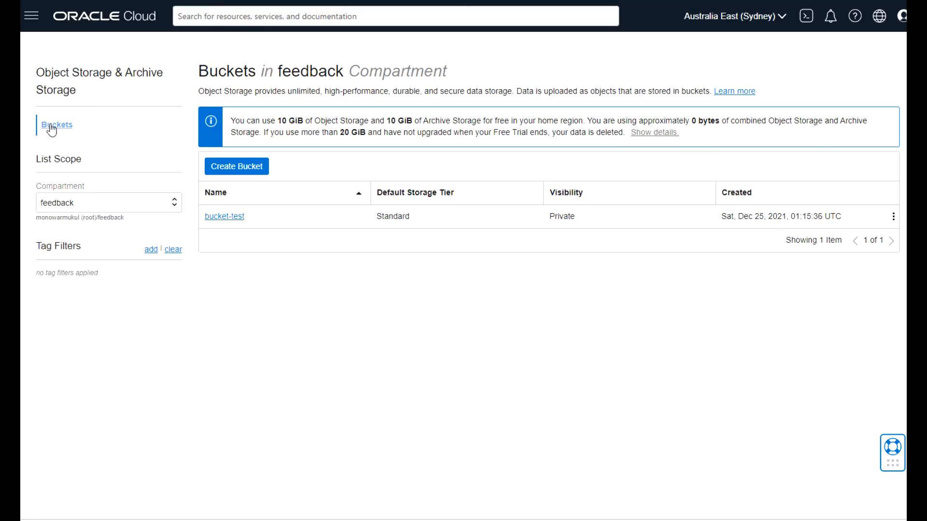
Enable Auto-Tiering in bucket-test's details and save the change.
left_click(225, 221)
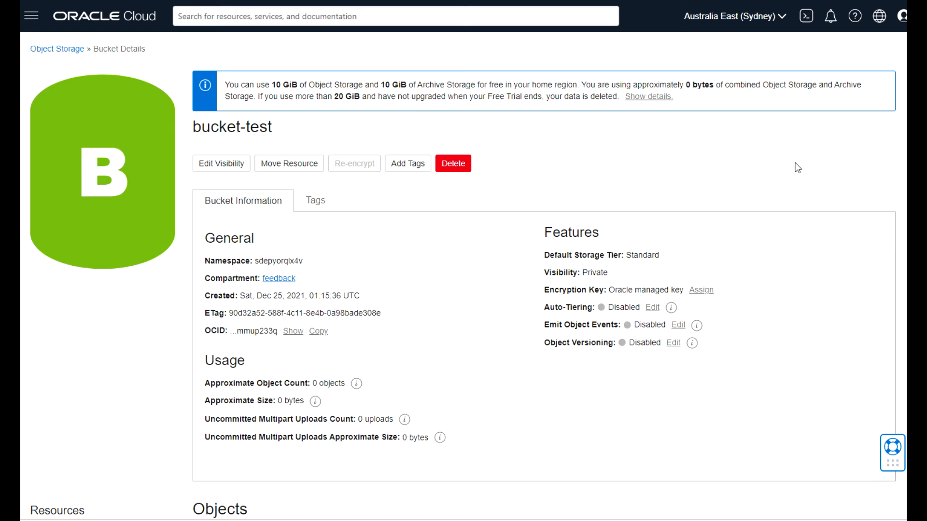
scroll(902, 161, "down", 3)
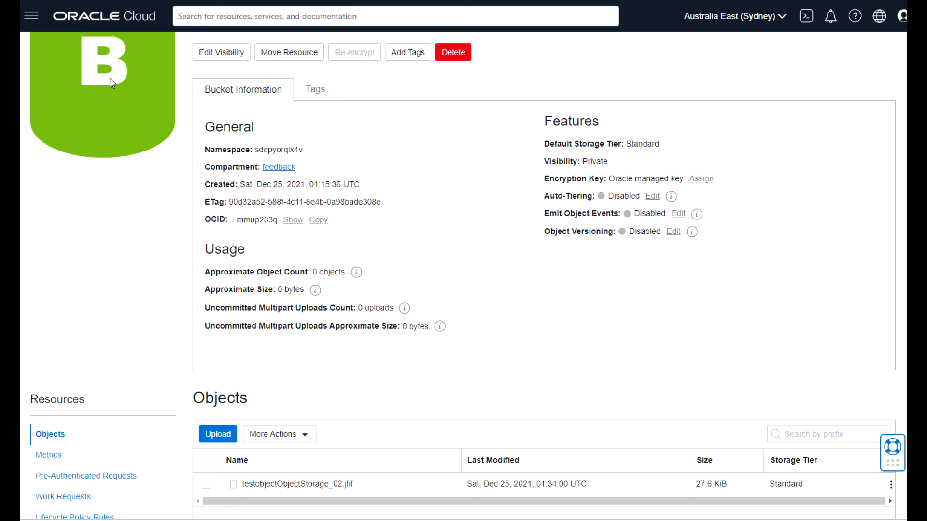
left_click(202, 94)
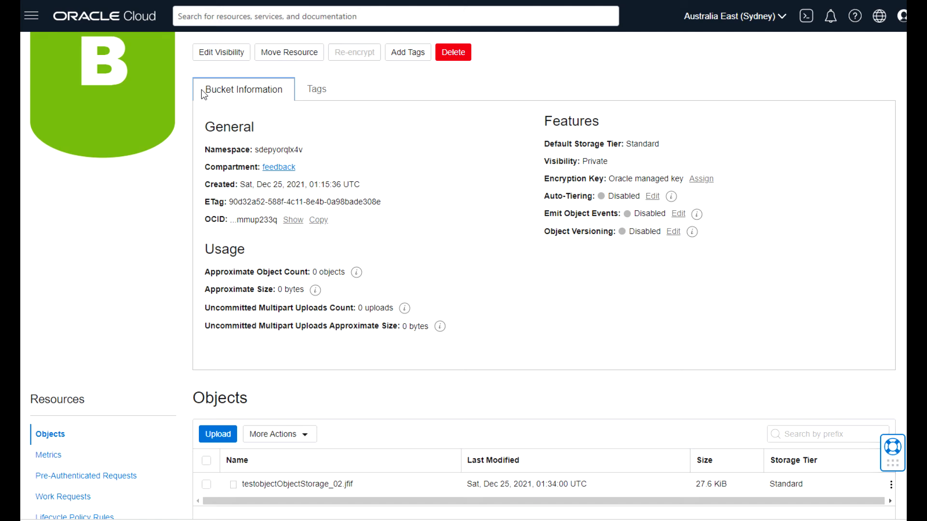
mouse_move(669, 203)
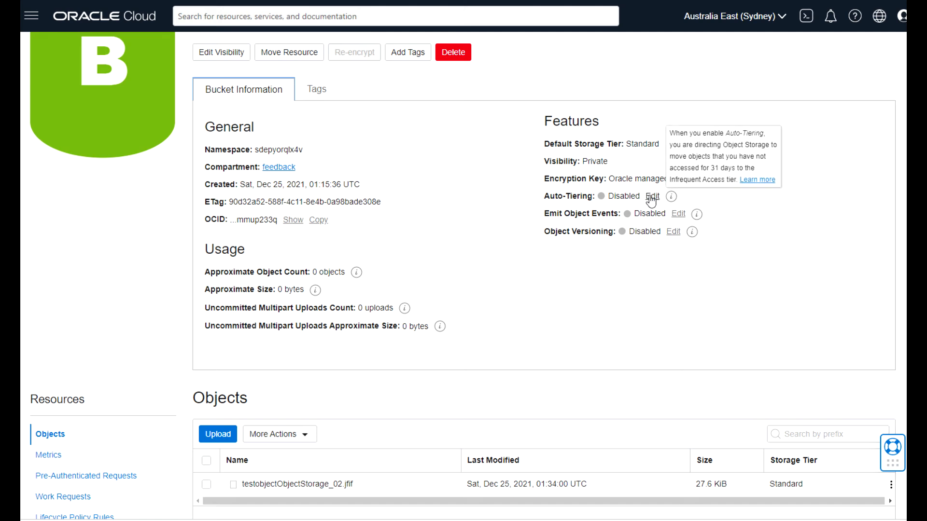
left_click(652, 196)
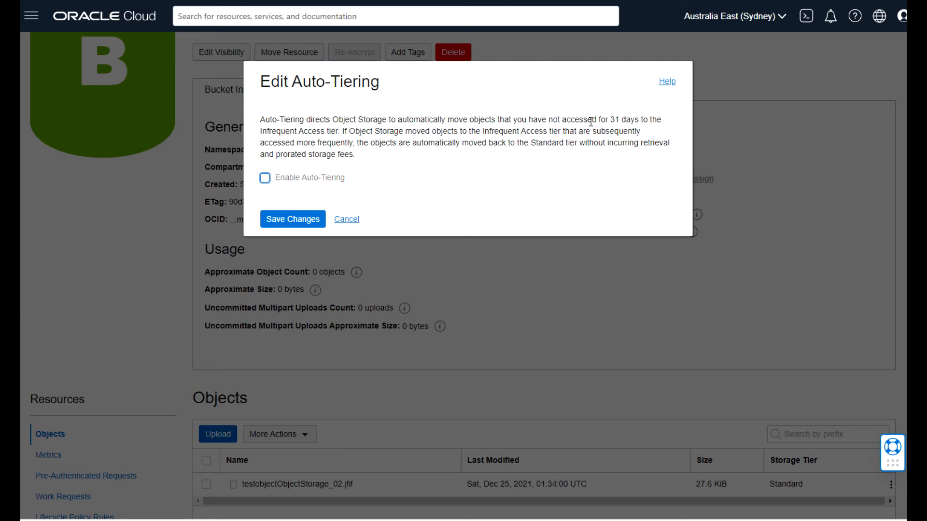
left_click_drag(571, 119, 653, 131)
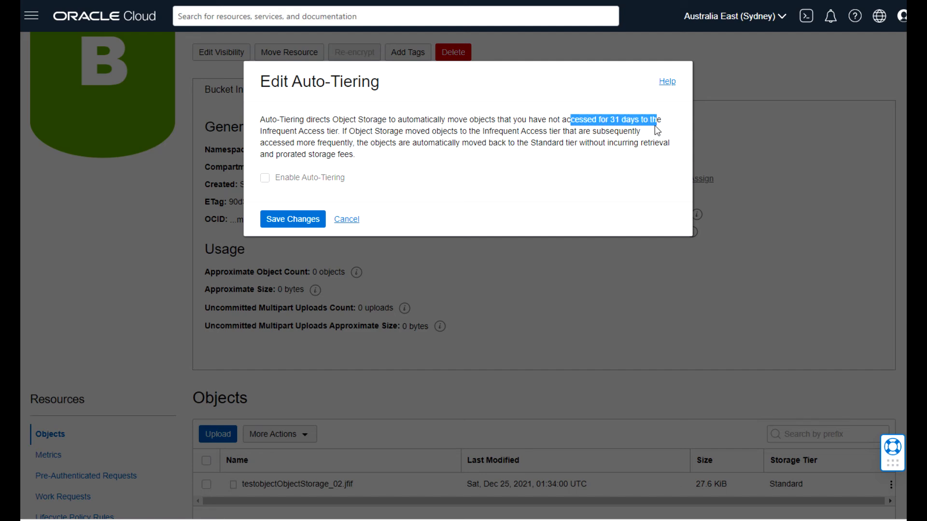
left_click_drag(261, 131, 338, 133)
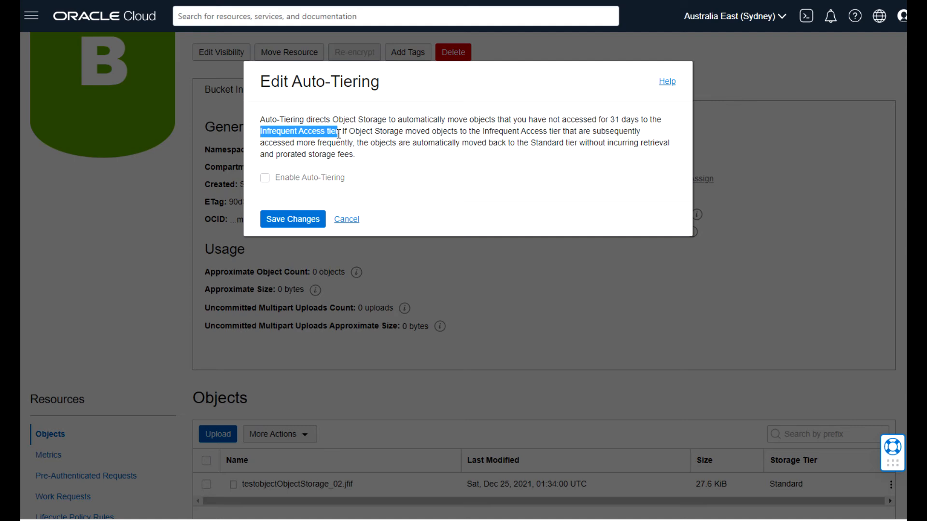
left_click(265, 180)
left_click(284, 223)
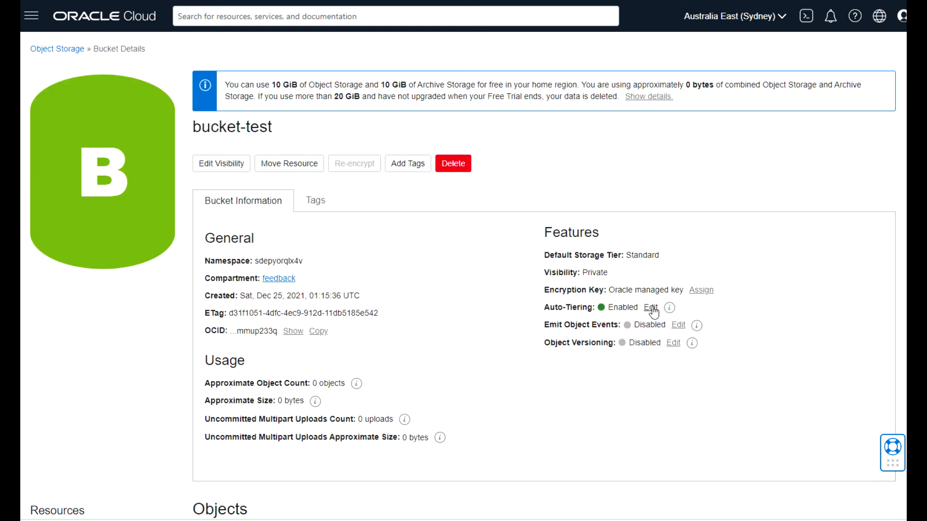
left_click(669, 308)
left_click(843, 278)
scroll(463, 282, "down", 4)
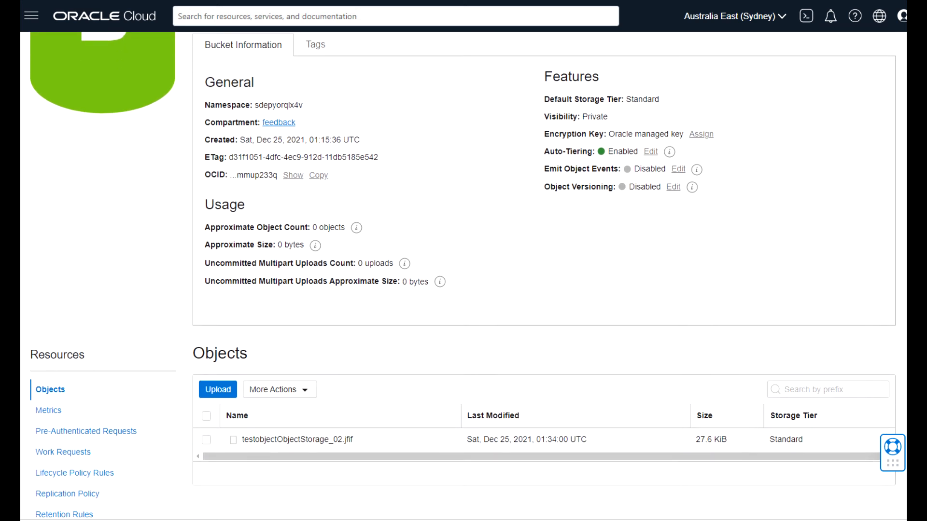
scroll(463, 282, "down", 1)
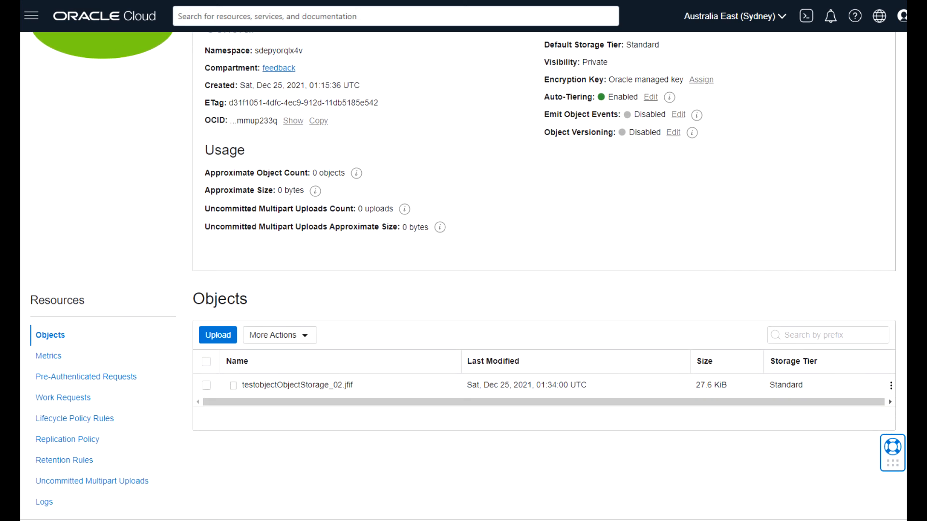
left_click(701, 80)
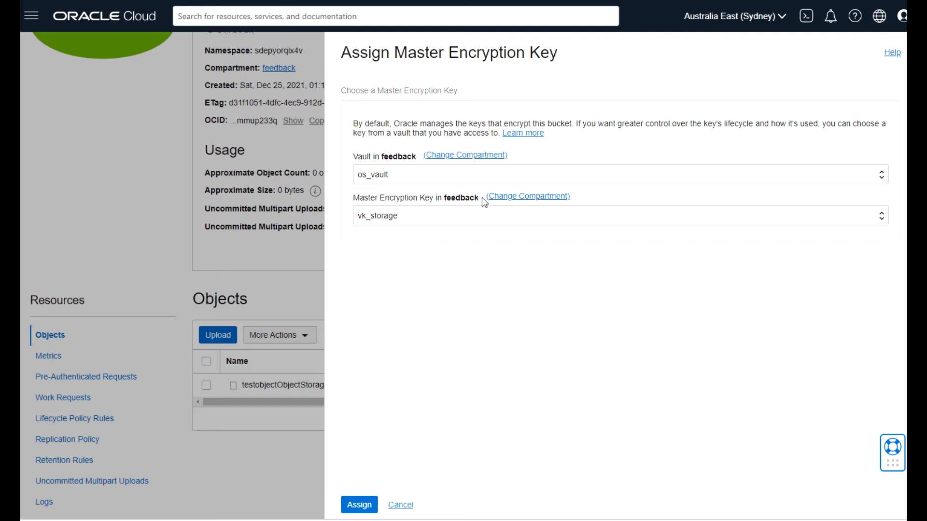
left_click(401, 504)
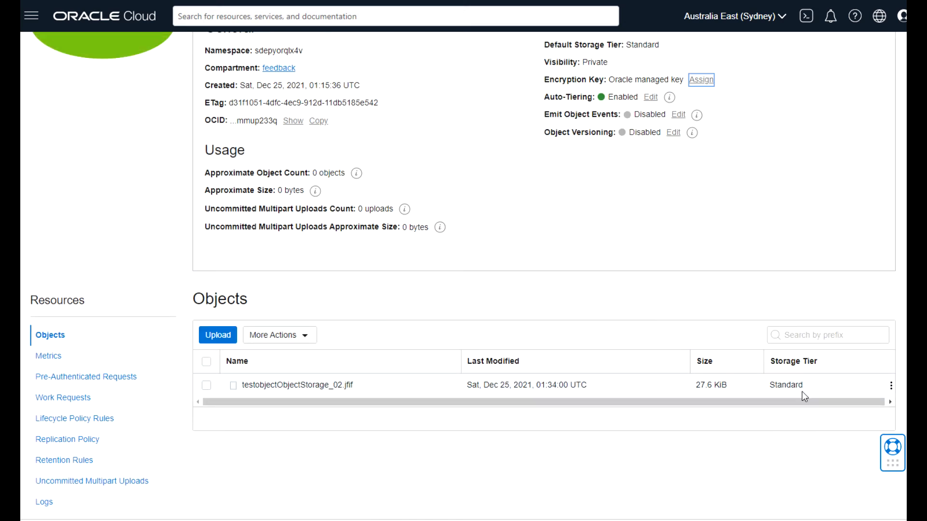
Change testobjectObjectStorage_02.jfif's storage tier from Standard to Archive and save.
left_click(891, 387)
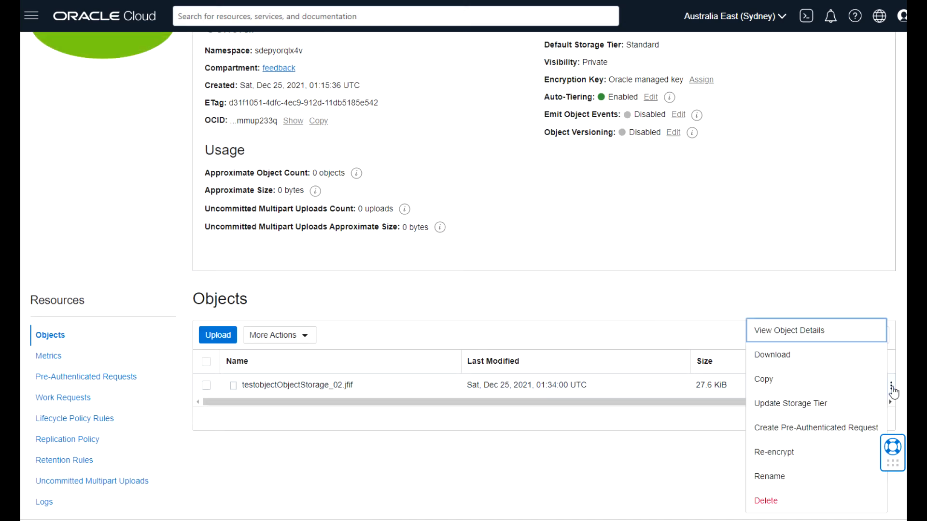
left_click(806, 408)
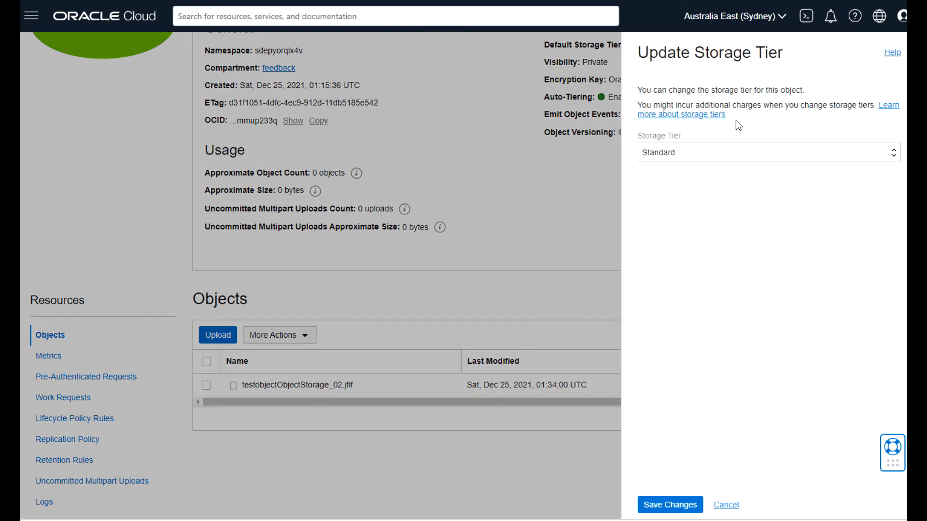
left_click(893, 155)
left_click(743, 178)
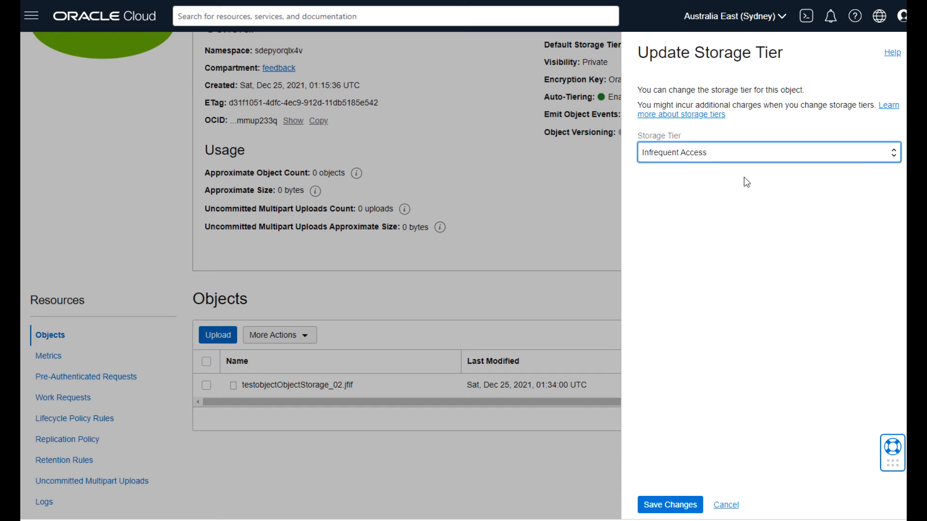
left_click(893, 156)
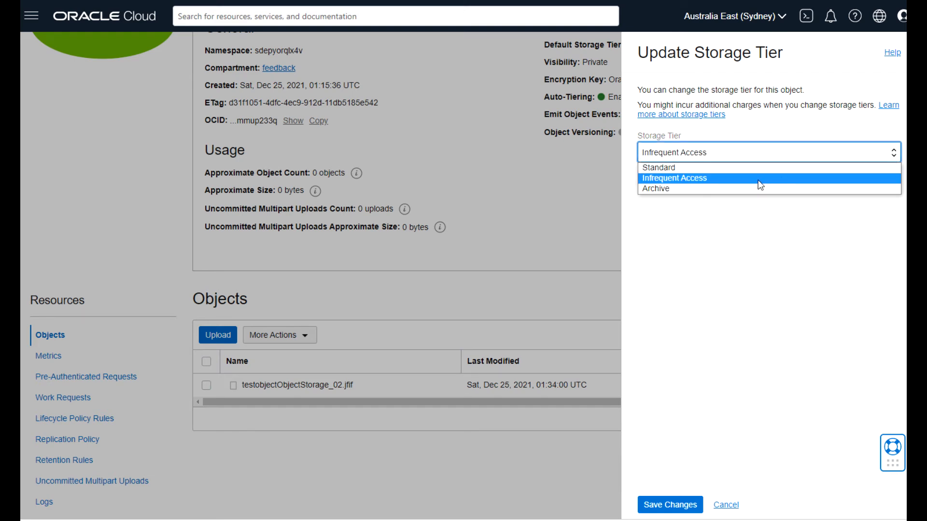
left_click(747, 189)
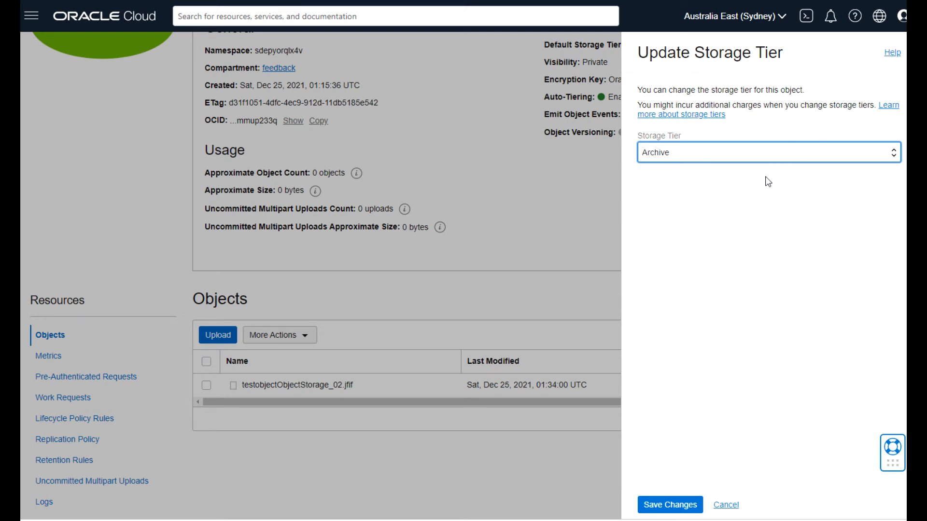
left_click(890, 105)
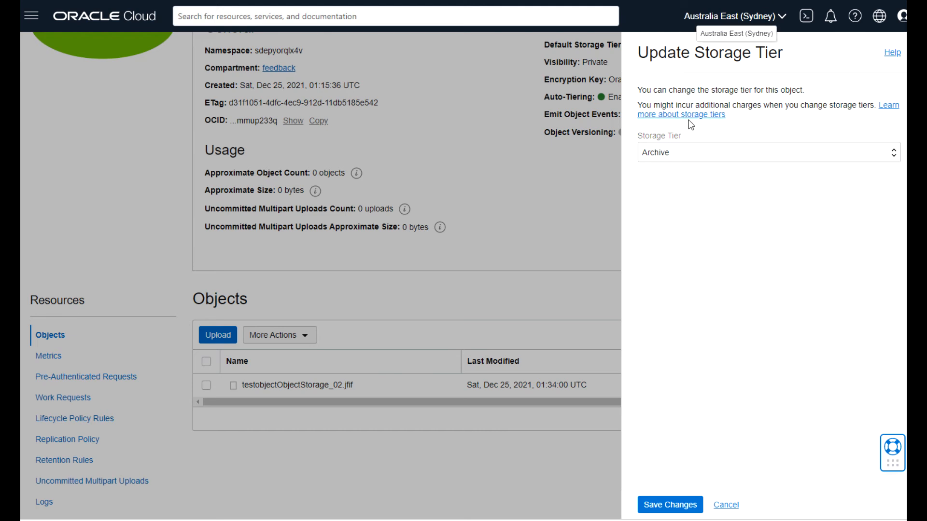
left_click(671, 505)
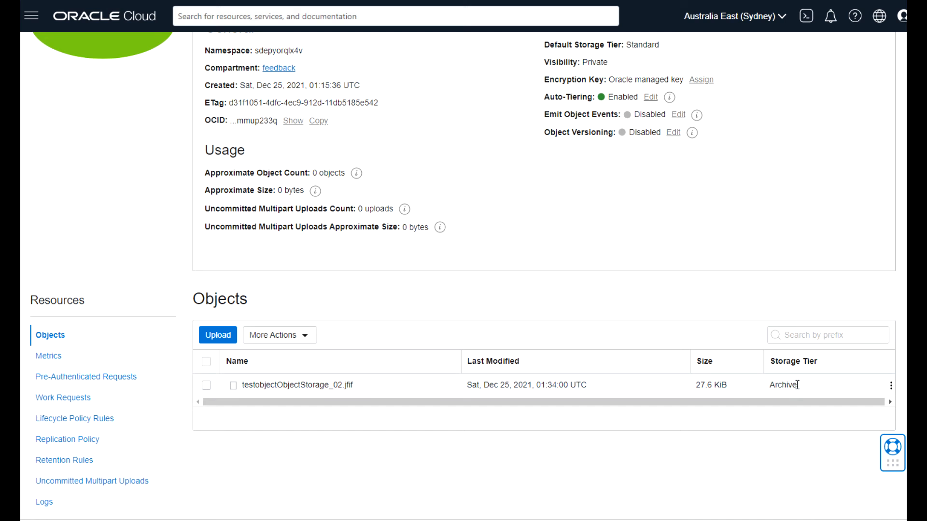
Restore testobjectObjectStorage_02.jfif from Archive with a 1-hour download window.
left_click(891, 386)
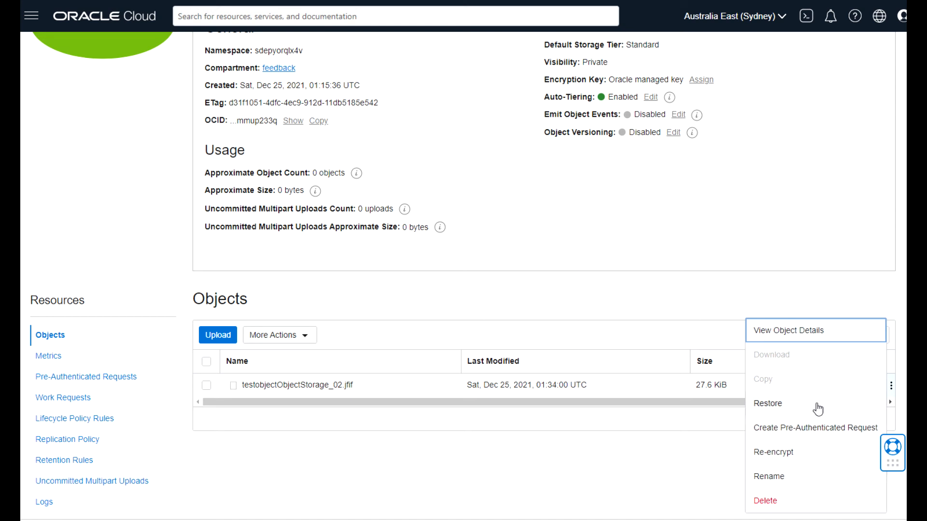
left_click(769, 404)
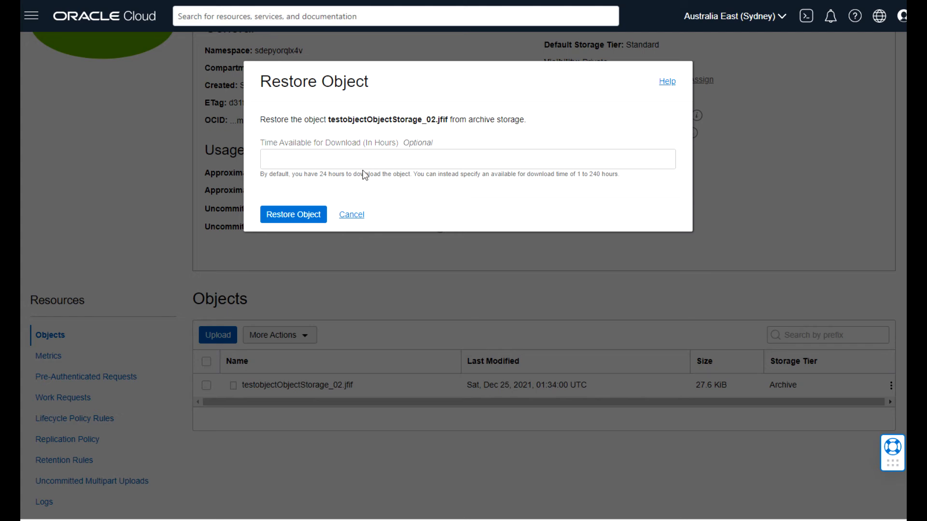
left_click_drag(319, 173, 414, 180)
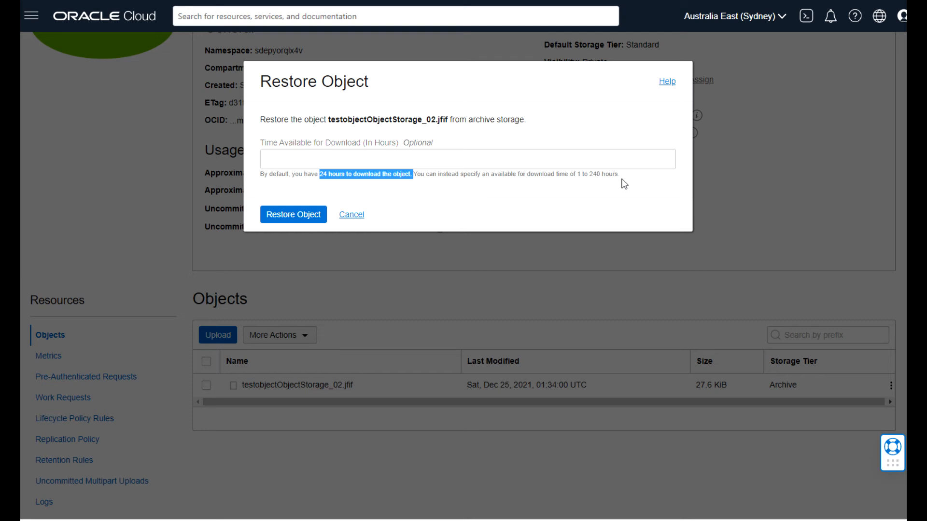
left_click_drag(577, 174, 628, 180)
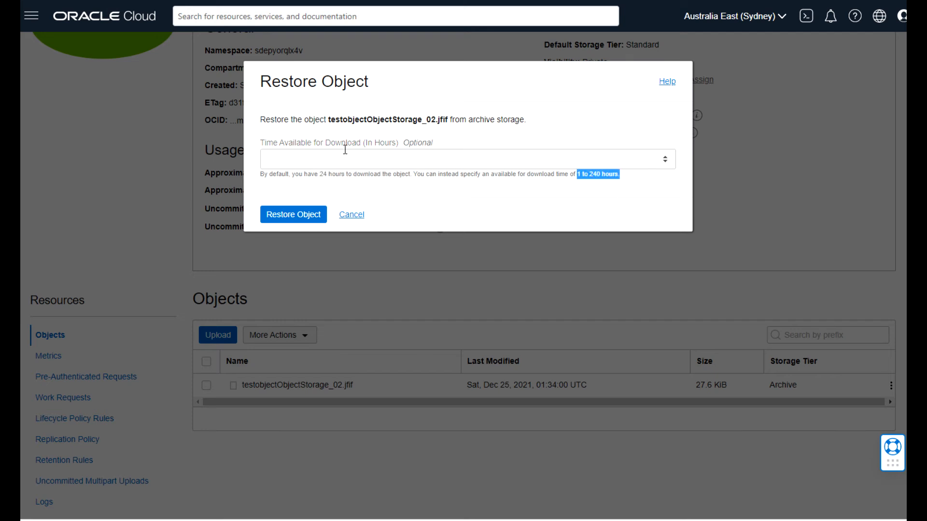
left_click(324, 156)
type("1")
left_click(296, 214)
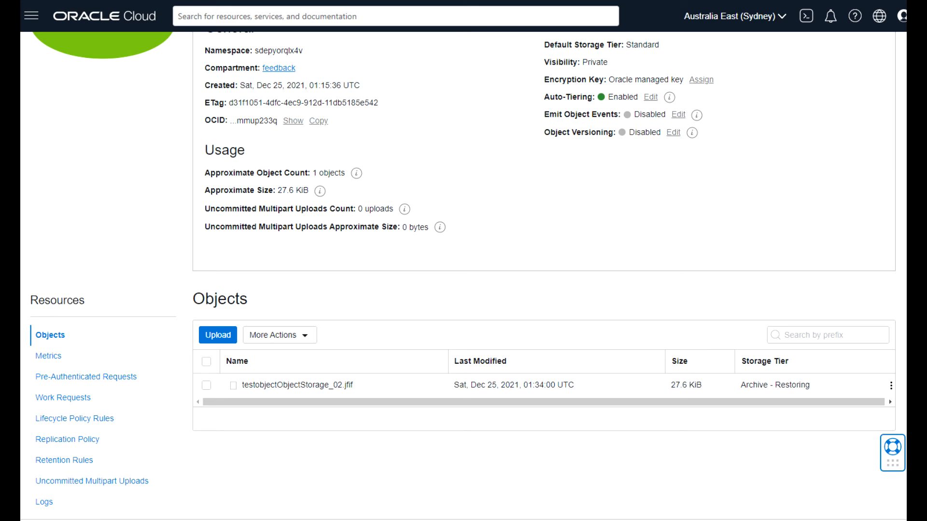
scroll(544, 275, "up", 4)
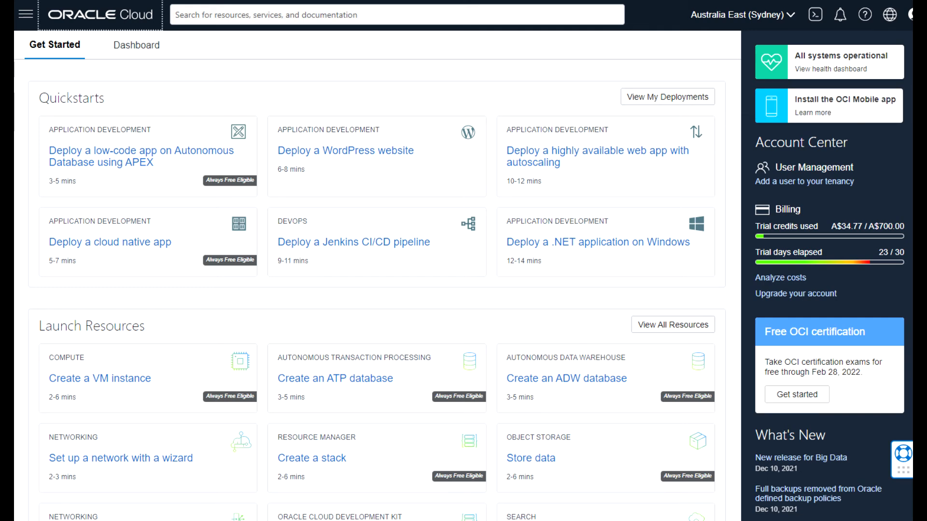
Return to bucket-test's details page through Storage > Buckets.
left_click(20, 19)
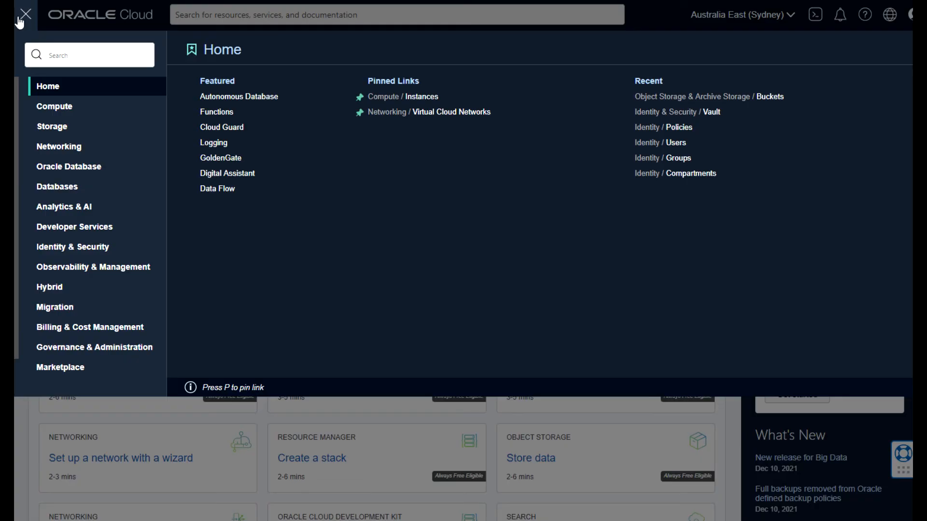
left_click(52, 128)
left_click(393, 97)
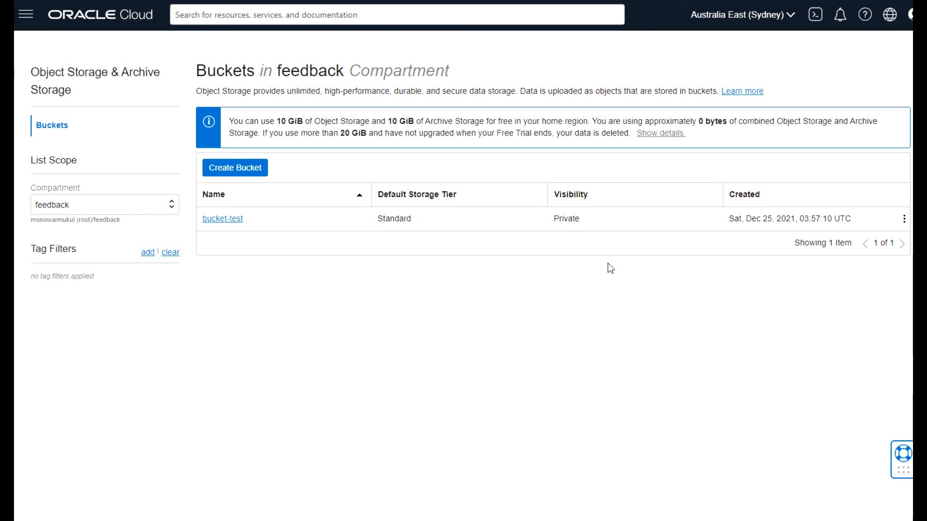
left_click(229, 219)
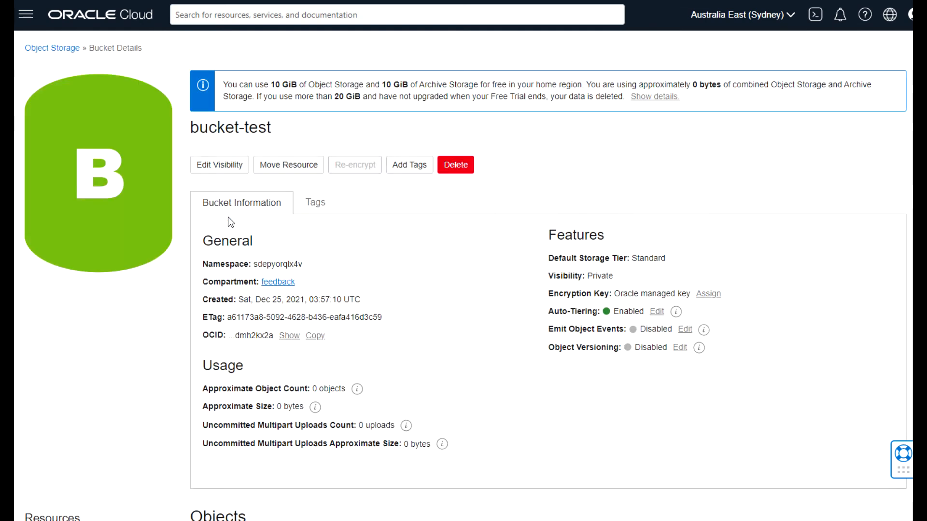
Turn off Enable Auto-Tiering for bucket-test and save the change.
left_click(657, 313)
left_click(264, 180)
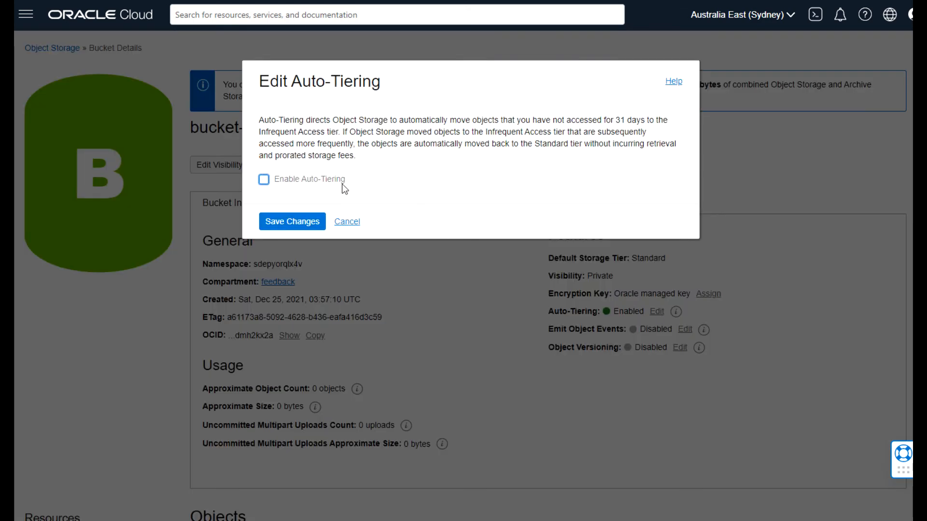
left_click(297, 224)
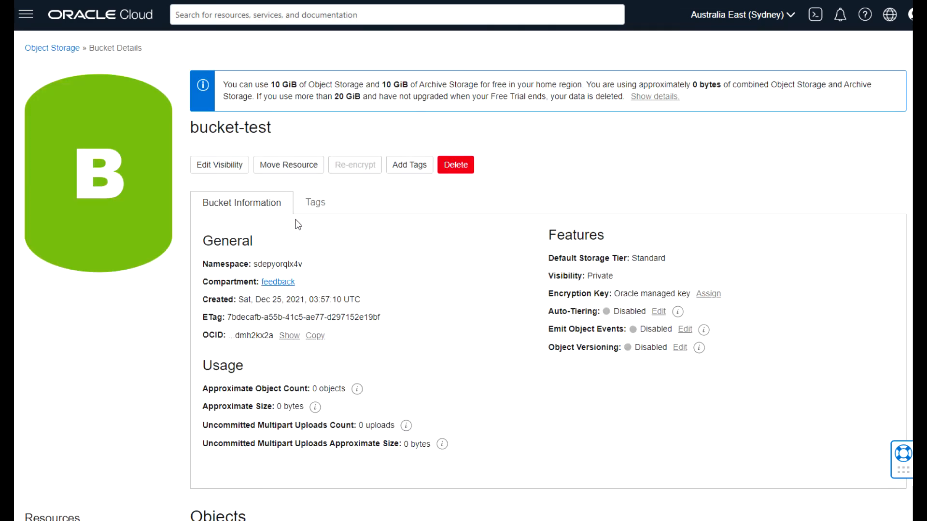
scroll(318, 298, "down", 5)
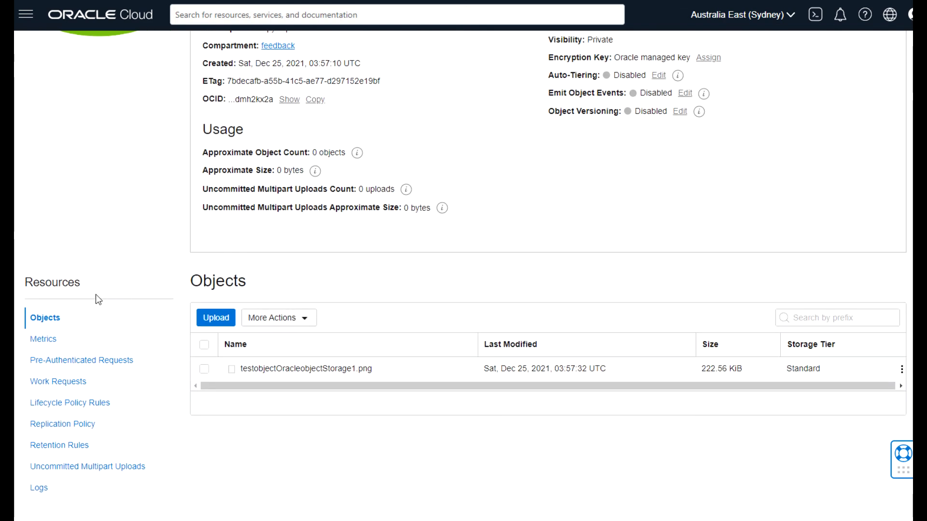
Start a new lifecycle rule for bucket-test with the action Move to Infrequent Access.
left_click(44, 404)
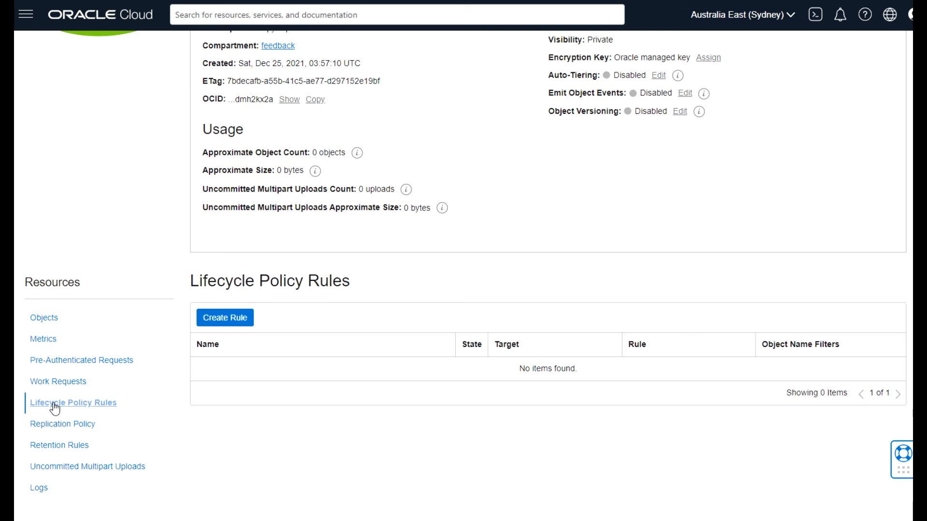
left_click(239, 325)
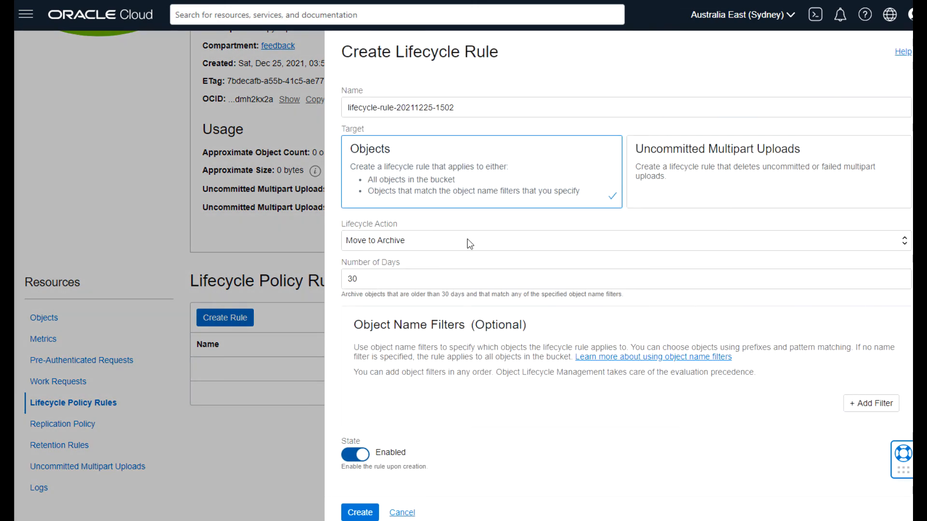
left_click(900, 242)
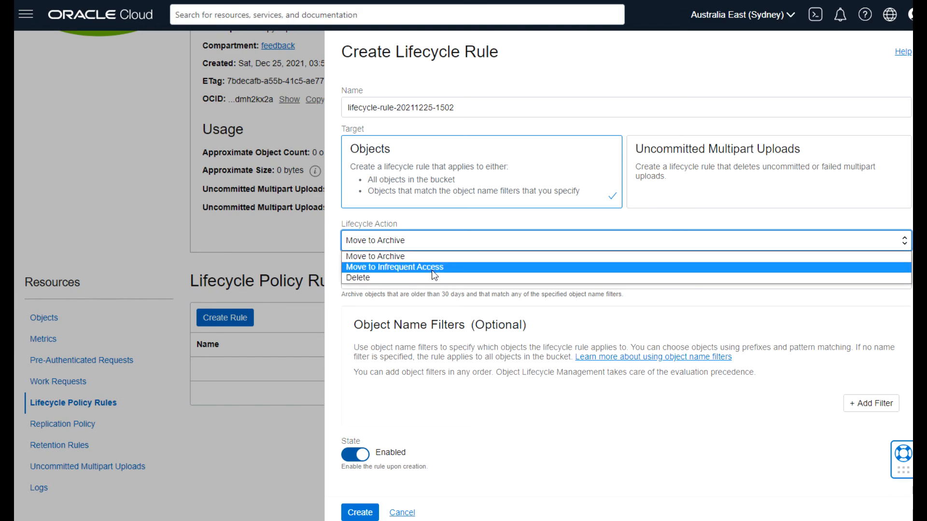
left_click(407, 257)
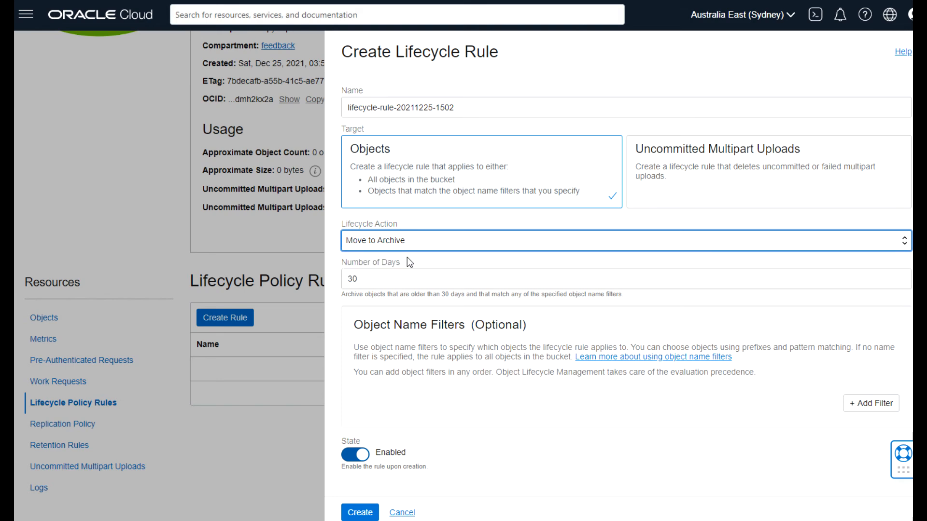
left_click(415, 239)
left_click(408, 267)
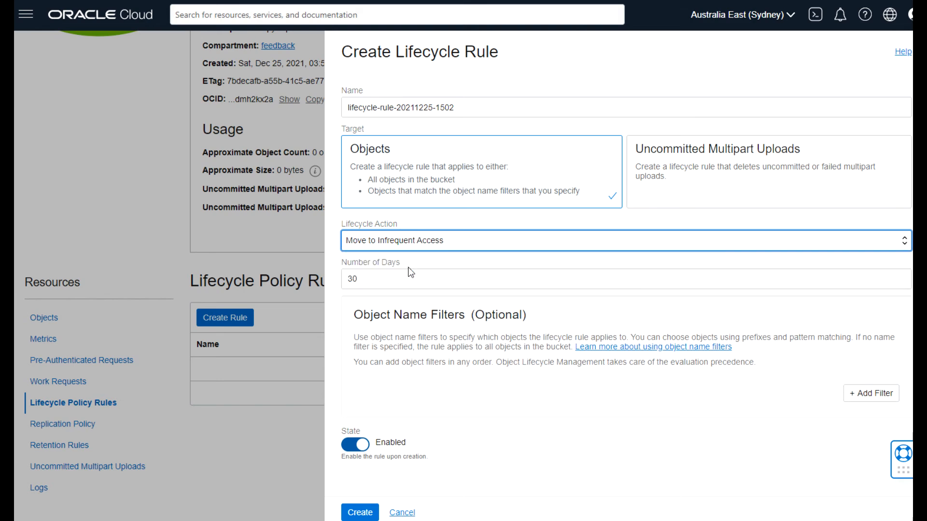
Change the rule's days from 30 to 3 and create it, then cancel after the InsufficientServicePermissions error.
left_click(376, 281)
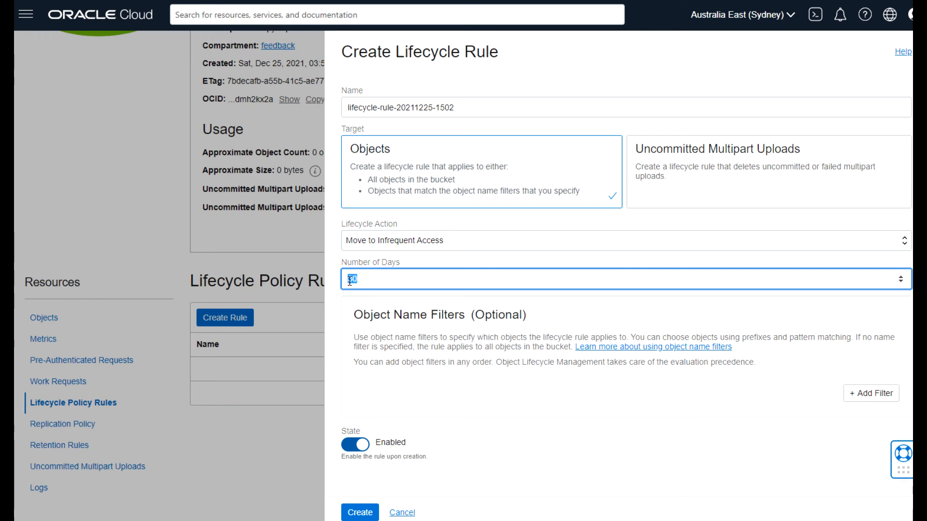
left_click(363, 281)
key("BackSpace")
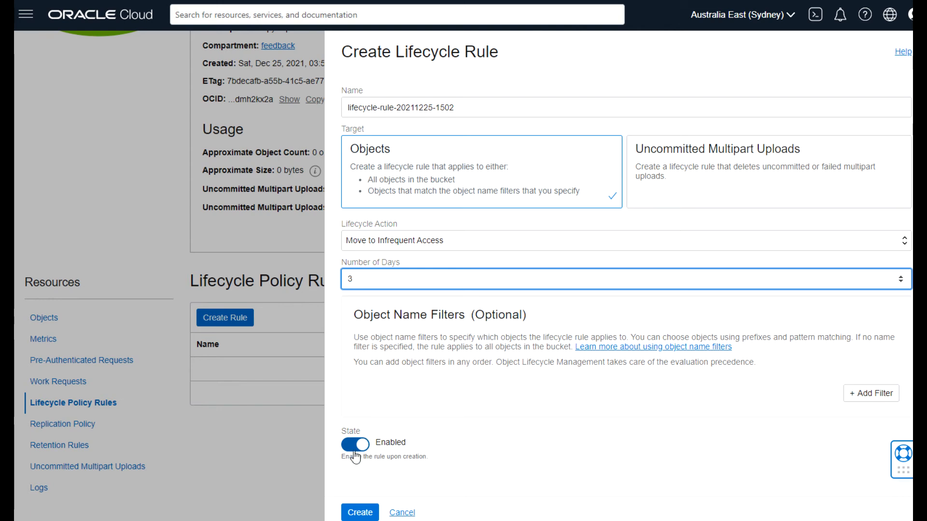
left_click(358, 513)
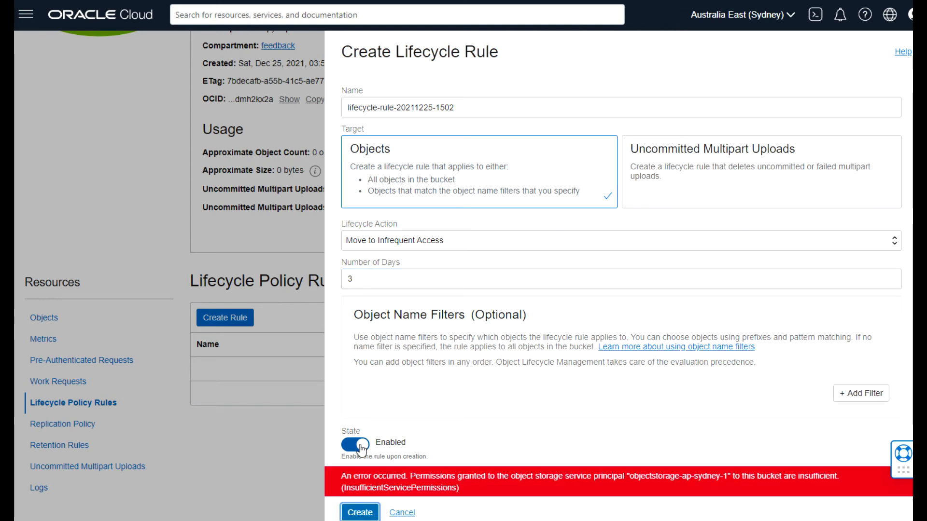
left_click(402, 512)
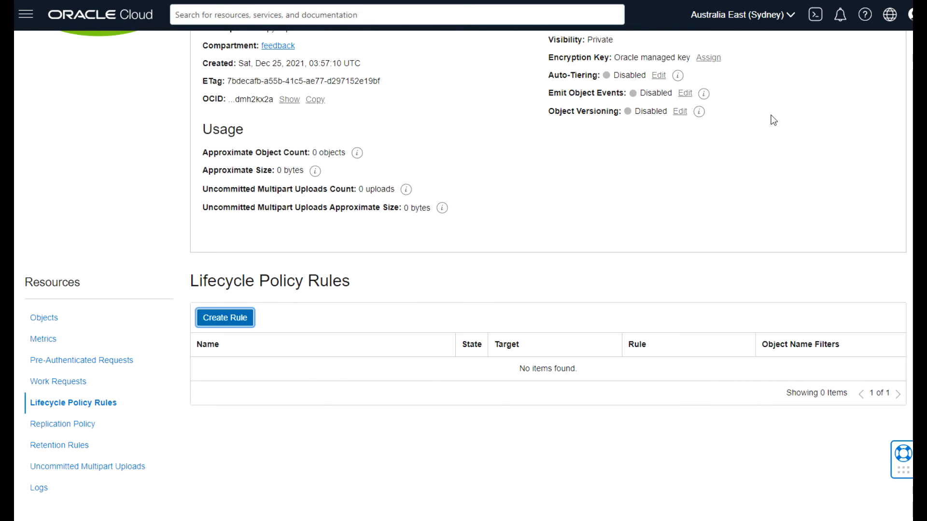
Permanently delete bucket-test, confirming with the bucket name copied from the prompt.
scroll(463, 275, "up", 5)
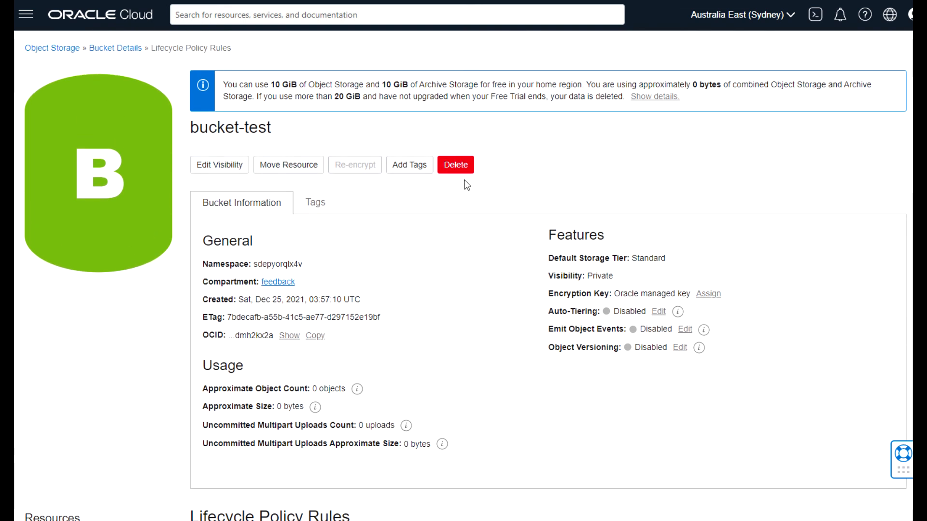
left_click(452, 168)
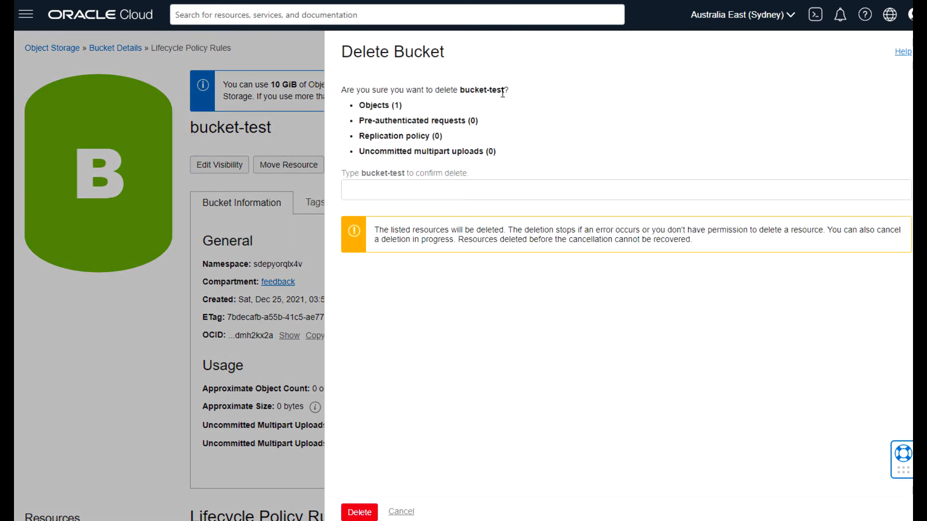
left_click_drag(502, 92, 462, 90)
key("ctrl+c")
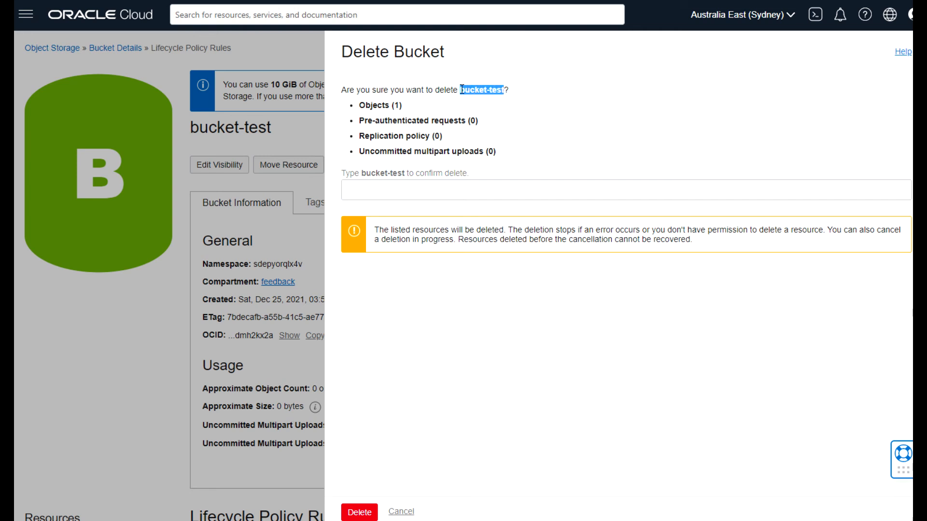
left_click(430, 191)
key("ctrl+v")
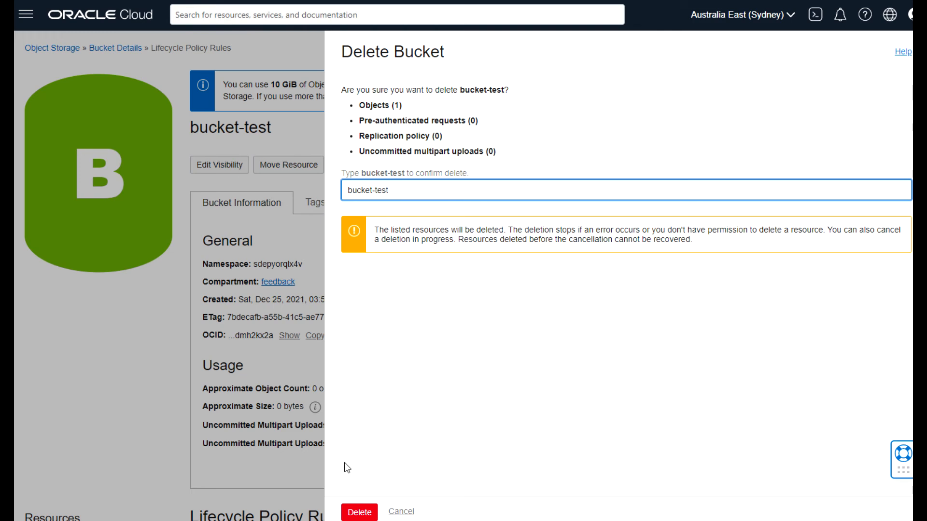
left_click(358, 512)
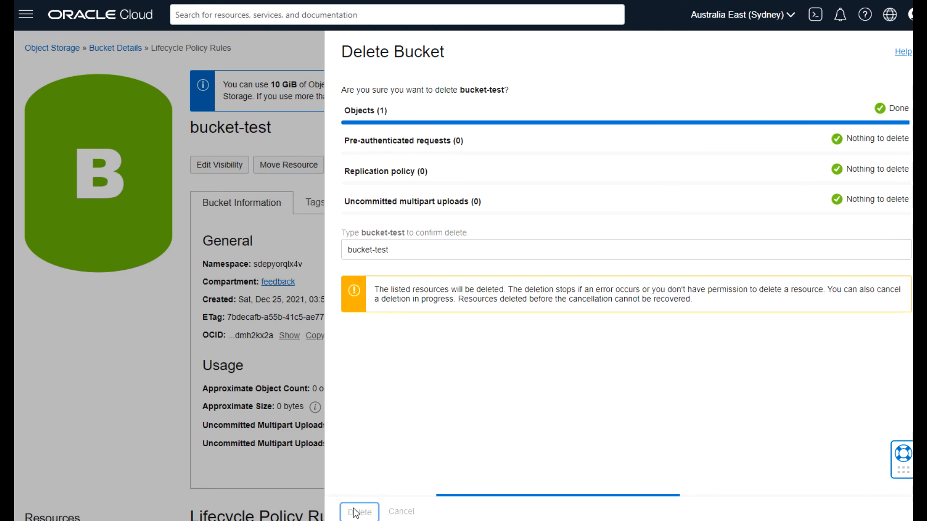
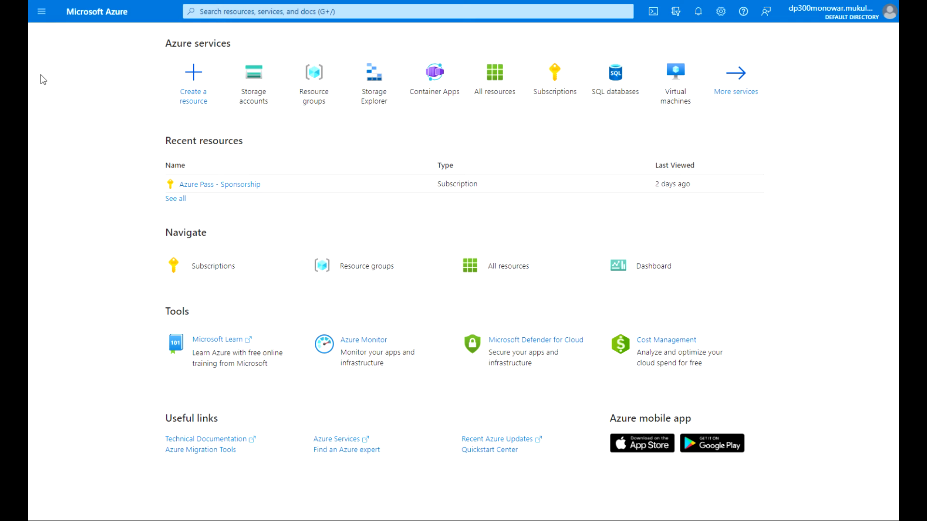
From Storage accounts, create a new resource group named storage_blob for the account.
left_click(254, 86)
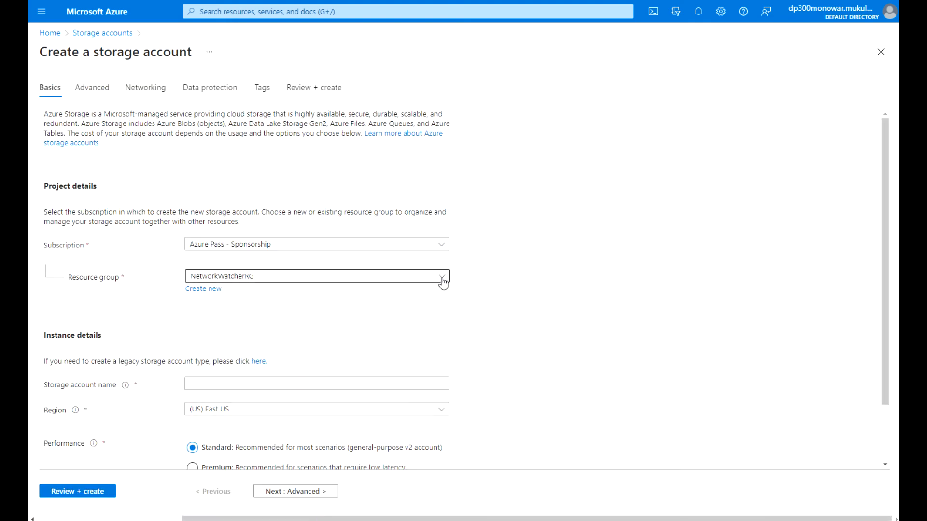
left_click(210, 292)
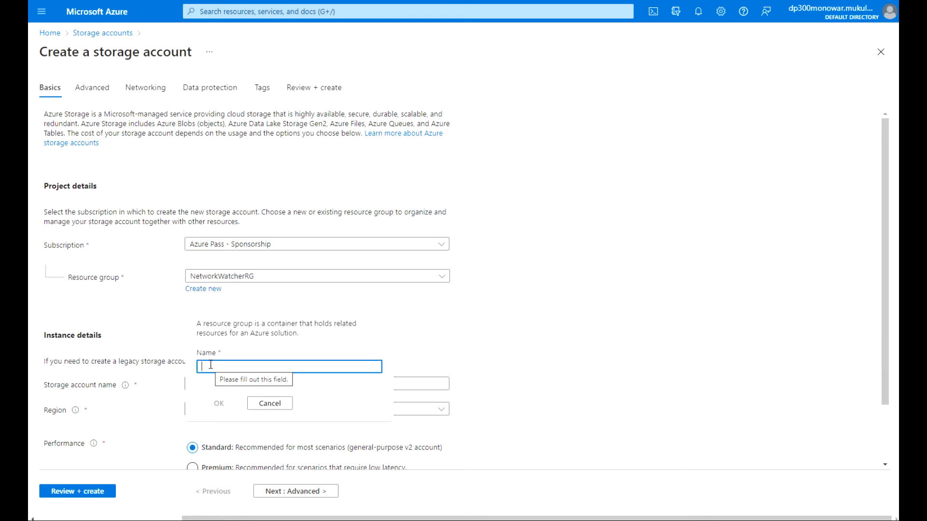
type("storage_blob")
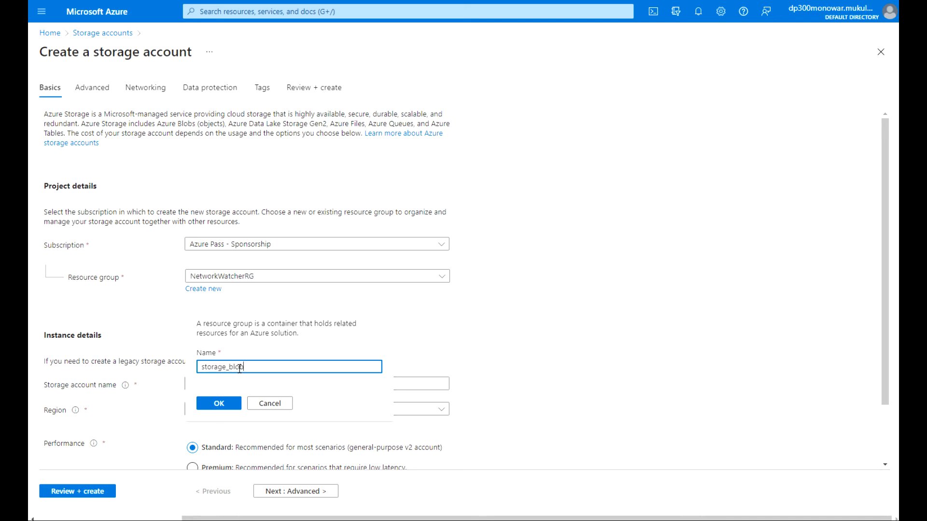
left_click(219, 404)
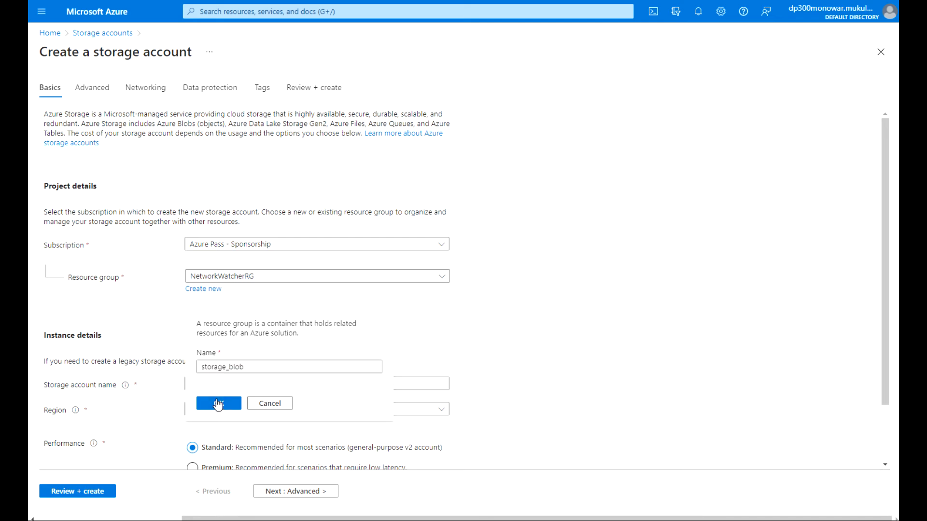
Name the storage account storgeadmin.
left_click(203, 383)
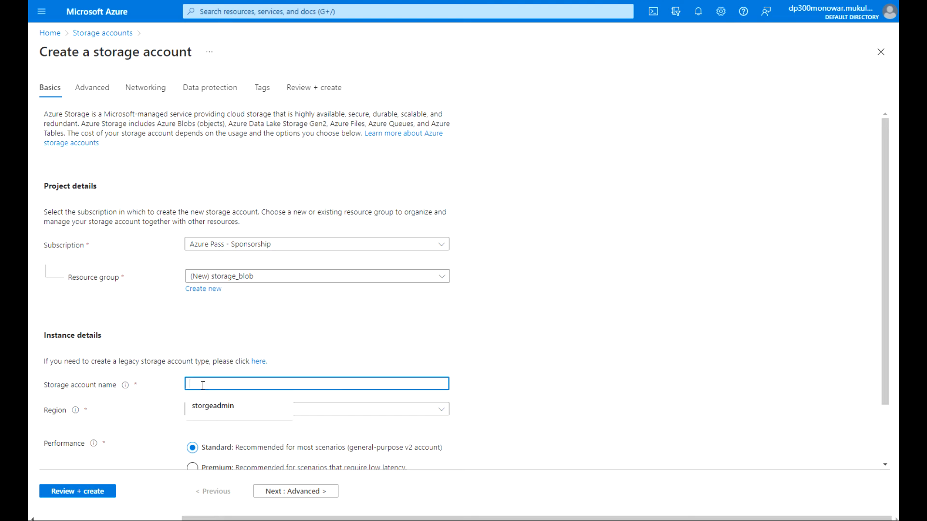
left_click(208, 406)
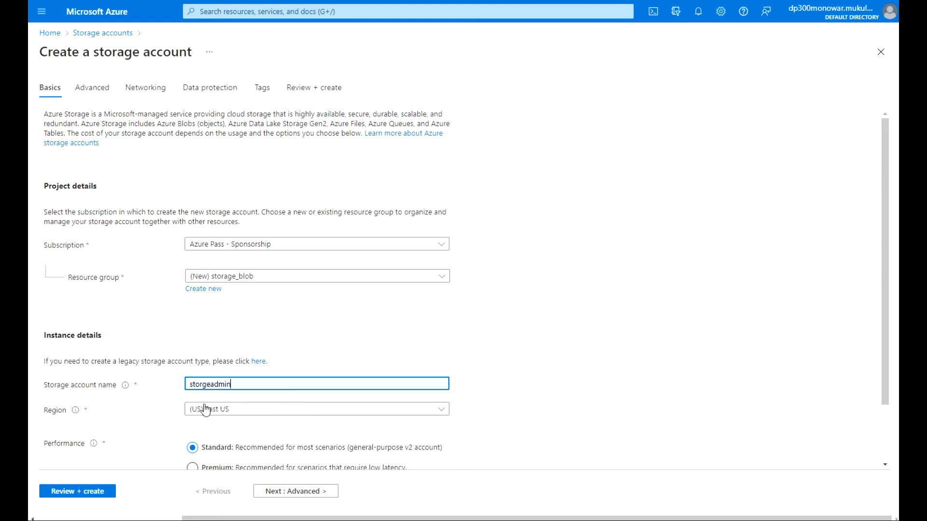
left_click(211, 384)
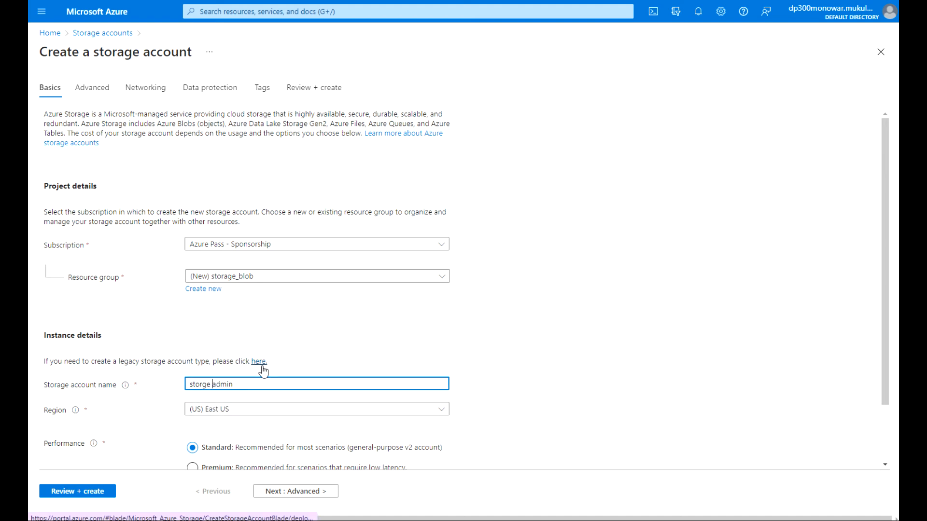
key("BackSpace")
type("_")
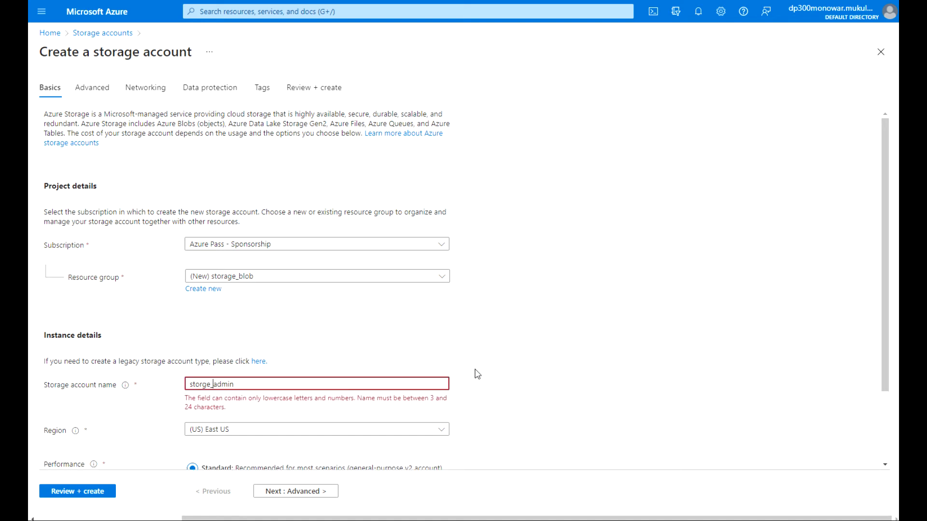
key("BackSpace")
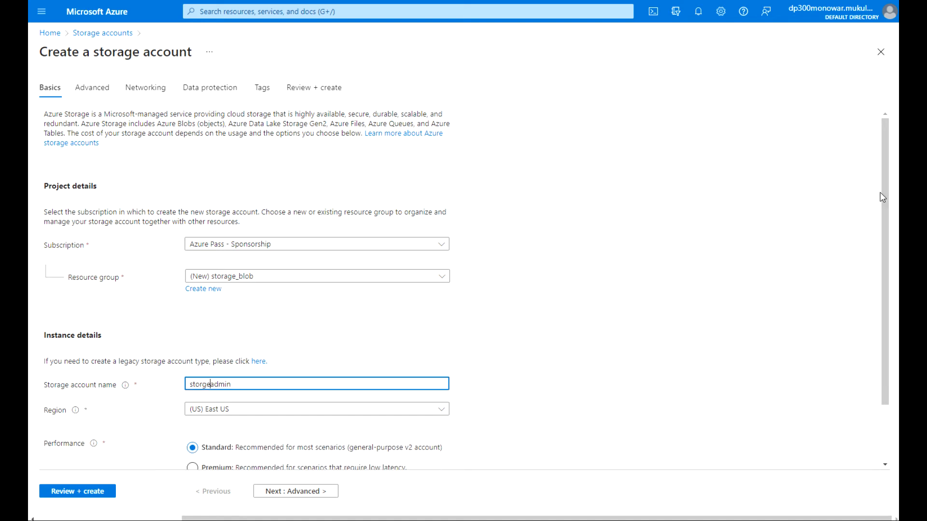
Set the region to (Asia Pacific) Australia Central and continue to Advanced.
left_click_drag(879, 196, 879, 256)
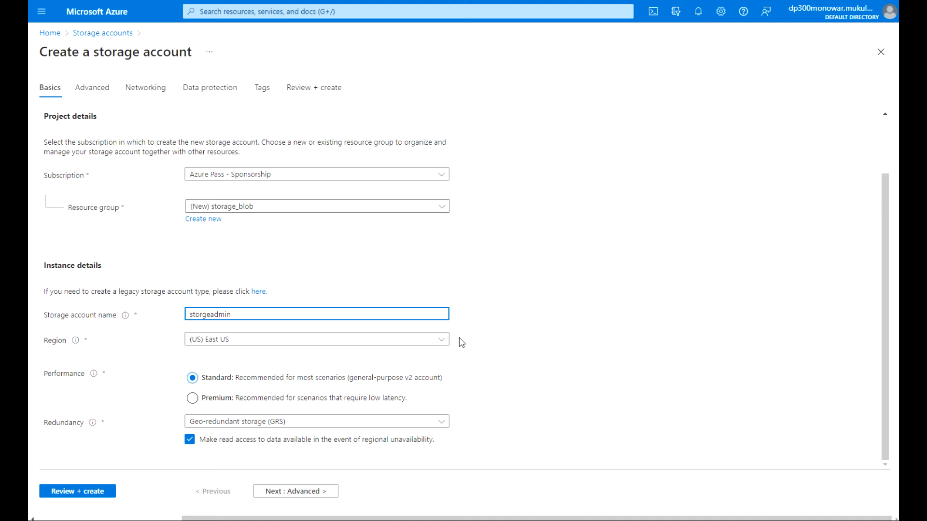
left_click(440, 341)
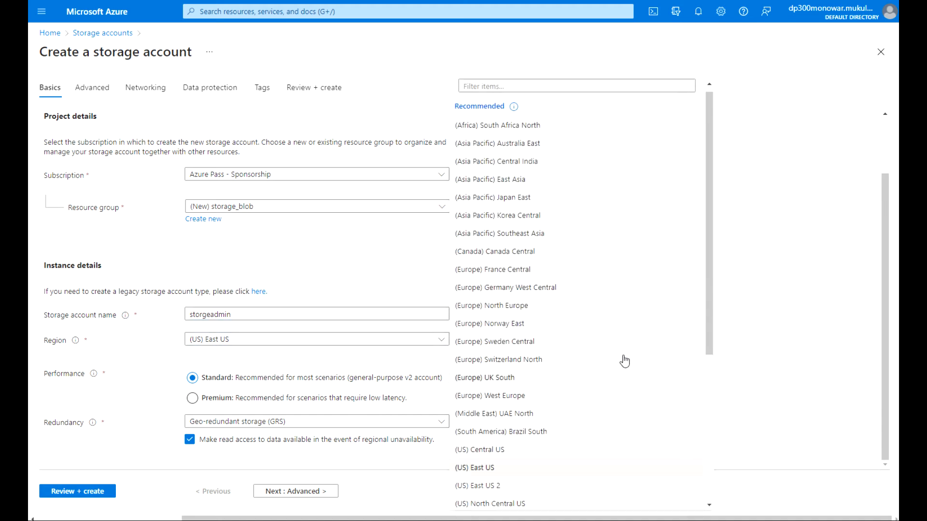
left_click_drag(710, 331, 710, 477)
left_click(541, 378)
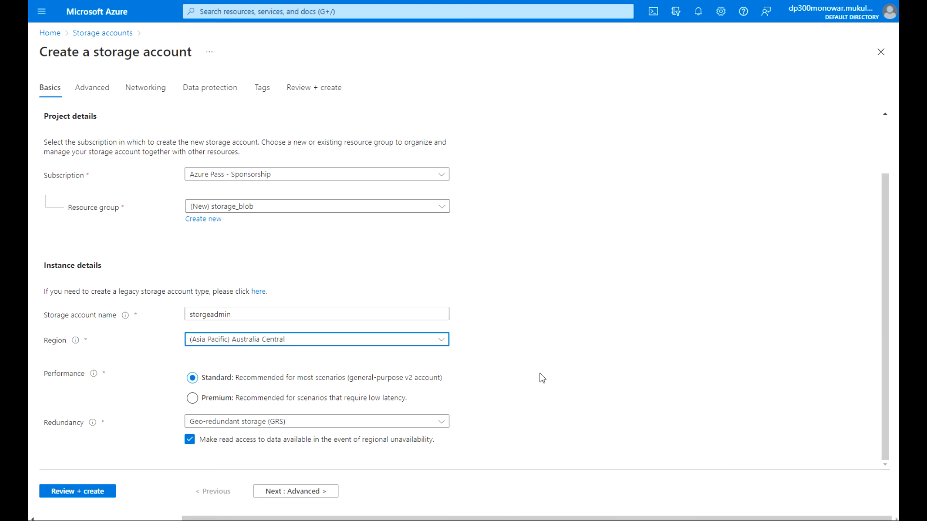
left_click(294, 491)
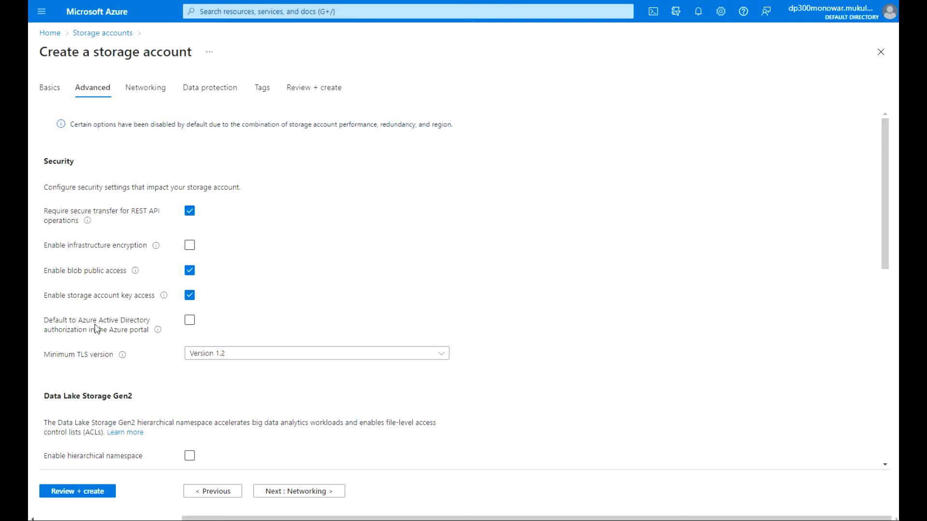
Keep default Advanced, Networking, Data protection and Tags settings, then reach Review + create with validation passed.
left_click_drag(886, 188, 882, 280)
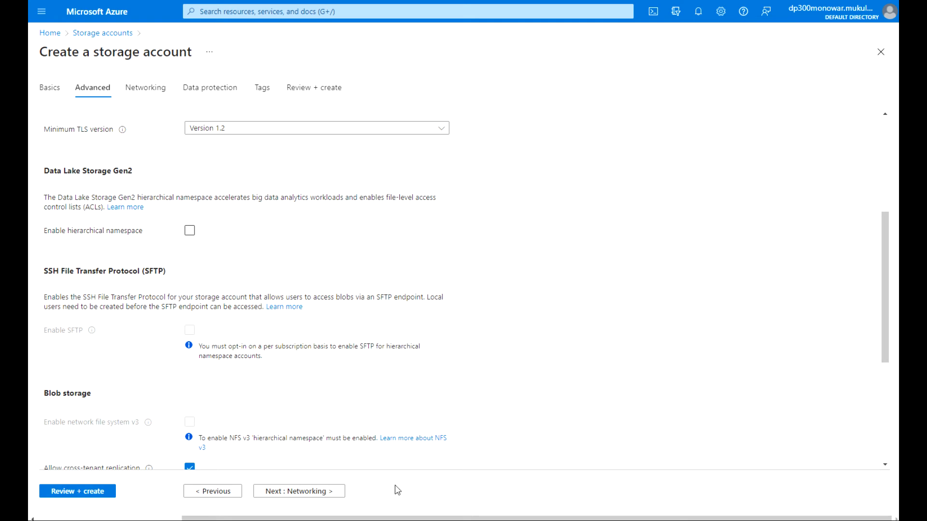
left_click_drag(888, 295, 865, 432)
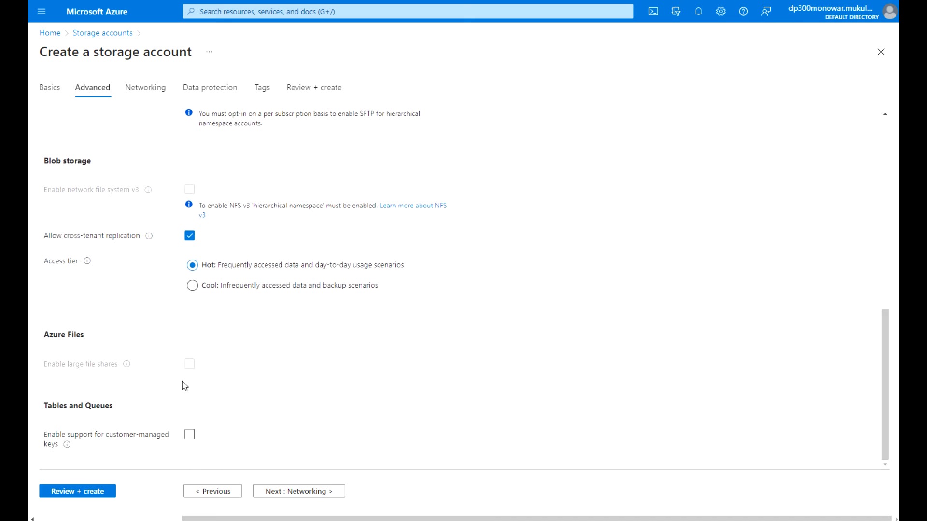
left_click(278, 491)
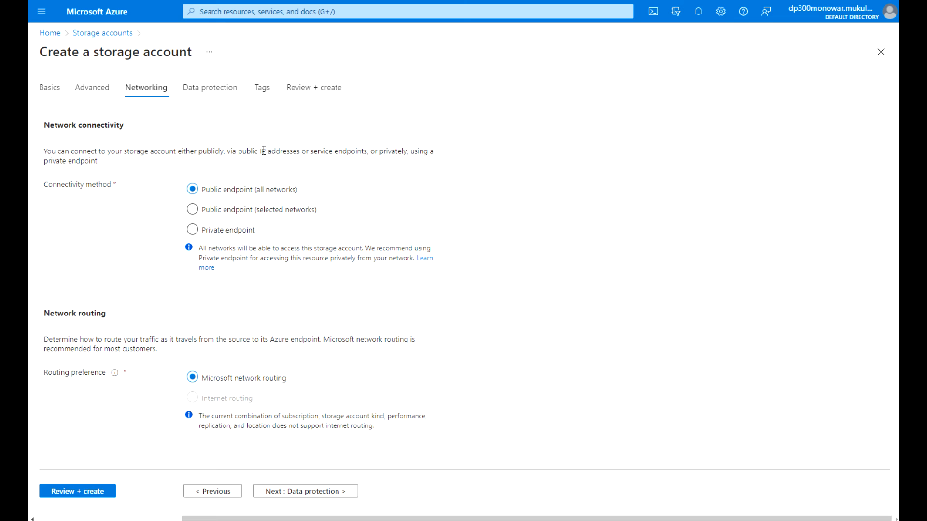
left_click(285, 492)
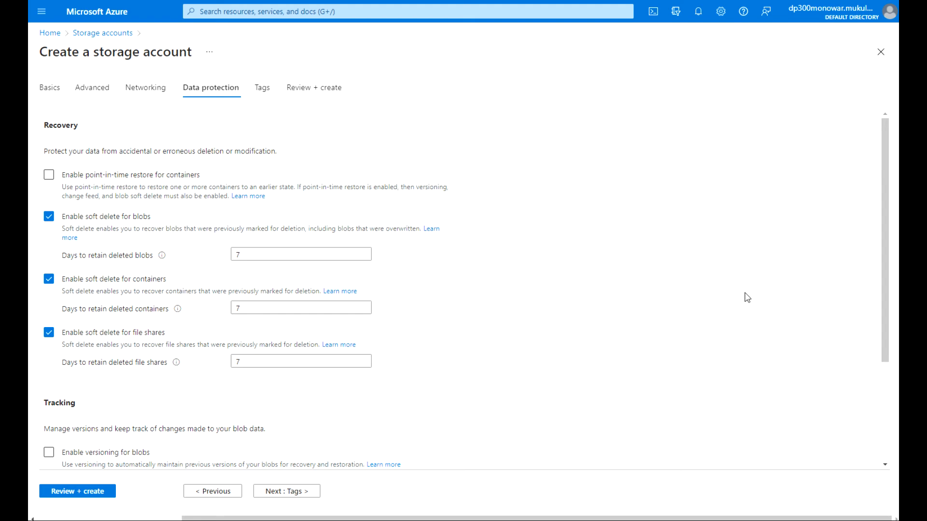
left_click_drag(885, 297, 885, 397)
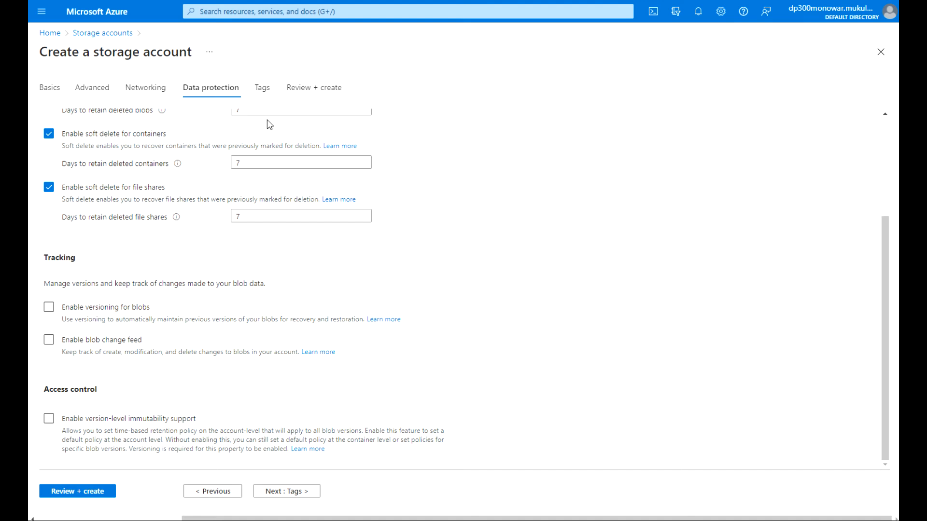
left_click(263, 92)
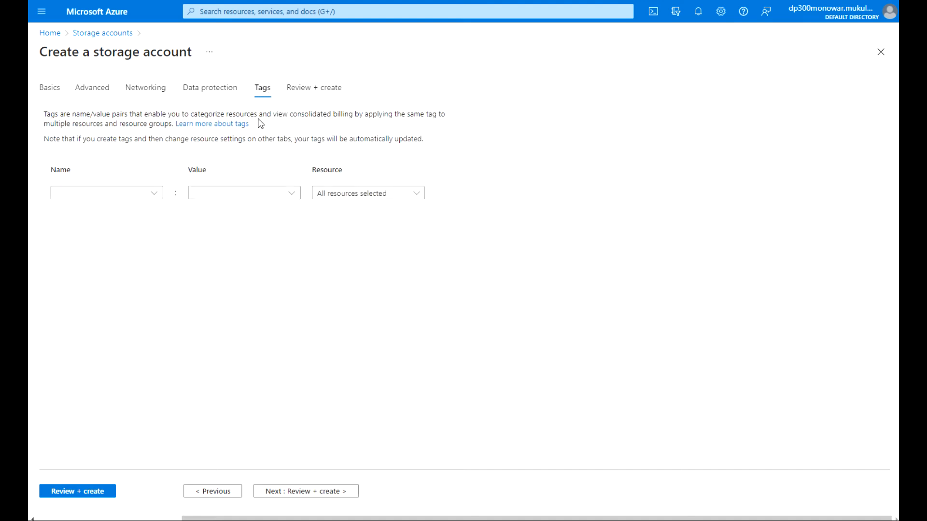
left_click(317, 89)
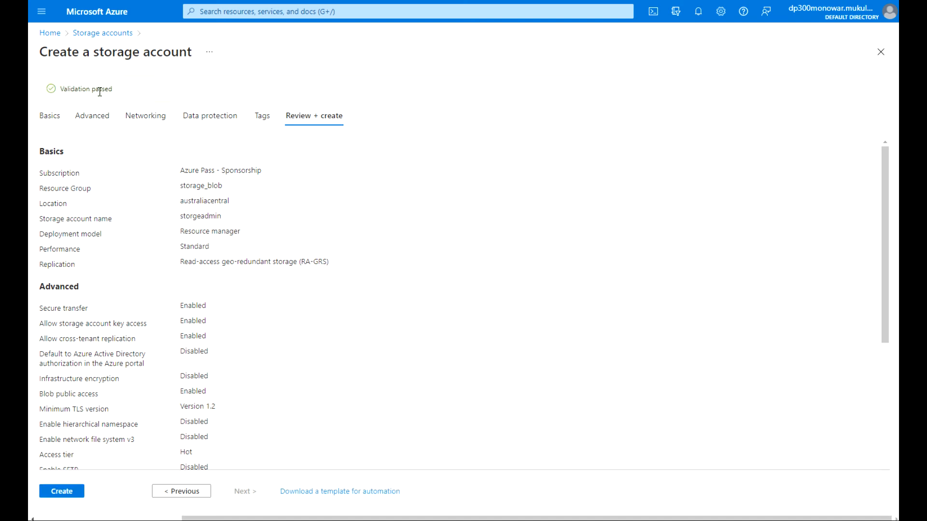
Create storgeadmin, check the deployment's operation details, and go to the deployed resource.
left_click(68, 493)
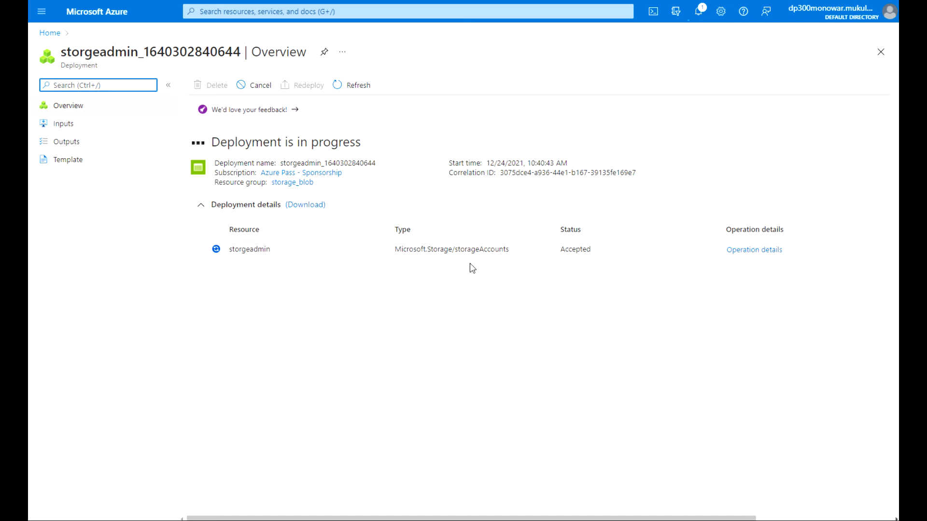
left_click(763, 253)
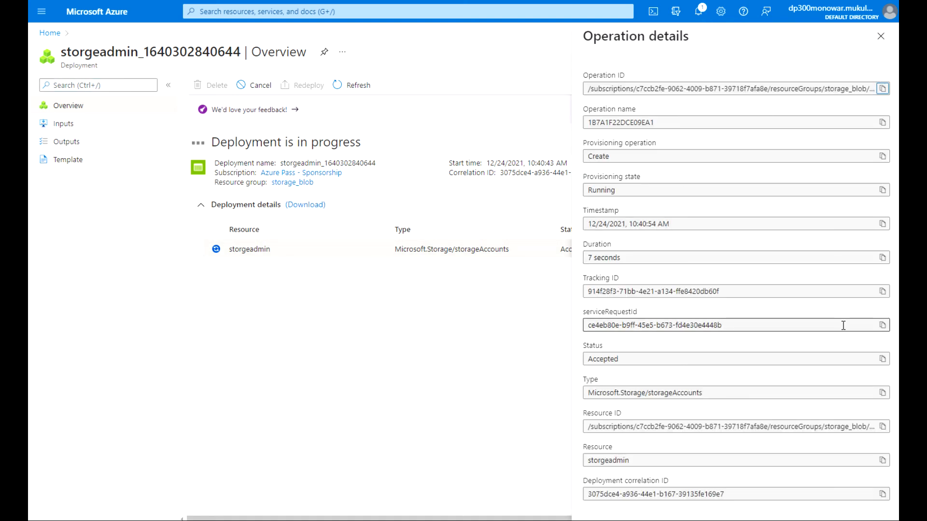
left_click(881, 37)
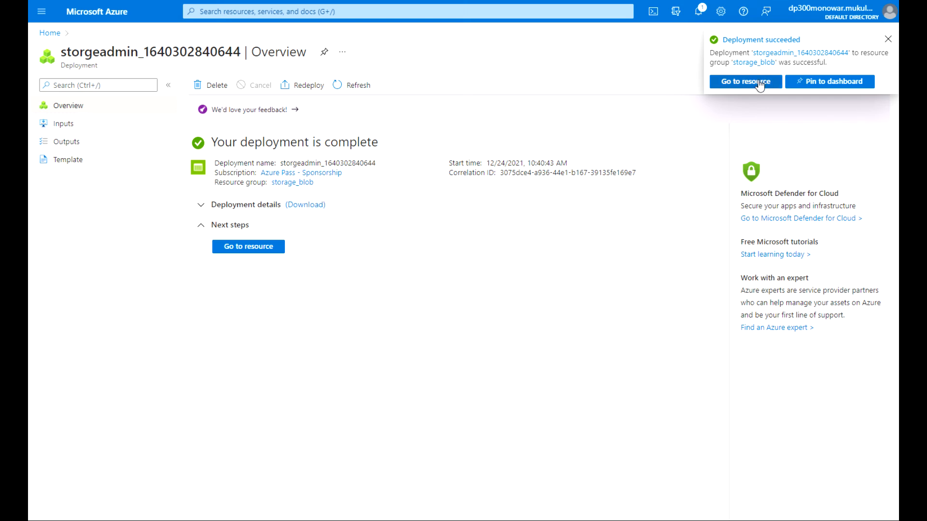
left_click(737, 85)
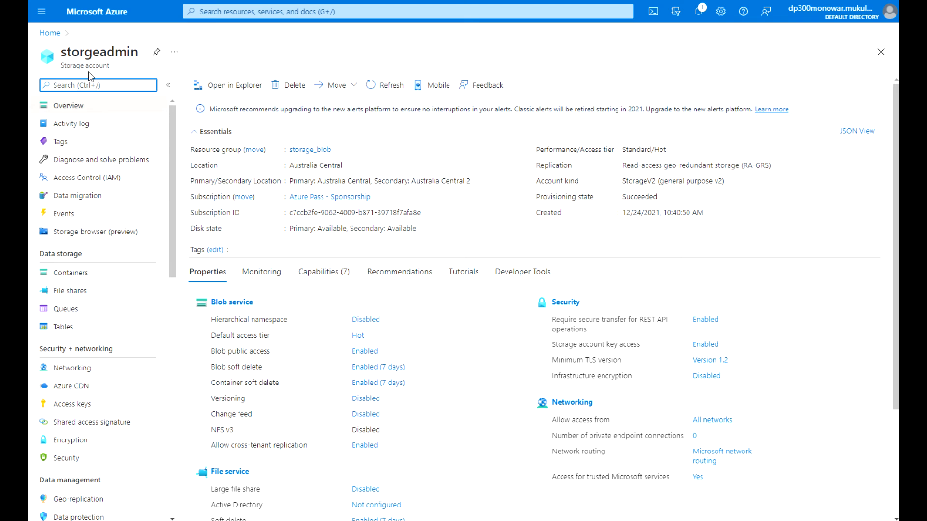
Create a container named demoblob in storgeadmin with Private public access level.
left_click(231, 306)
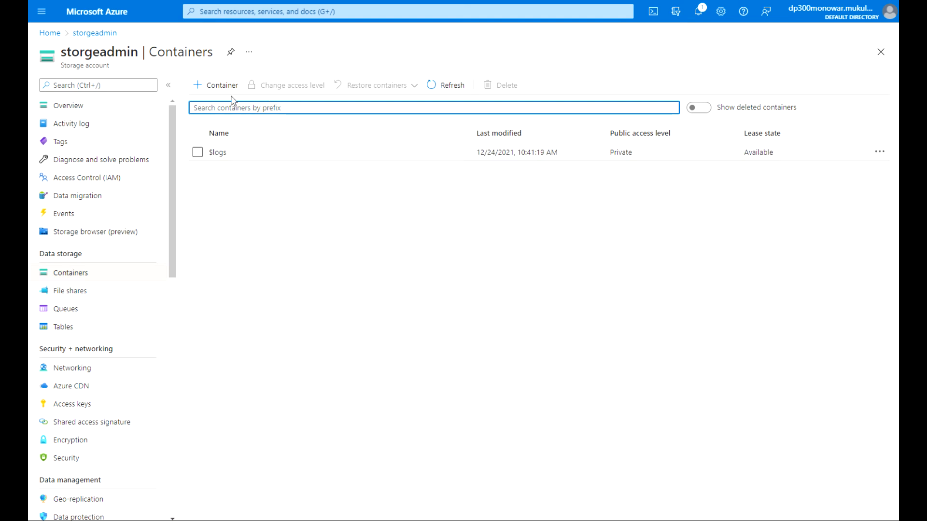
left_click(215, 90)
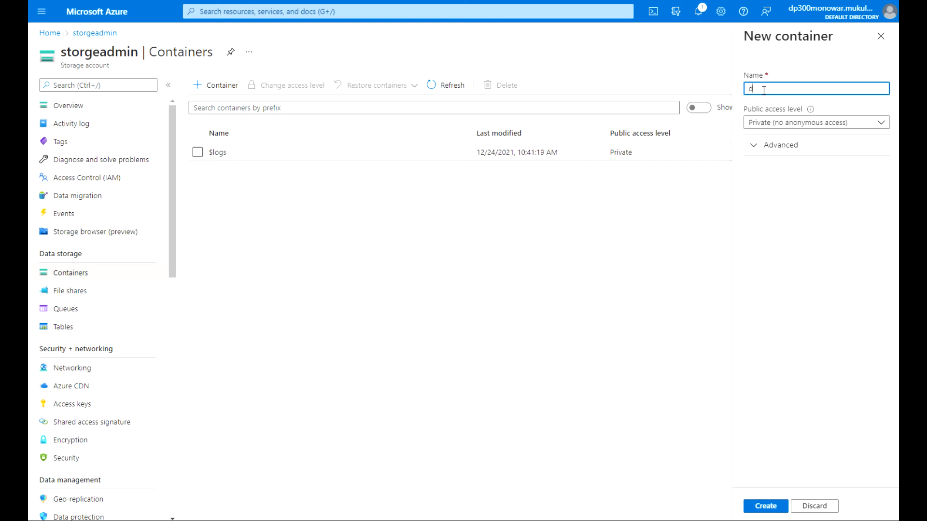
type("demo_")
type("blob")
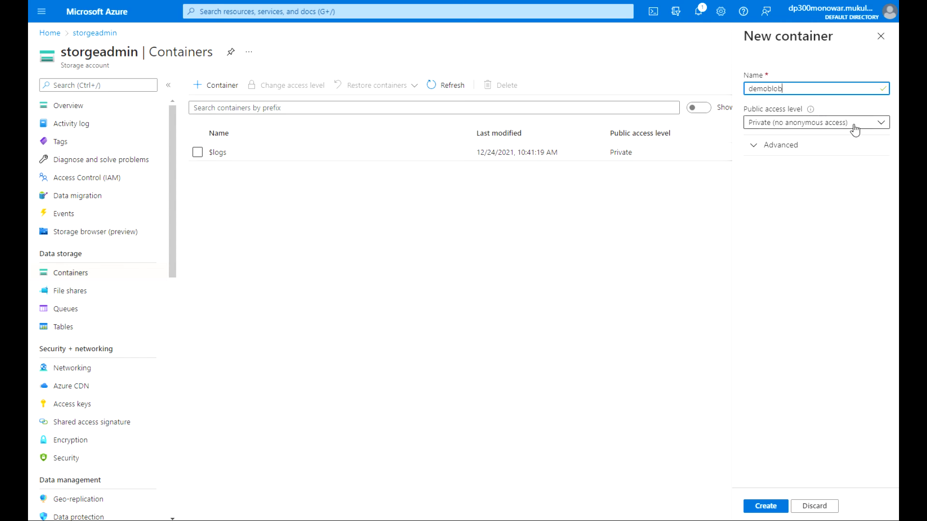
left_click(883, 127)
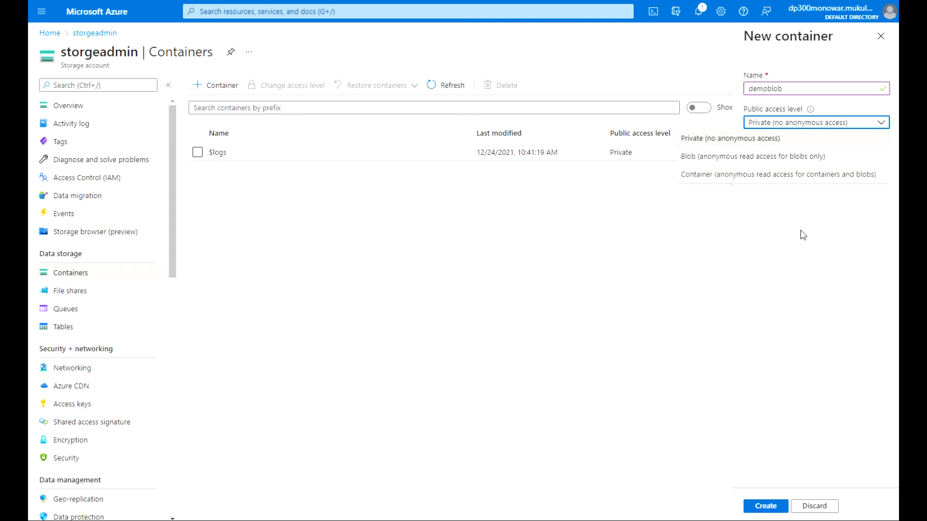
left_click(767, 507)
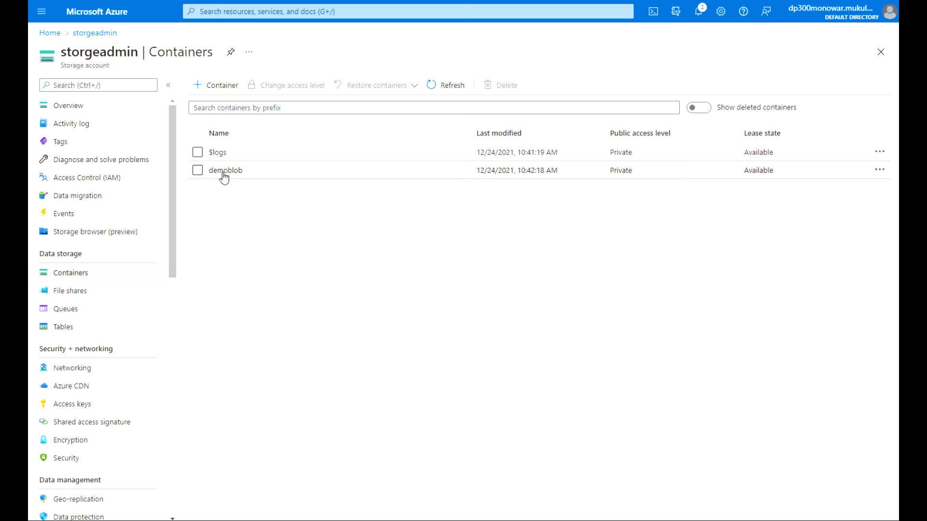
Open demoblob and choose the photo 20170930_055911 for upload.
left_click(230, 171)
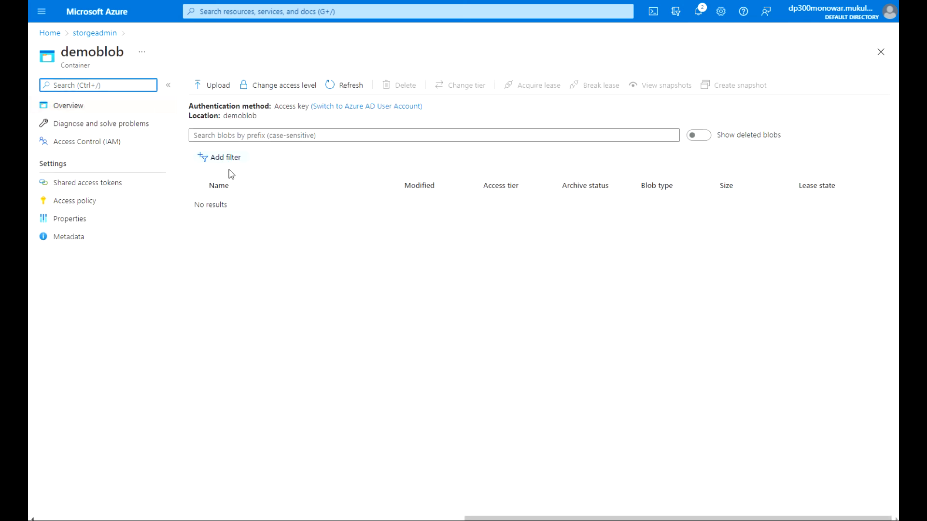
left_click_drag(124, 52, 60, 56)
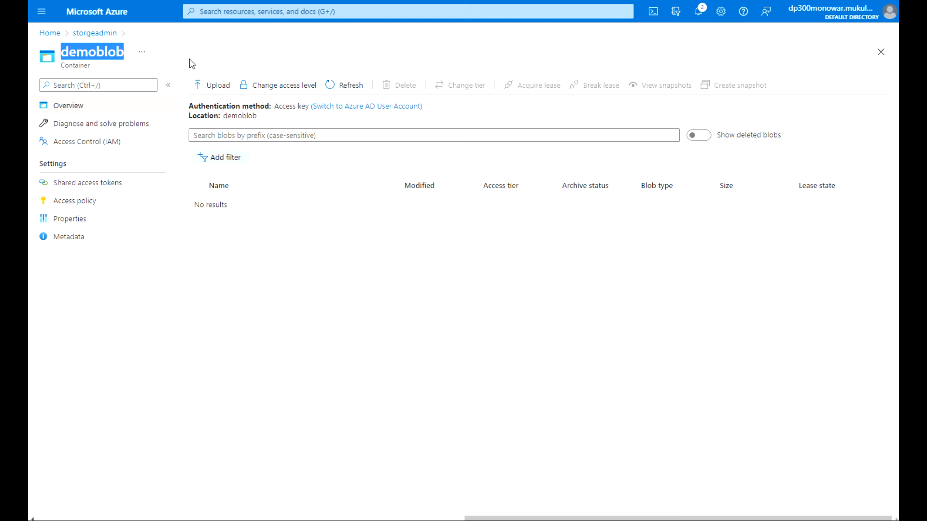
left_click(212, 87)
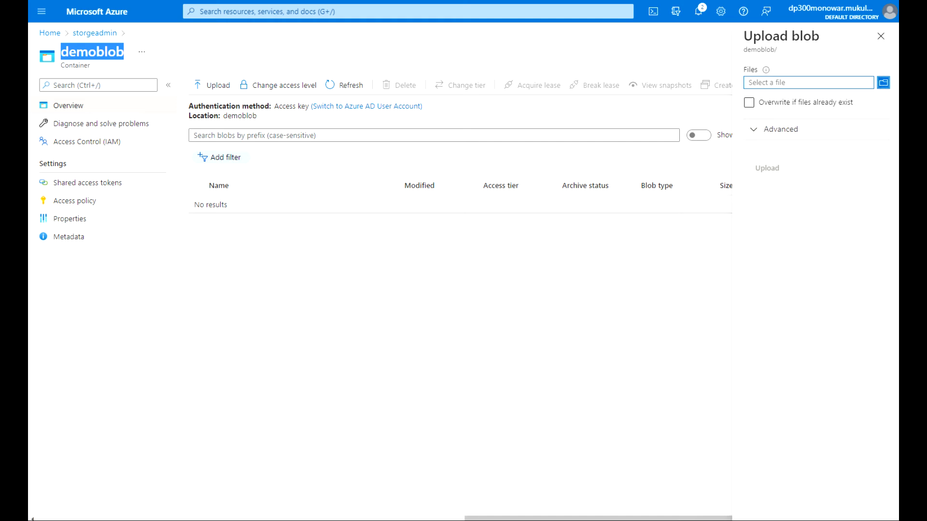
left_click(883, 83)
left_click(173, 56)
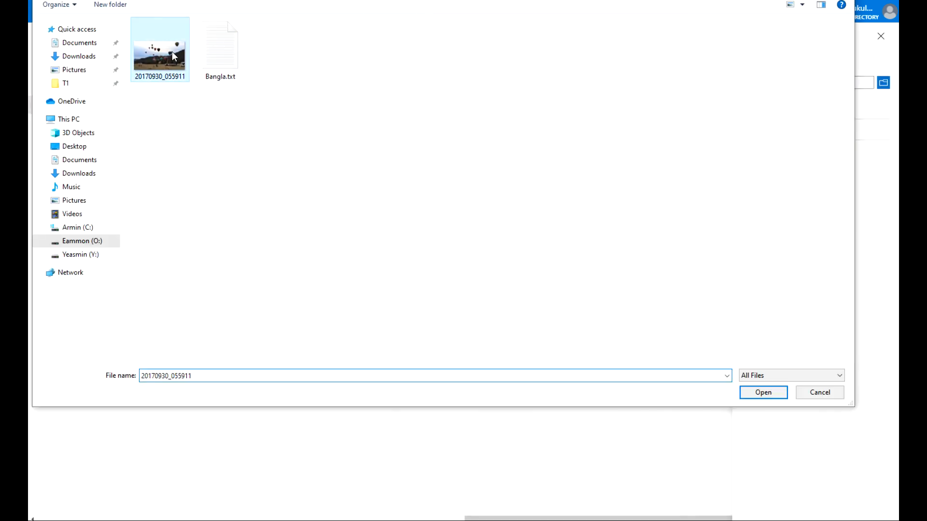
left_click(765, 396)
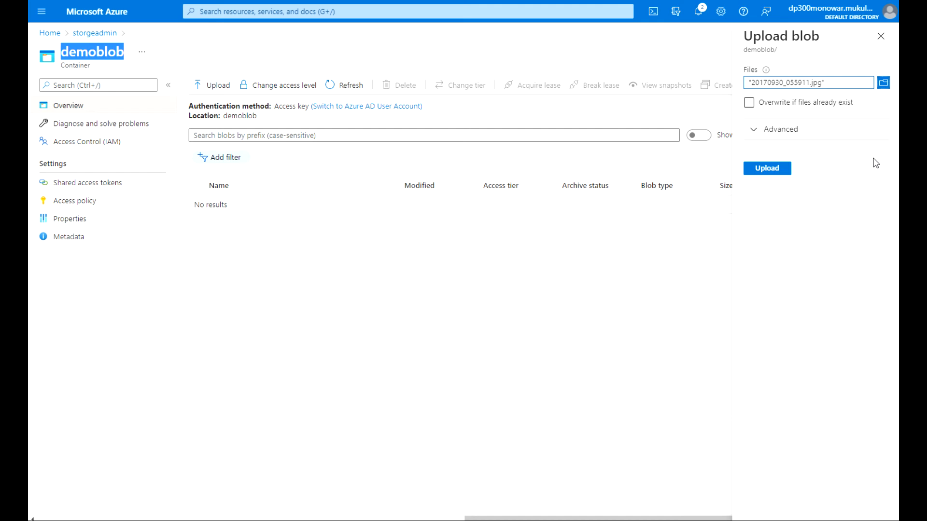
Upload the photo without overwriting, keeping default advanced settings.
left_click(748, 103)
left_click(823, 109)
left_click(753, 138)
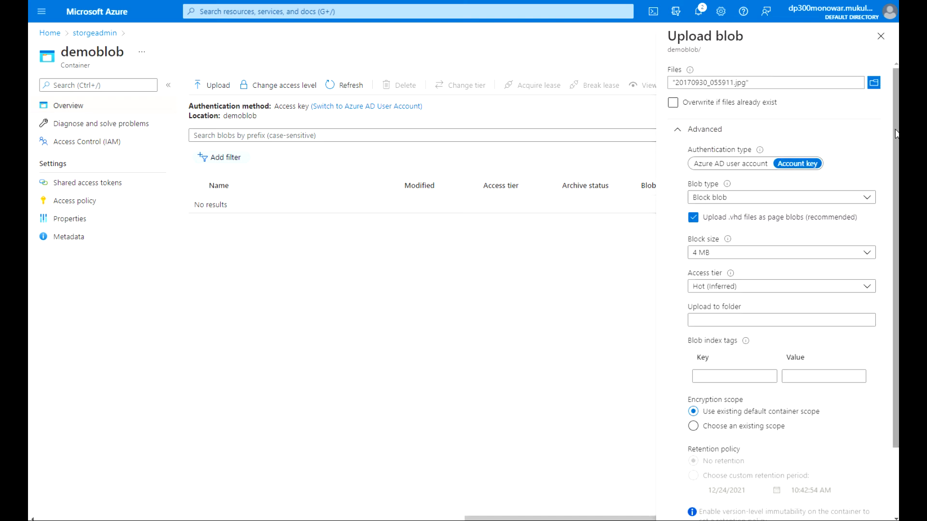
left_click_drag(894, 130, 888, 232)
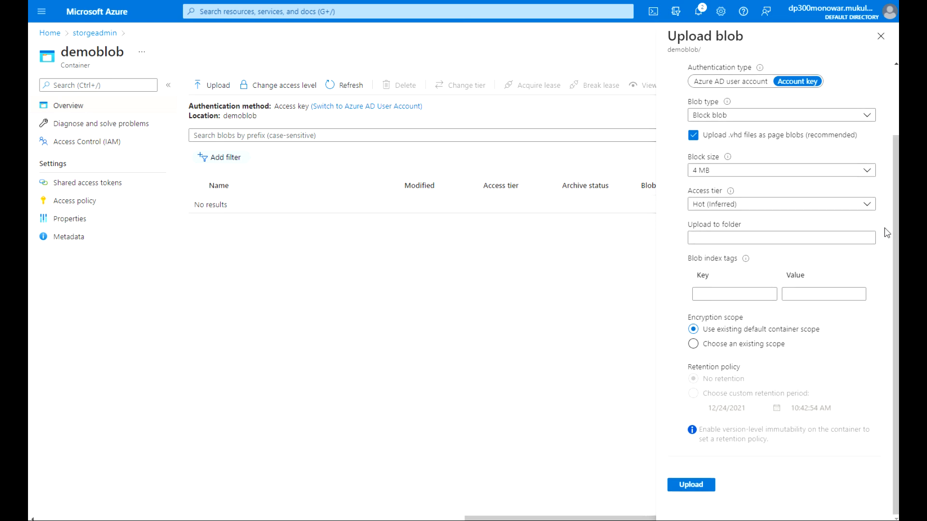
left_click(695, 486)
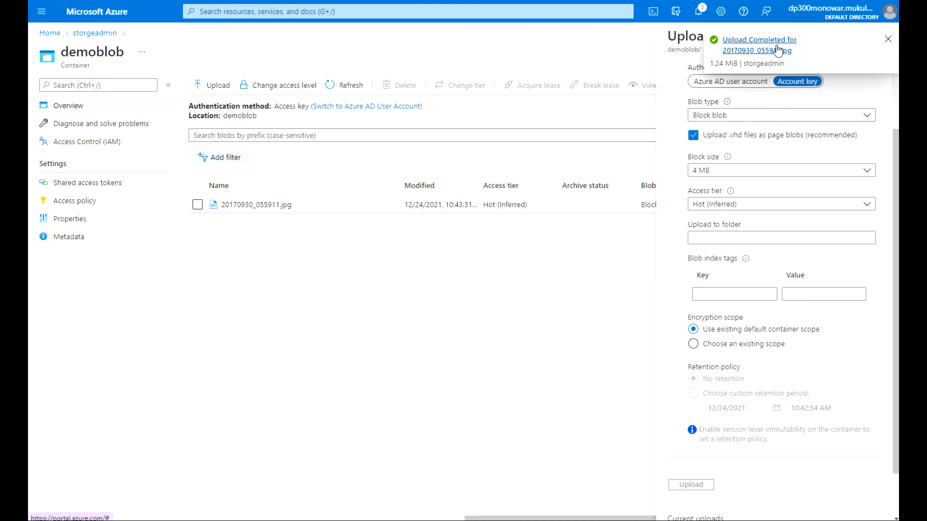
left_click(888, 40)
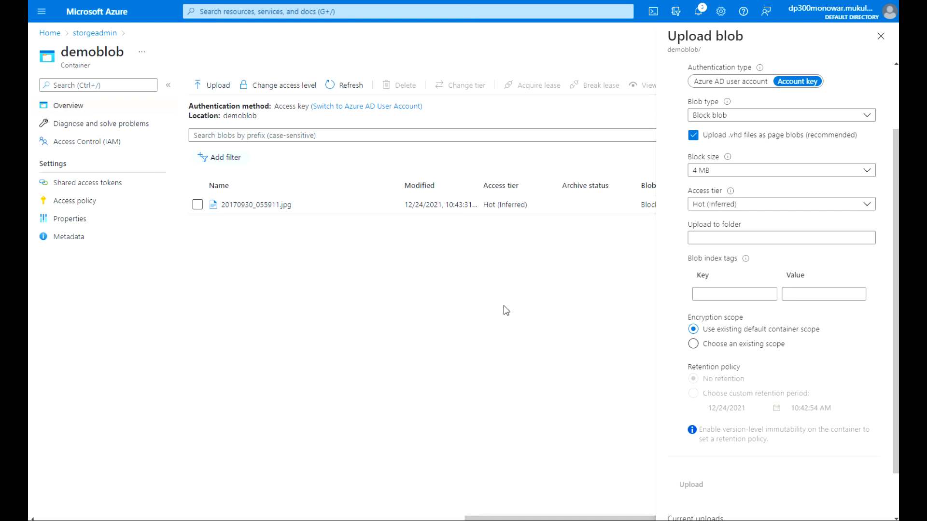
Confirm 20170930_055911.jpg has no versions or snapshots, copy its URL, and open a new tab.
left_click(881, 36)
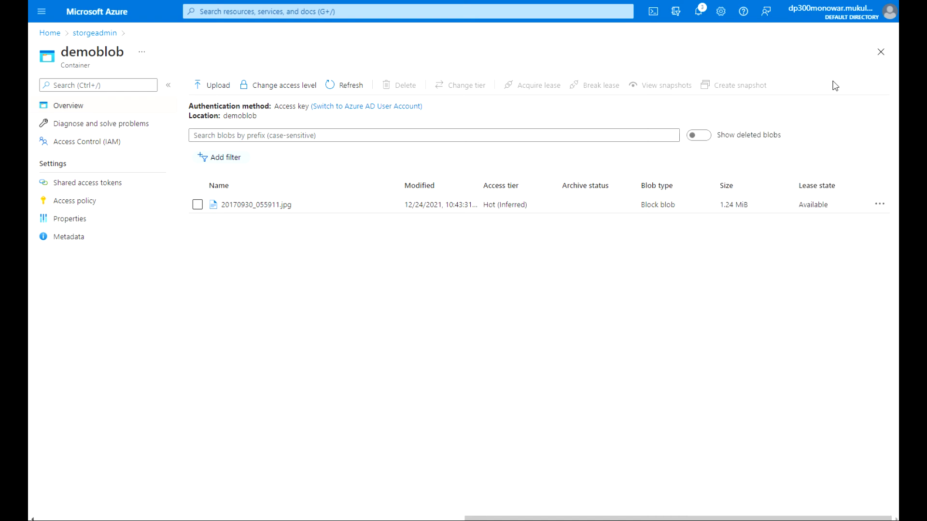
left_click(255, 205)
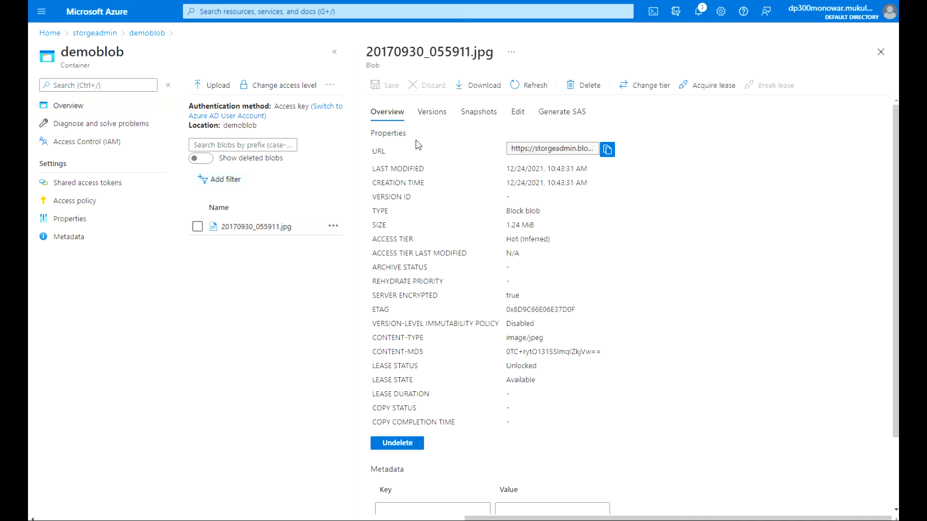
mouse_move(895, 219)
left_mouse_down()
mouse_move(897, 328)
mouse_move(898, 224)
left_mouse_up()
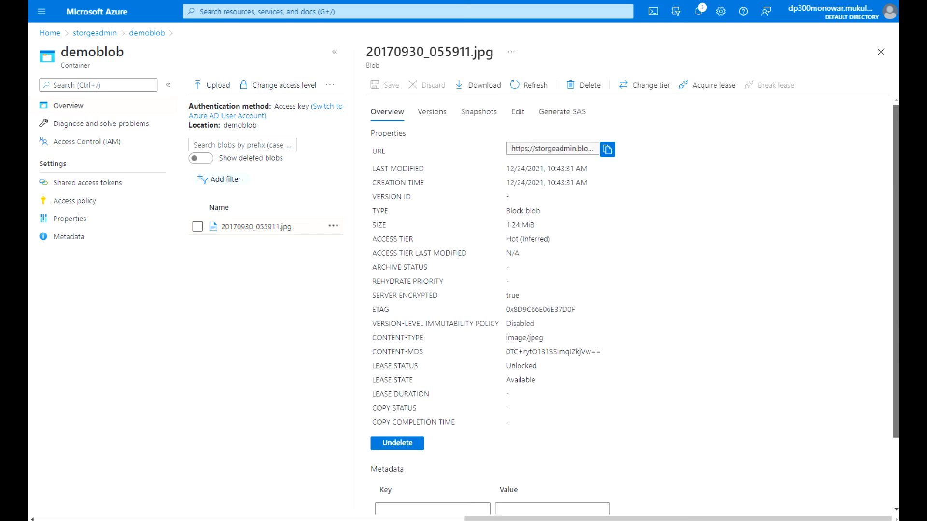
left_click(441, 115)
left_click(481, 113)
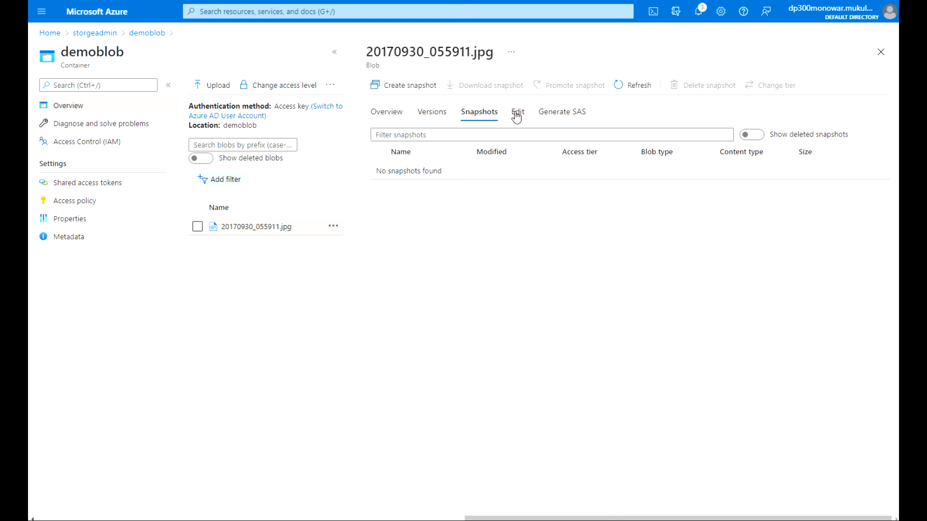
left_click(392, 116)
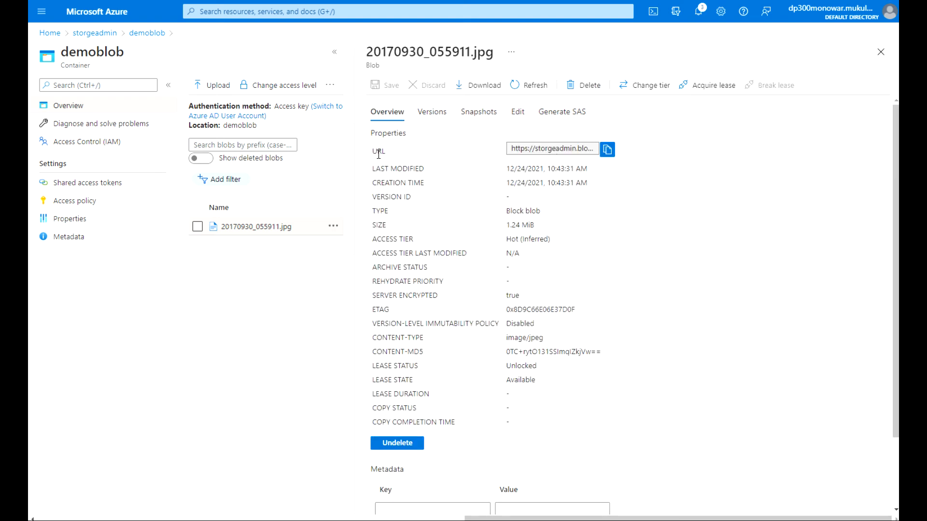
left_click(609, 152)
key("ctrl+t")
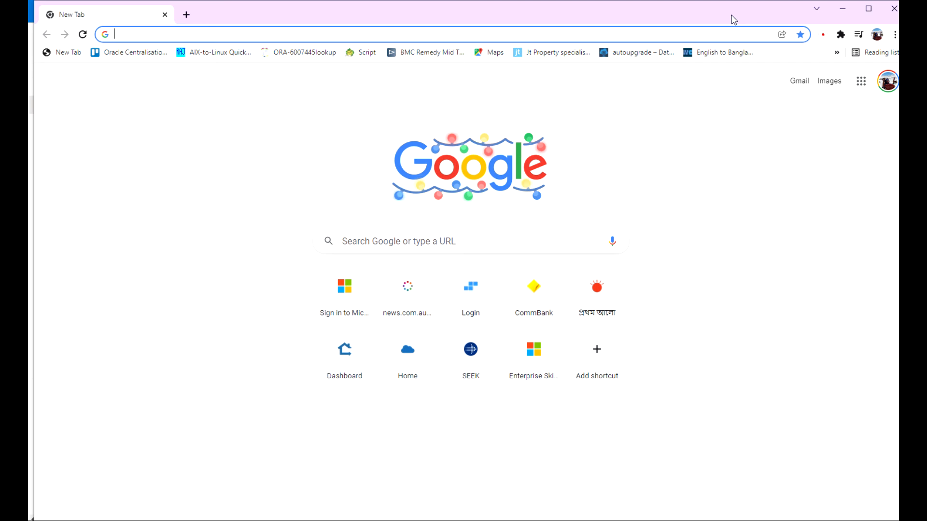
Load the plain blob URL in Chrome, get ResourceNotFound, and return to the Azure portal.
key("ctrl+v")
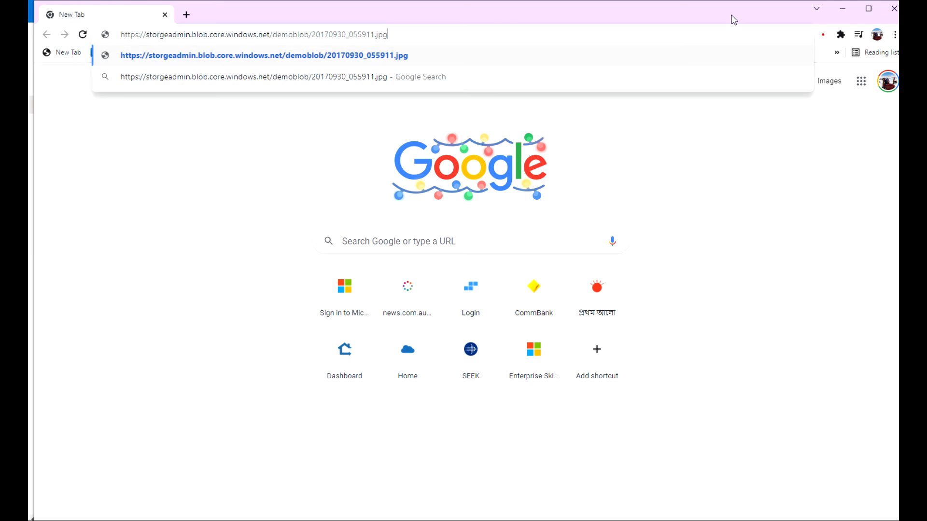
key("Return")
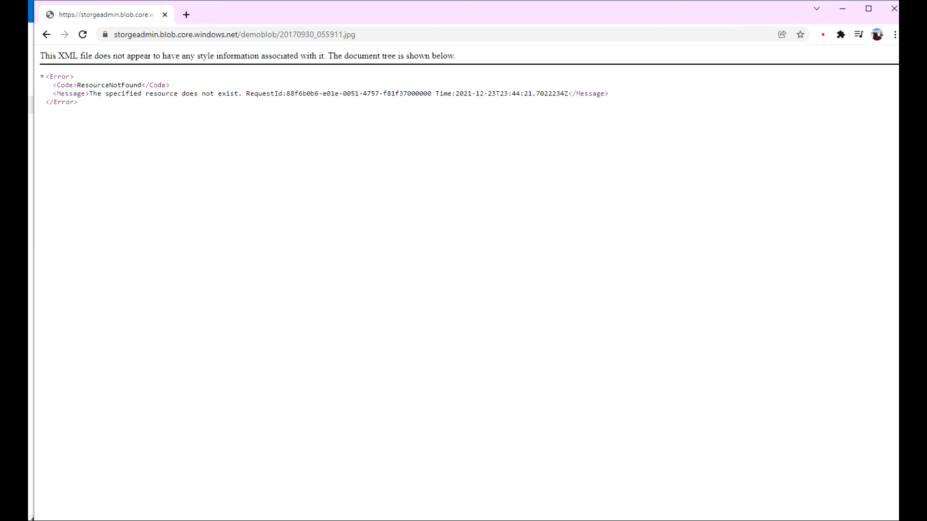
left_click_drag(554, 11, 561, 10)
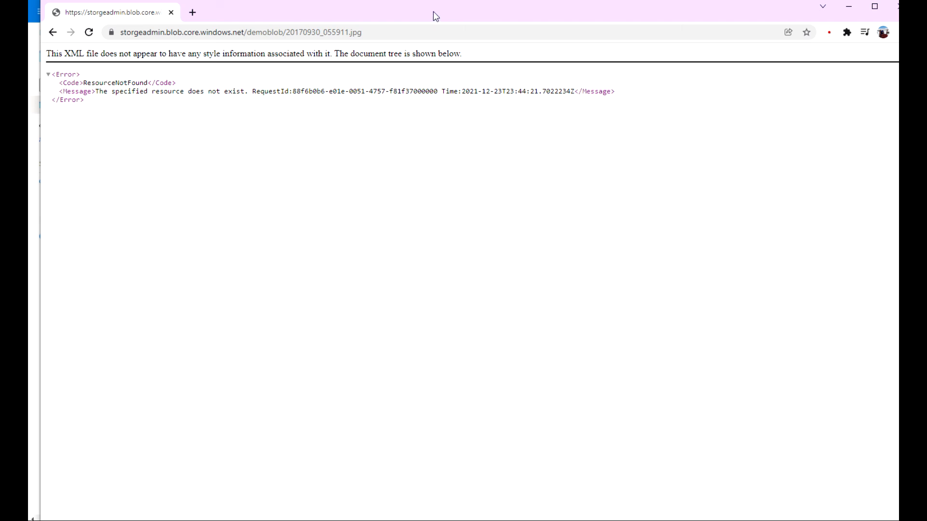
left_click_drag(433, 11, 459, 0)
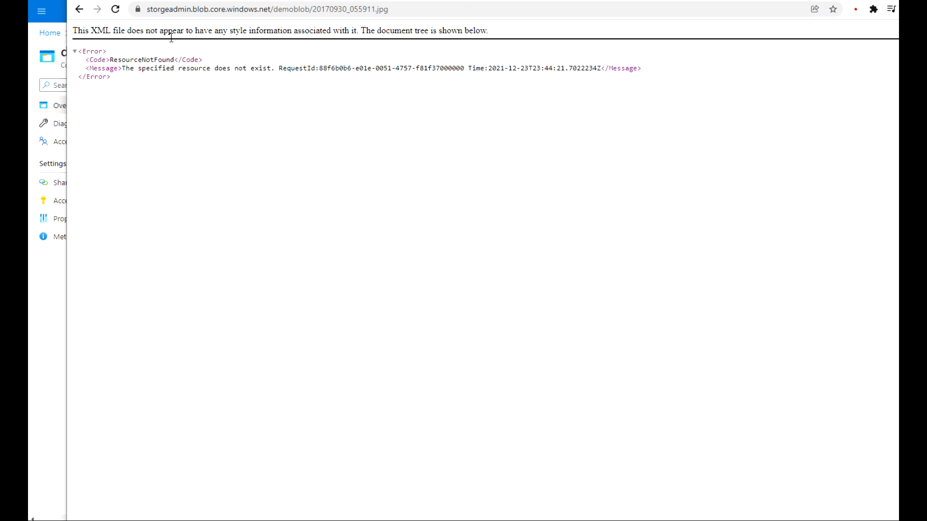
left_click(37, 338)
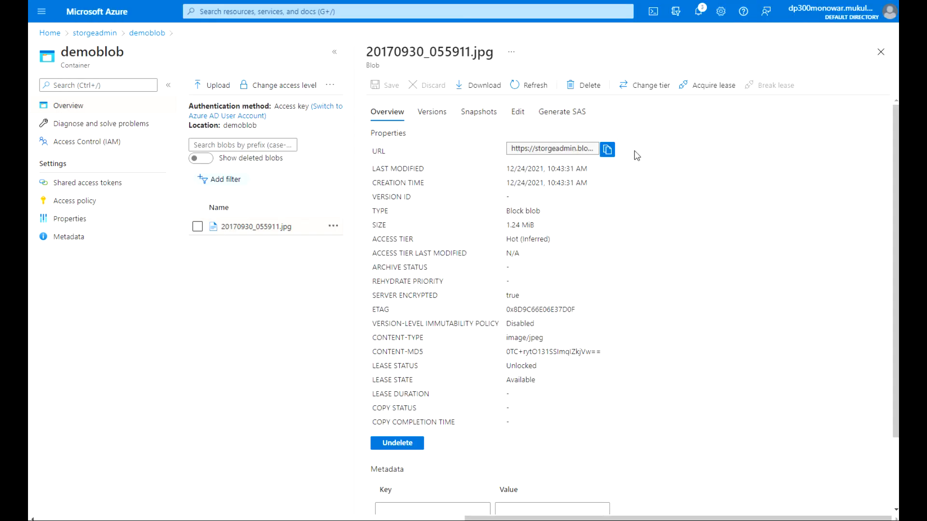
Generate a Read-only SAS token and URL for 20170930_055911.jpg and copy the Blob SAS URL.
left_click(570, 115)
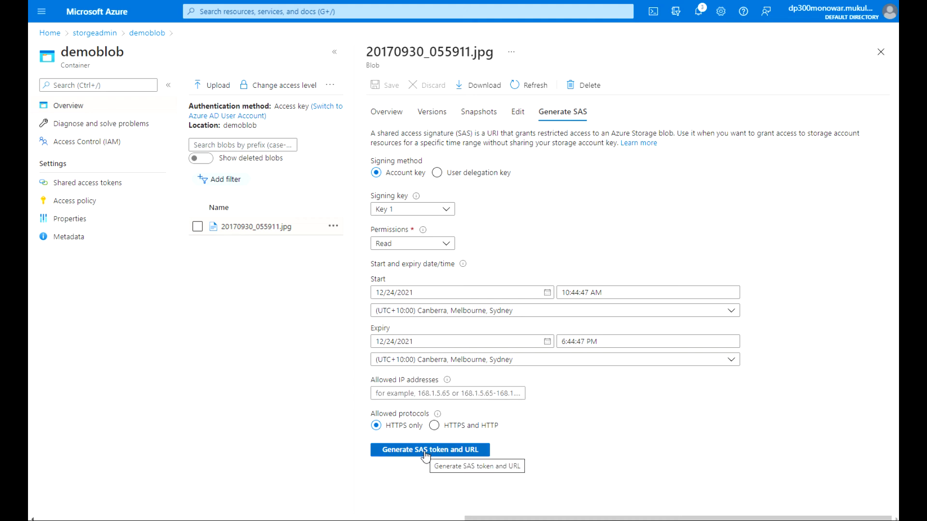
left_click(447, 246)
left_click(409, 222)
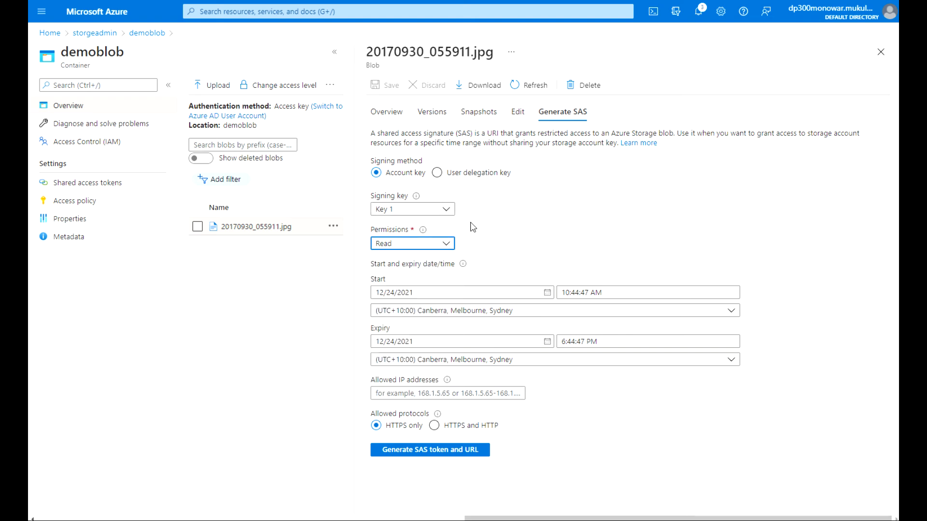
left_click(421, 451)
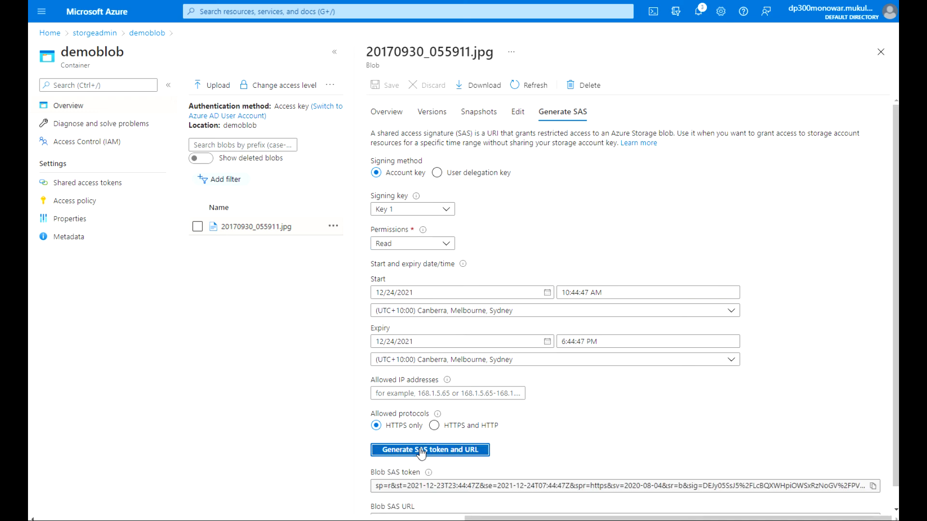
scroll(894, 440, "down", 1)
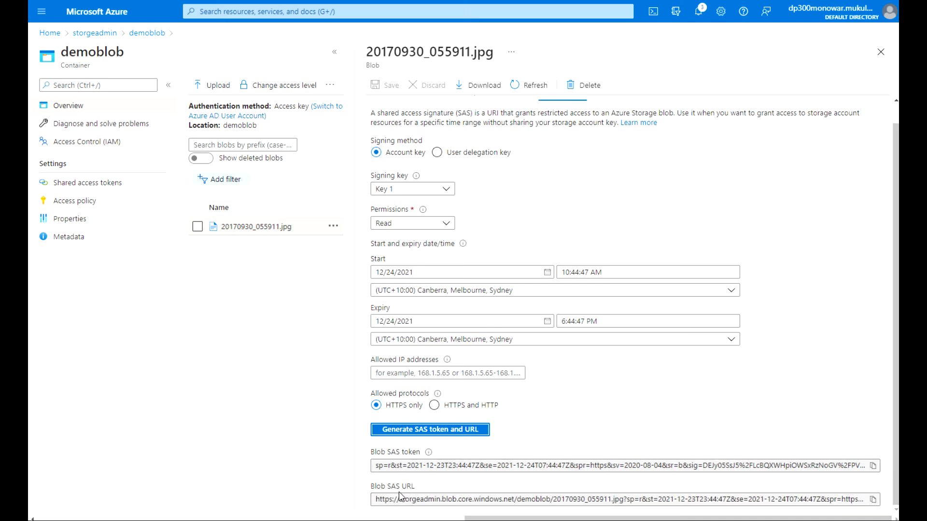
left_click(873, 499)
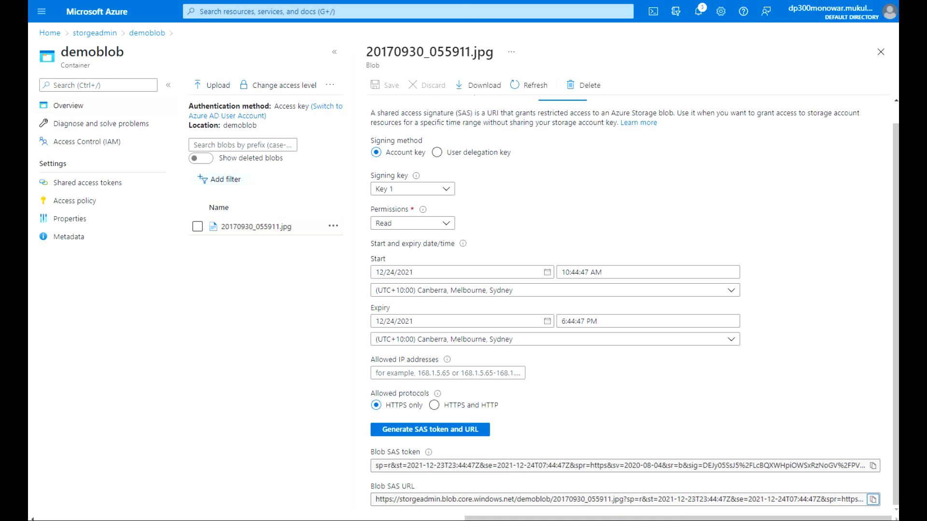
left_click(874, 2)
Open the SAS URL in Chrome to display the balloon photo, then return to the portal.
left_click(716, 17)
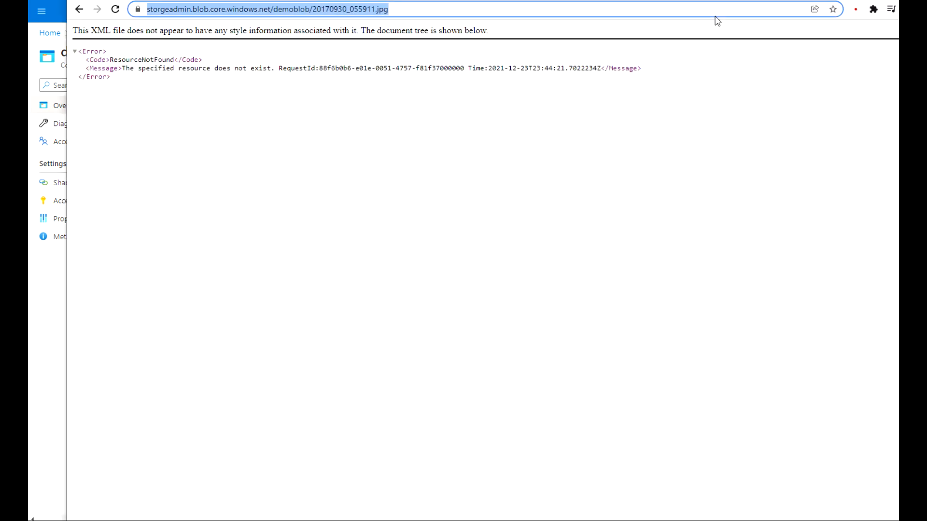
key("ctrl+v")
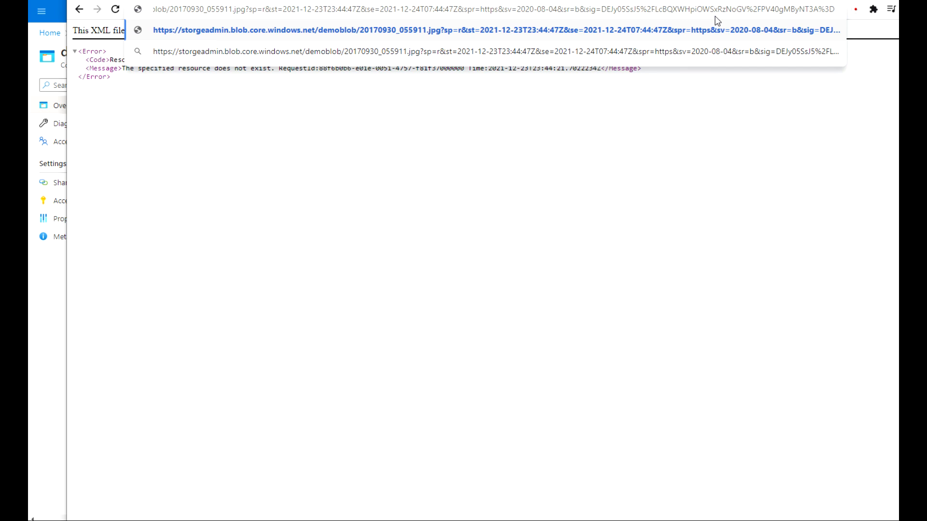
key("Return")
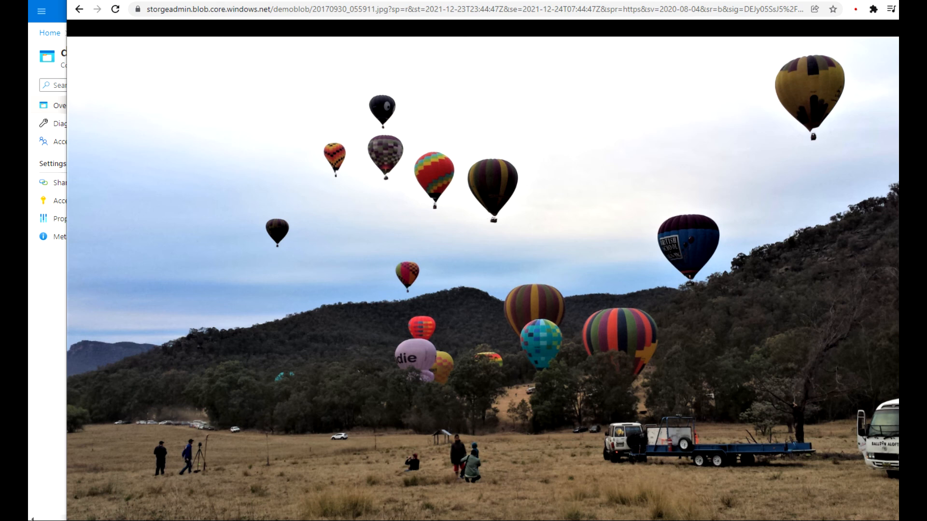
left_click(880, 0)
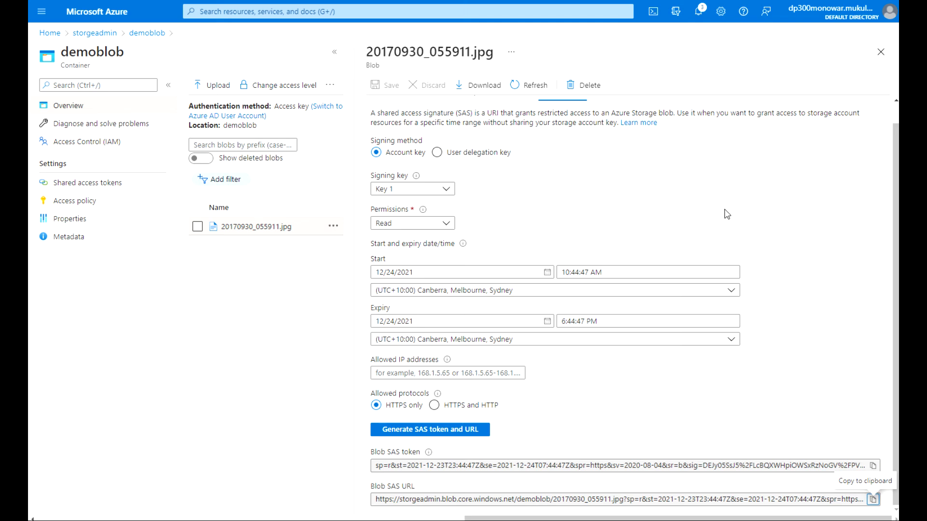
Close the blob pane, move between storgeadmin containers and demoblob, then open the storgeadmin Overview.
left_click(883, 53)
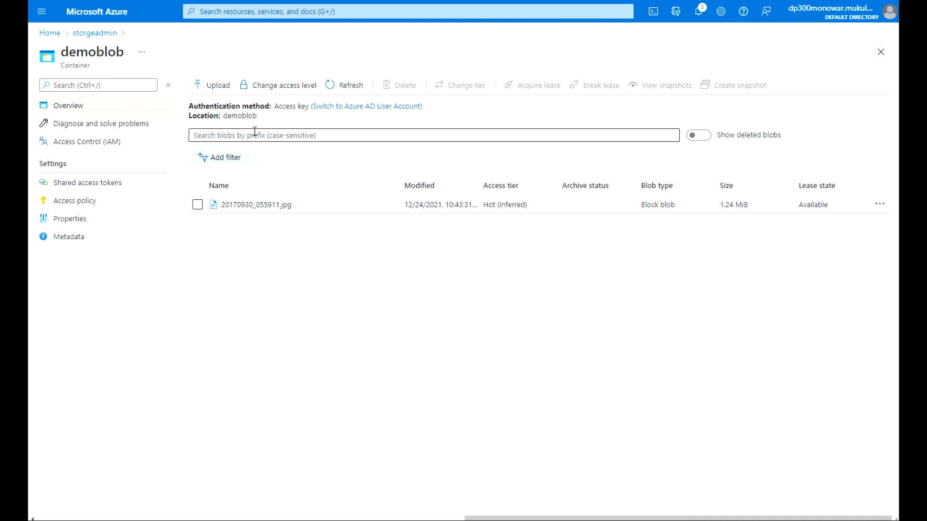
left_click(94, 33)
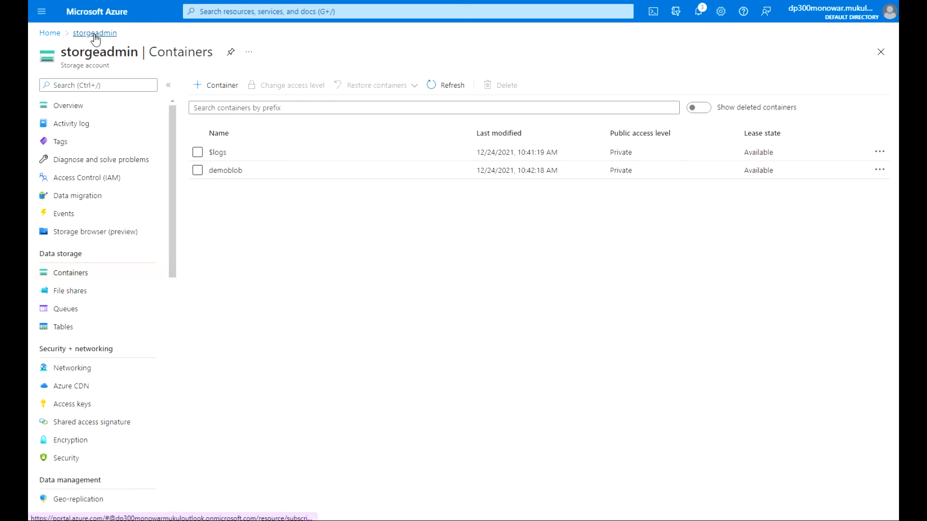
left_click(227, 172)
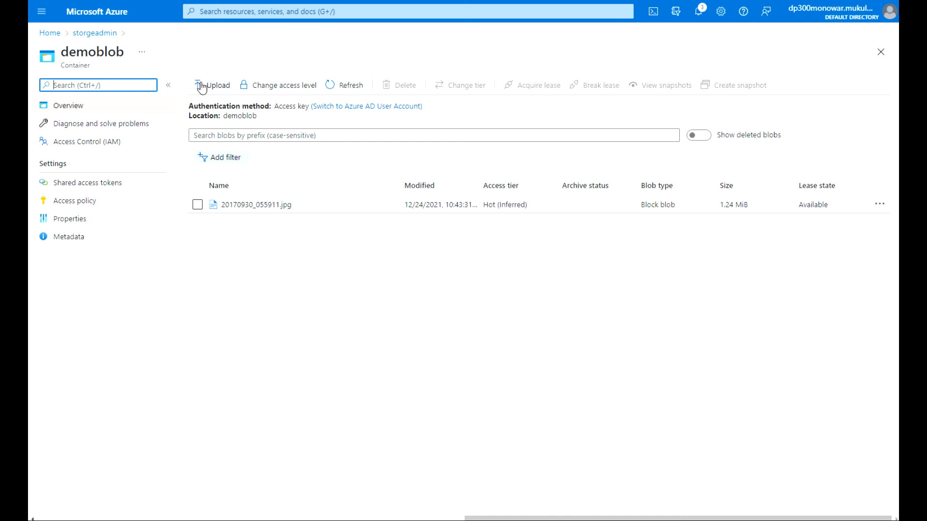
left_click(94, 34)
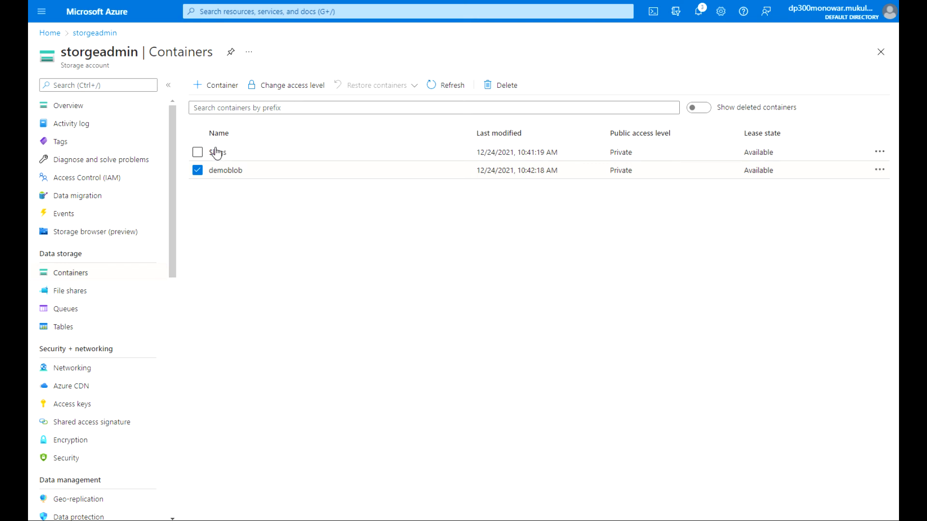
left_click(222, 173)
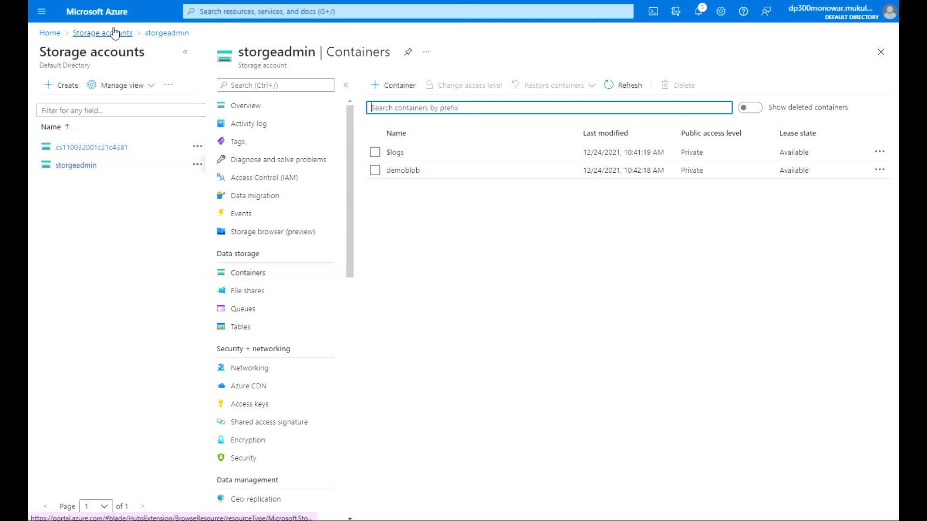
left_click(177, 34)
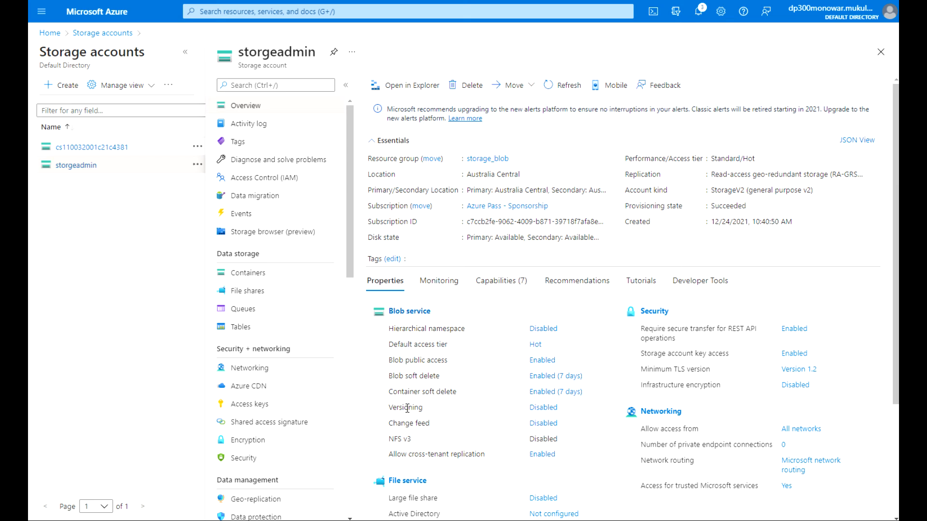
Set blob and container soft-delete retention to 2 days, enable blob versioning, and save.
left_click(543, 409)
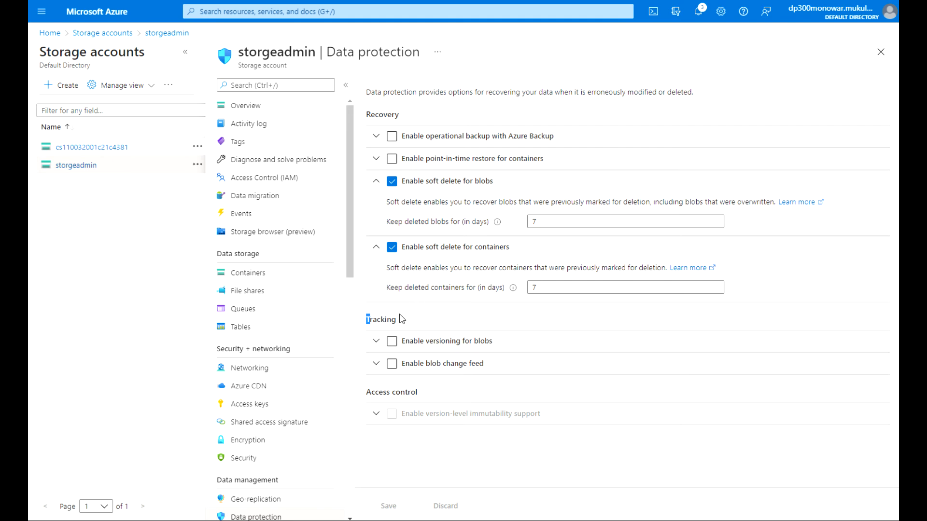
left_click_drag(548, 220, 531, 221)
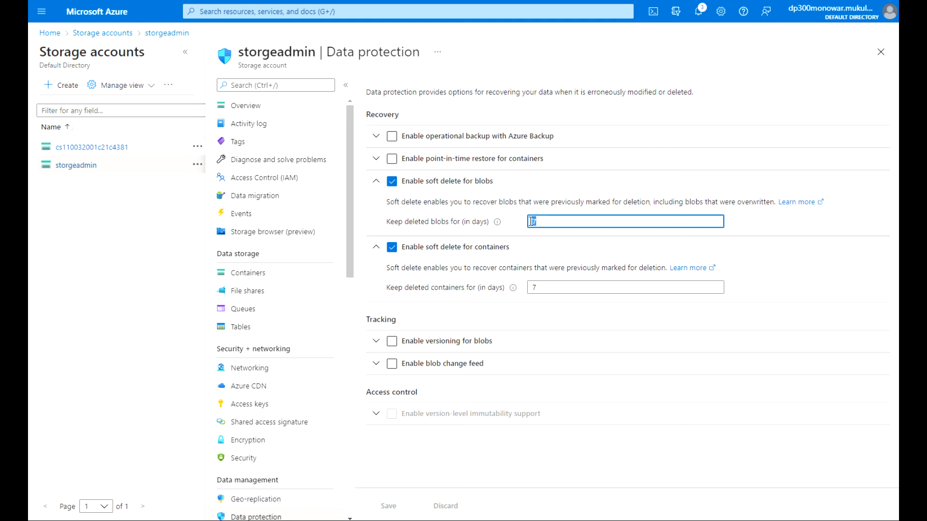
type("2")
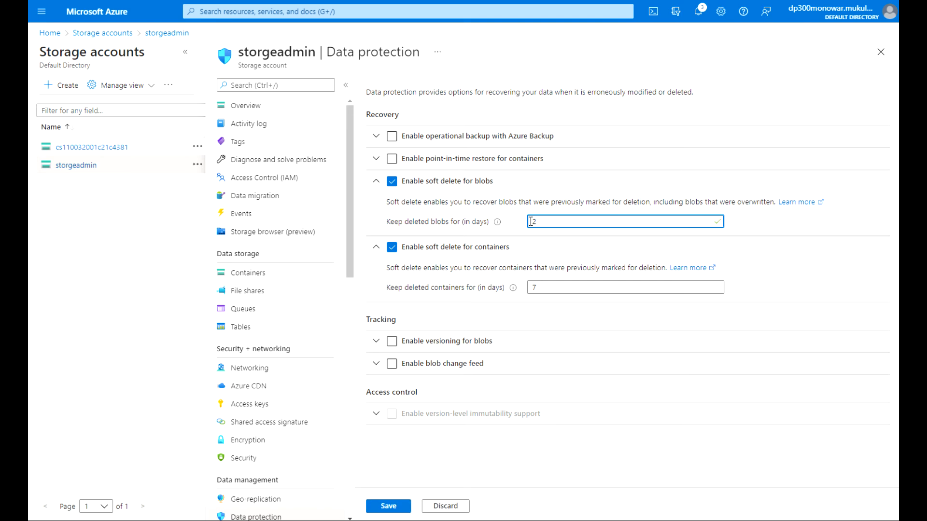
left_click_drag(541, 285, 524, 291)
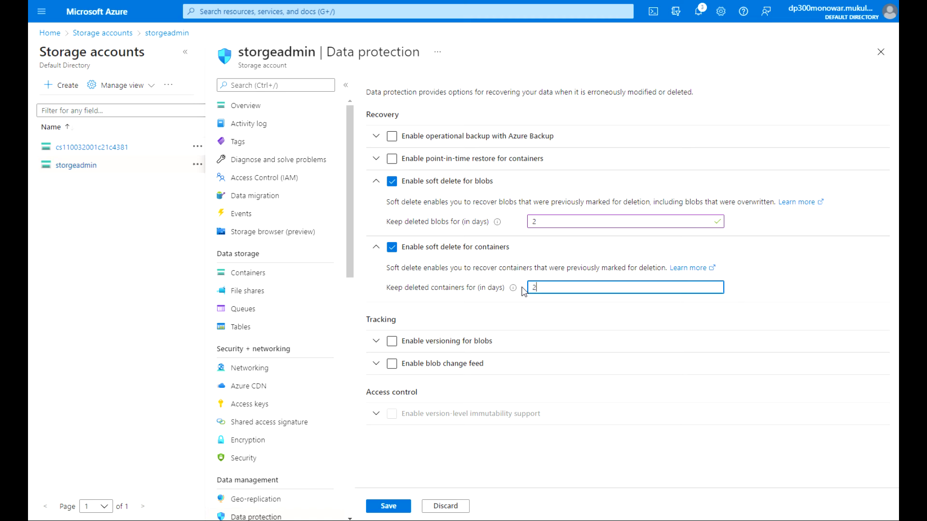
left_click(392, 342)
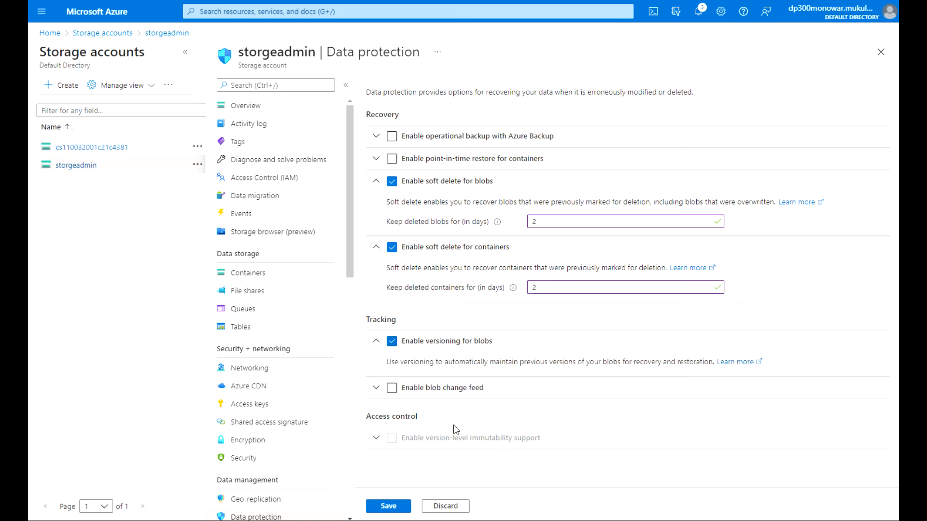
left_click(387, 509)
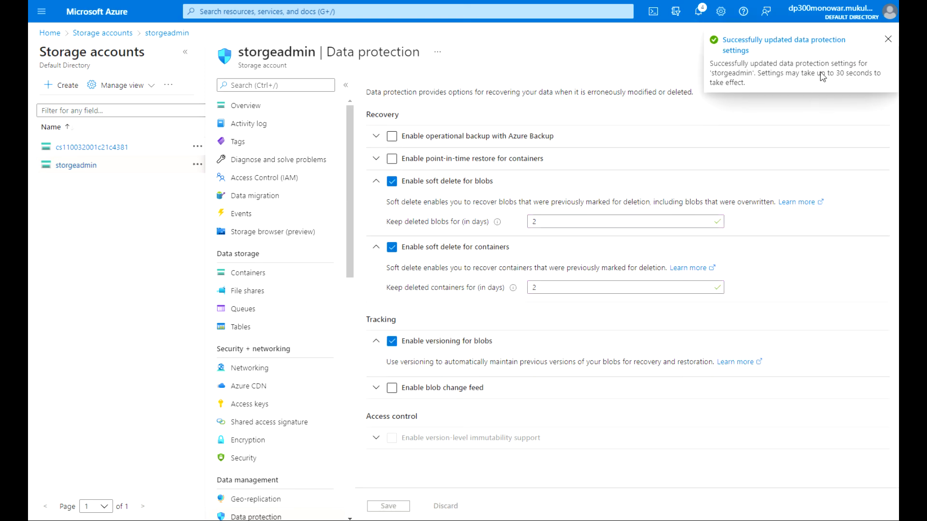
left_click(166, 33)
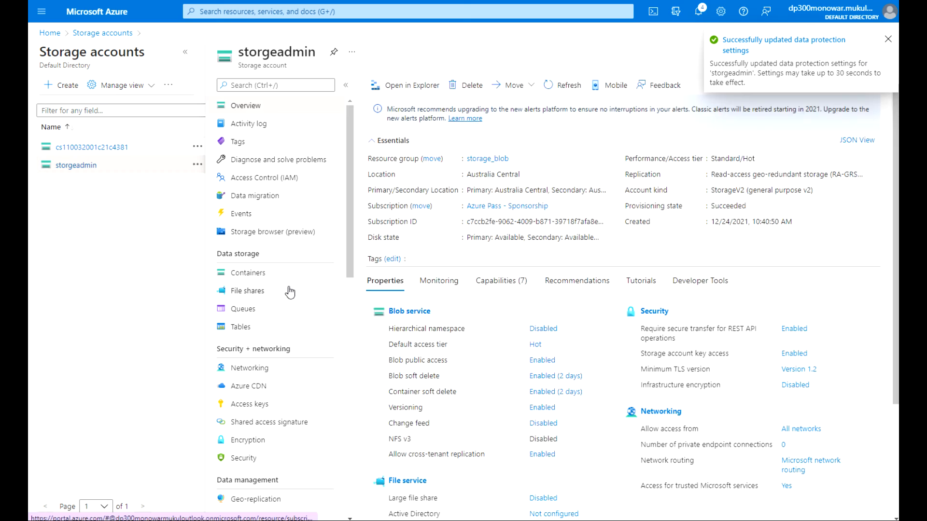
Upload the local versionblob.txt into the demoblob container, previewing its text in Notepad first.
left_click(265, 277)
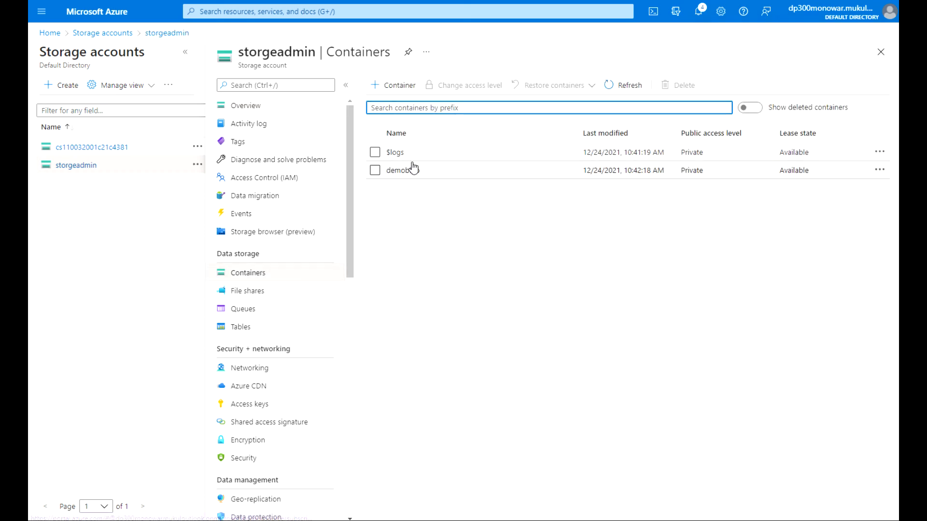
left_click(403, 171)
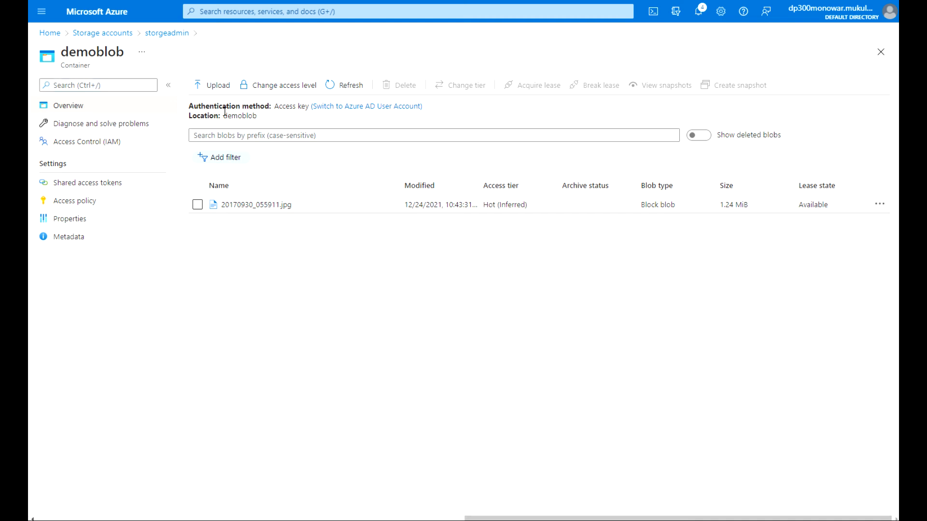
left_click(217, 87)
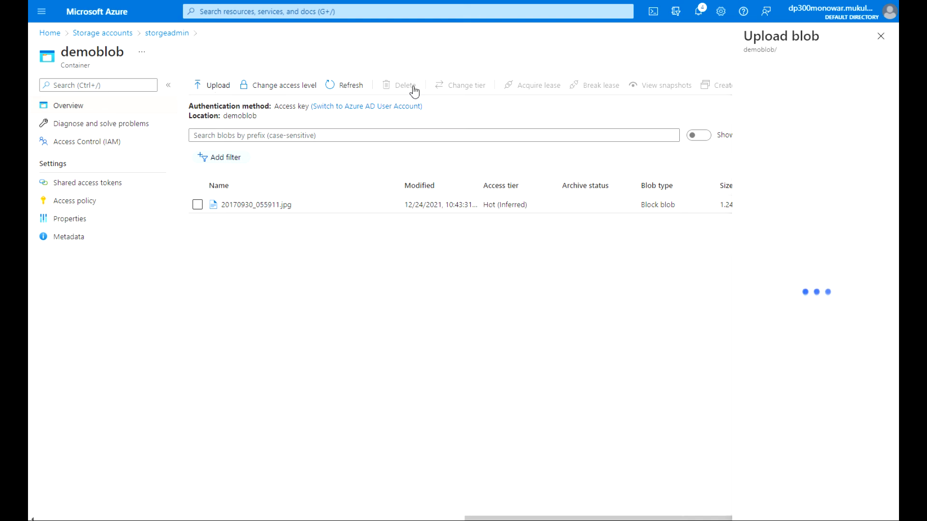
left_click(884, 83)
left_click(211, 51)
right_click(214, 48)
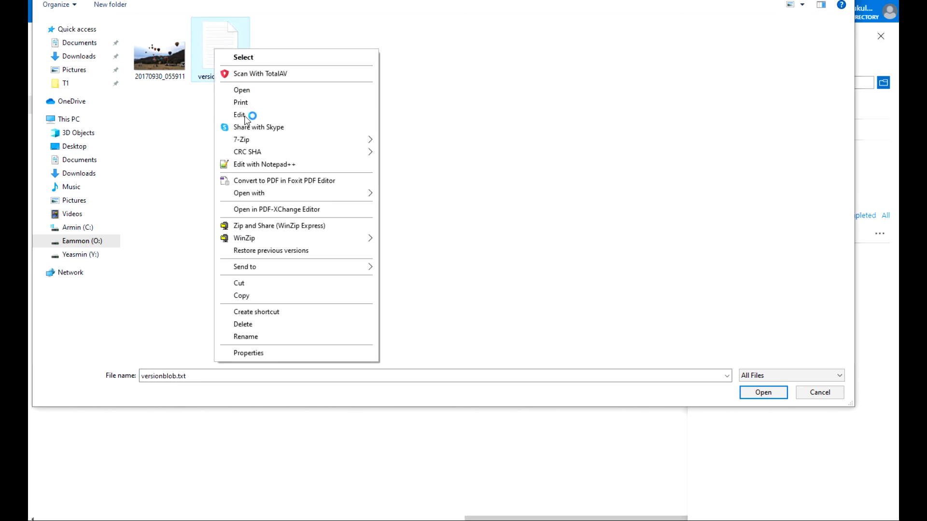
left_click(244, 116)
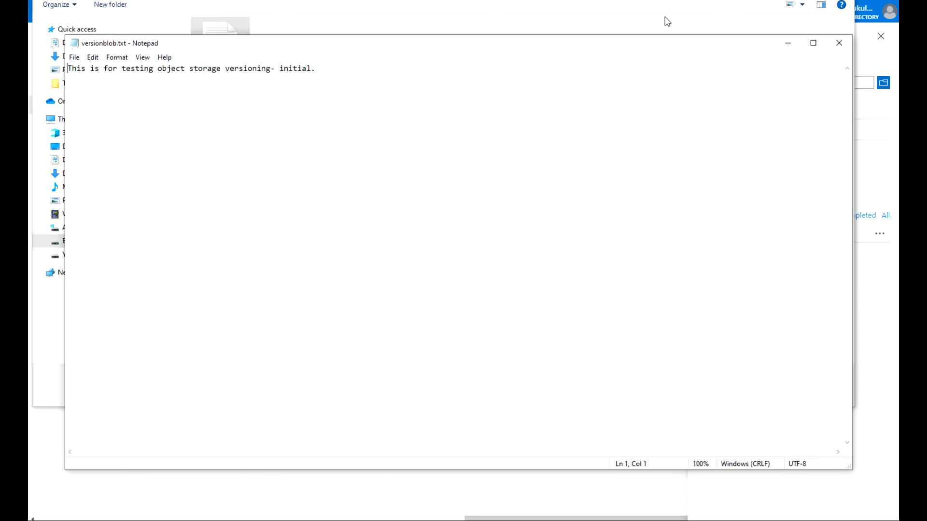
key("alt+F4")
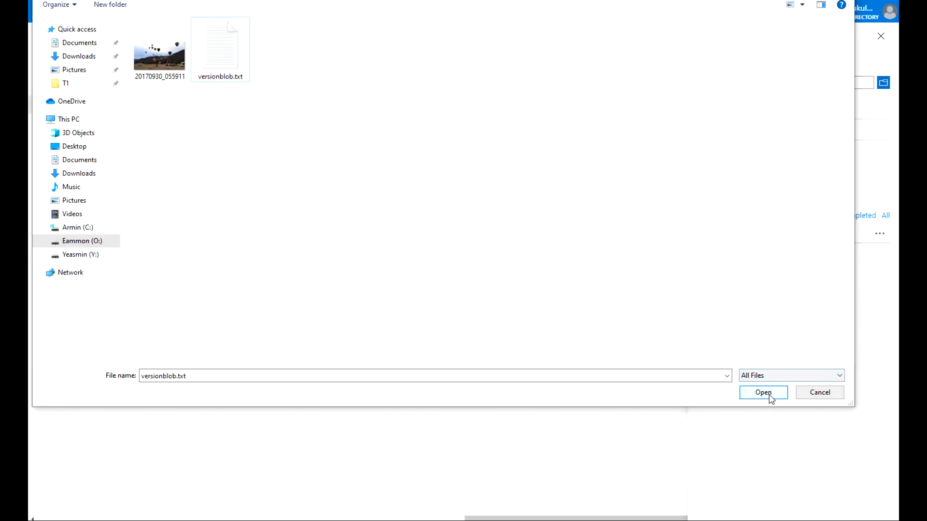
left_click(768, 397)
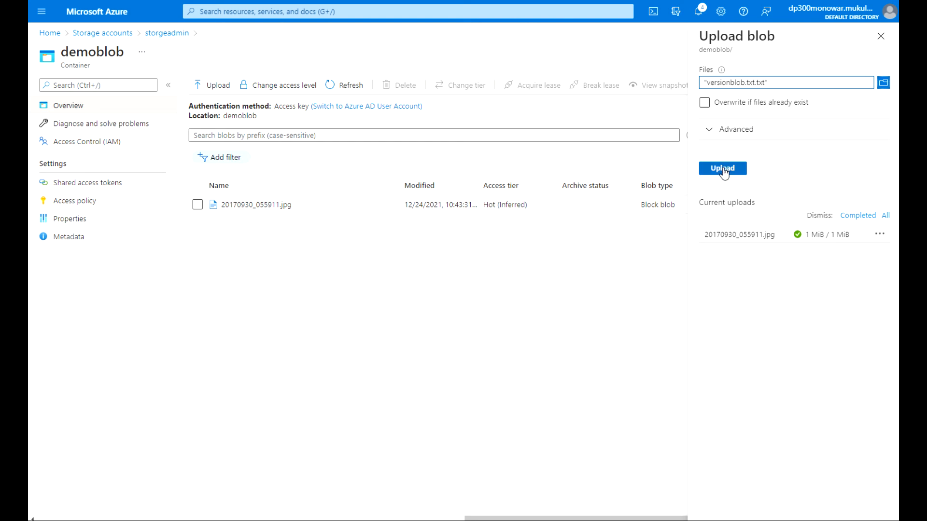
left_click(723, 172)
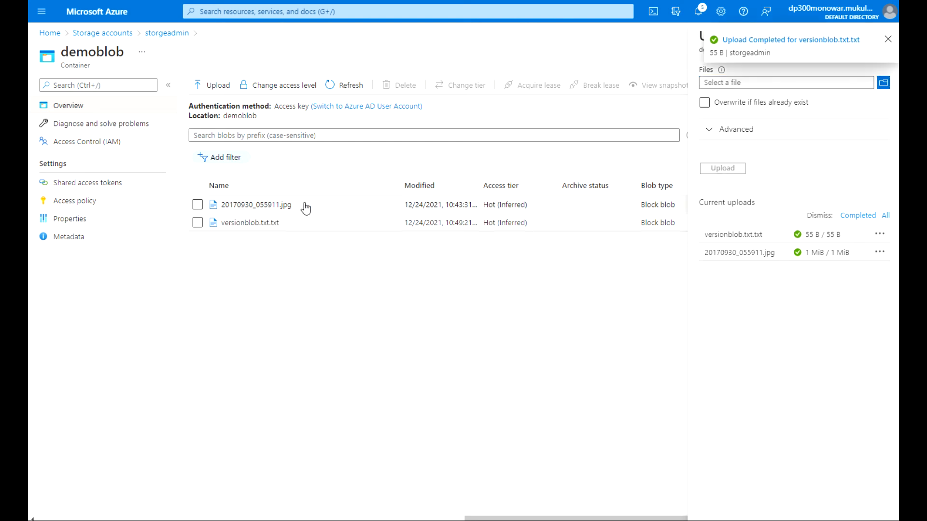
Check that versionblob.txt.txt's Versions and Snapshots tabs are still empty, then close the blob pane.
left_click(231, 225)
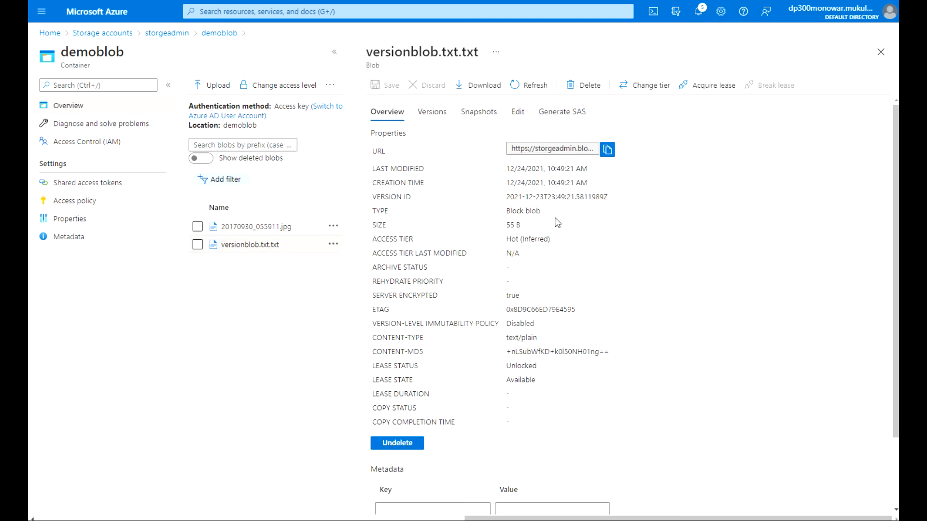
left_click(438, 116)
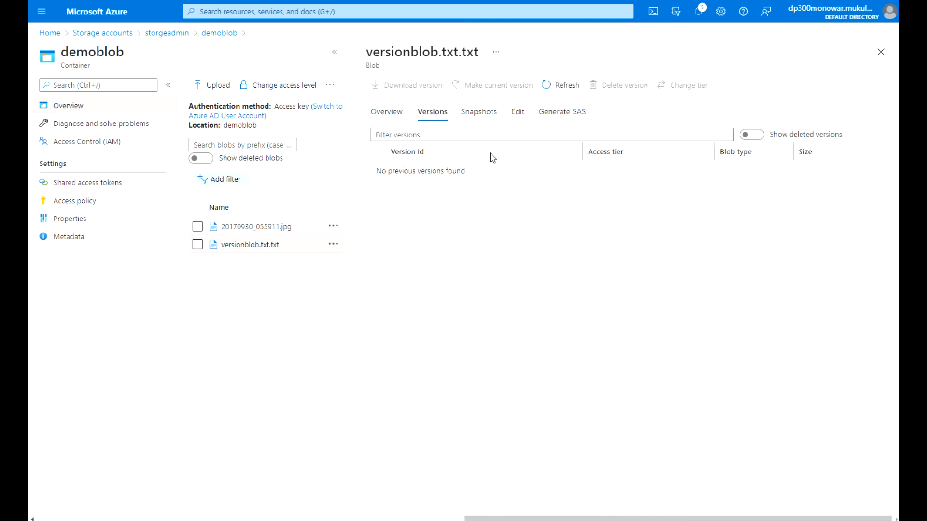
left_click(481, 116)
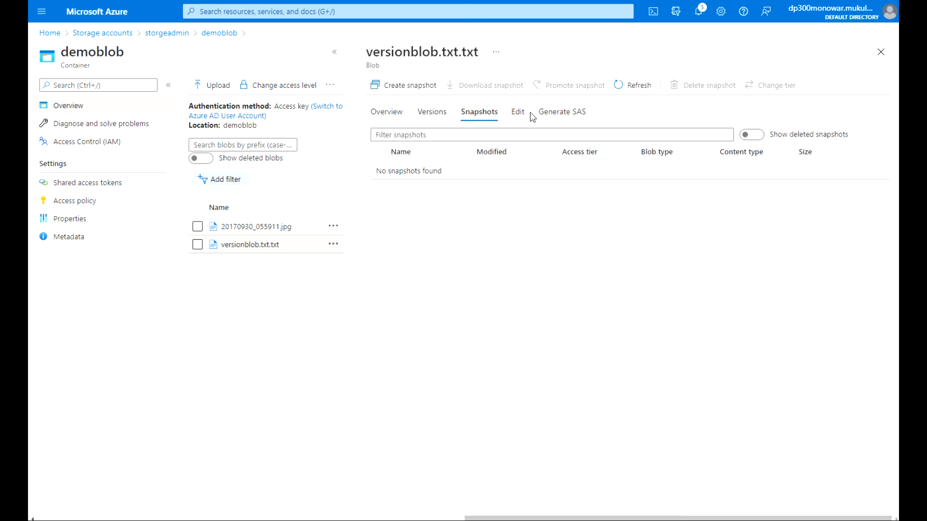
left_click(387, 113)
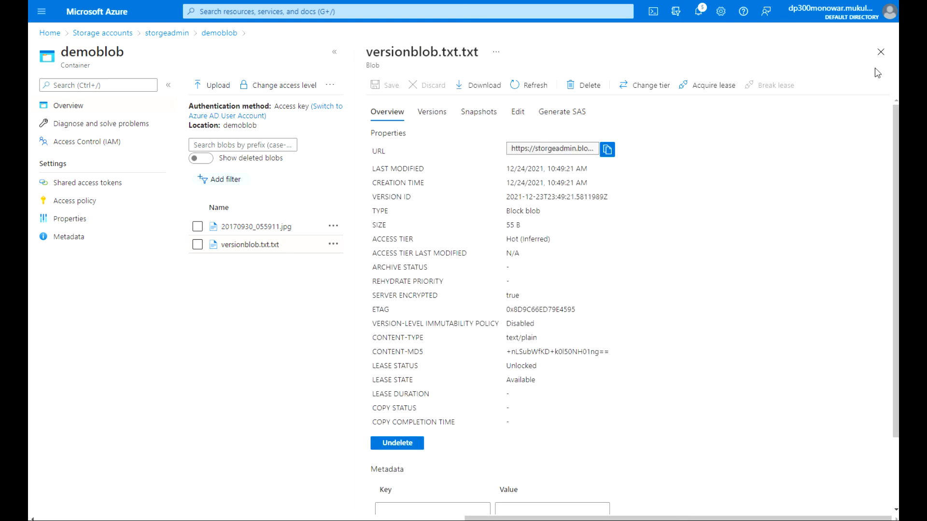
left_click(881, 51)
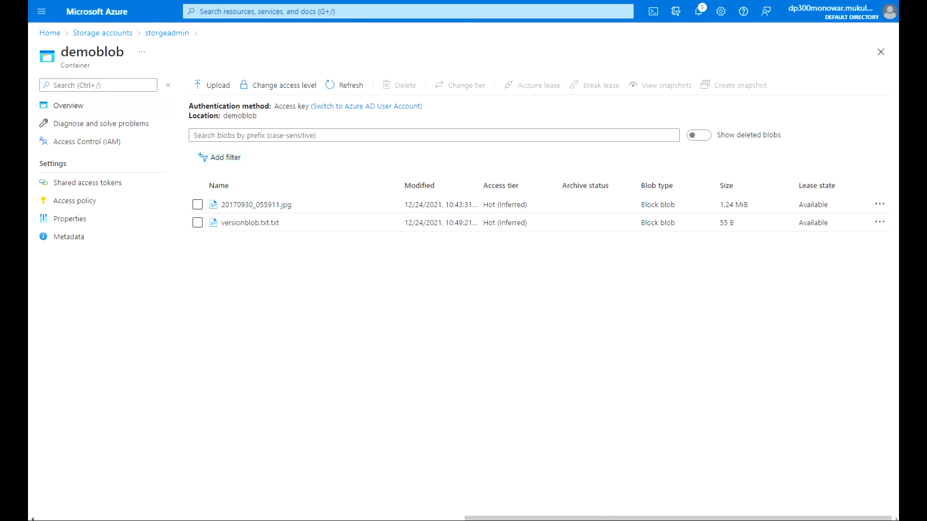
In Notepad, change 'initial' to 'First update' and save versionblob.txt.
left_click_drag(28, 119, 556, 76)
left_click_drag(345, 101, 378, 102)
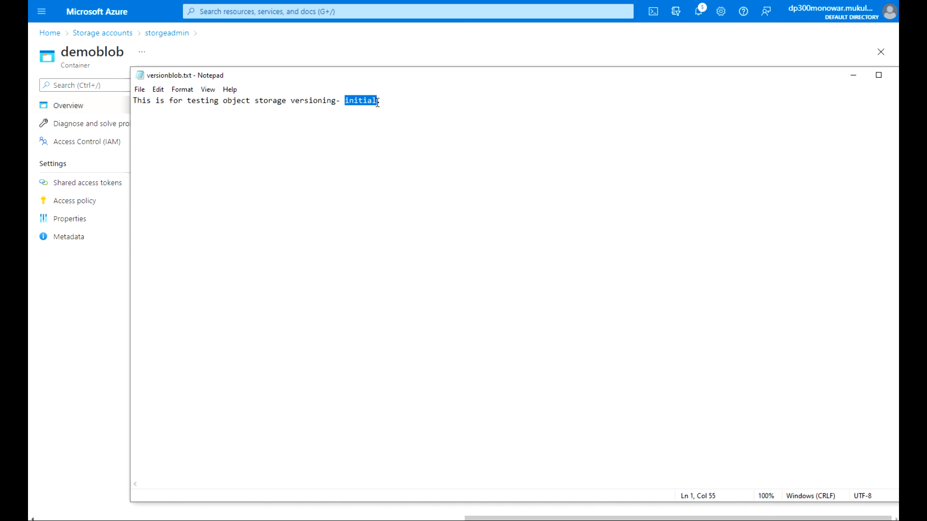
type("First")
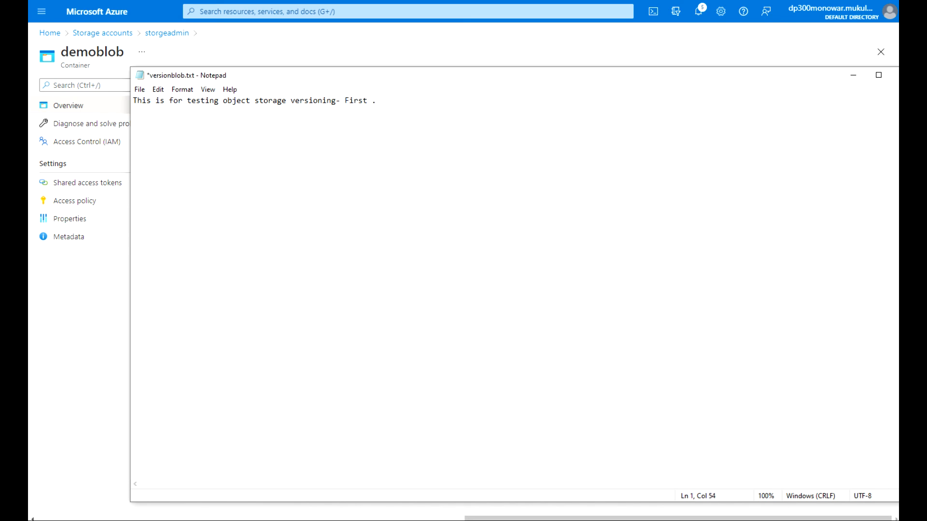
type("update")
left_click(145, 91)
left_click(162, 139)
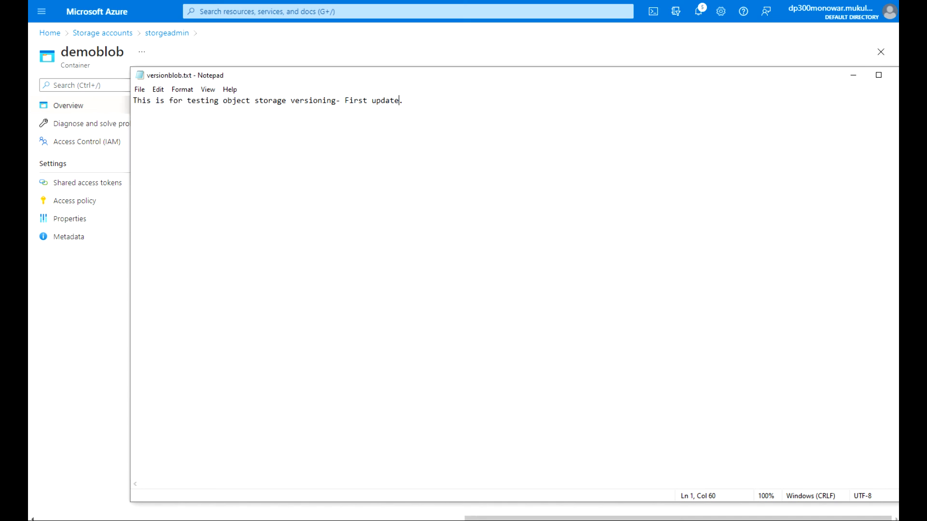
Re-upload versionblob.txt to demoblob with overwrite enabled, replacing the blob at 60 B.
left_click(808, 46)
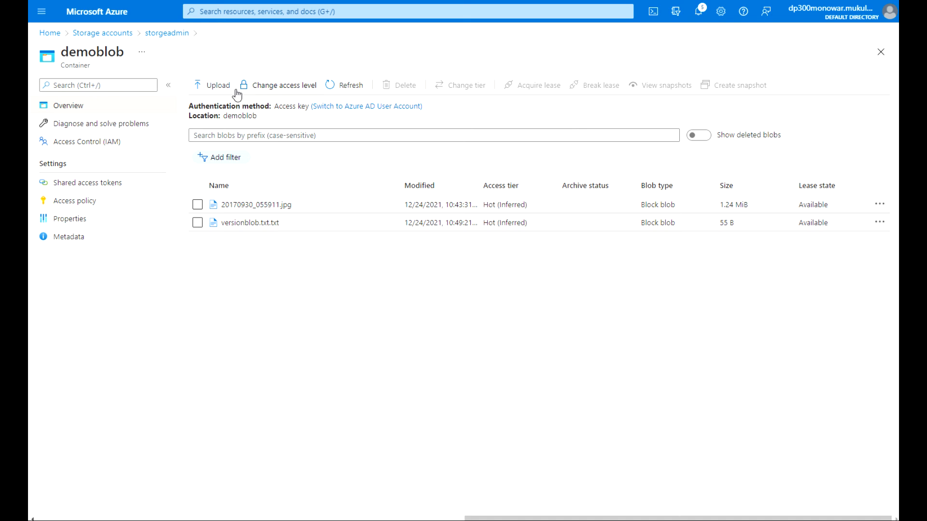
left_click(219, 86)
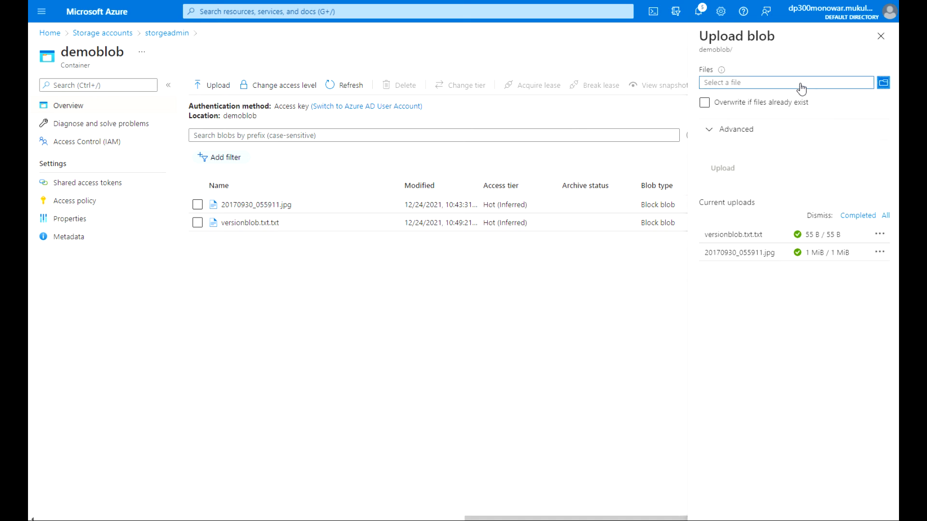
left_click(882, 83)
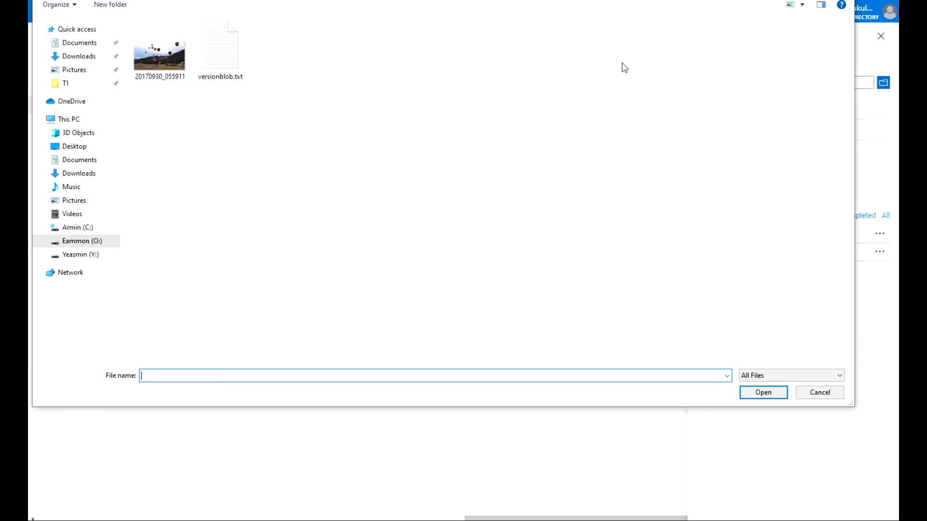
left_click(218, 57)
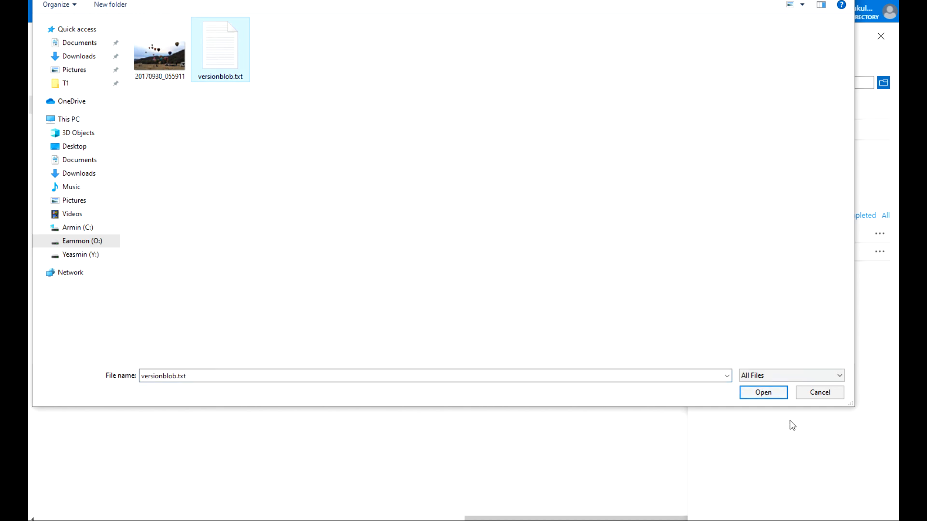
left_click(763, 393)
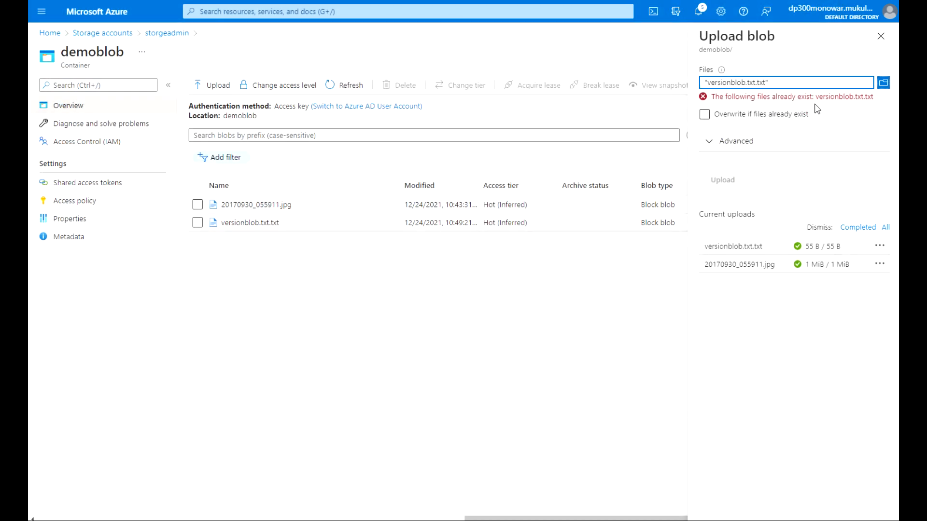
left_click(705, 114)
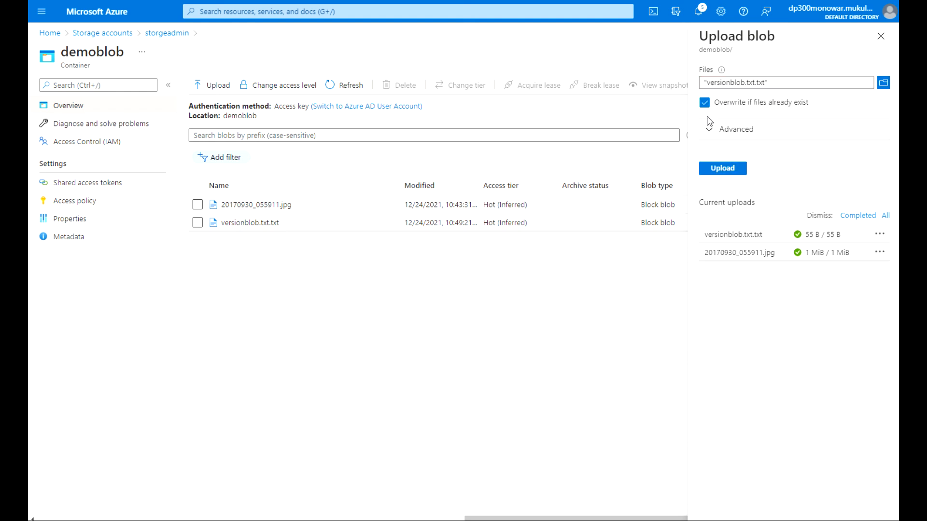
left_click(733, 170)
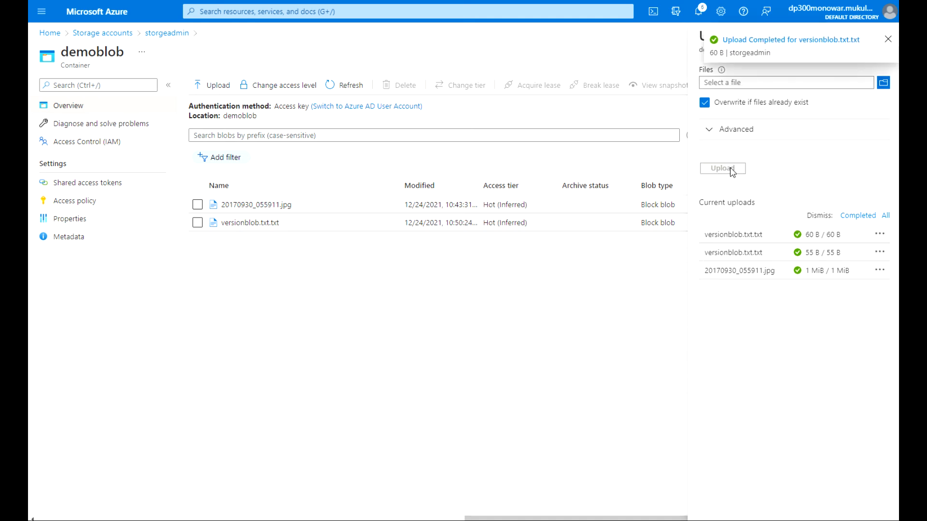
left_click(888, 41)
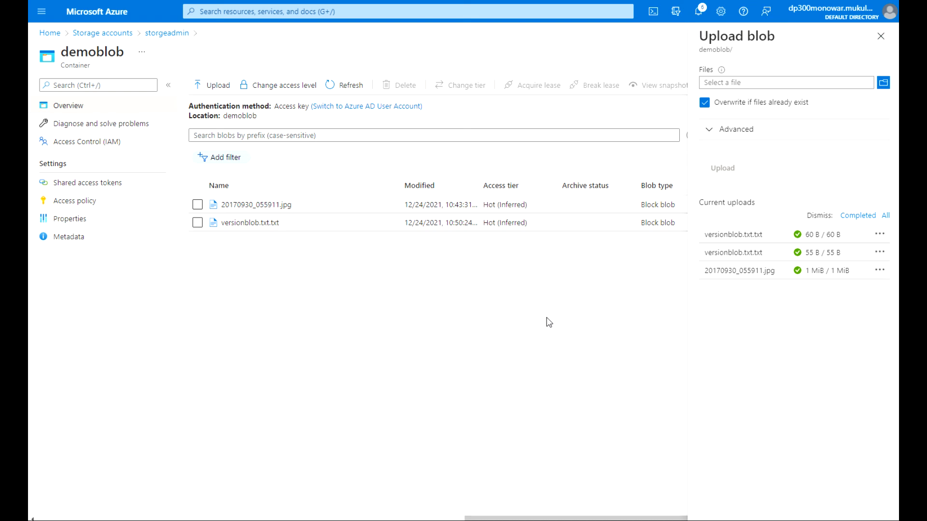
left_click(881, 36)
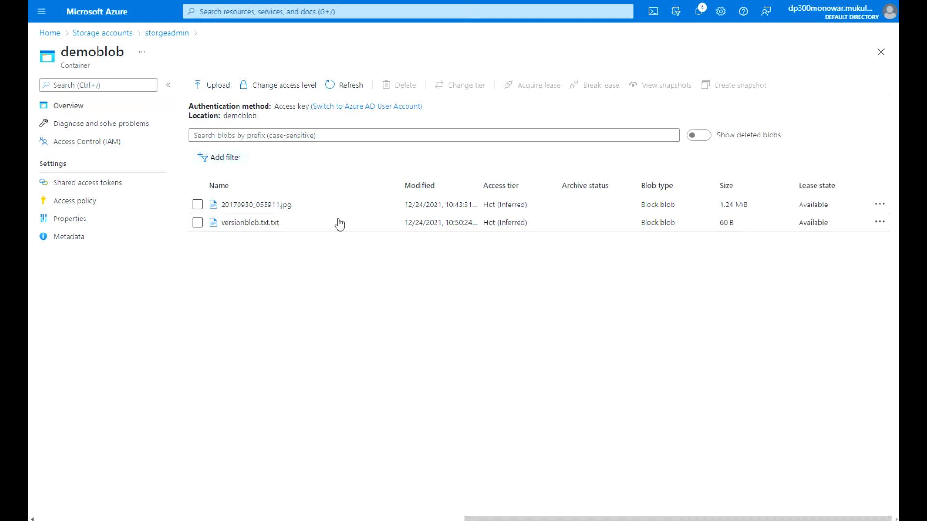
Review versionblob.txt.txt's Versions tab showing one earlier 55 B version, then close the blade.
left_click(248, 223)
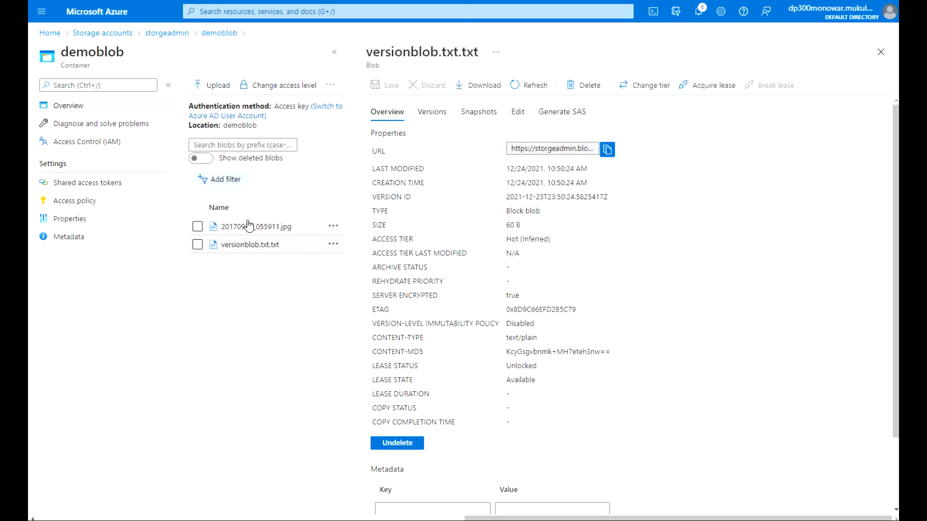
left_click(437, 116)
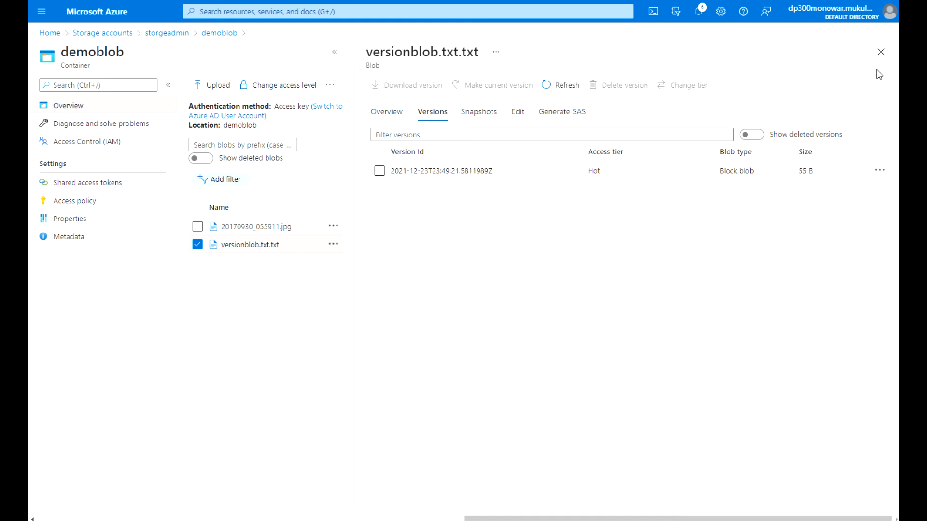
left_click(881, 51)
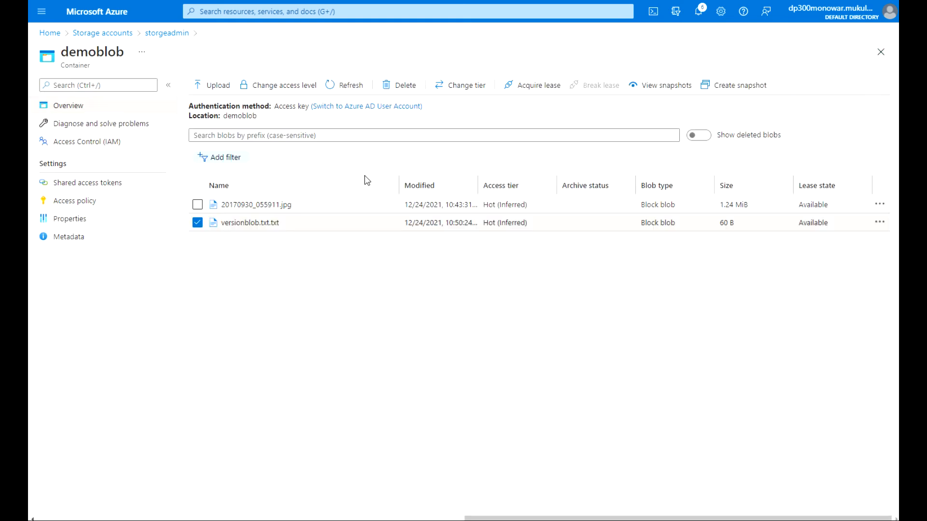
Change 'First' to 'Second' in versionblob.txt in Notepad and save it.
left_click(217, 87)
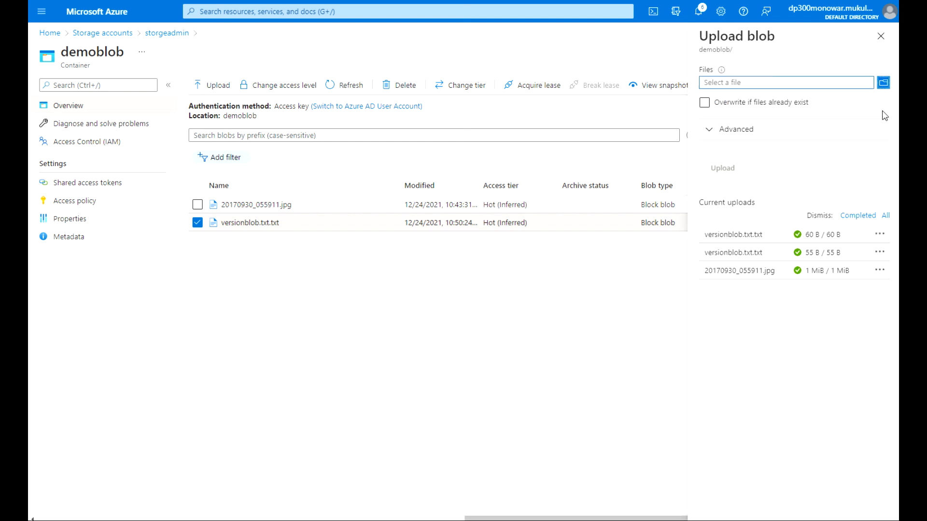
key("alt+Tab")
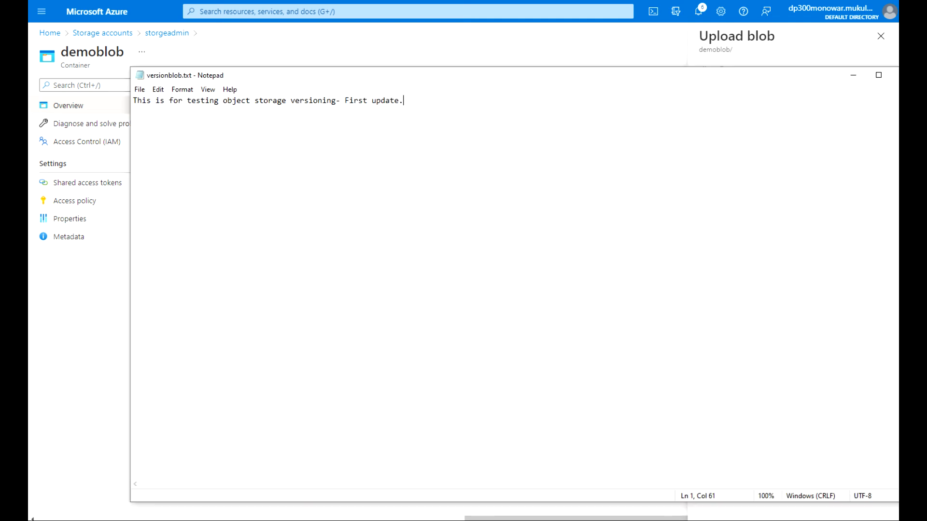
left_click_drag(365, 103, 344, 103)
type("Second")
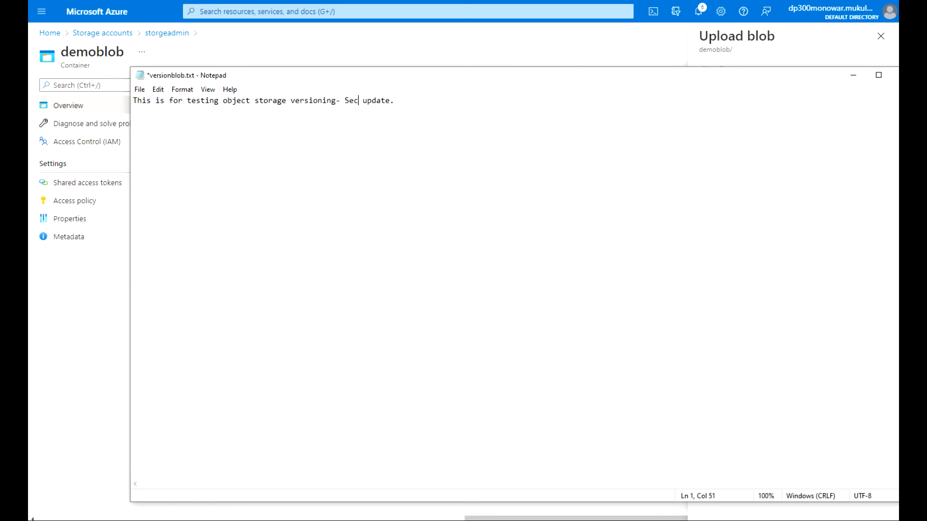
left_click(140, 90)
left_click(161, 139)
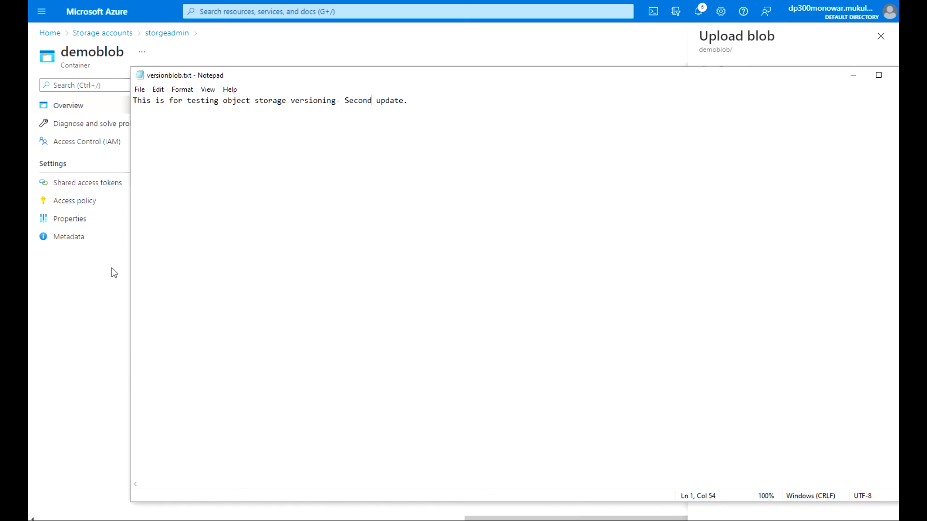
Upload the edited versionblob.txt over the existing blob with overwrite on, making it 61 B.
left_click(103, 291)
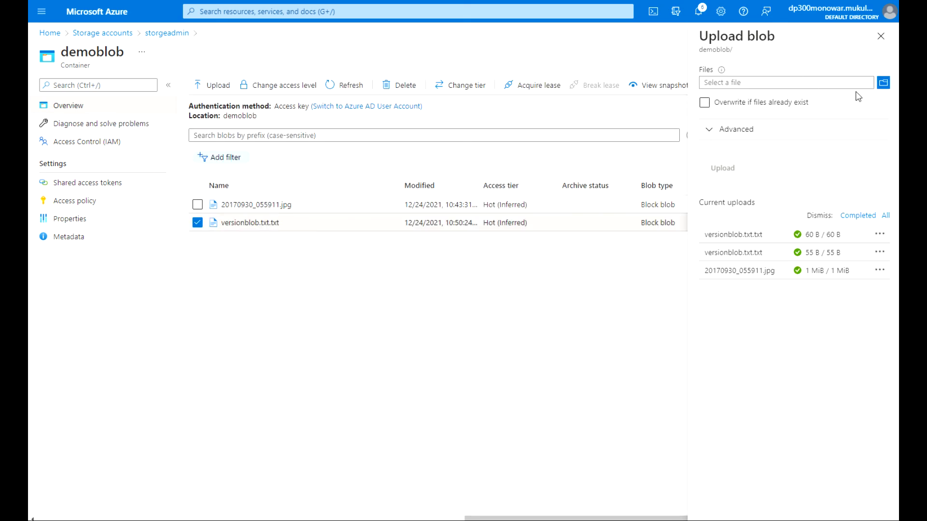
left_click(884, 84)
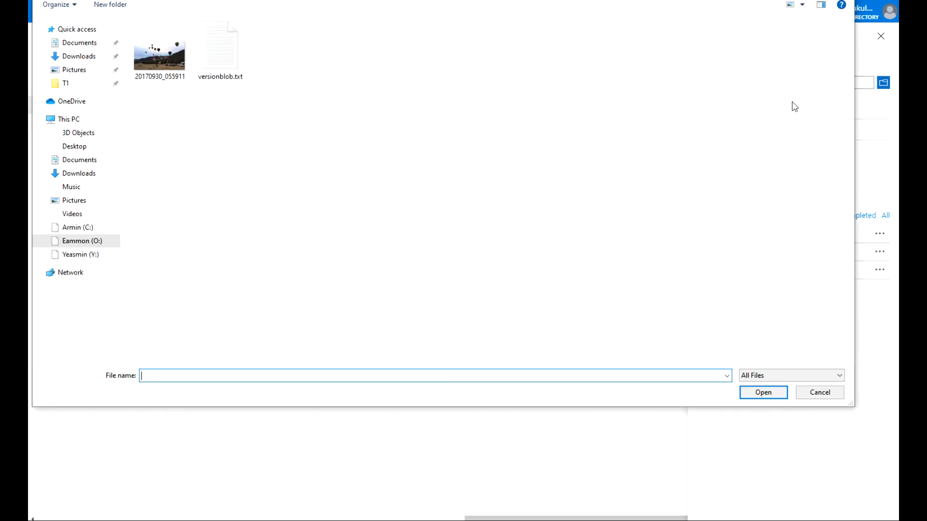
left_click(223, 59)
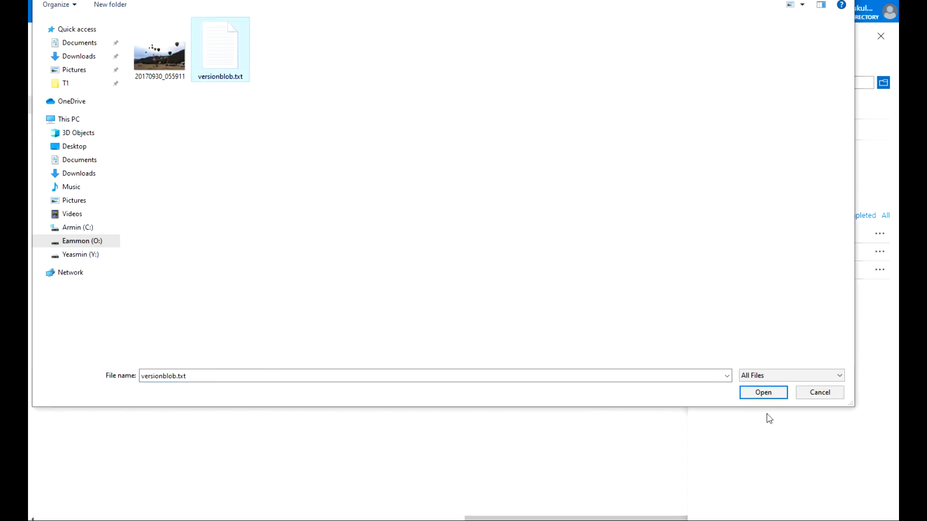
left_click(760, 392)
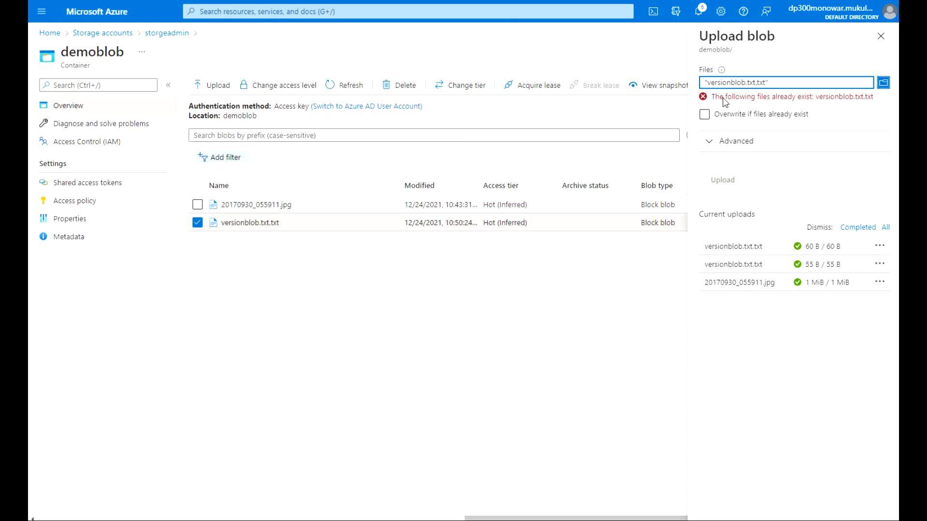
left_click(711, 144)
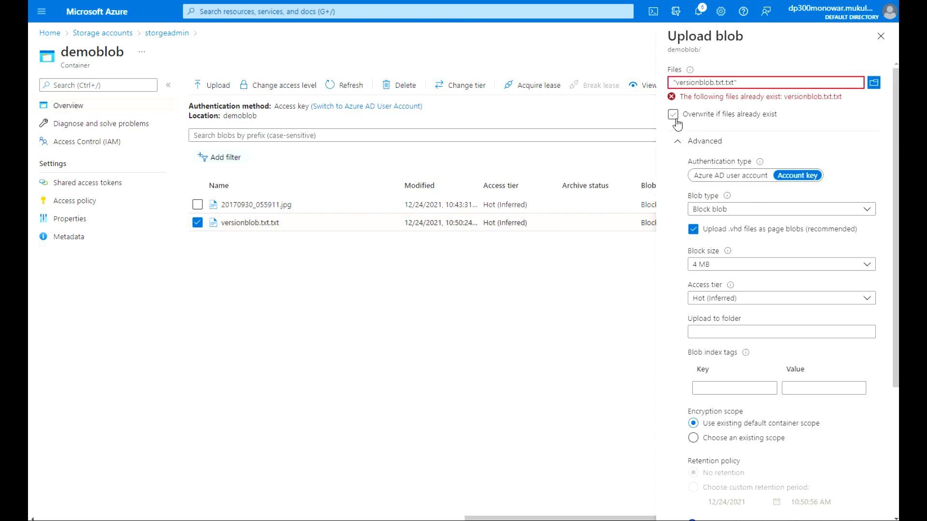
left_click_drag(896, 238, 896, 365)
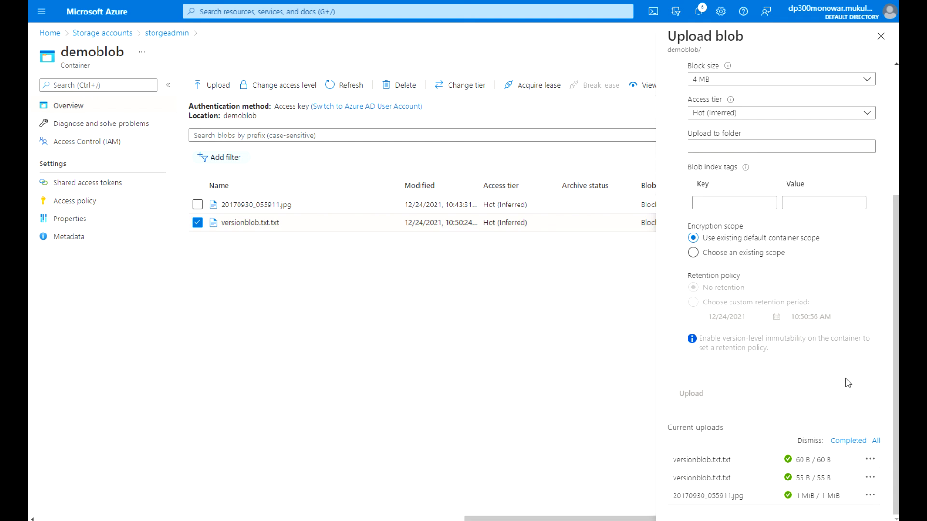
left_click_drag(896, 389, 896, 261)
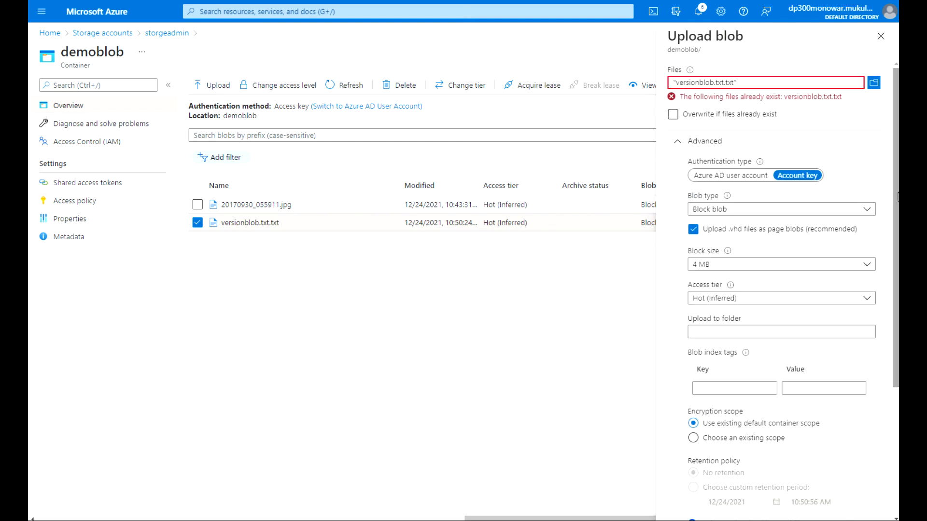
left_click(673, 114)
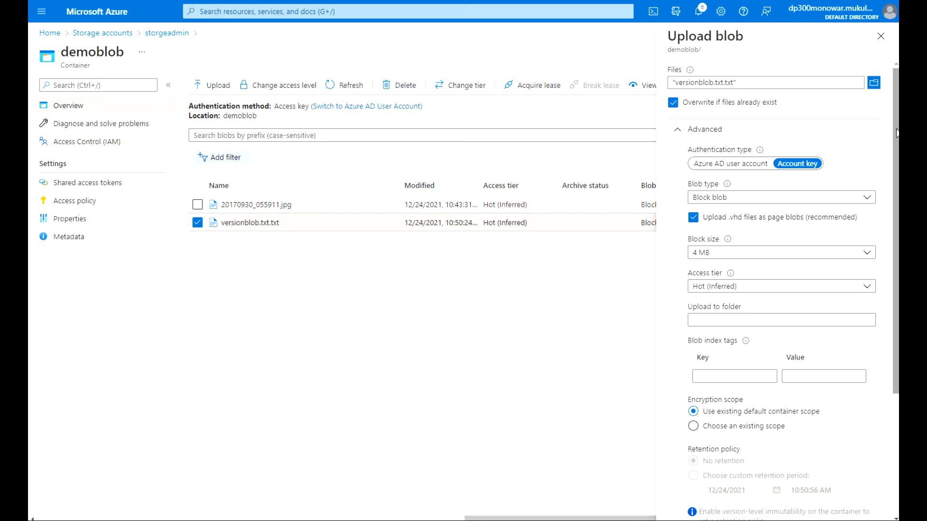
scroll(865, 241, "down", 3)
left_click(708, 394)
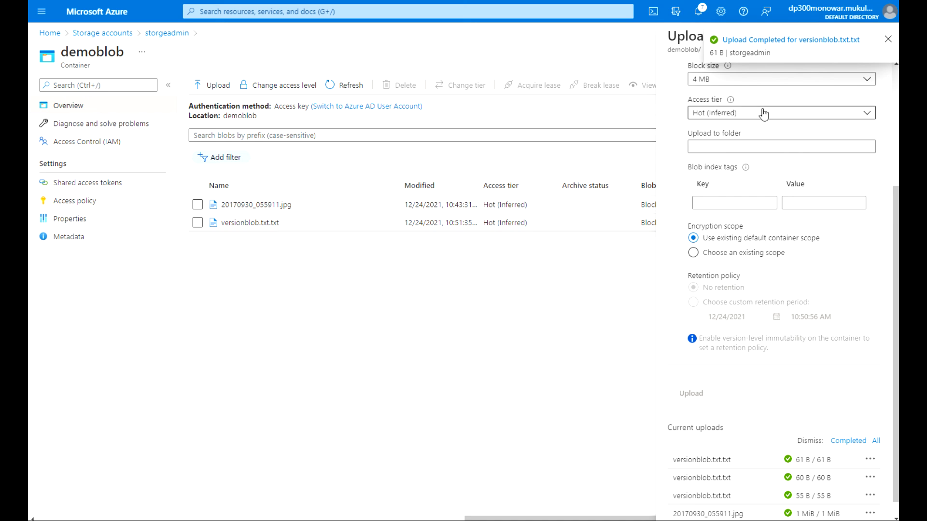
left_click(887, 40)
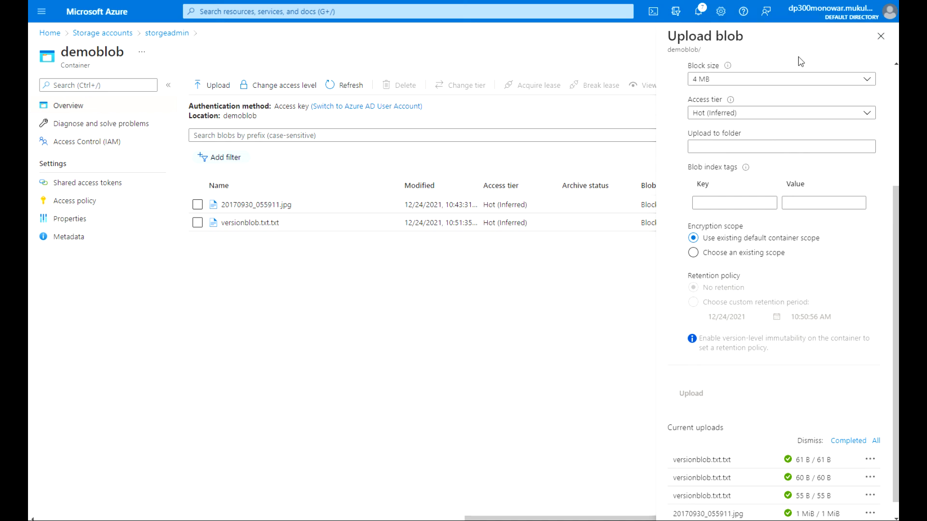
left_click(881, 36)
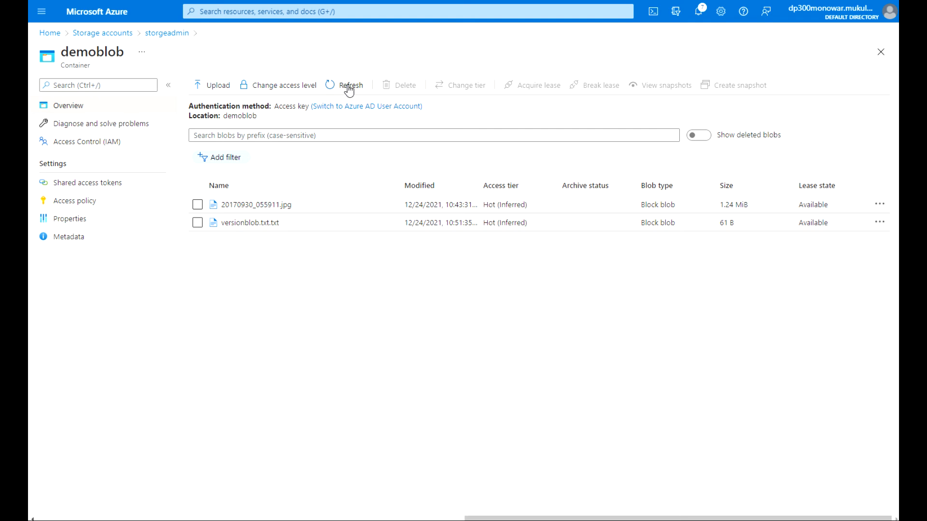
left_click(234, 223)
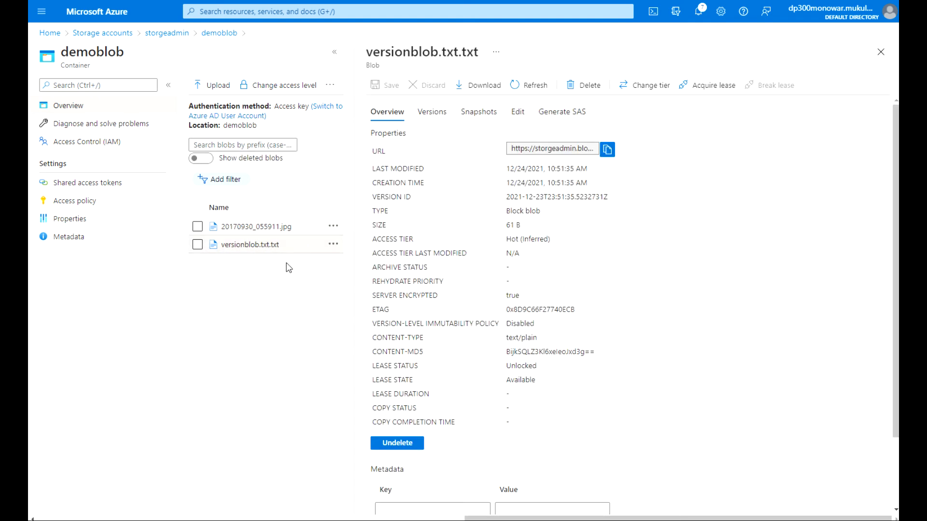
left_click(432, 115)
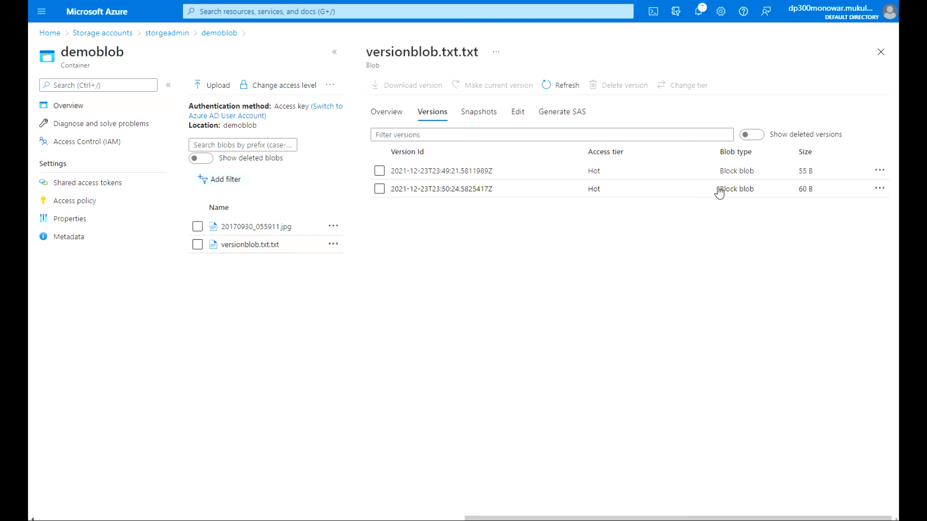
left_click(880, 190)
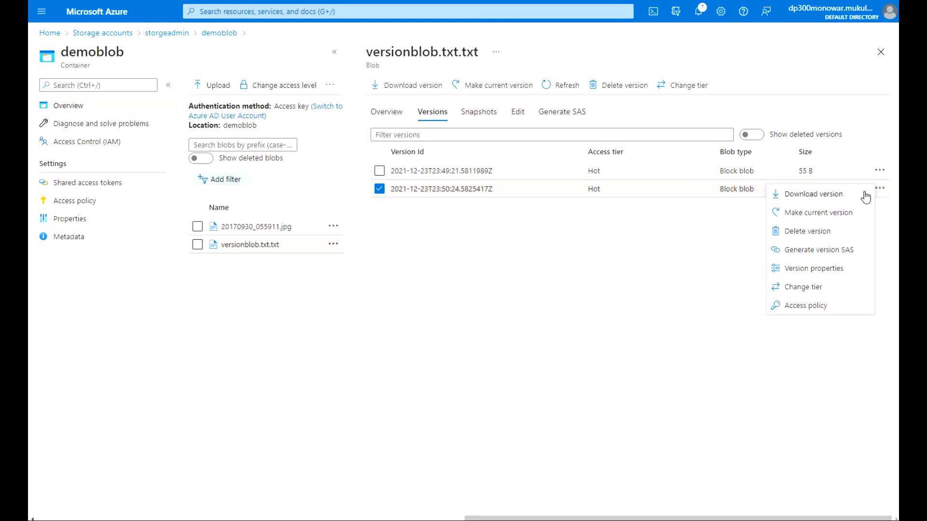
left_click(839, 198)
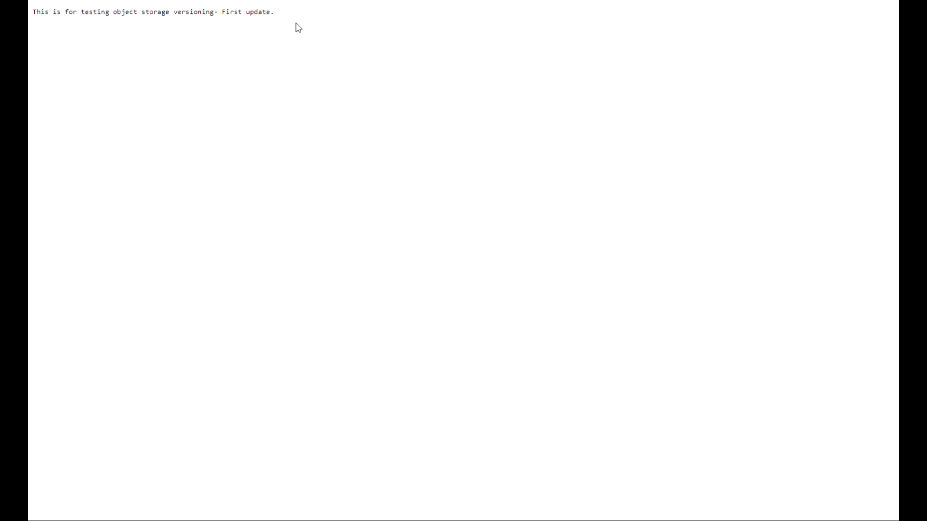
key("ctrl+w")
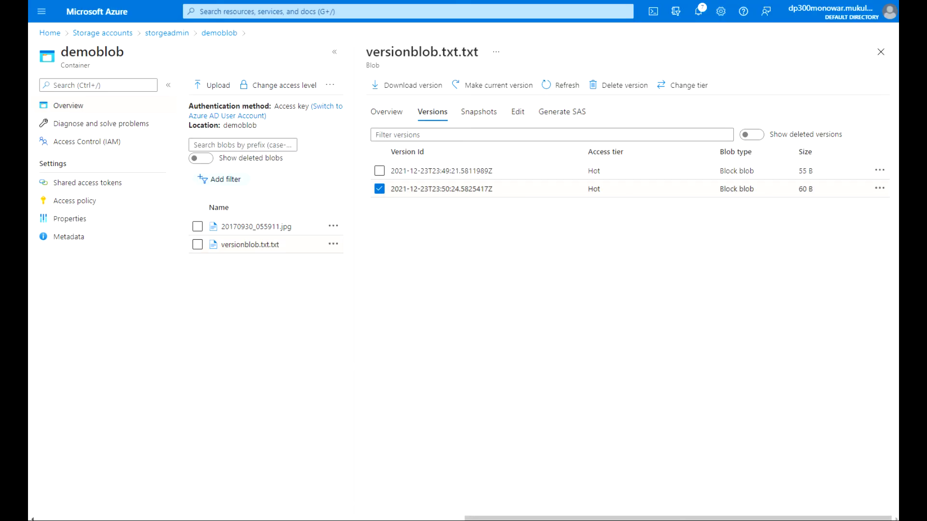
left_click(880, 170)
left_click(855, 177)
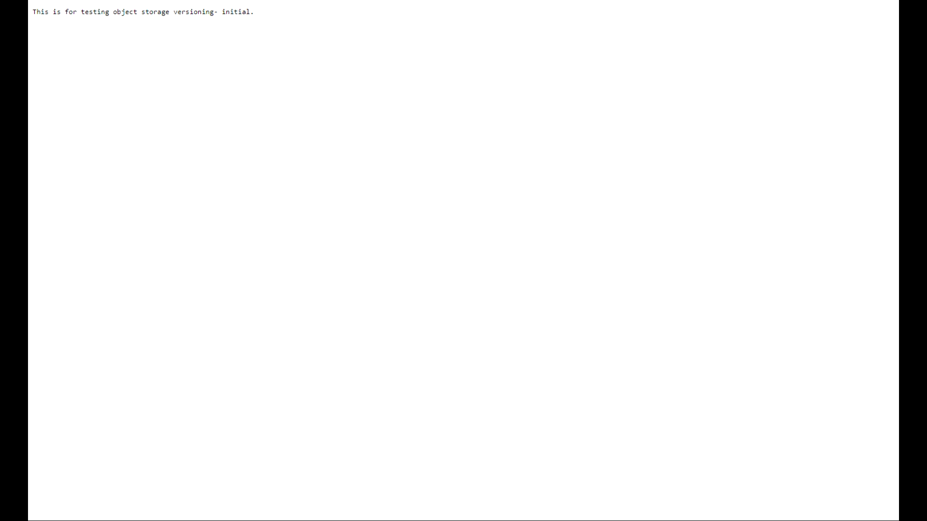
key("ctrl+w")
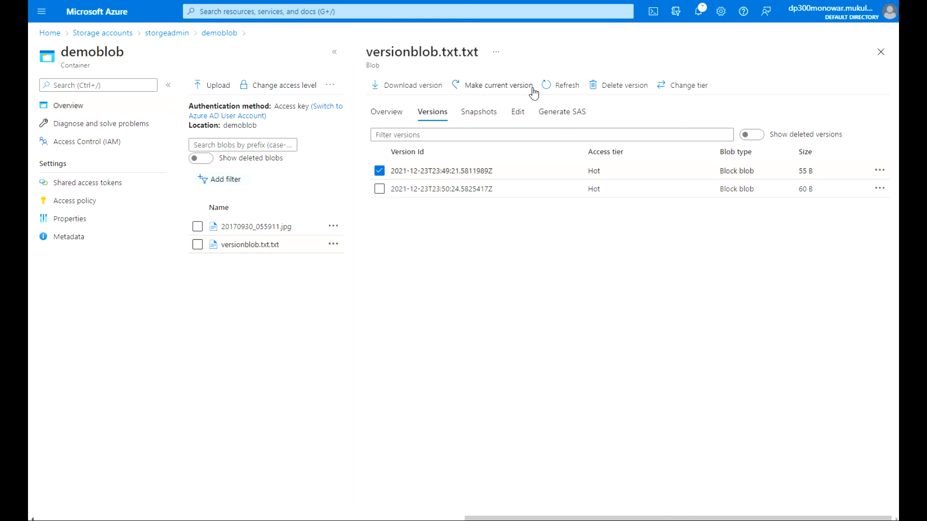
left_click(560, 91)
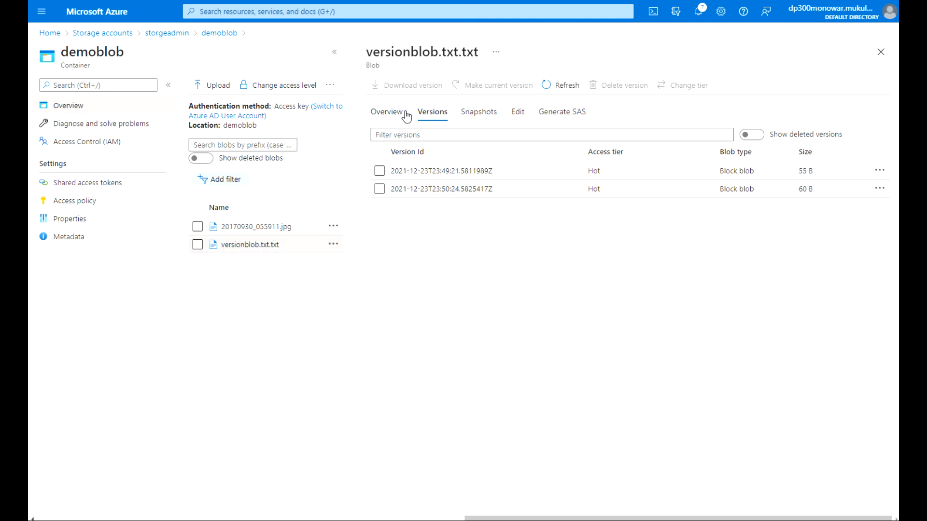
Change 'Second' to 'Third' in versionblob.txt in Notepad and save it.
left_click(881, 53)
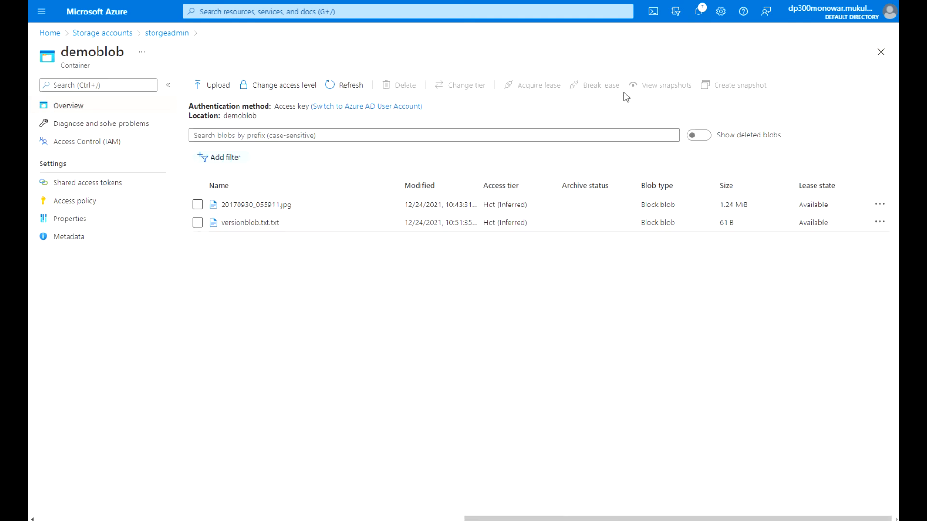
left_click(222, 85)
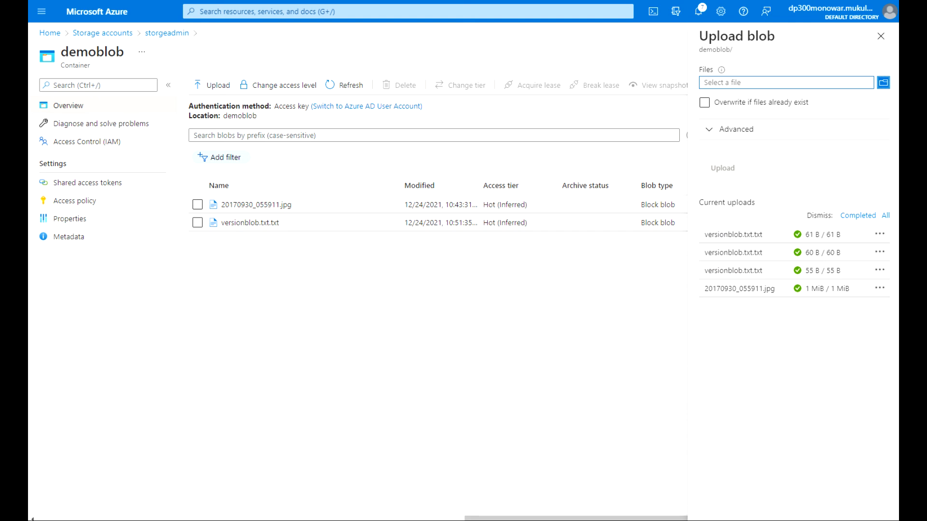
key("alt+Tab")
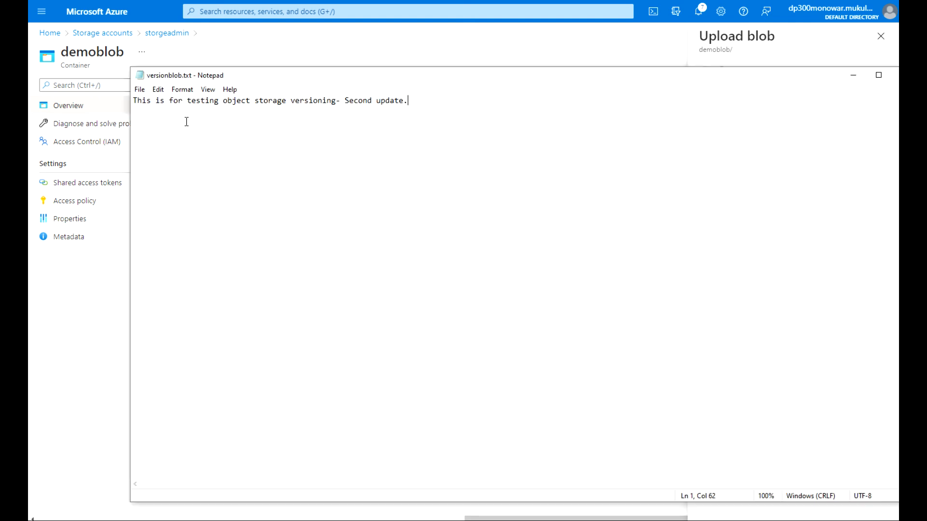
left_click(139, 90)
left_click(160, 139)
double_click(351, 101)
type("Third")
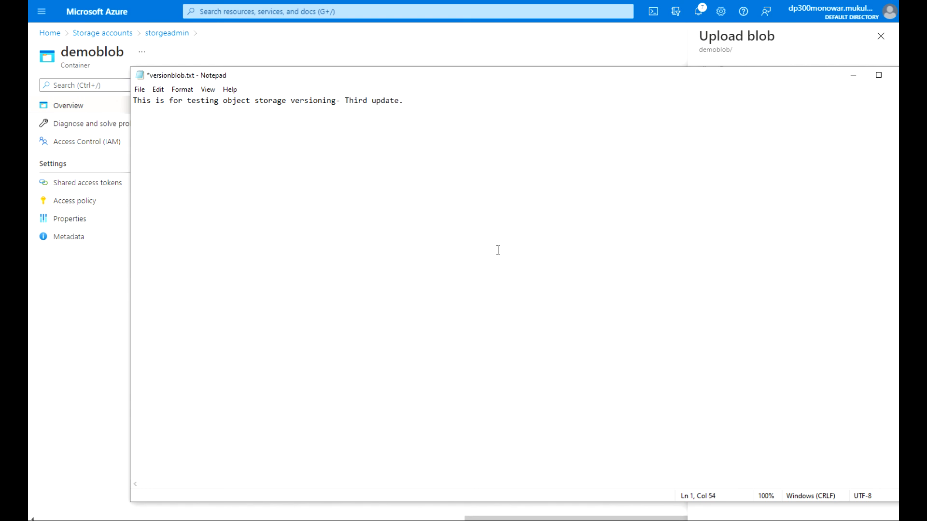
left_click(139, 90)
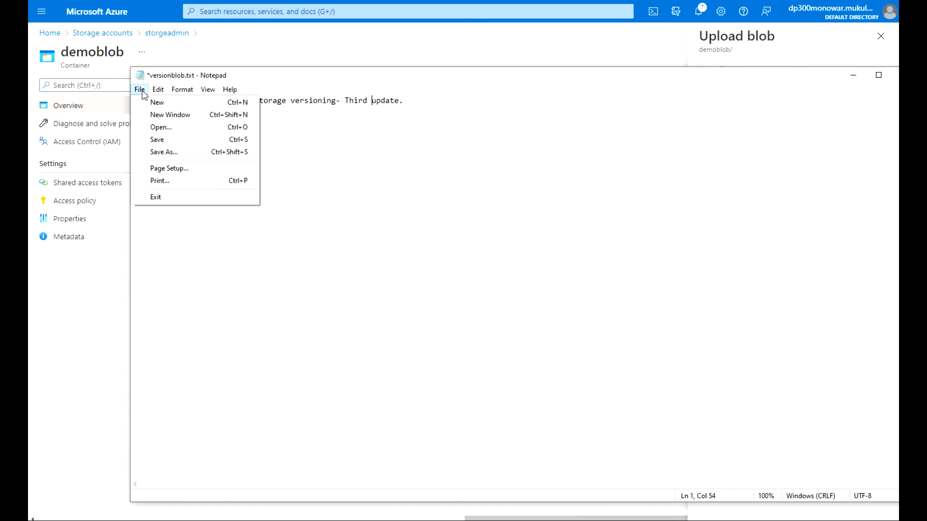
left_click(155, 140)
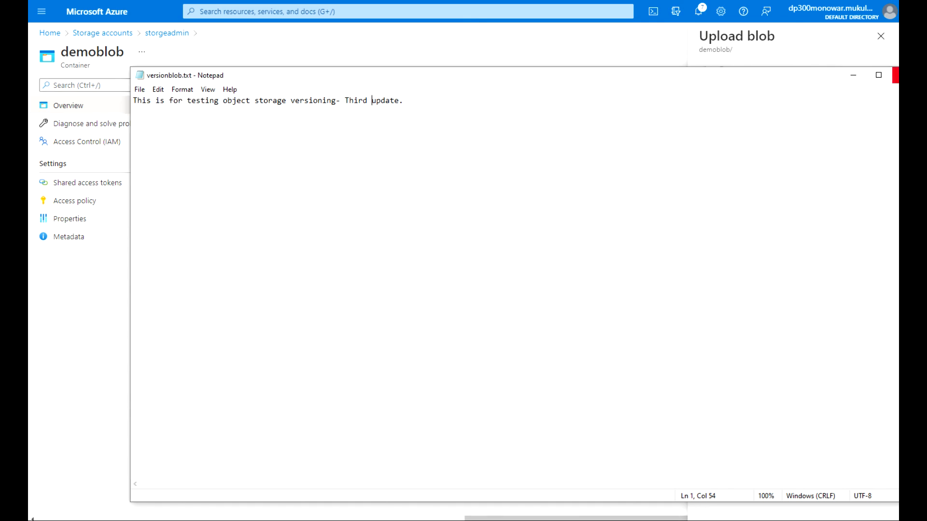
left_click(895, 76)
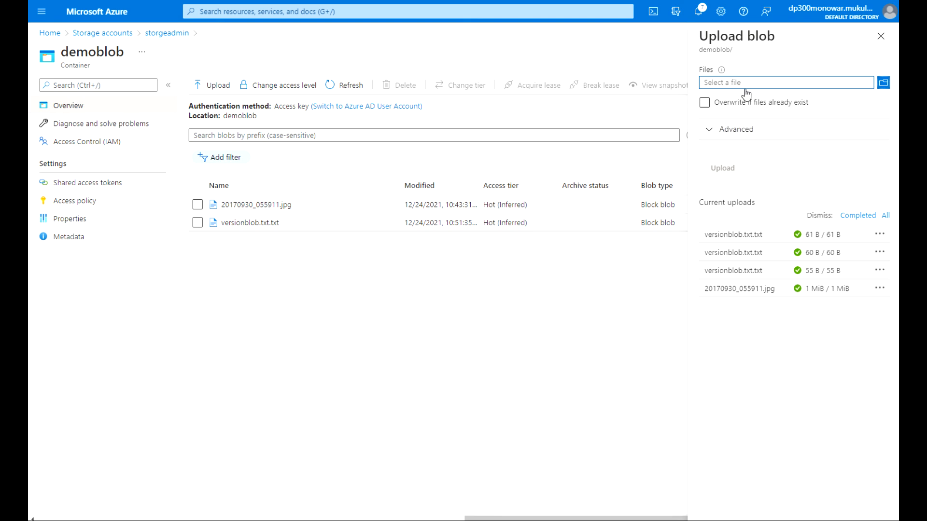
Upload versionblob.txt over the existing versionblob.txt.txt blob with overwrite enabled, now 60 B.
left_click(883, 84)
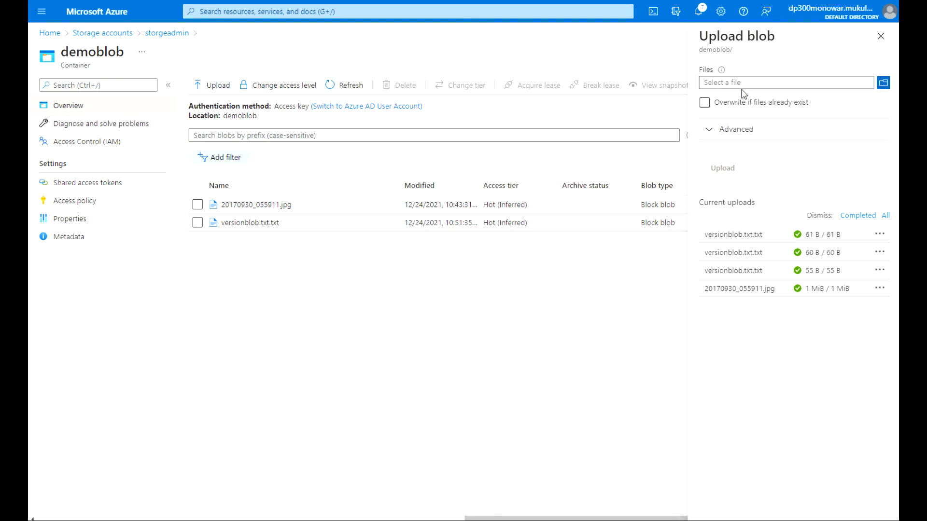
left_click(225, 67)
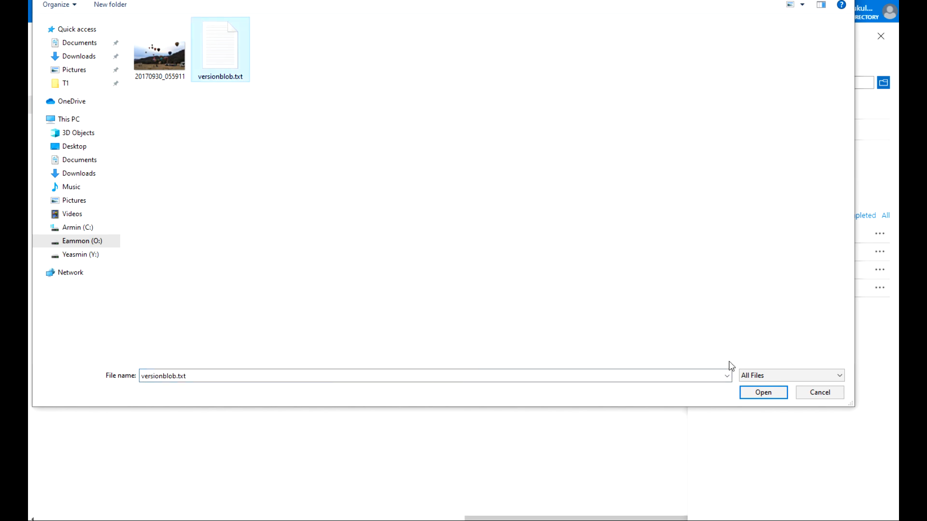
left_click(756, 387)
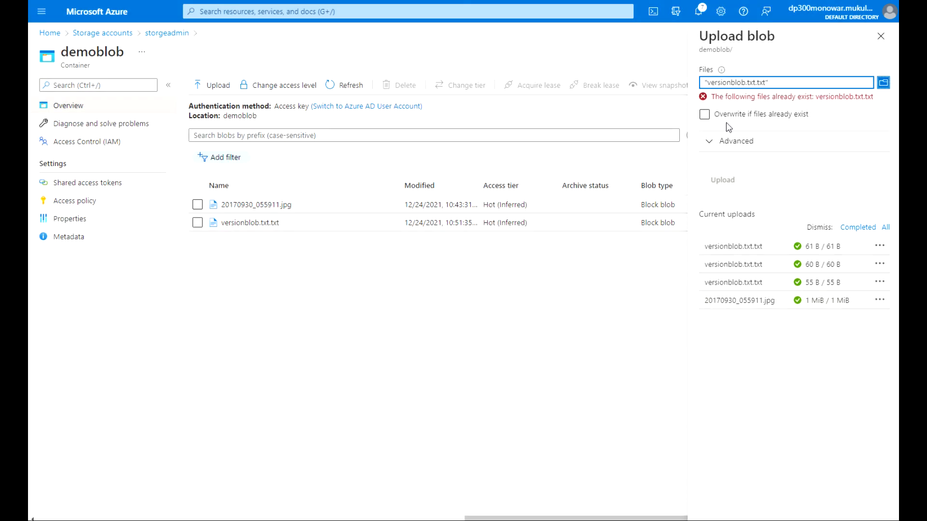
left_click(704, 115)
left_click(733, 167)
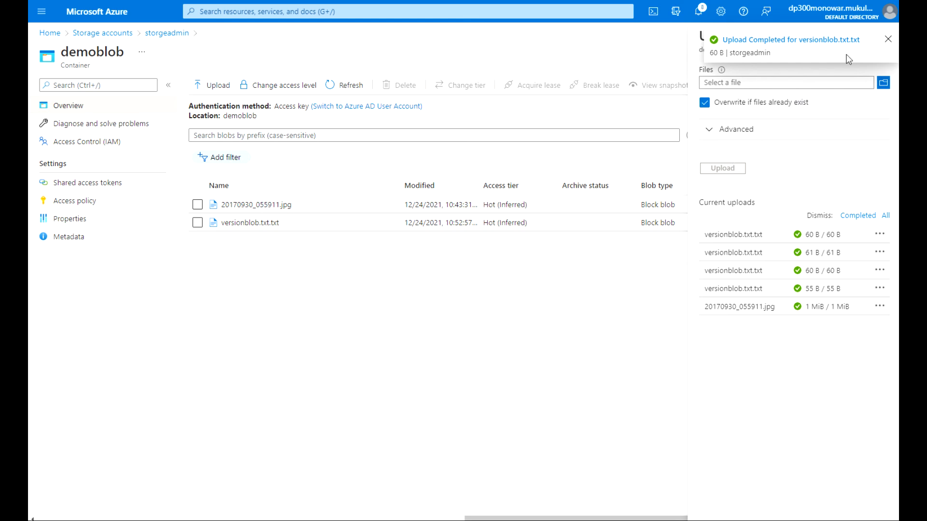
left_click(887, 40)
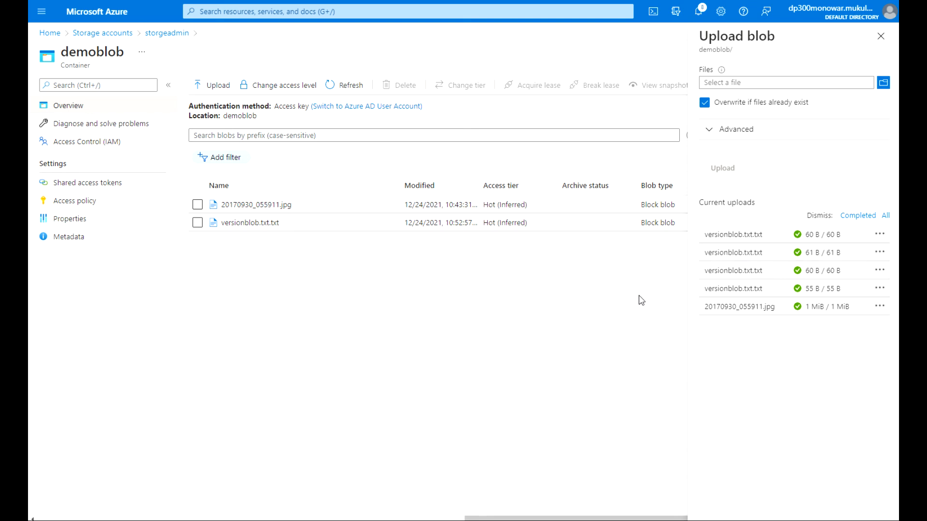
left_click(881, 36)
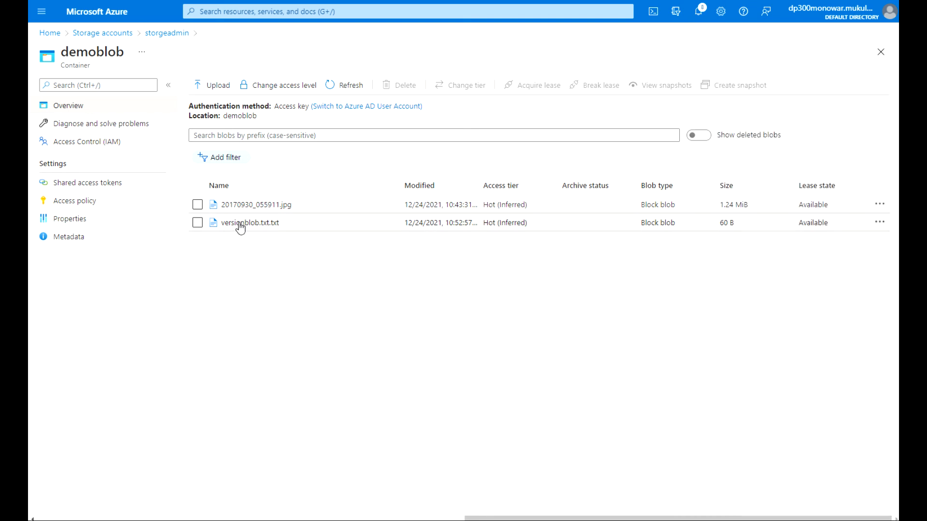
left_click(199, 224)
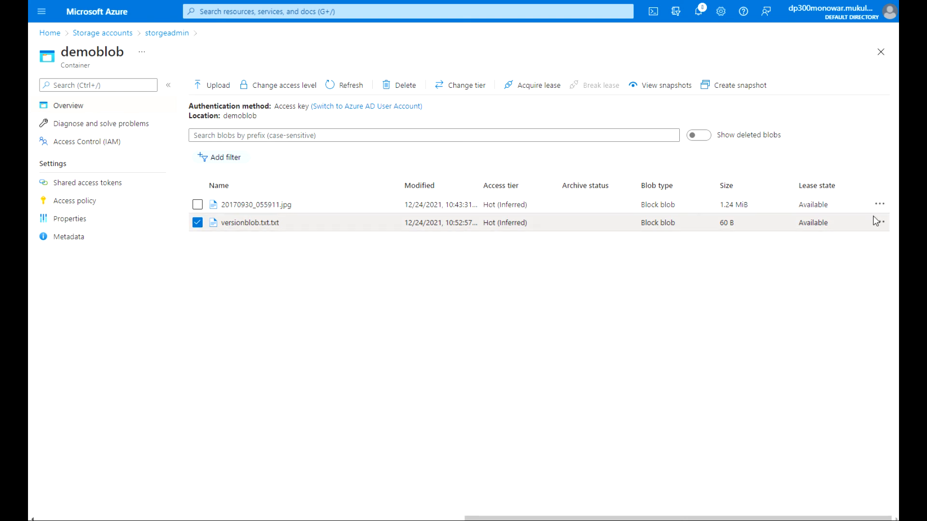
left_click(881, 224)
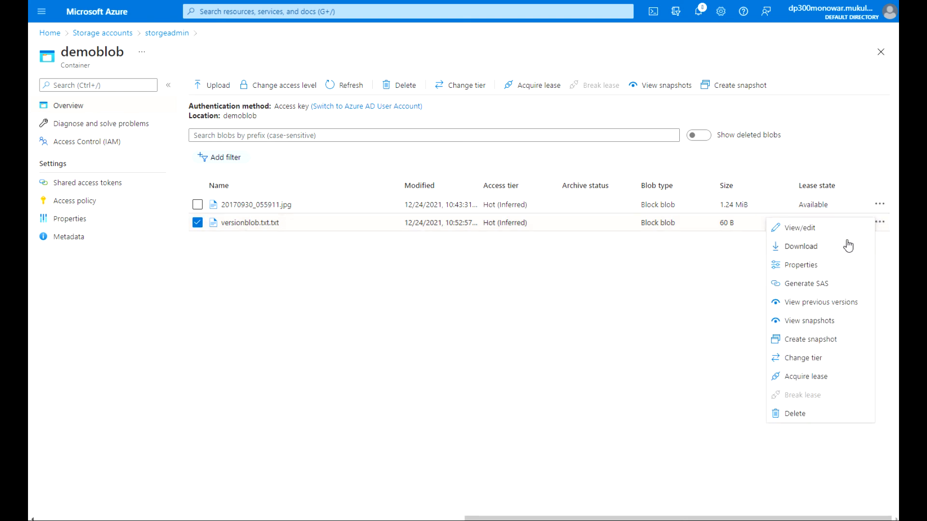
Download versionblob.txt.txt and confirm in Notepad that it reads 'Third update'.
left_click(817, 247)
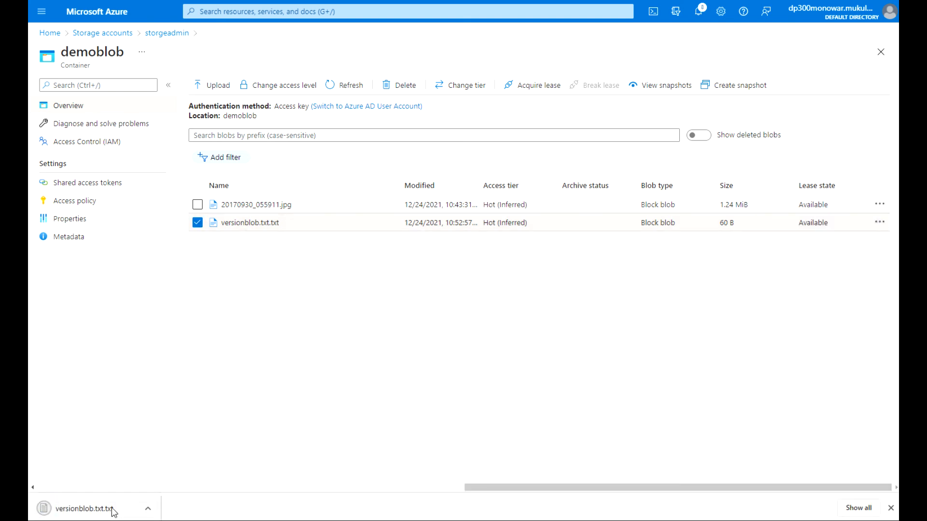
left_click(106, 511)
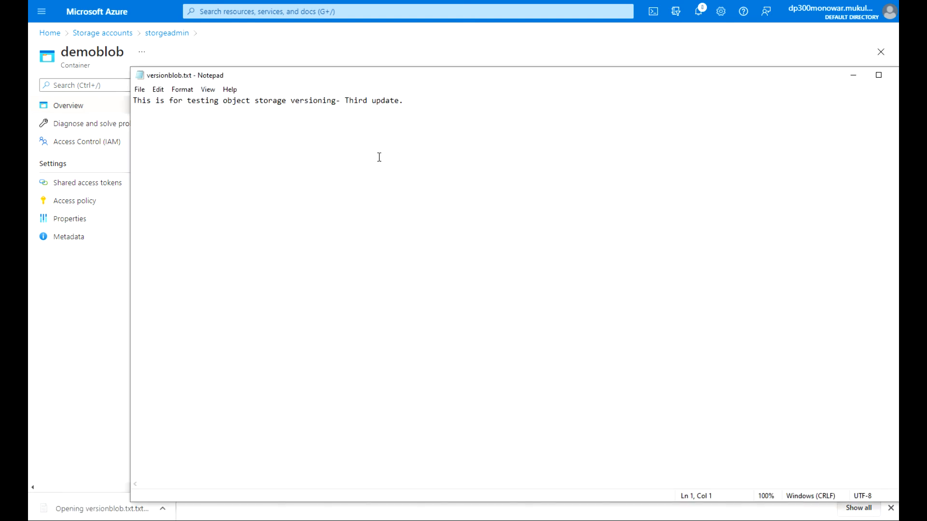
left_click_drag(405, 101, 135, 109)
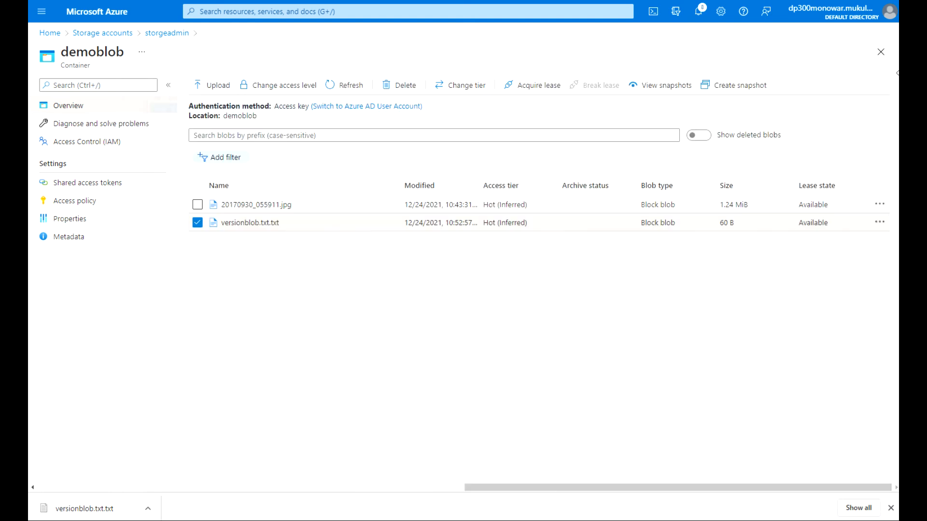
left_click(896, 74)
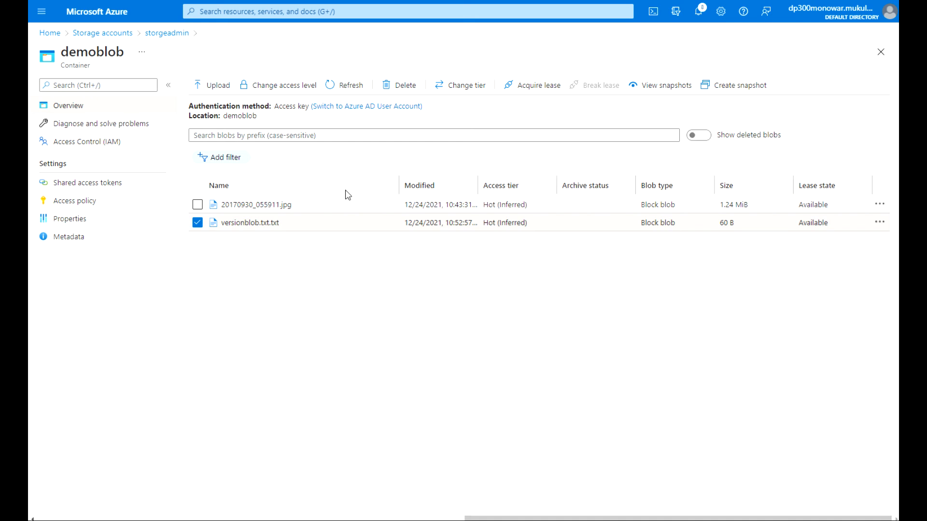
Delete the oldest 55 B version of versionblob.txt.txt and show deleted versions to confirm it.
left_click(262, 223)
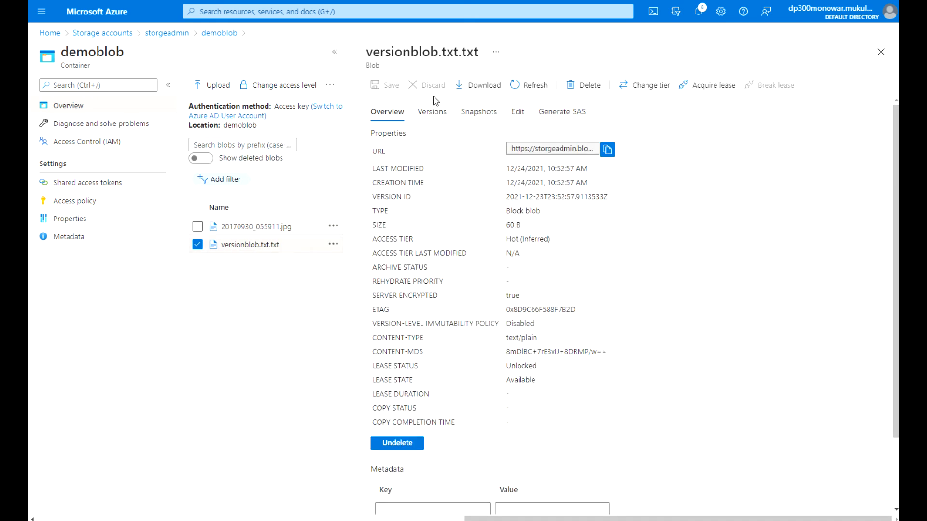
left_click(436, 121)
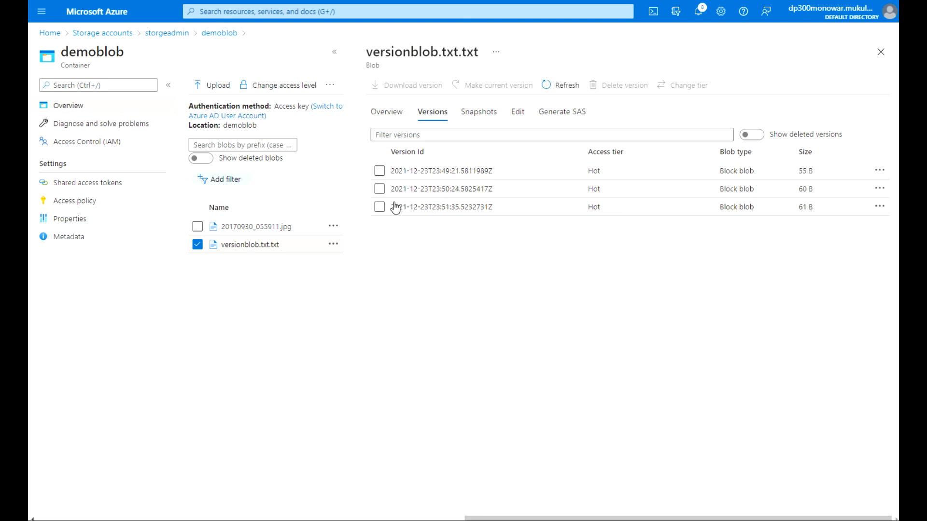
left_click(380, 171)
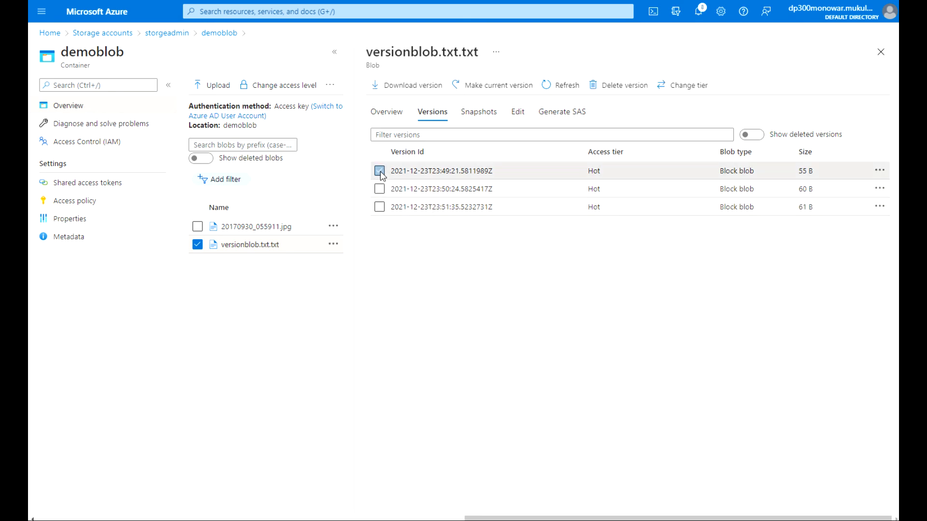
left_click(624, 87)
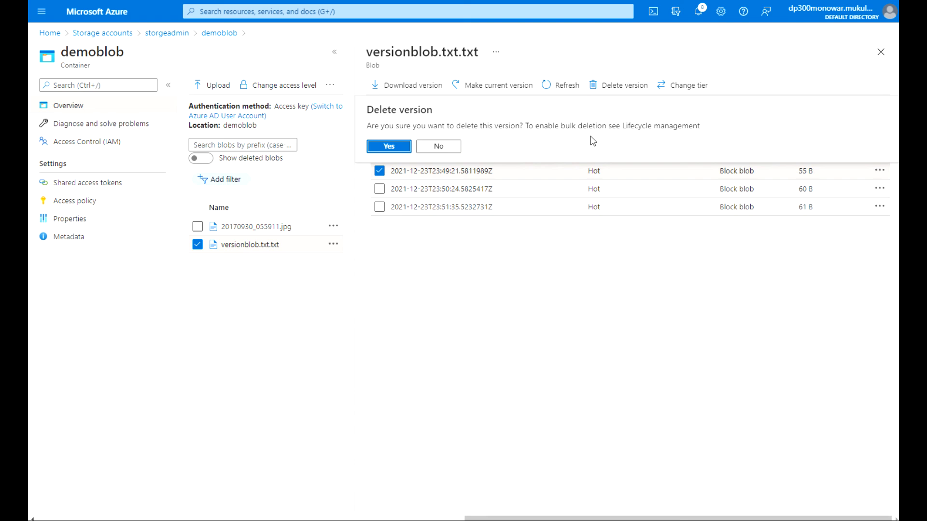
left_click(389, 146)
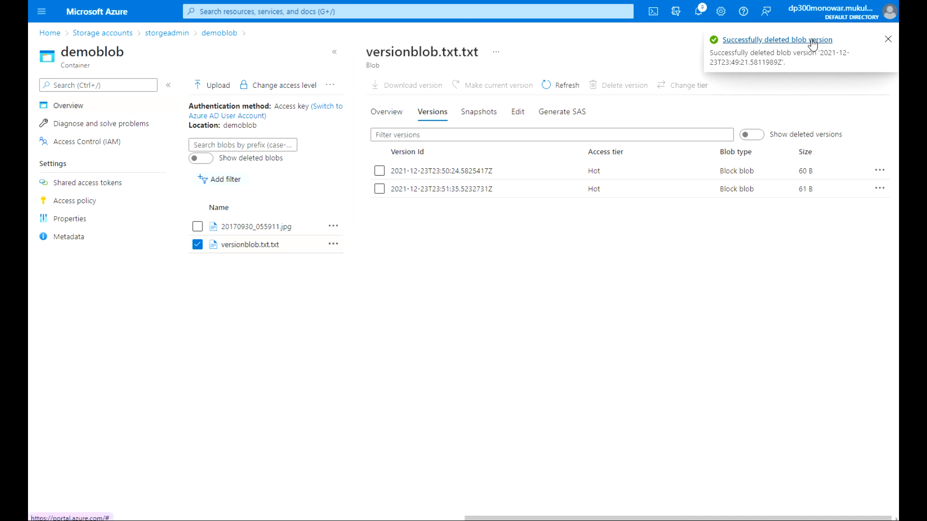
left_click(759, 135)
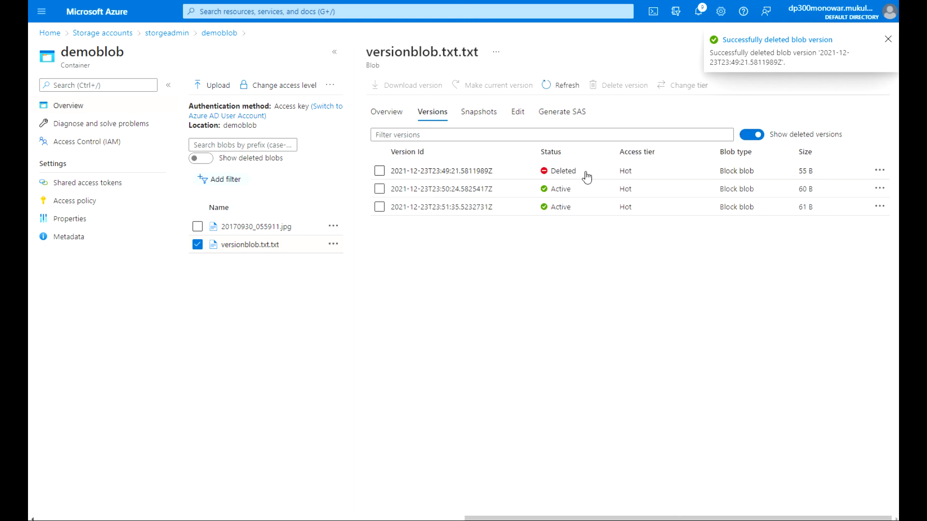
left_click(399, 116)
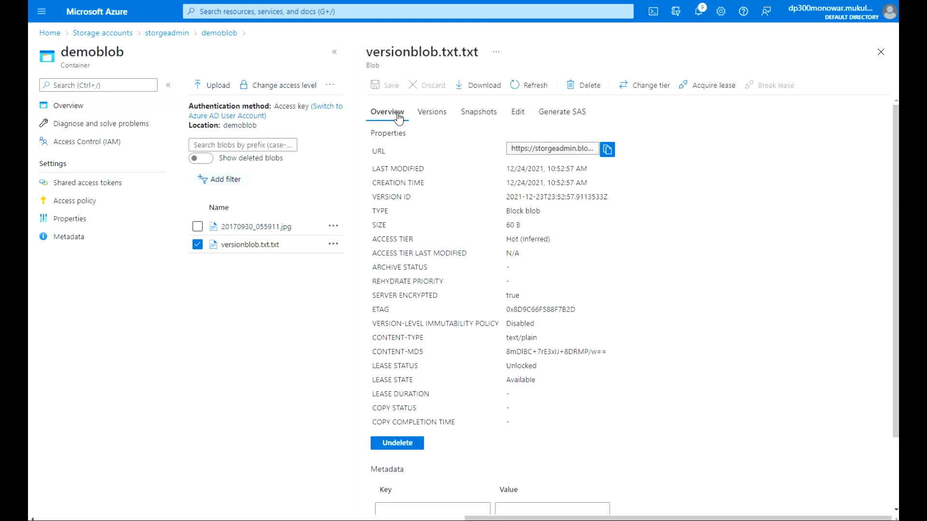
left_click(440, 117)
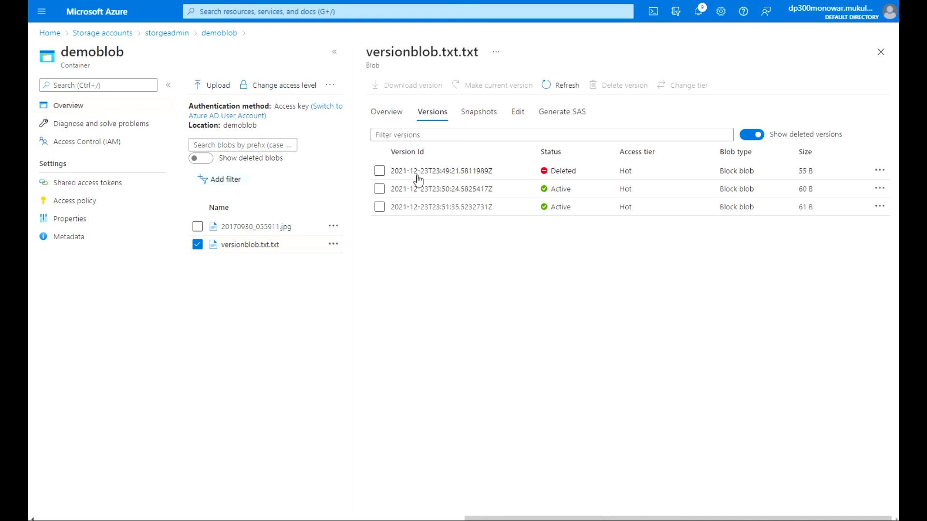
Change the 60 B version of versionblob.txt.txt from the Hot to the Cool access tier.
left_click(380, 189)
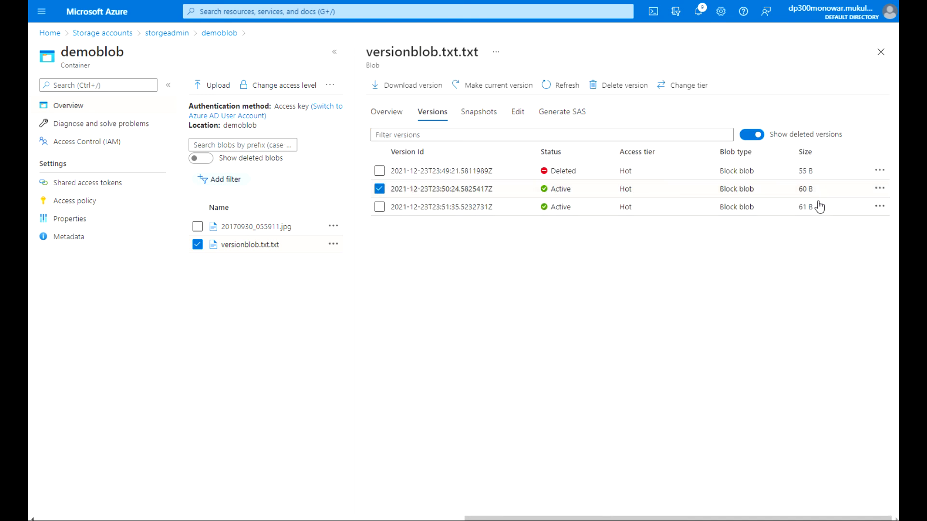
left_click(879, 188)
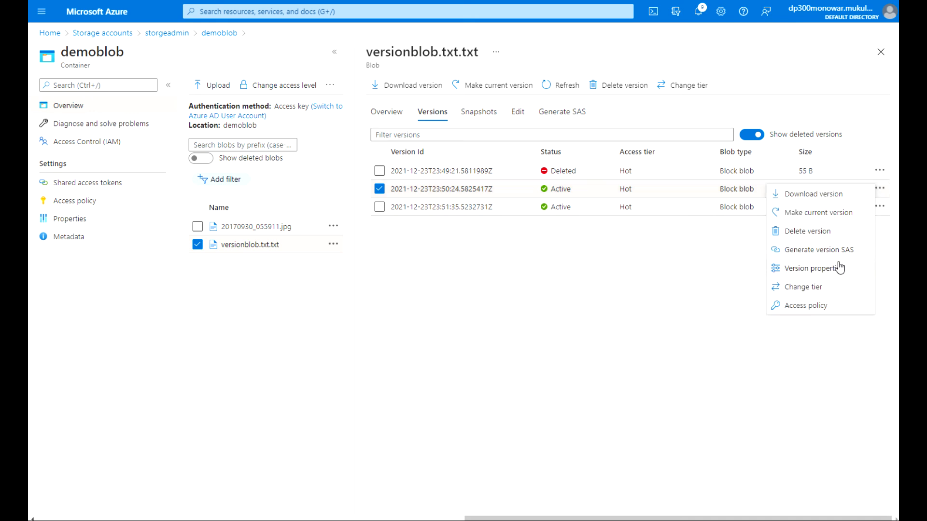
left_click(813, 288)
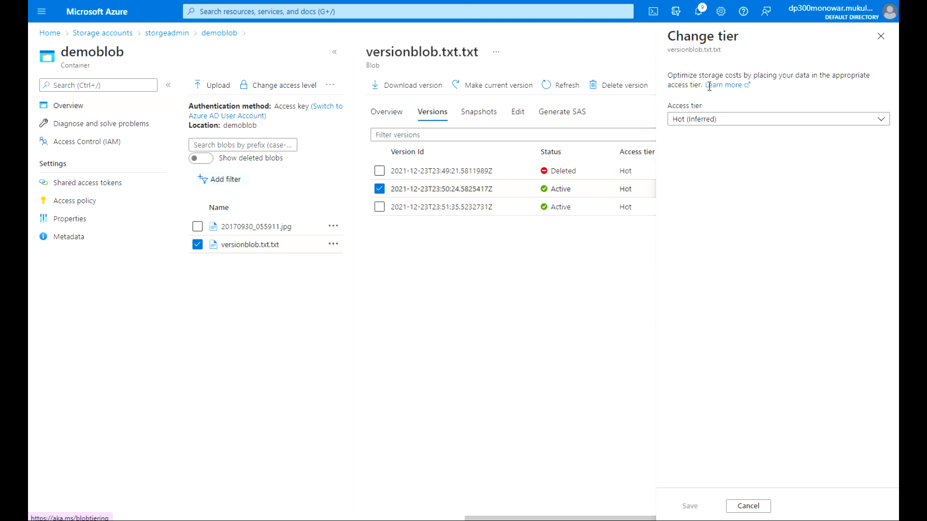
left_click(881, 120)
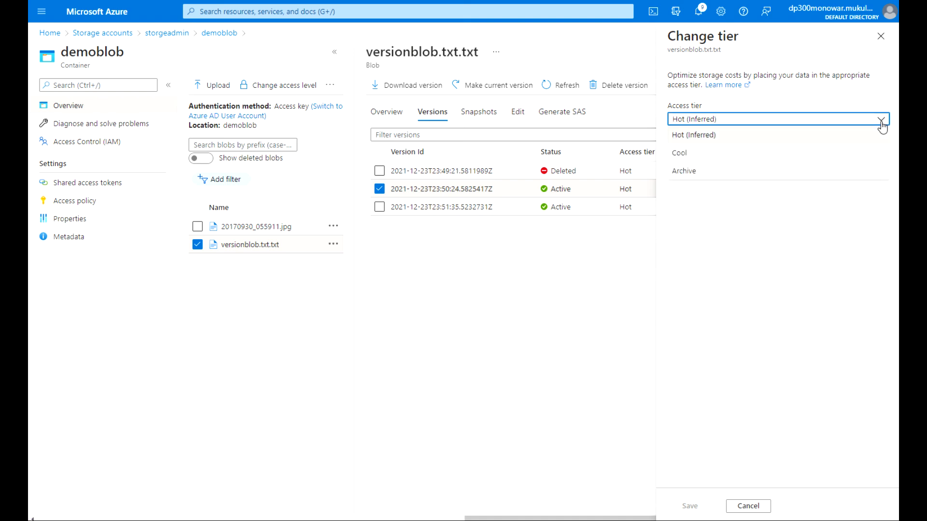
left_click(691, 172)
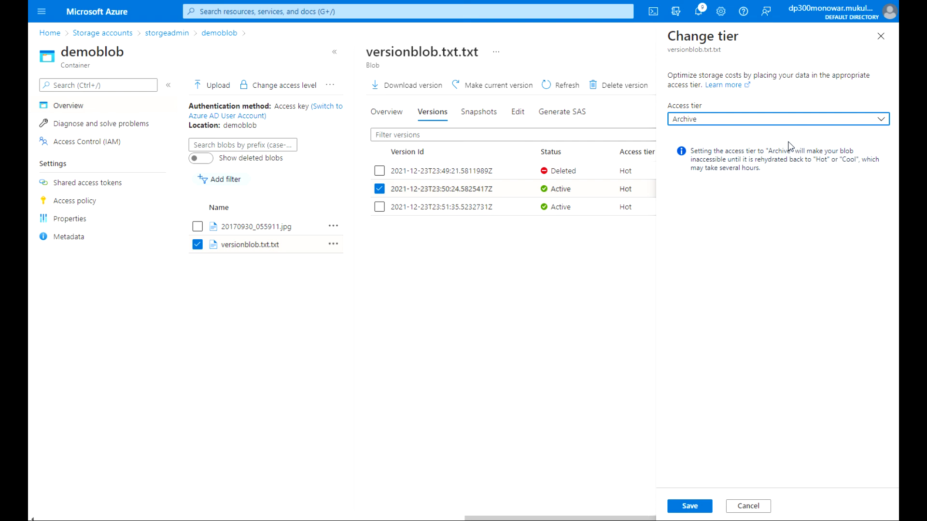
left_click(881, 123)
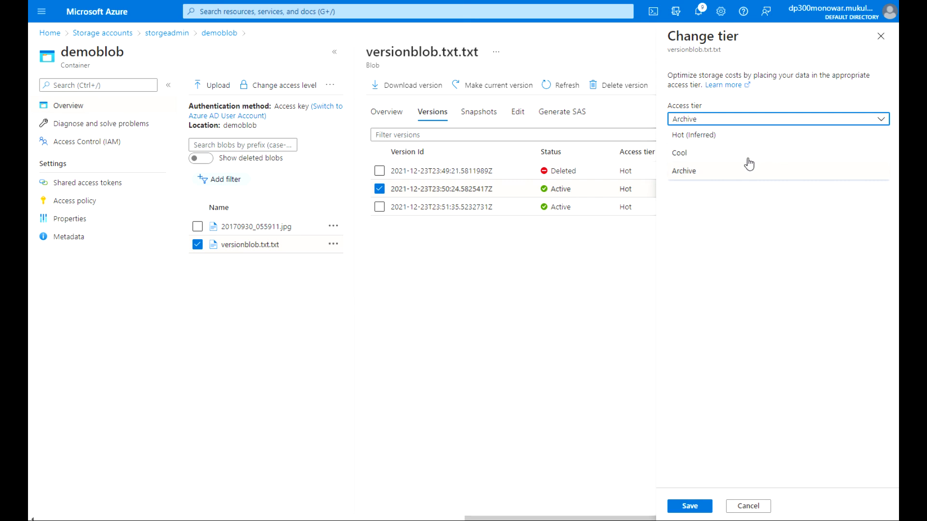
left_click(739, 159)
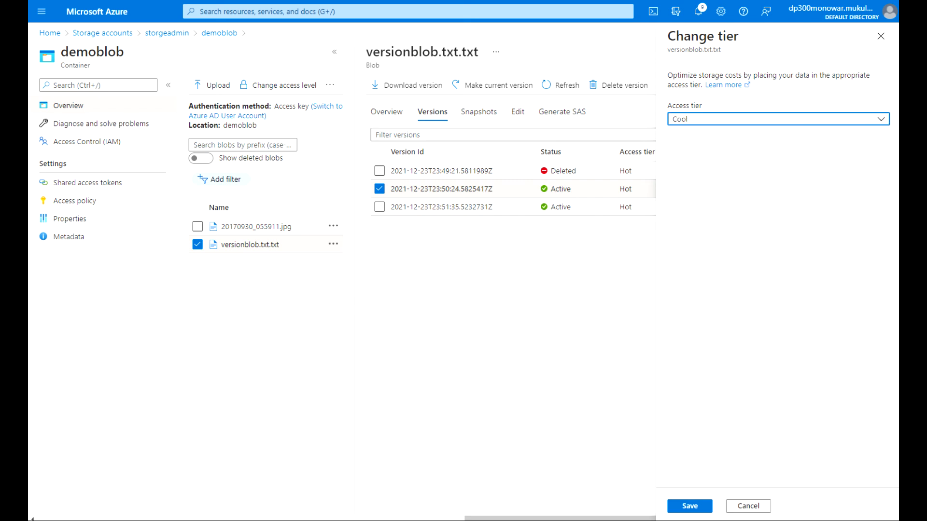
left_click(689, 506)
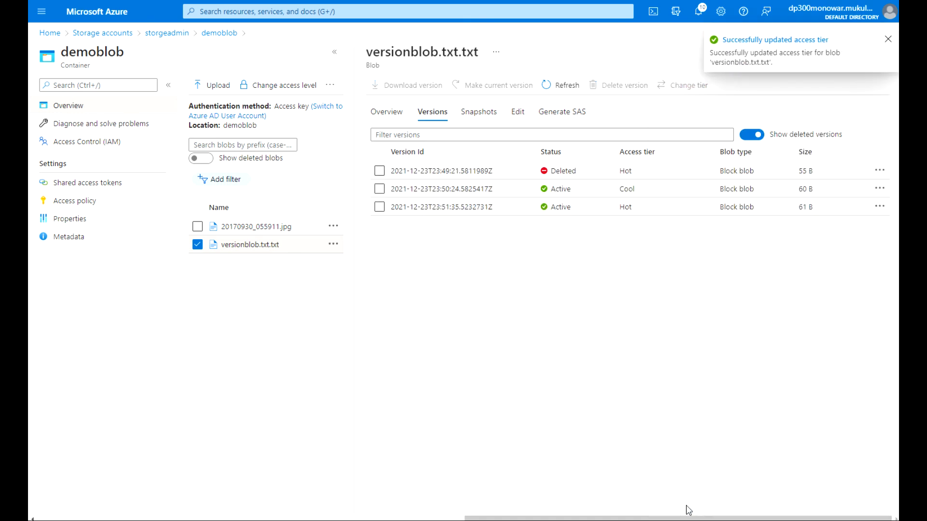
left_click(888, 40)
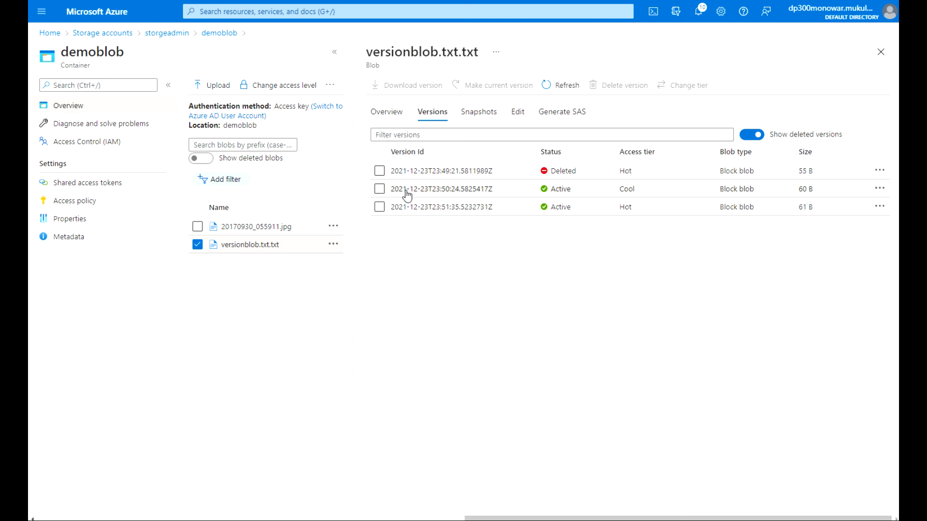
Select the 23:51:35 61 B version of versionblob.txt.txt and show its Version properties.
left_click(380, 206)
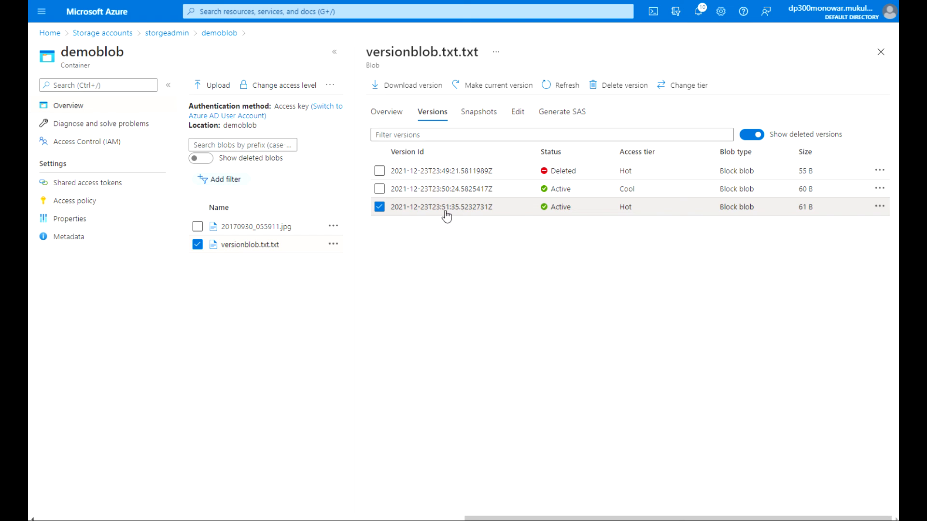
left_click(878, 208)
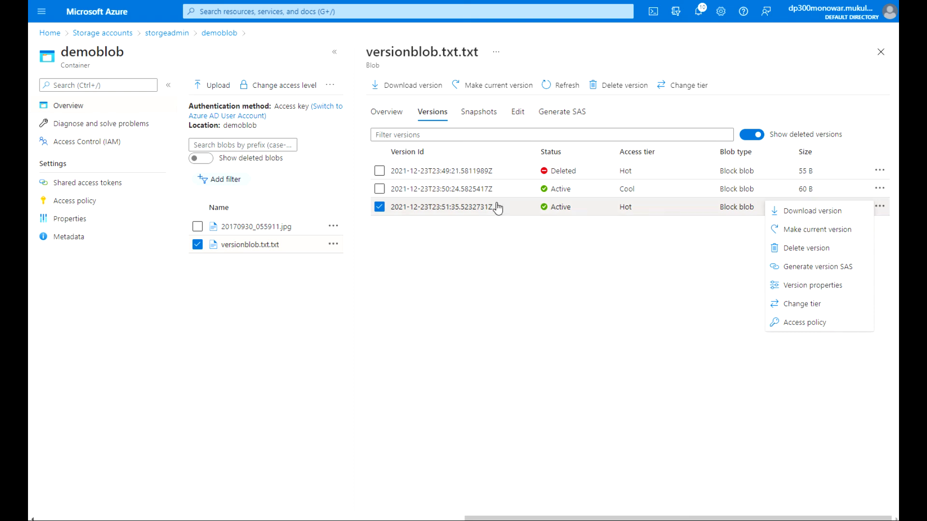
left_click(453, 208)
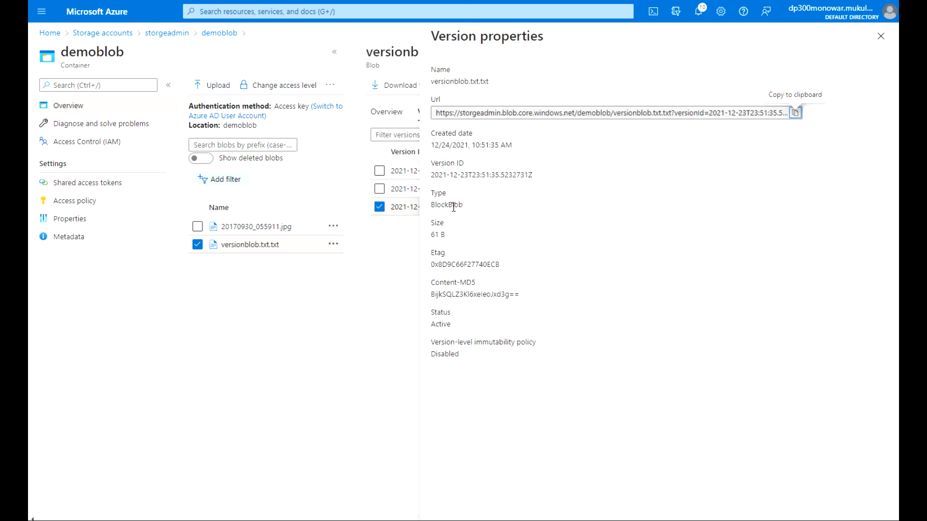
Copy the 61 B version's URL and load it in a new Chrome tab, which returns ResourceNotFound.
left_click(795, 113)
key("ctrl+t")
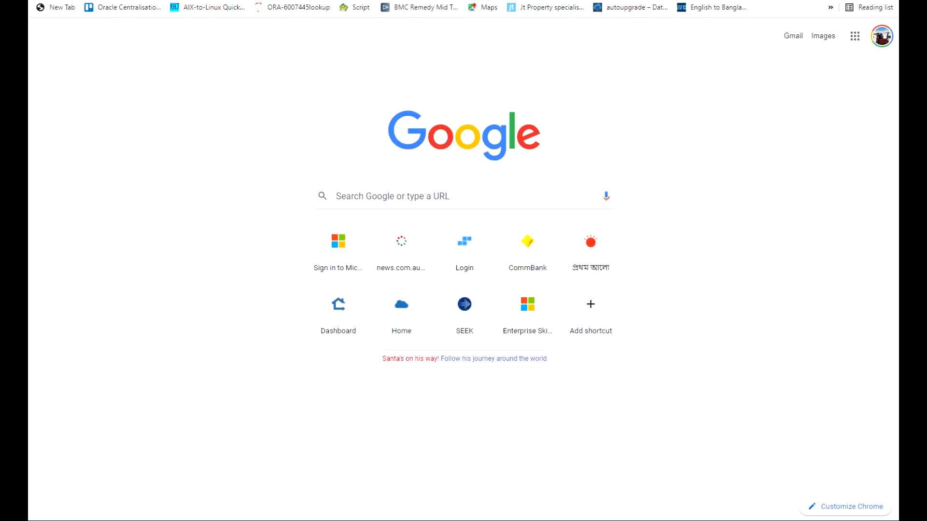
key("ctrl+v")
key("Return")
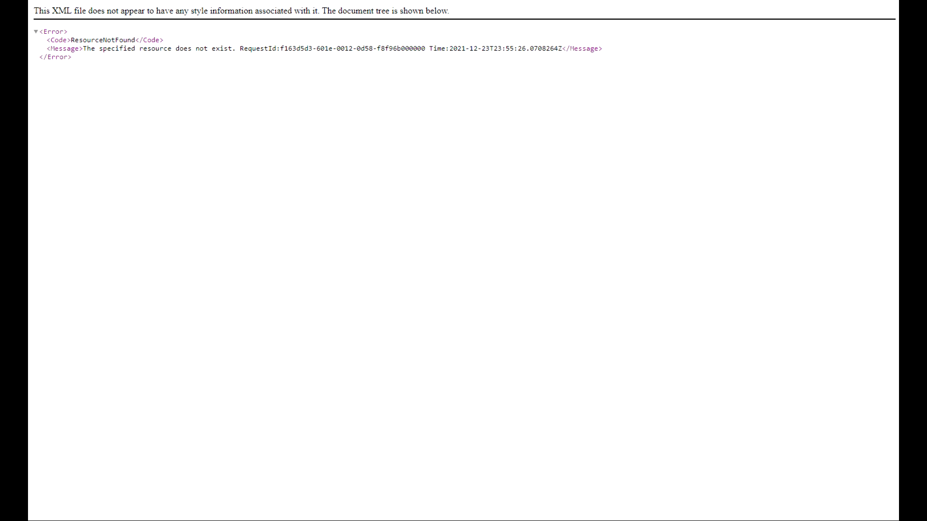
Check the snapshot search results, then switch back to the Azure portal.
left_click(695, 1)
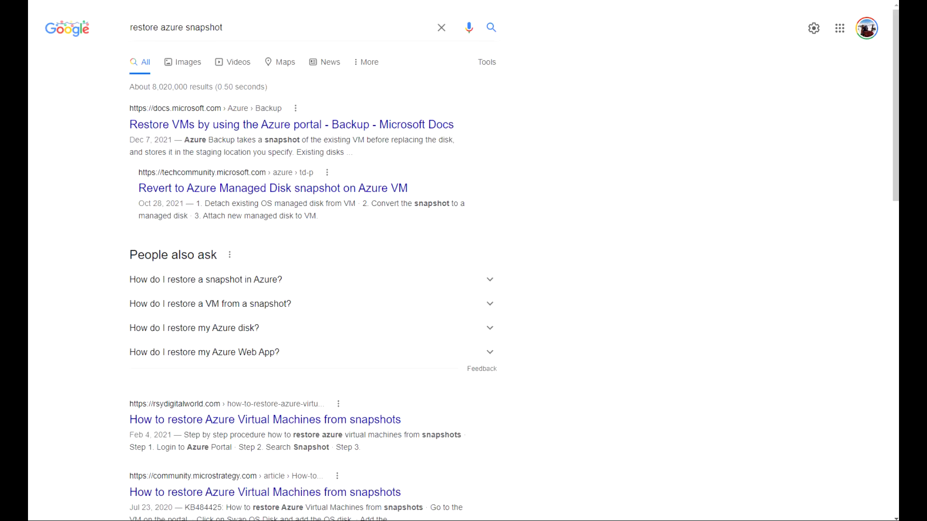
key("ctrl+Tab")
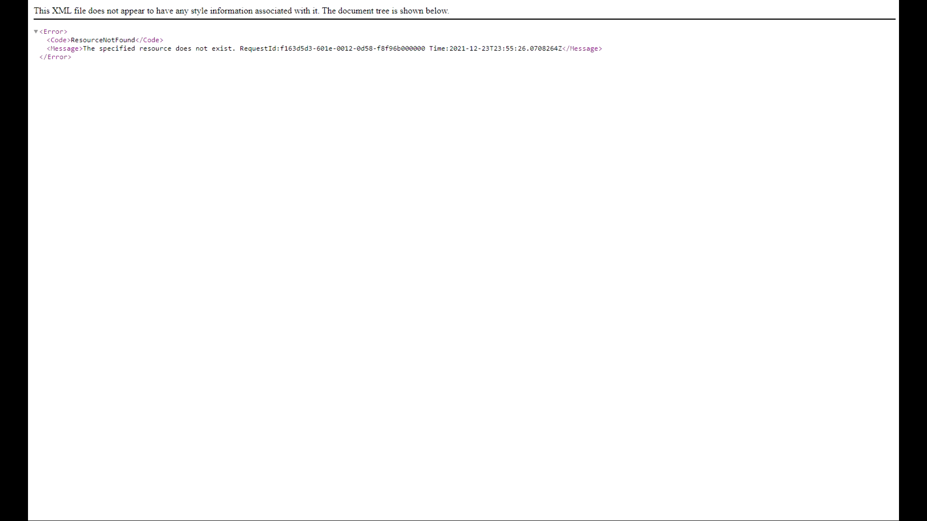
key("ctrl+Tab")
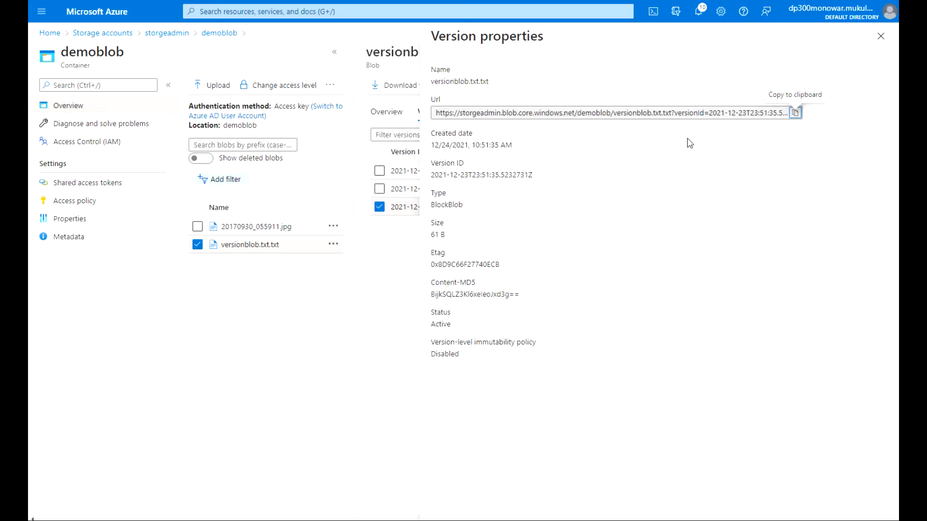
Copy the 61 B version's URL again and close the Version properties panel.
left_click(794, 115)
left_click(881, 36)
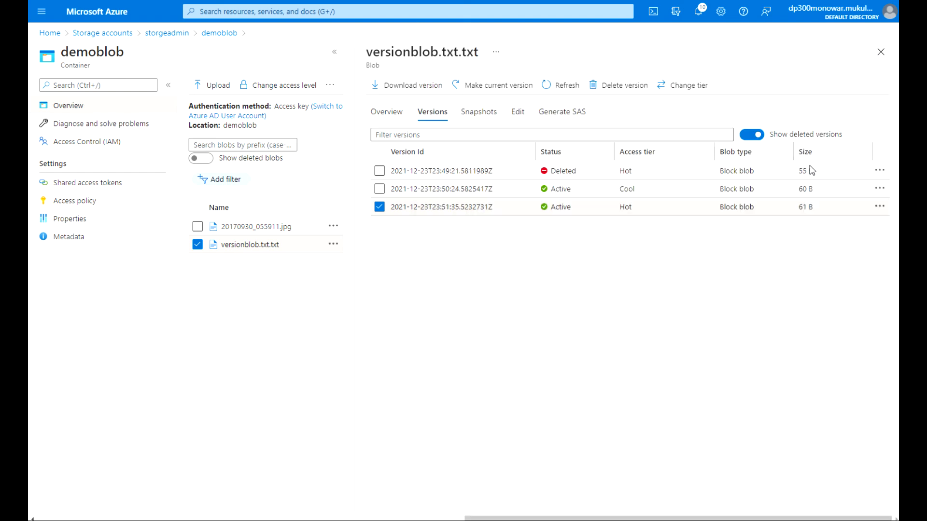
left_click(487, 208)
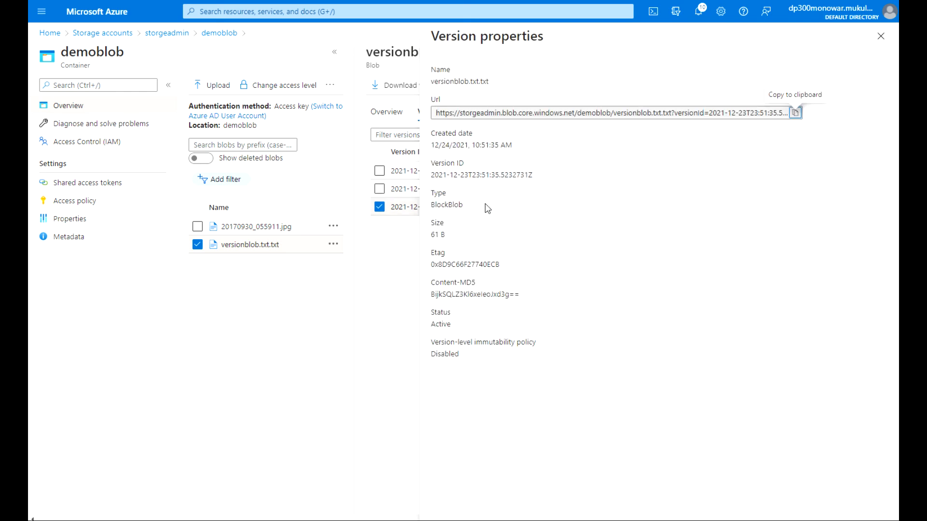
left_click(883, 41)
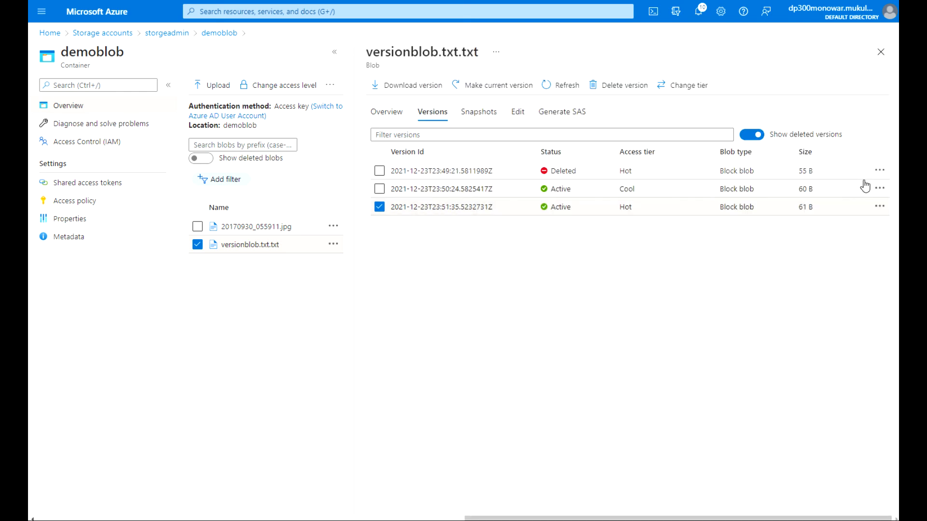
Download the 61 B version to confirm it reads 'Second update', then make it the current version.
left_click(880, 207)
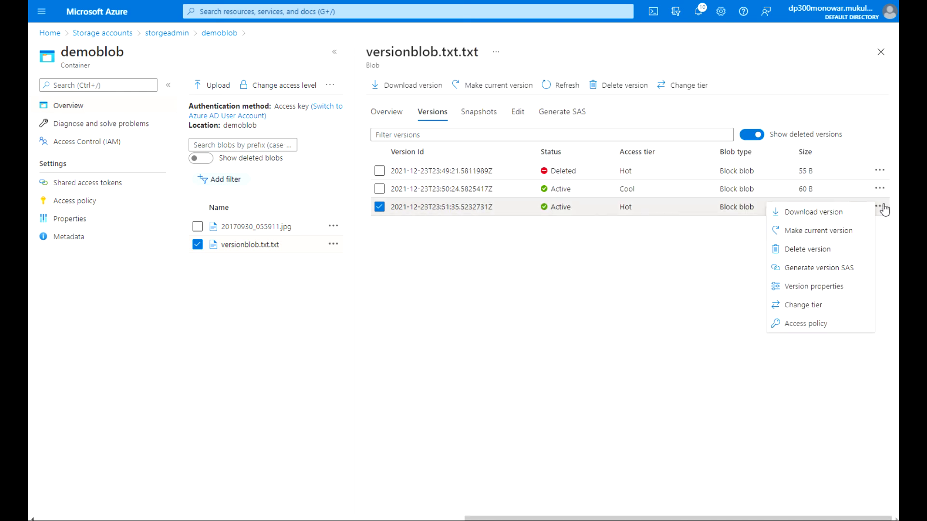
left_click(837, 213)
left_click_drag(279, 14, 228, 14)
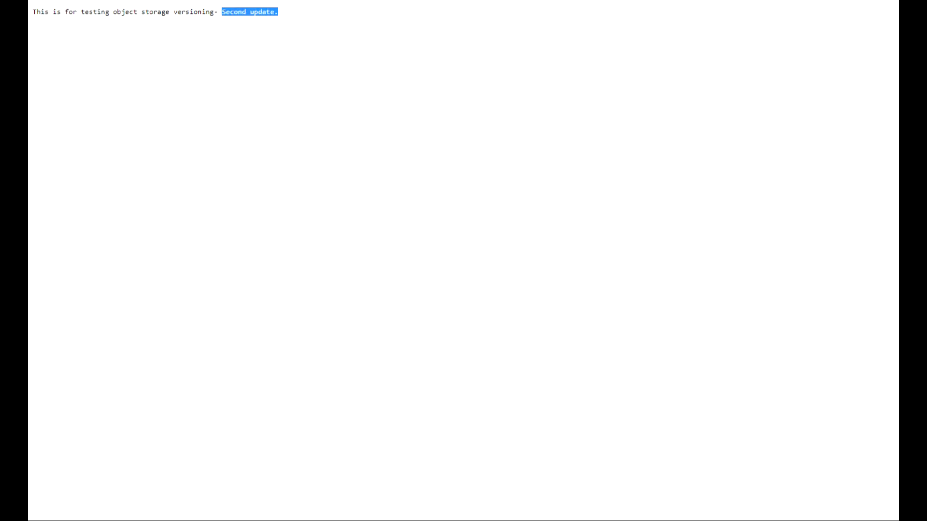
left_click(121, 0)
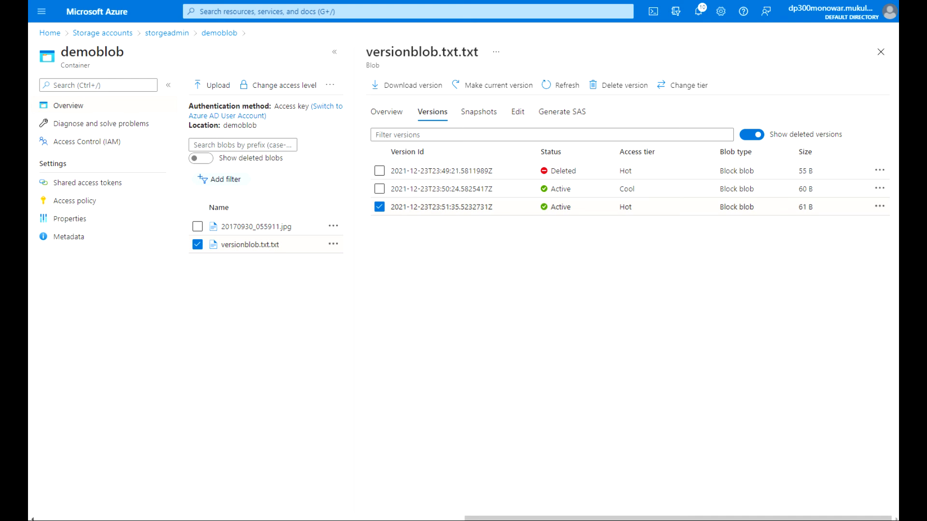
left_click(880, 206)
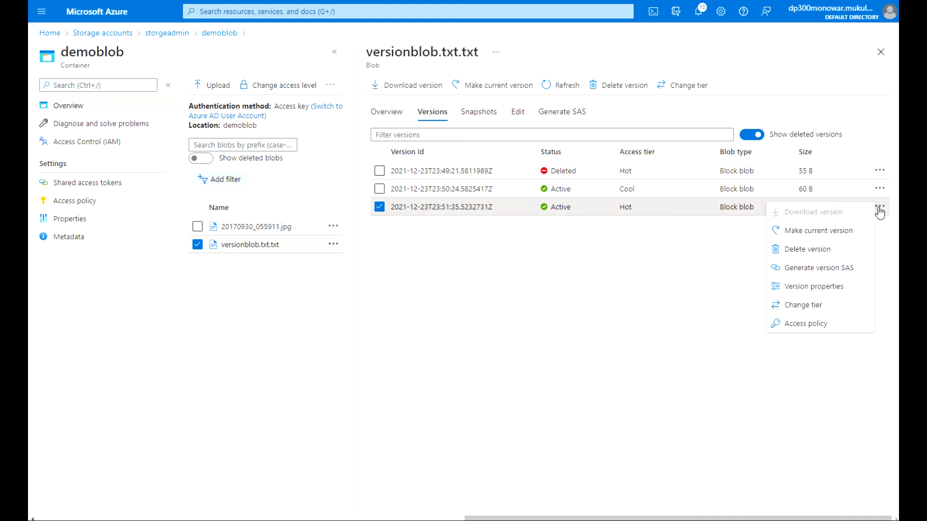
left_click(852, 234)
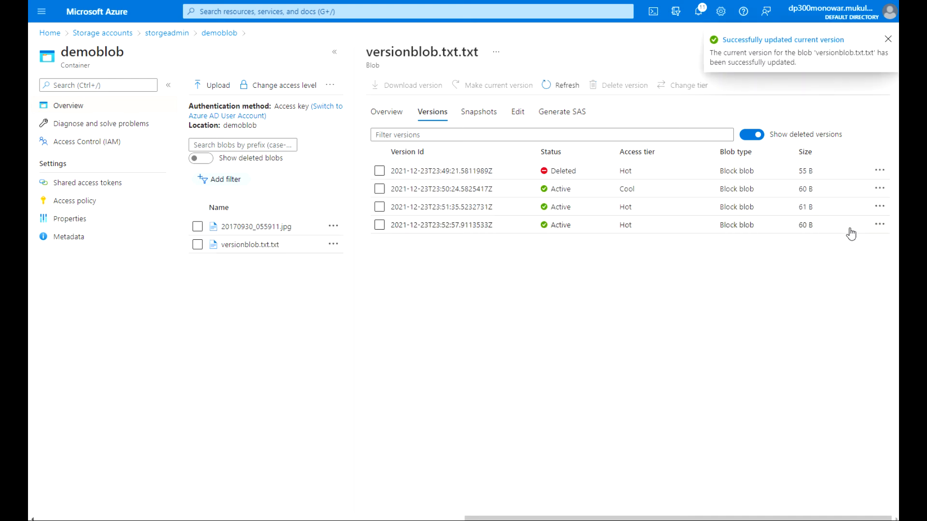
Download the current versionblob.txt.txt from its overview.
left_click(394, 117)
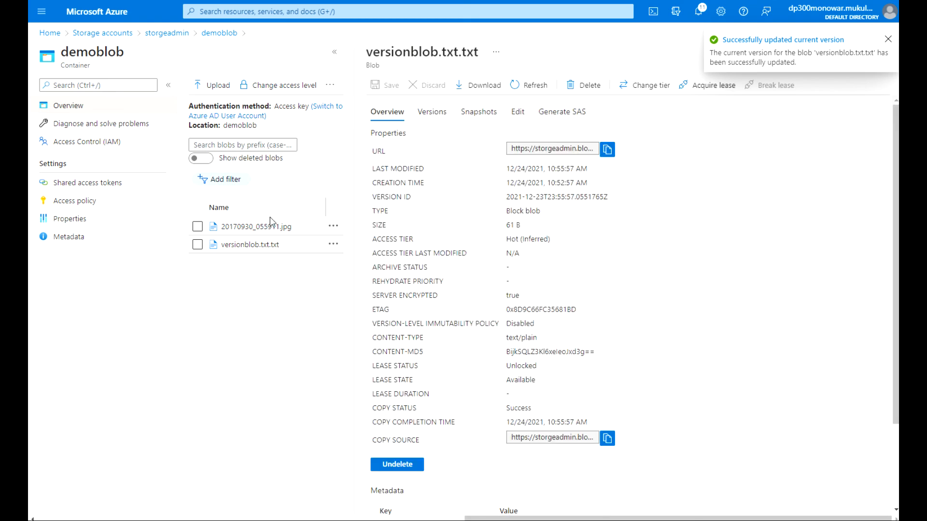
left_click(240, 245)
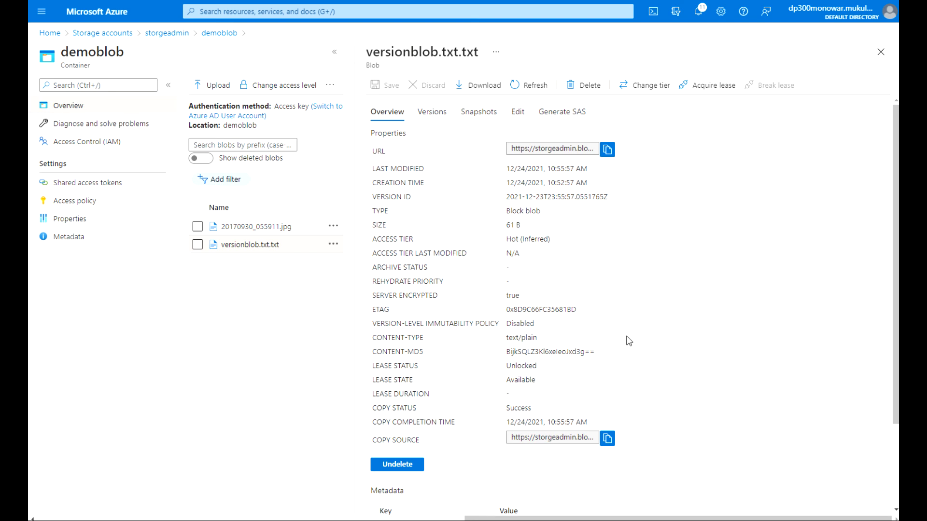
scroll(433, 338, "down", 2)
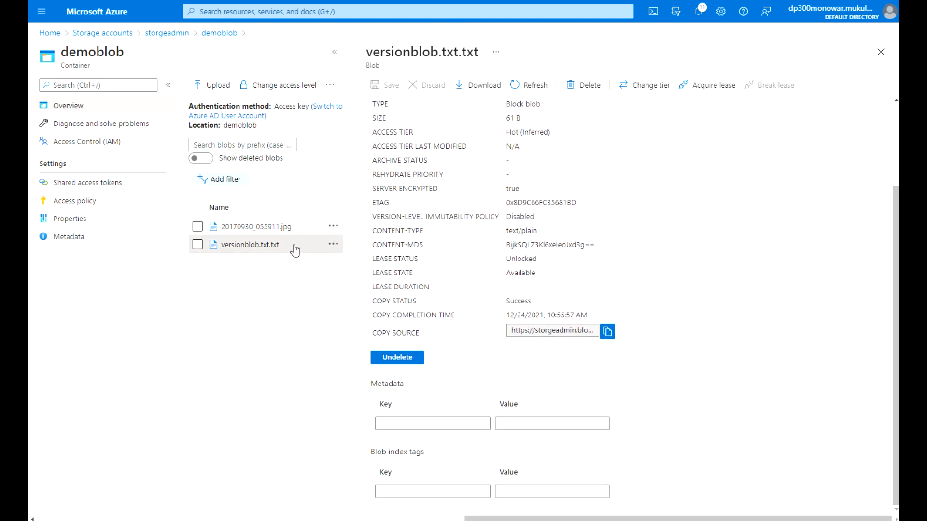
left_click(332, 245)
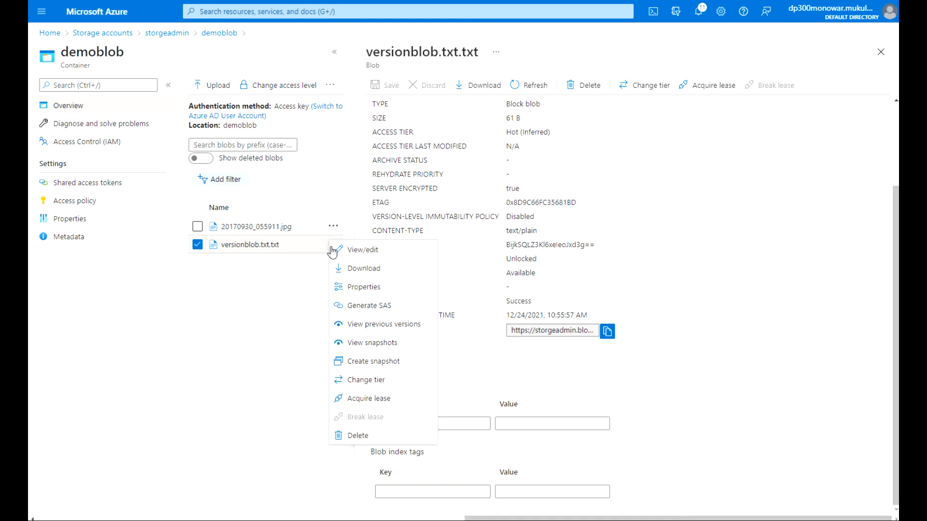
left_click(356, 269)
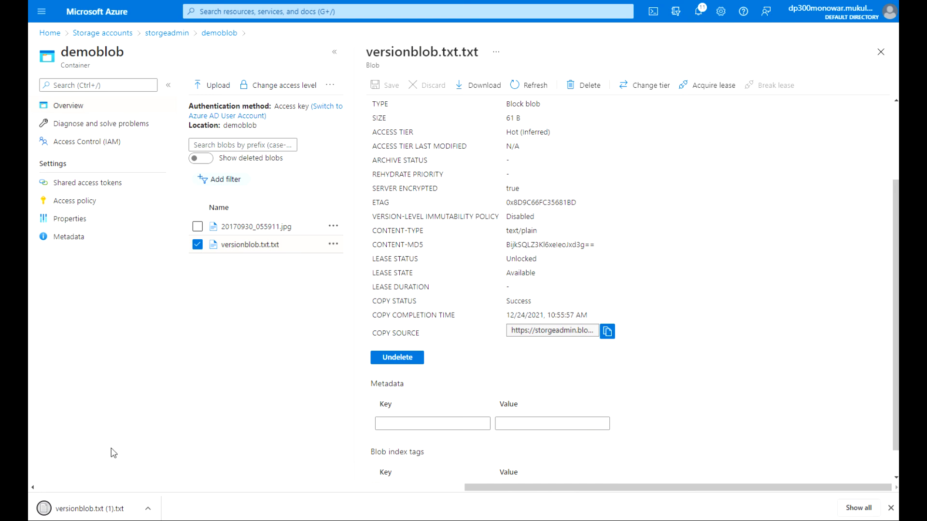
Open the downloaded file in Notepad, check it ends with 'Second update.', and close it.
left_click(102, 511)
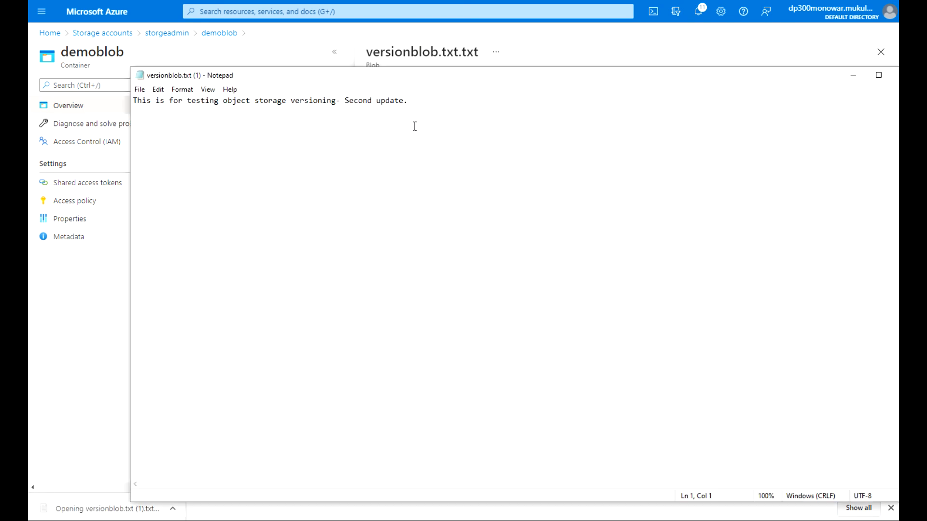
left_click_drag(416, 100, 324, 102)
left_click_drag(412, 102, 351, 102)
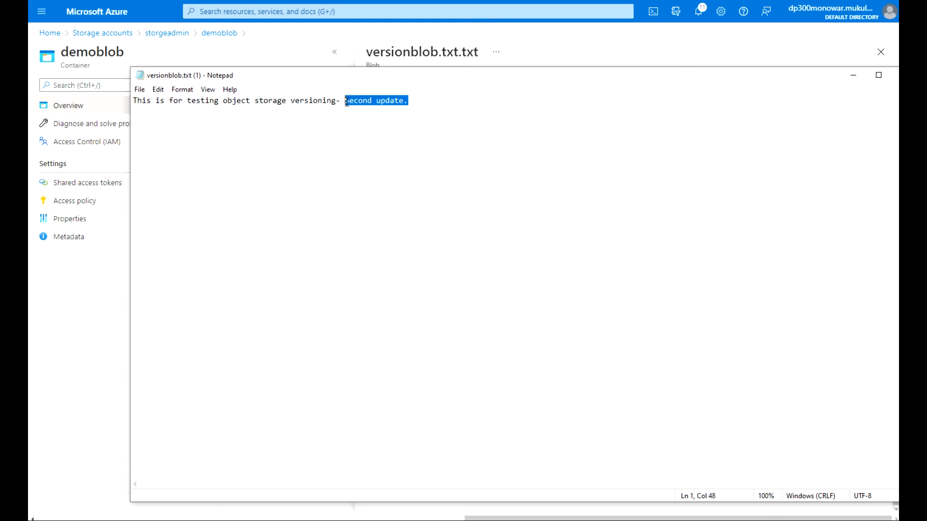
left_click(897, 75)
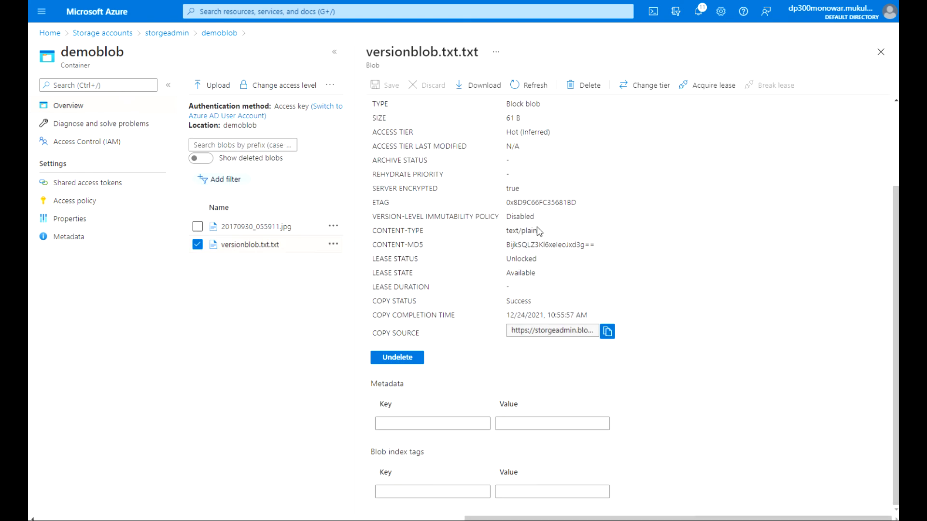
List versionblob.txt.txt's versions (60 B Cool, 61 B Hot, 23:52:57 60 B Hot) and show the 23:52:57 version's actions.
left_click(333, 245)
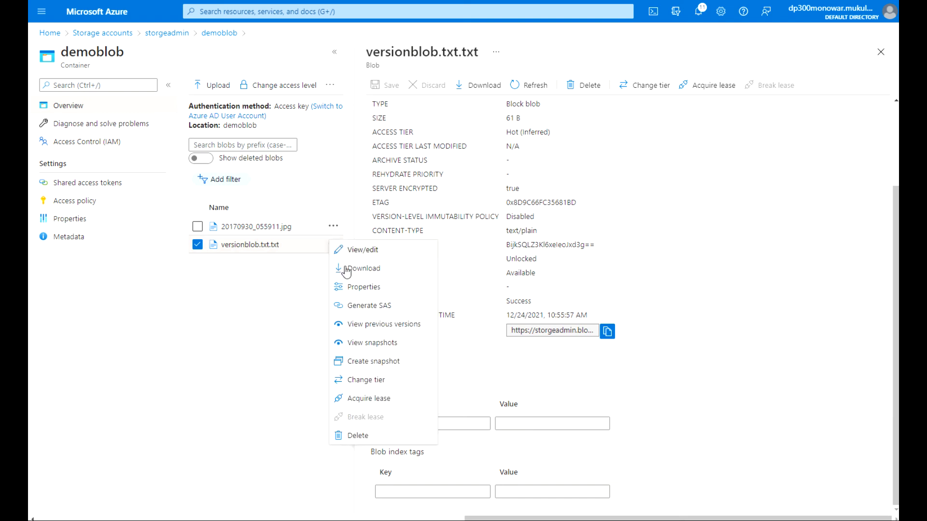
left_click(388, 329)
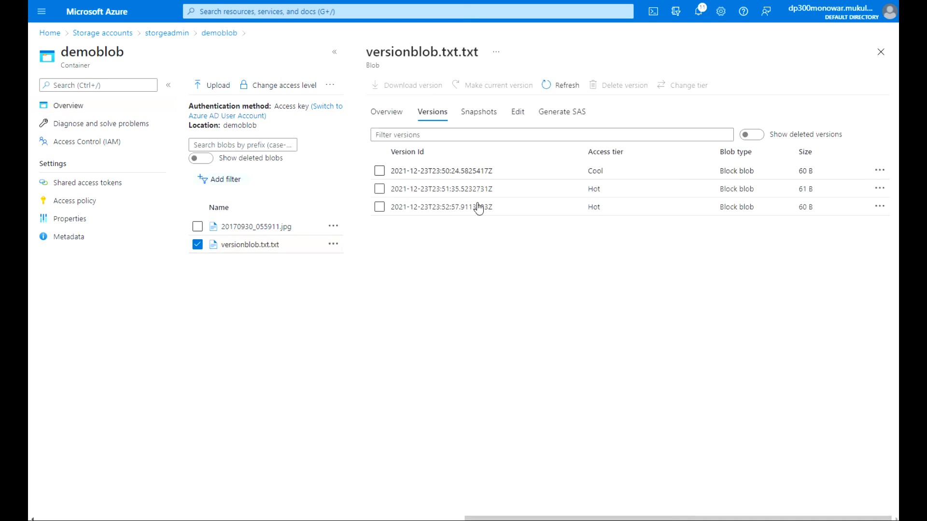
left_click(290, 248)
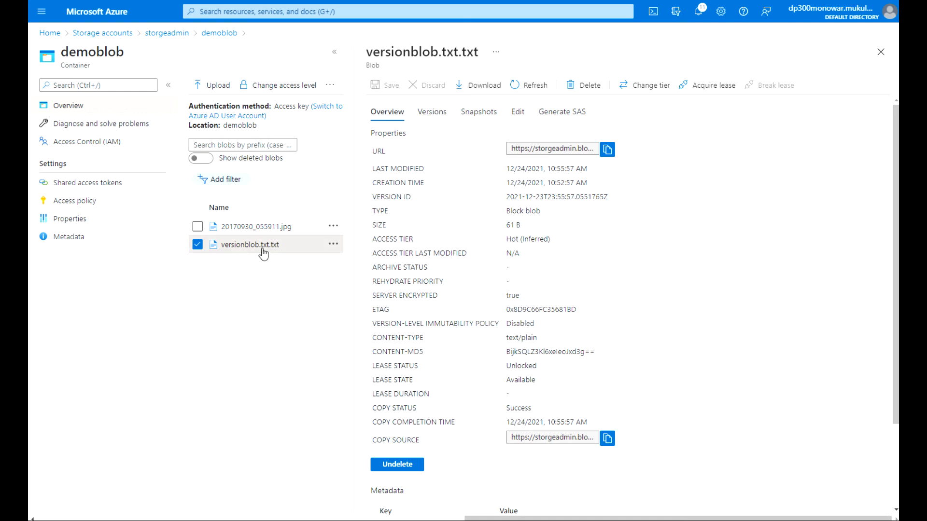
left_click(426, 113)
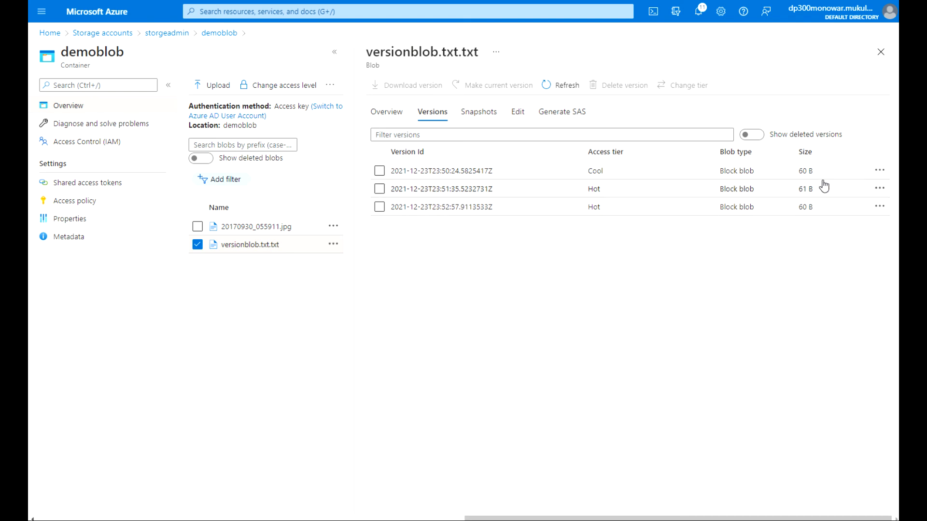
left_click(880, 207)
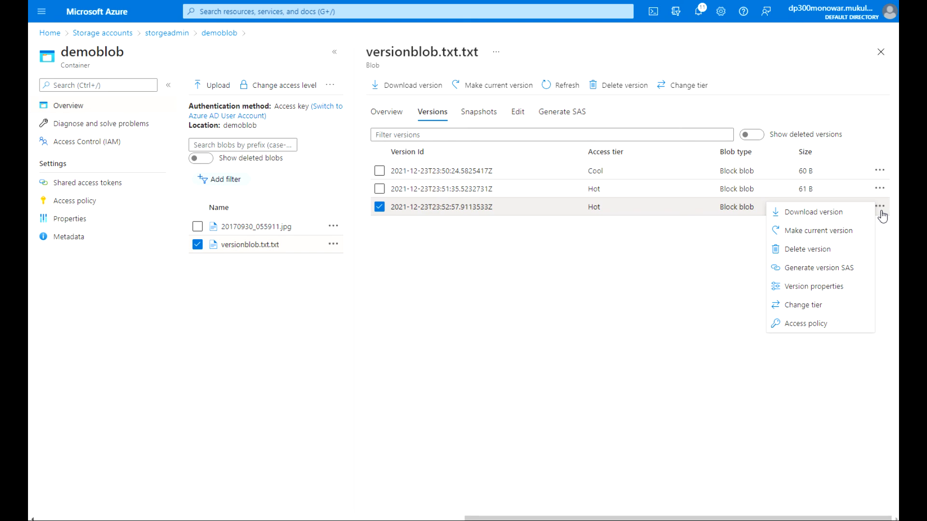
Generate a Read-only SAS token and URL for the 10:52:57 version, expiring 6:57:03 PM, and copy the Blob SAS URL.
left_click(853, 275)
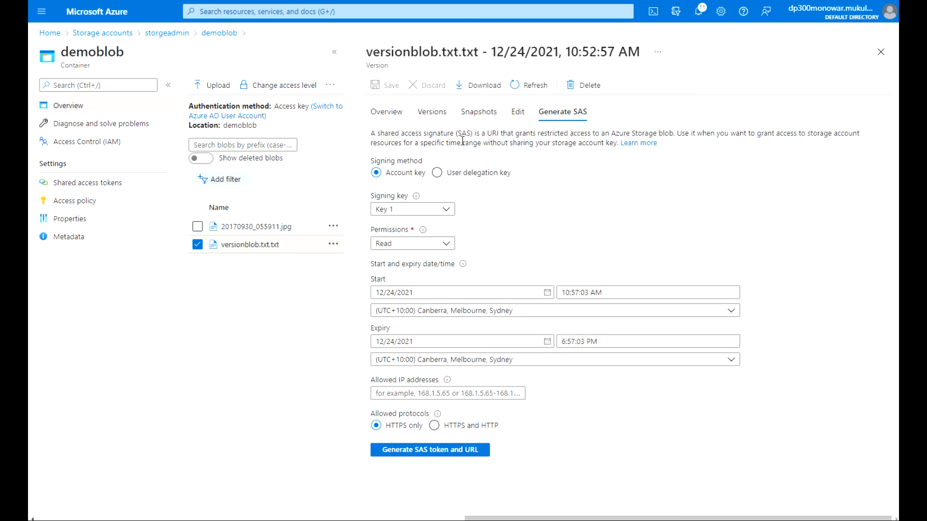
left_click(465, 431)
left_click(453, 455)
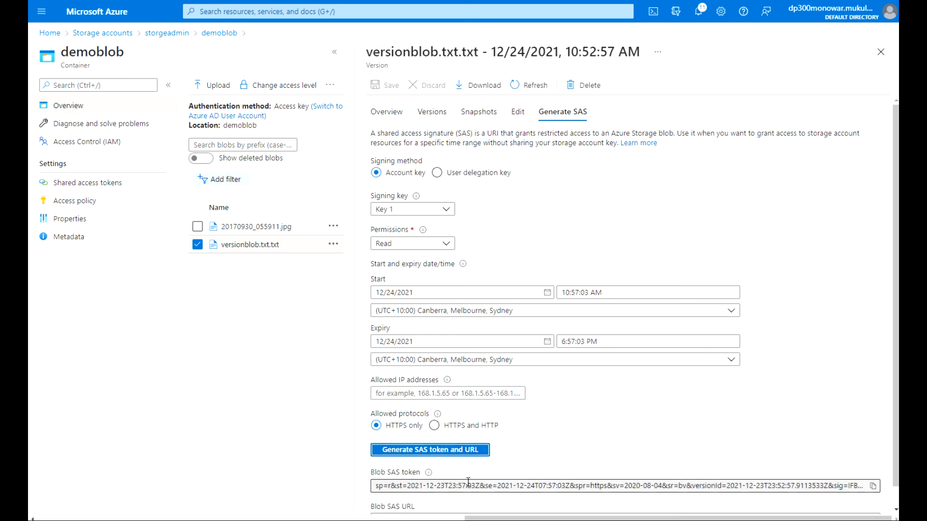
scroll(897, 407, "down", 1)
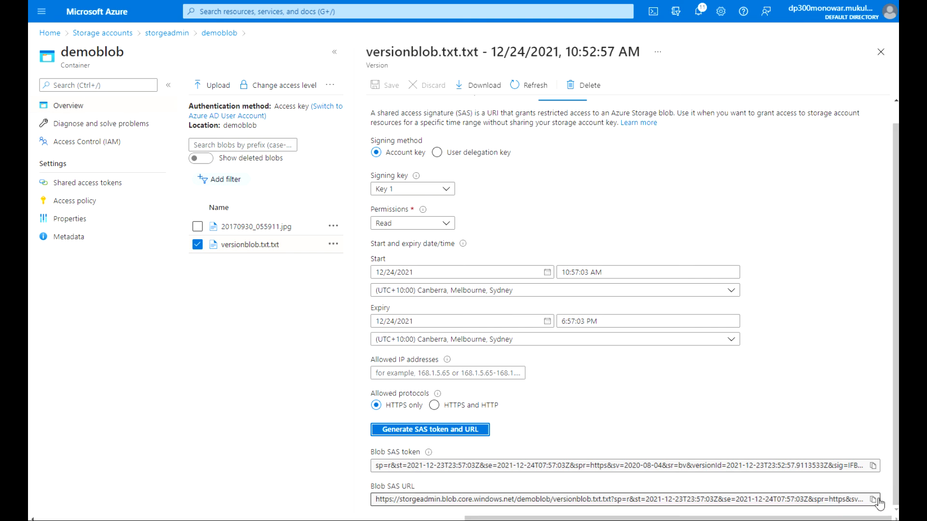
left_click(873, 500)
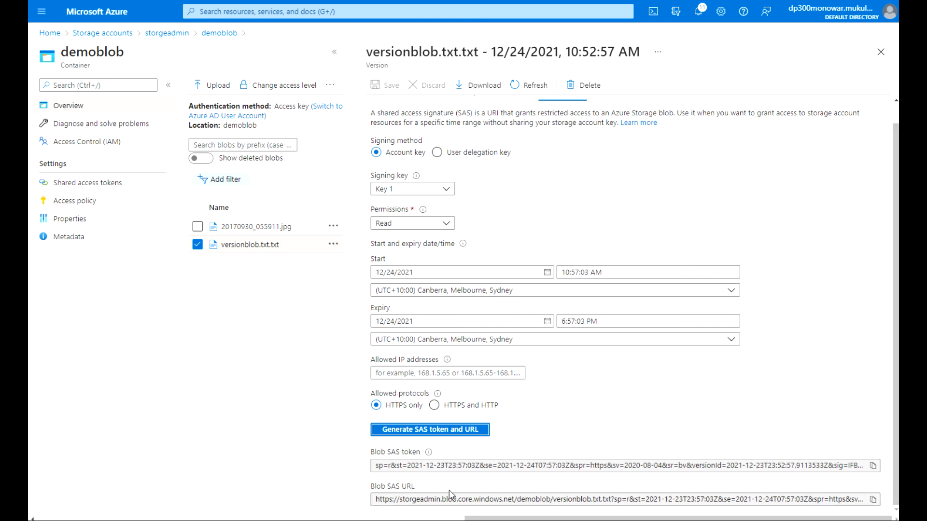
left_click(873, 499)
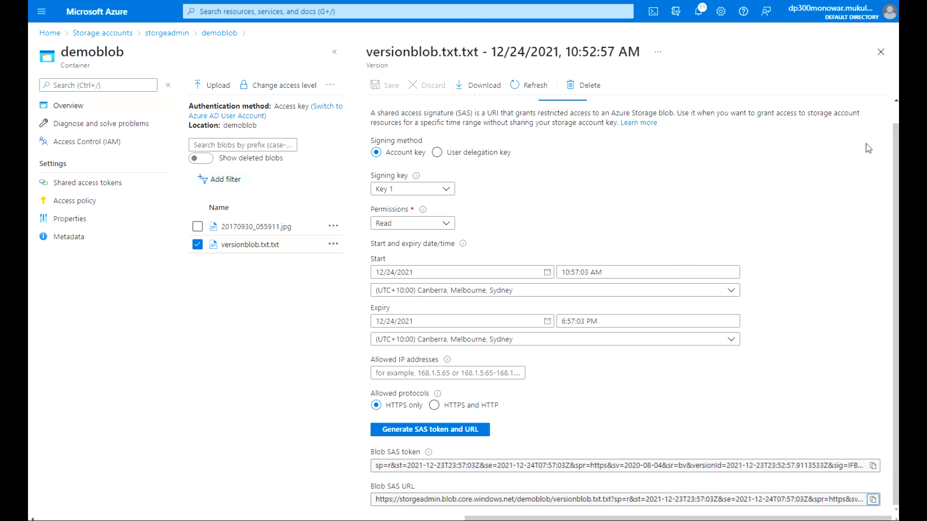
Load the version's SAS URL in a new Chrome tab to show its 'Third update' text, then return to the portal.
key("ctrl+t")
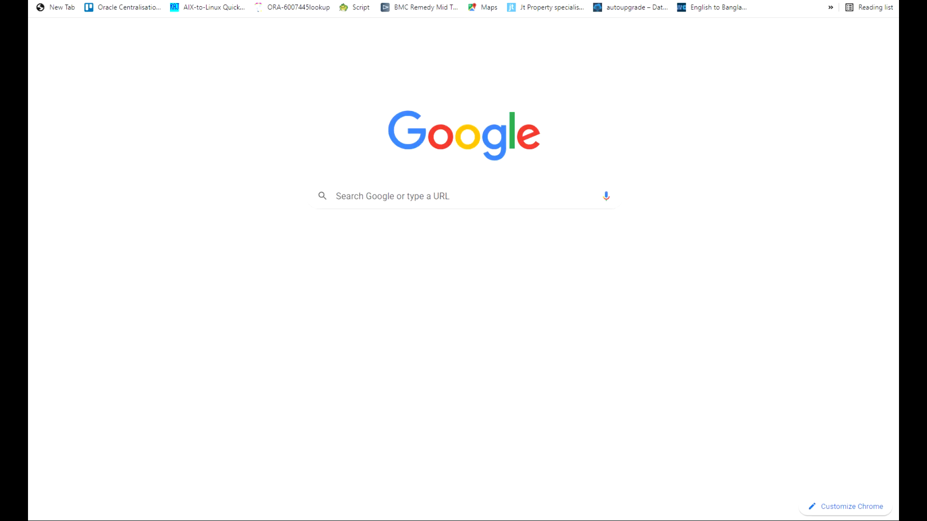
key("ctrl+v")
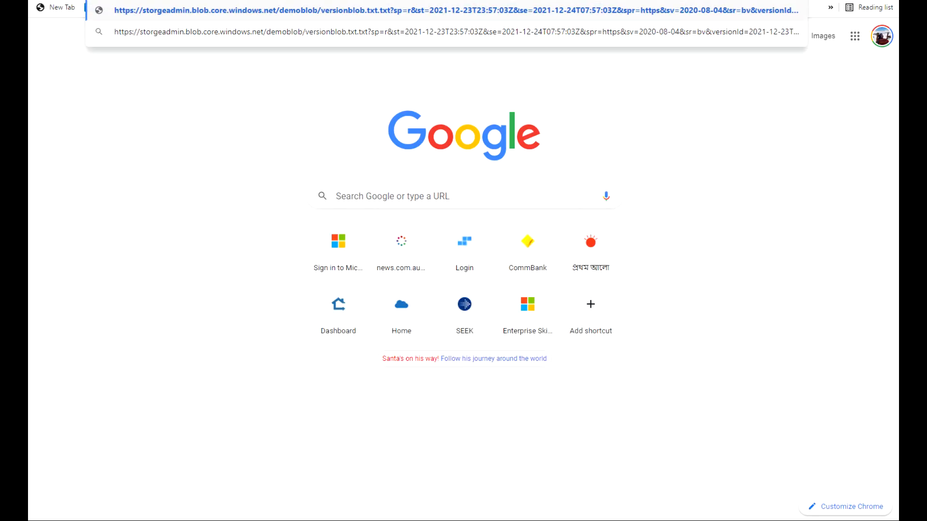
key("Return")
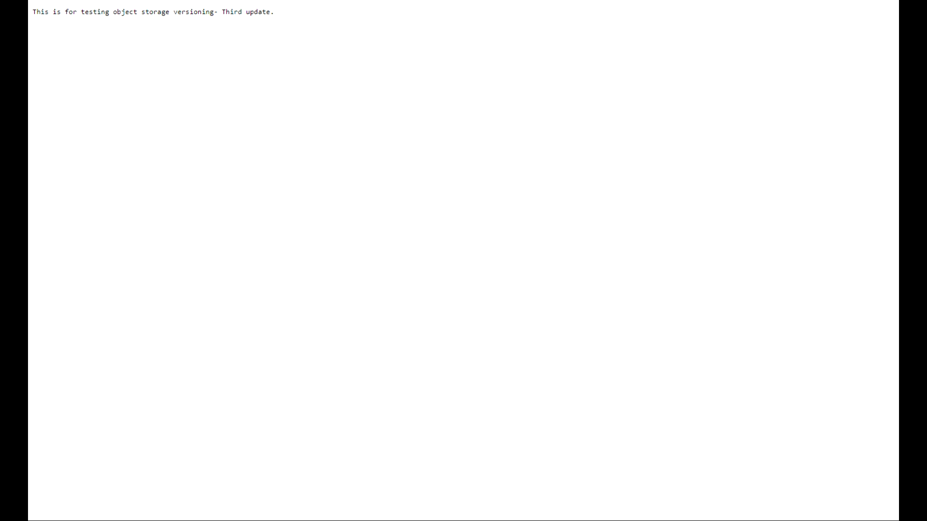
left_click(291, 1)
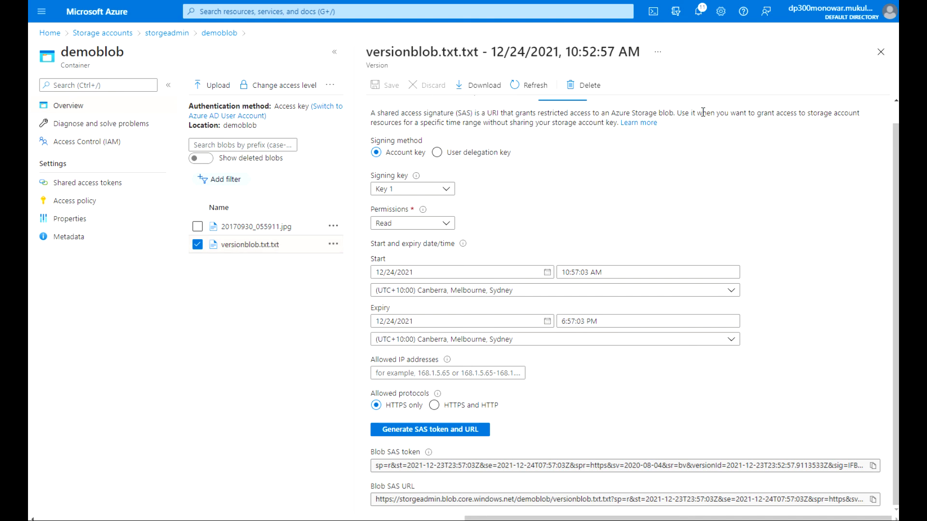
Create a 10:55:57 snapshot of versionblob.txt.txt and promote it to the current blob.
left_click(879, 53)
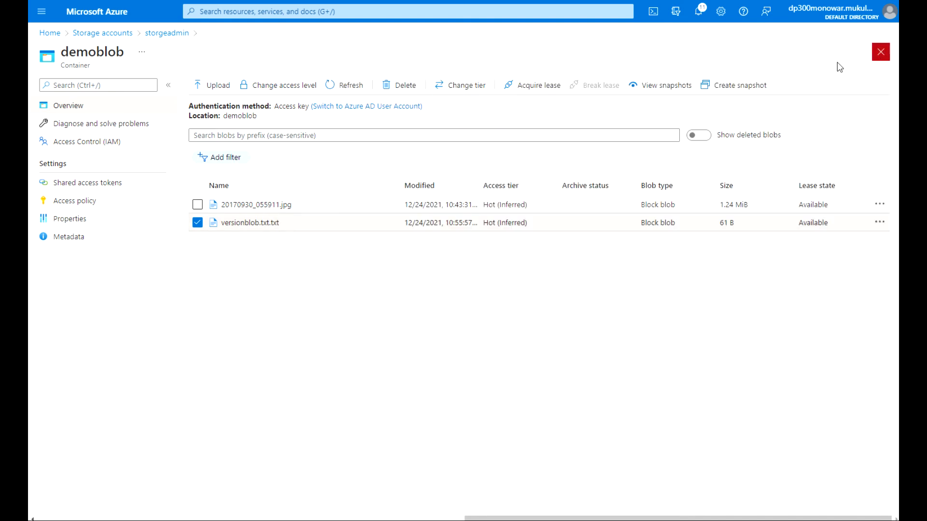
left_click(237, 225)
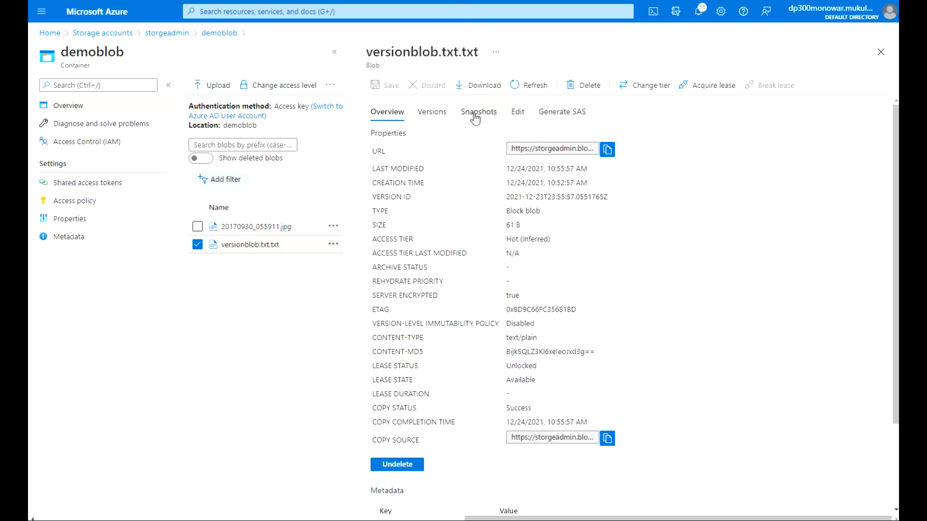
left_click(475, 116)
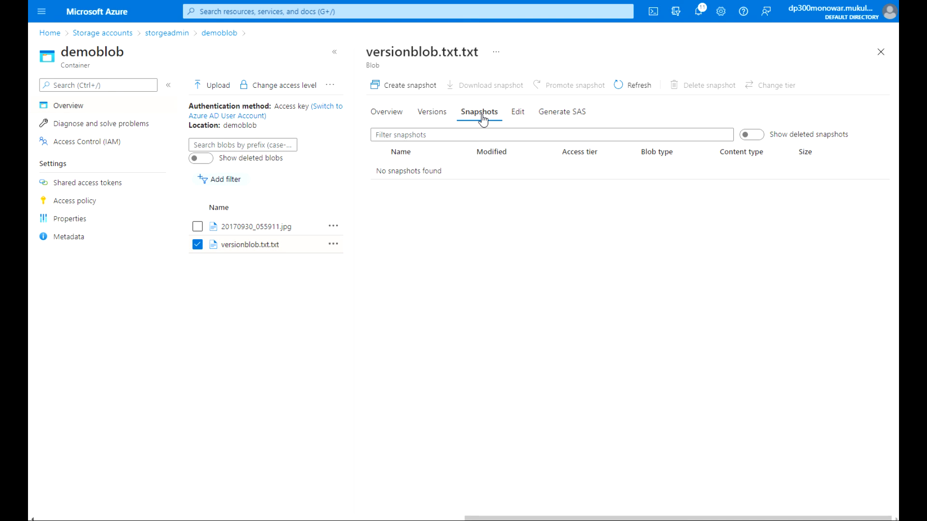
left_click(420, 86)
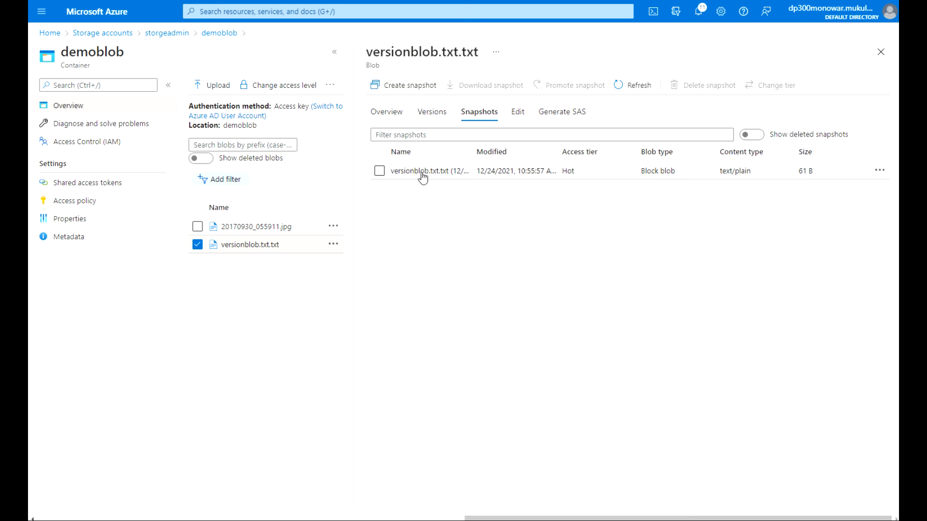
left_click(380, 173)
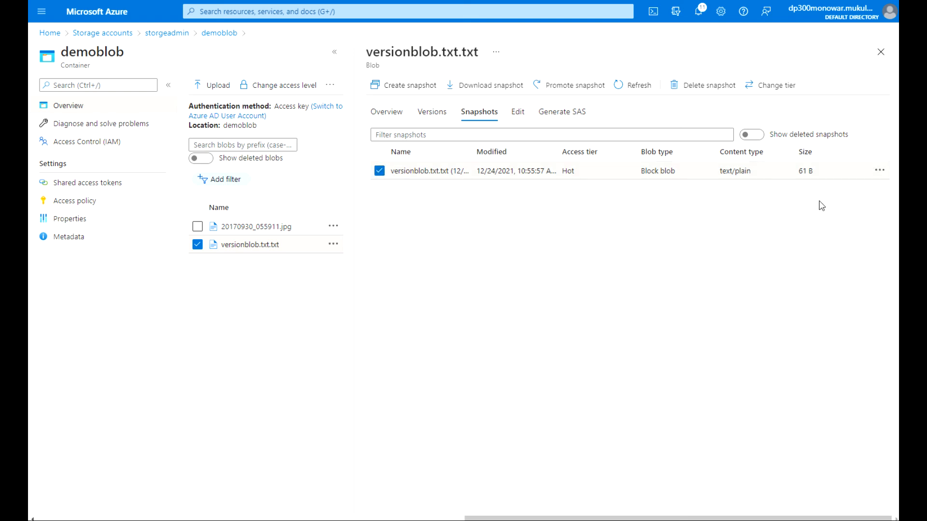
left_click(877, 172)
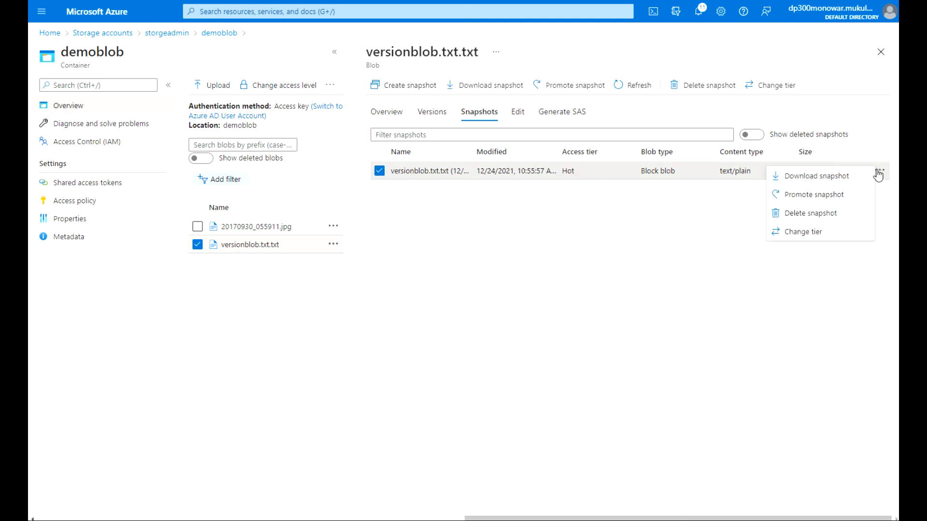
left_click(826, 196)
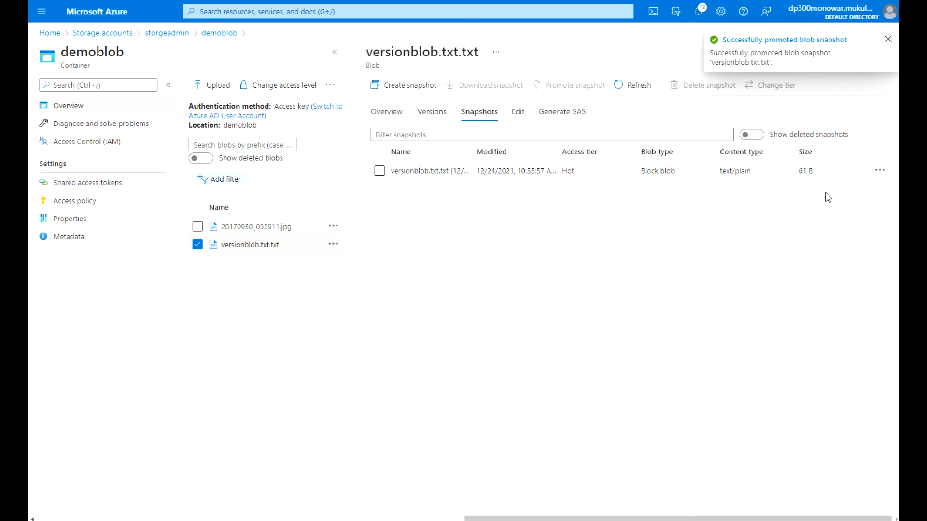
Delete the snapshot, confirming with Yes, and toggle Show deleted snapshots on and off to check it.
left_click(379, 170)
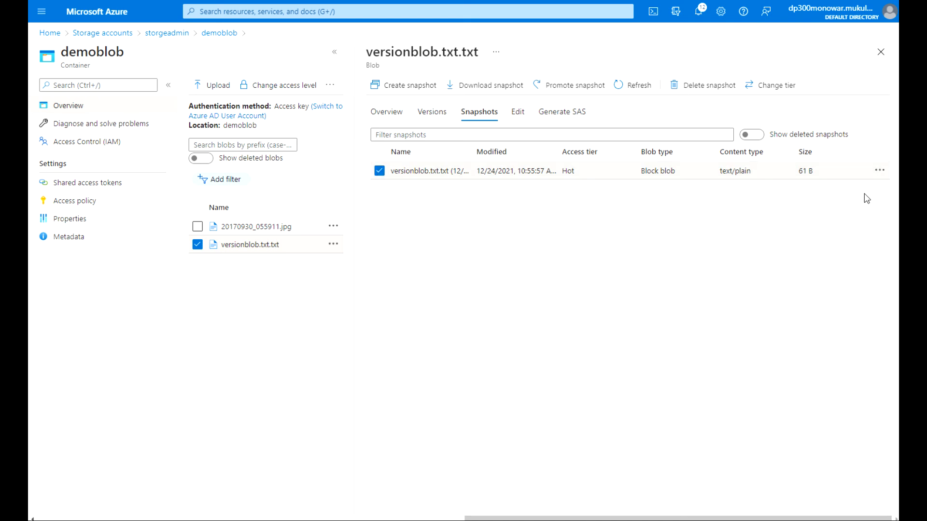
left_click(880, 175)
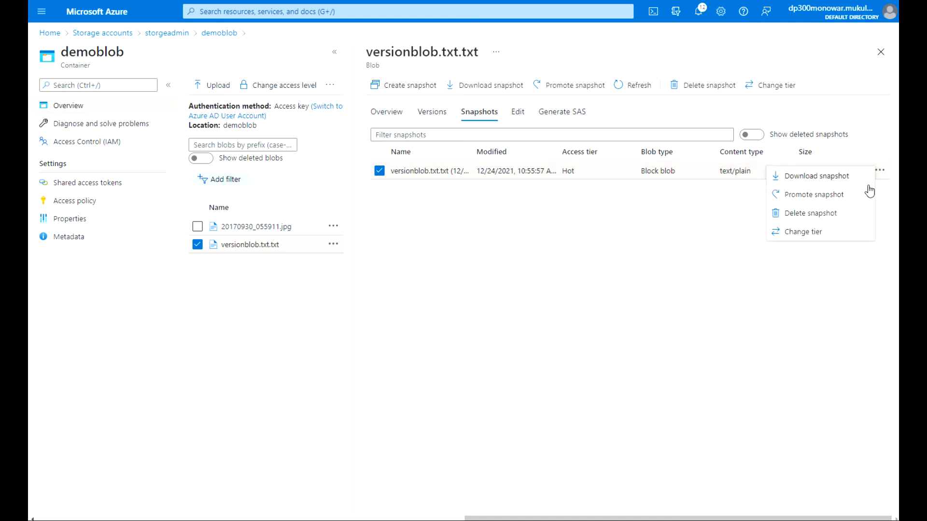
left_click(831, 216)
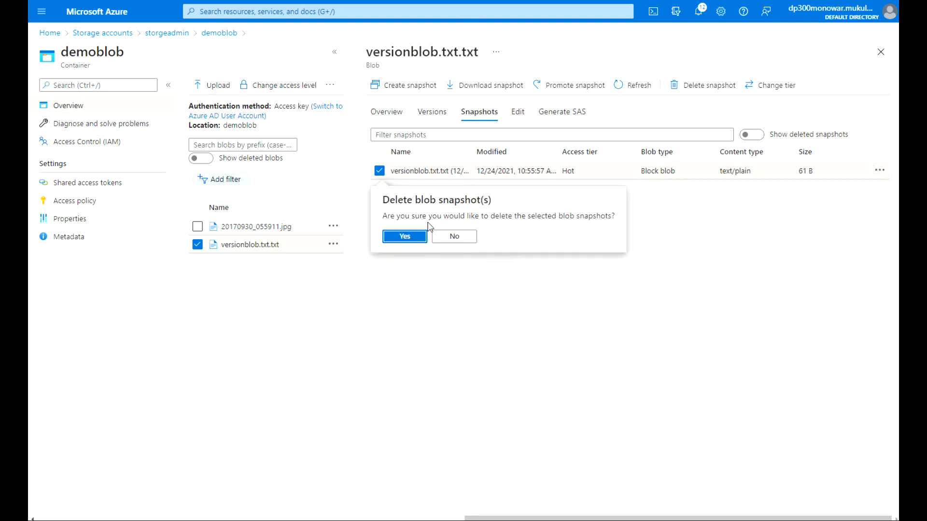
left_click(401, 241)
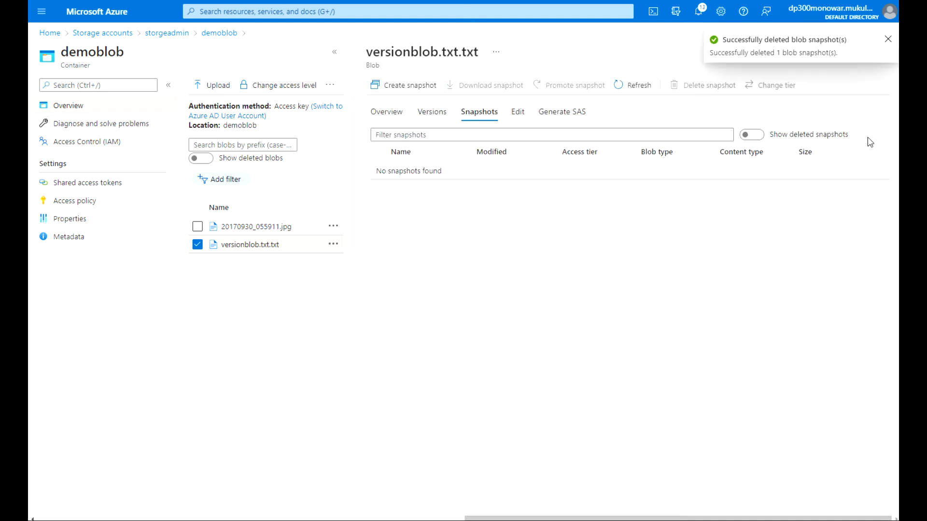
left_click(758, 136)
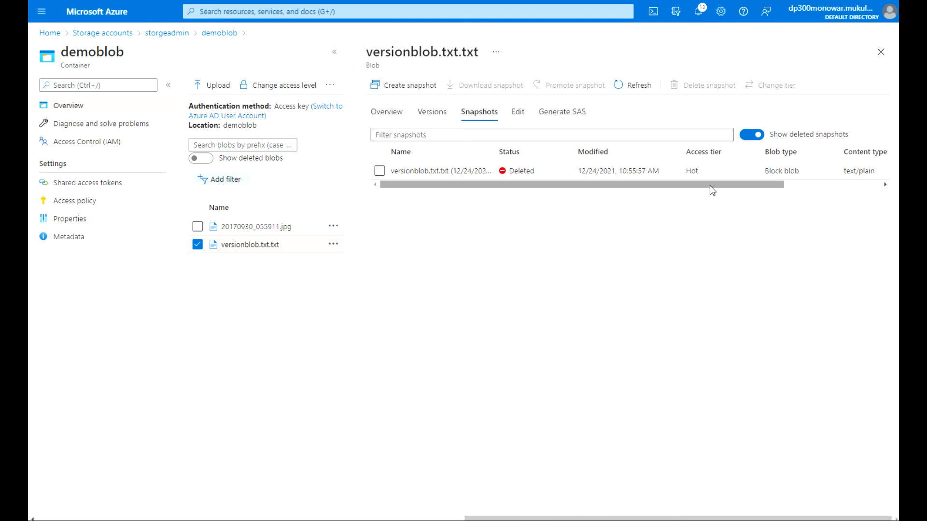
left_click(379, 171)
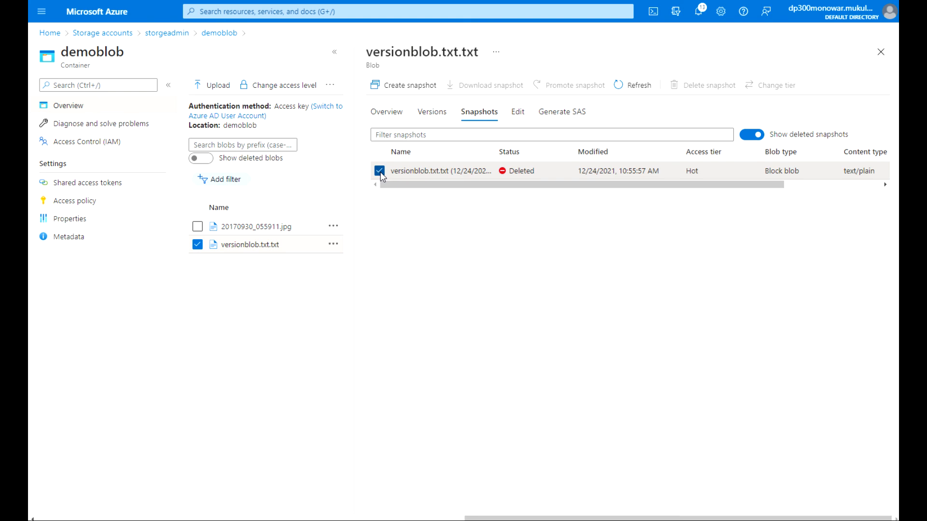
left_click(380, 172)
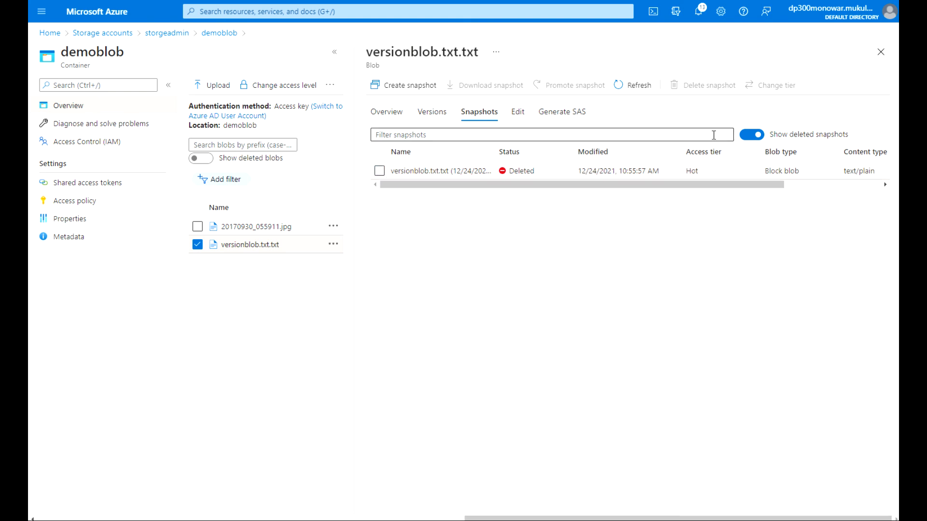
left_click(751, 136)
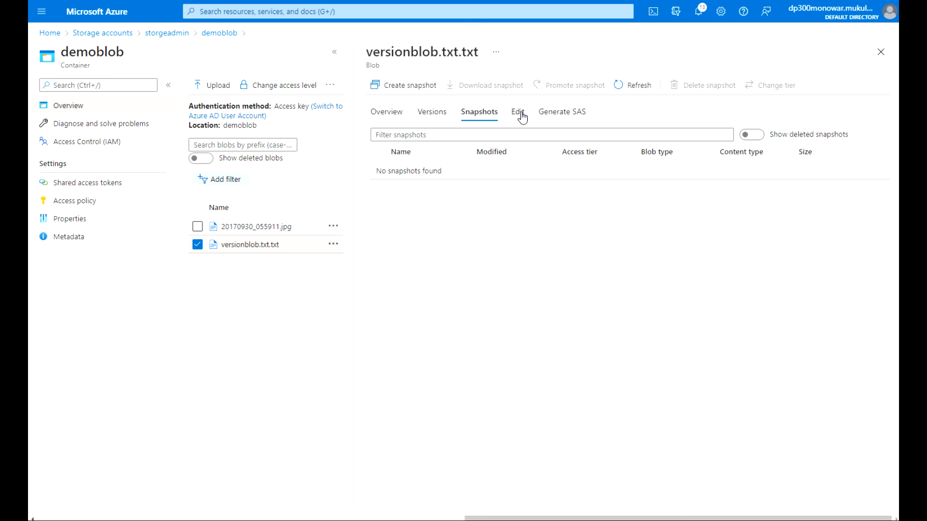
Review versionblob.txt.txt's Overview, Versions, Snapshots and Edit views ('Second update' content), then bring up Generate SAS.
left_click(375, 116)
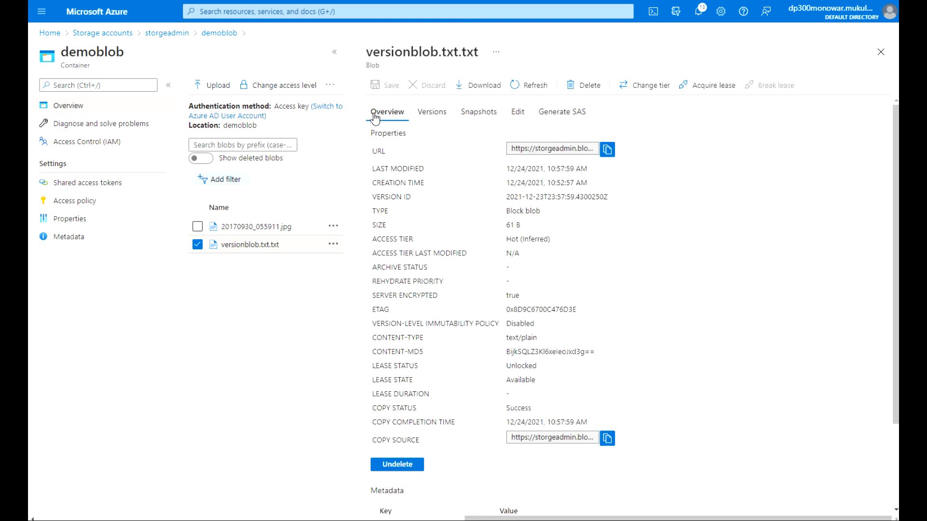
left_click(436, 119)
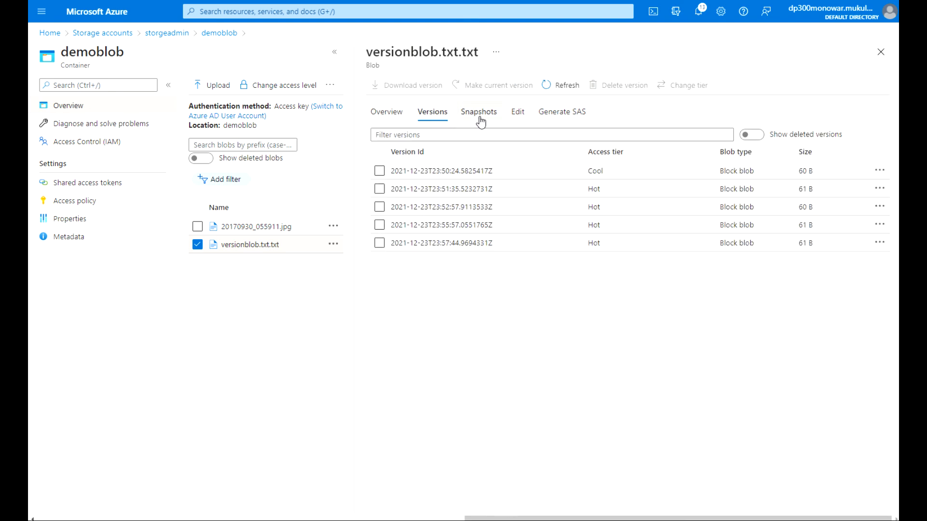
left_click(481, 122)
left_click(521, 119)
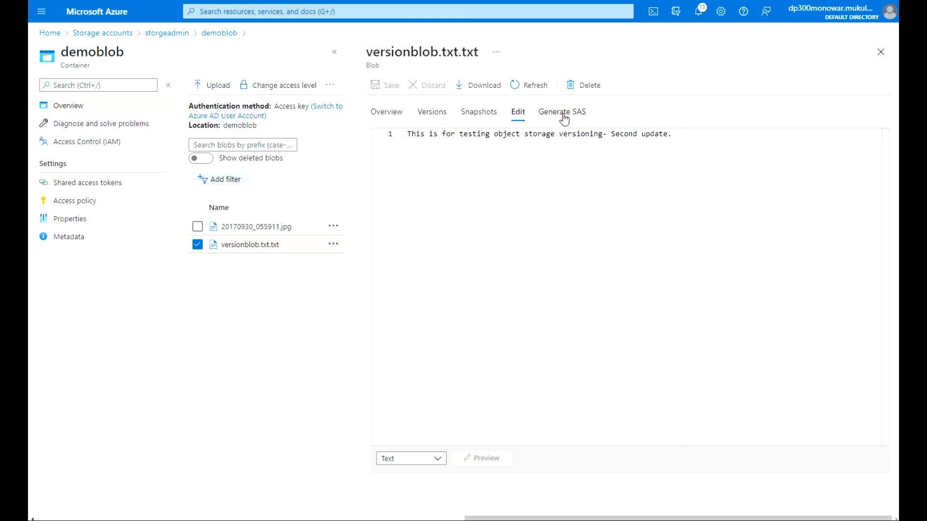
left_click(565, 118)
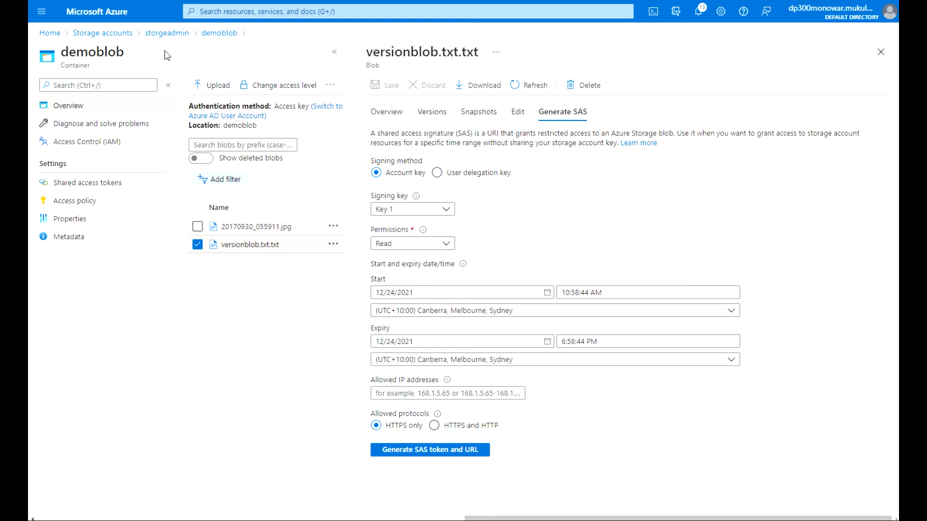
Select storgeadmin under Storage accounts, delete it after confirming with 'yes', and dismiss the notification.
left_click(50, 32)
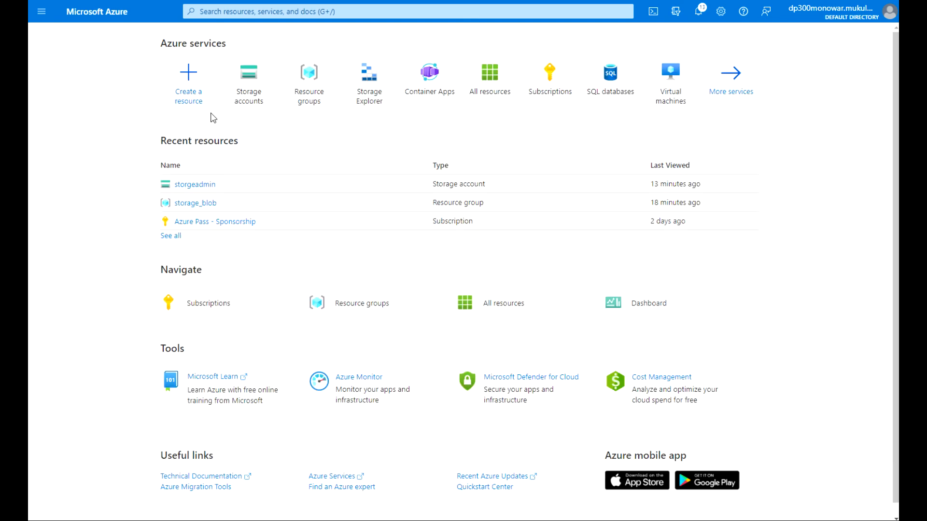
left_click(253, 93)
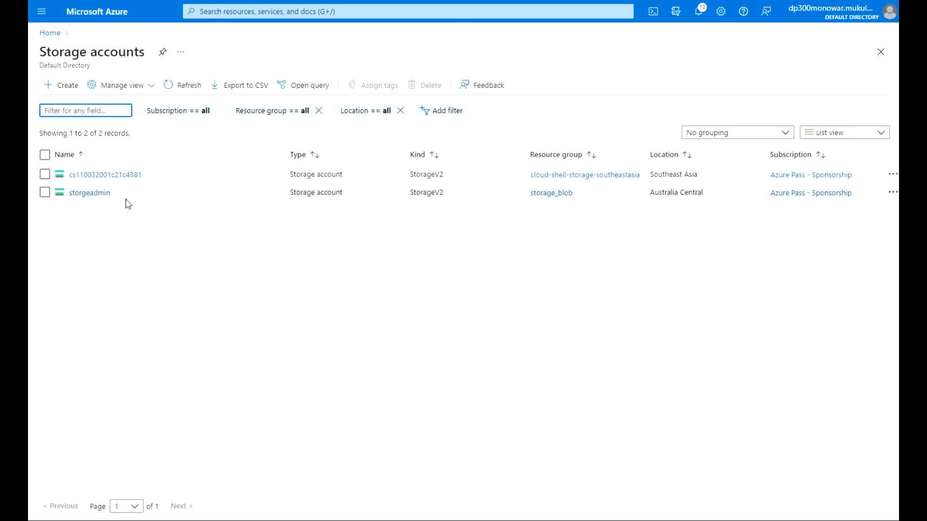
left_click(45, 193)
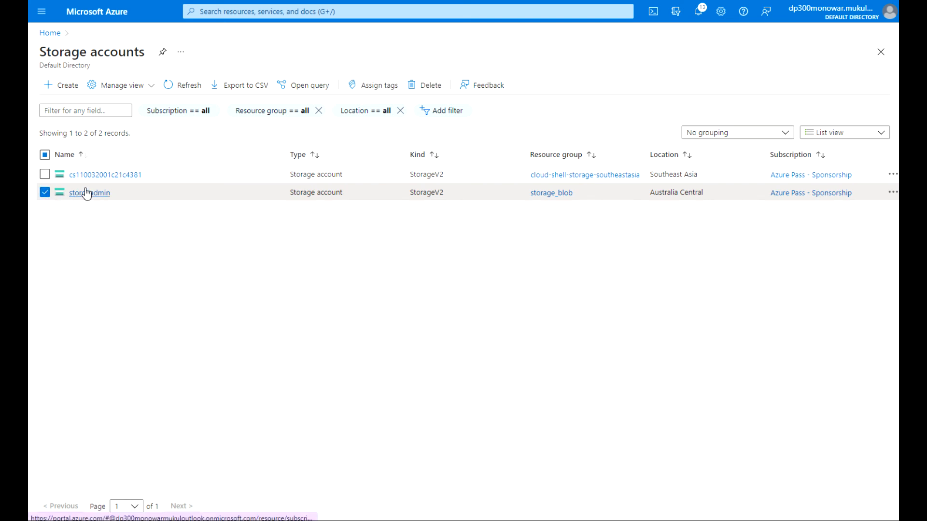
left_click(430, 86)
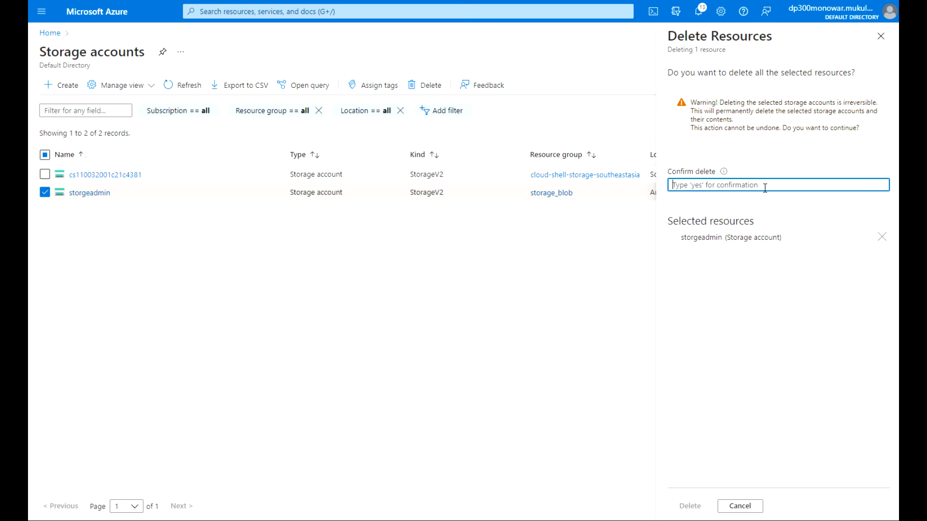
type("yes")
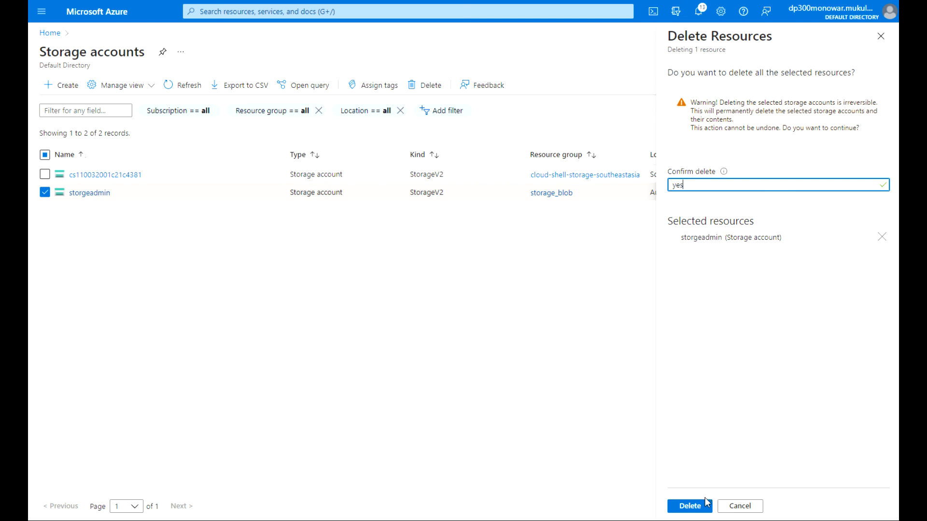
left_click(705, 504)
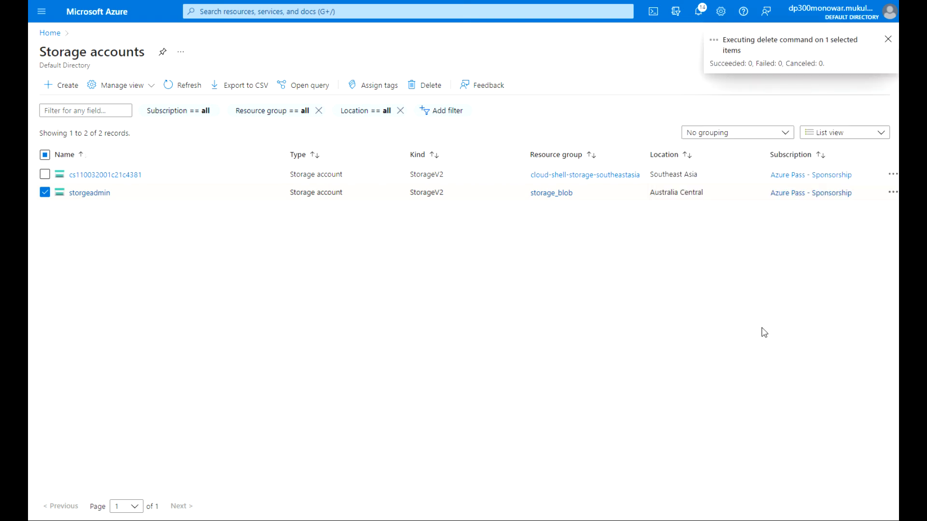
left_click(888, 39)
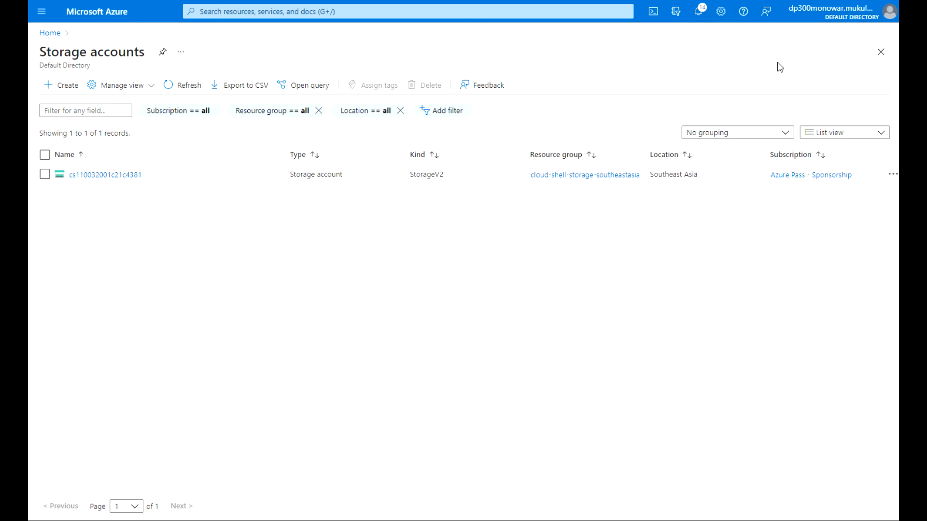